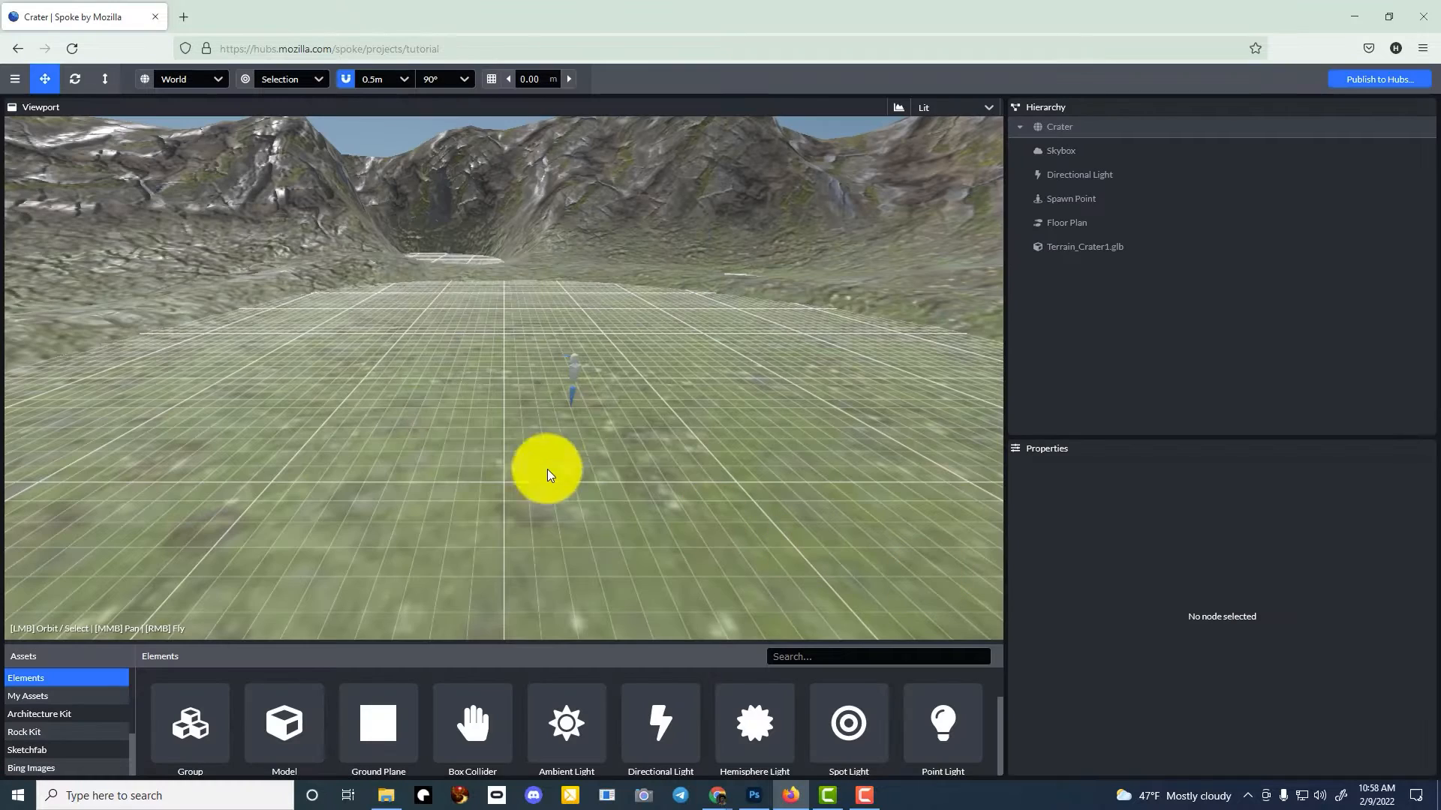
- Leave the open tutorial scene and create a new empty project
click(14, 79)
click(12, 113)
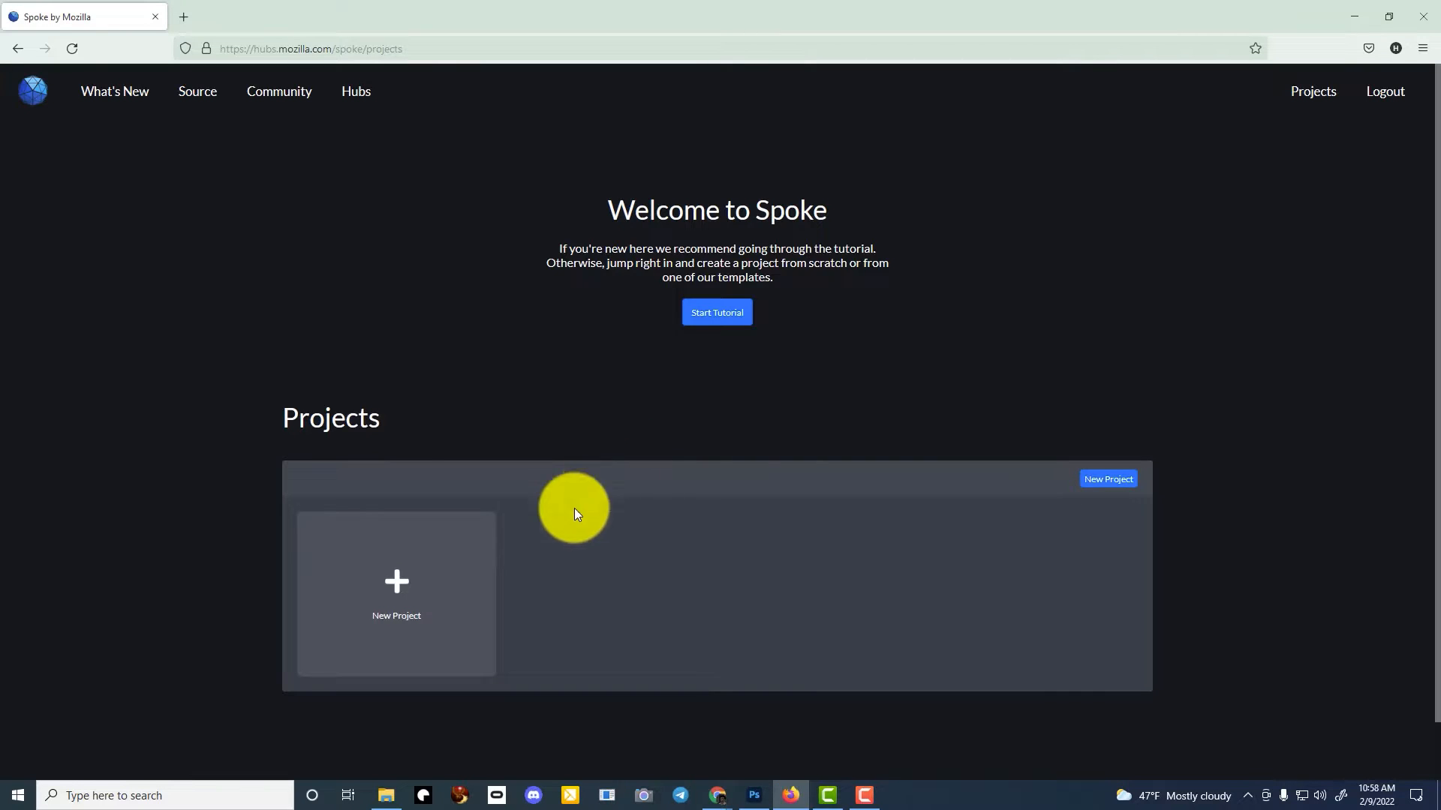
click(375, 585)
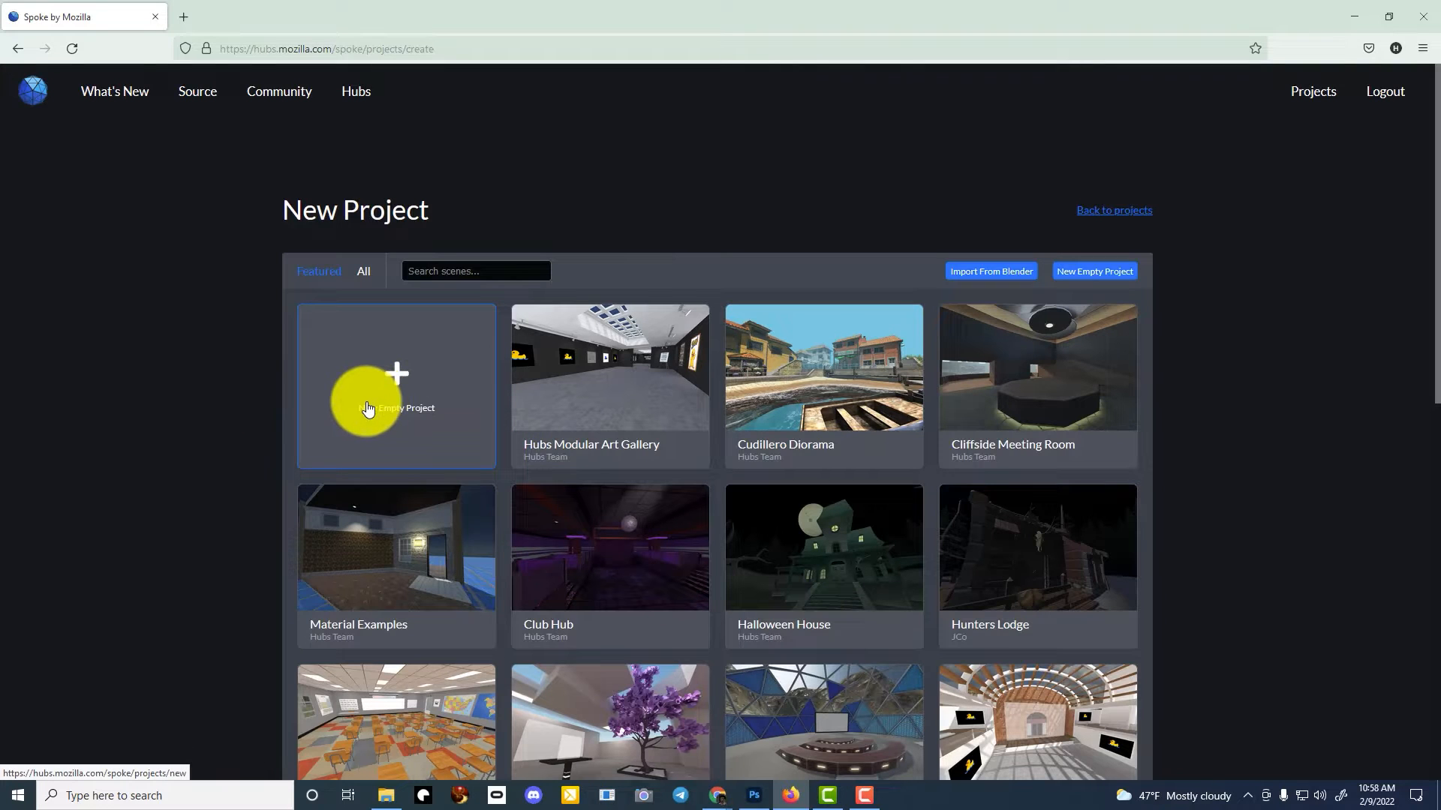
click(415, 422)
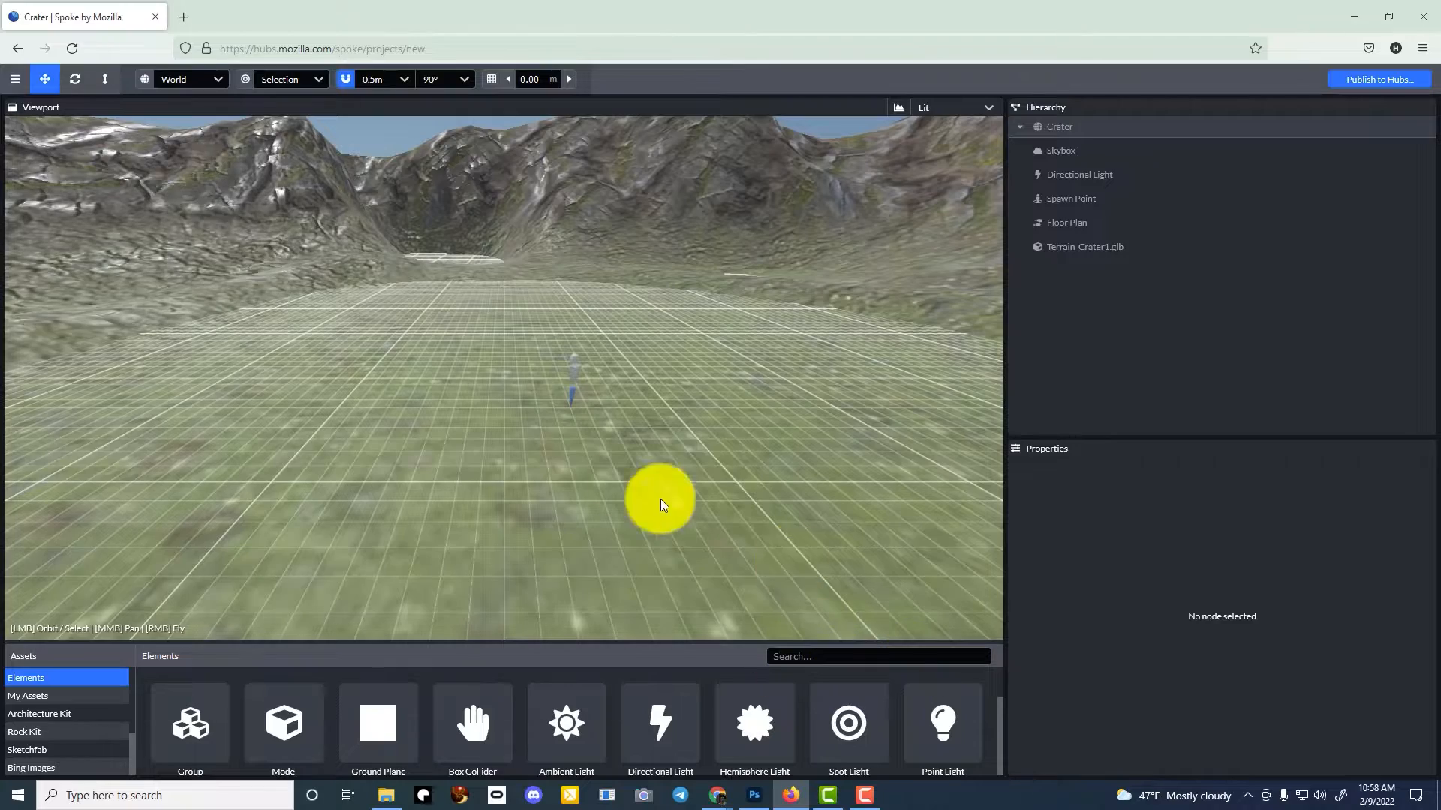
- Disable the Terrain_Crater1.glb model and delete it from the scene
scroll(593, 425, down, 5)
scroll(593, 425, up, 3)
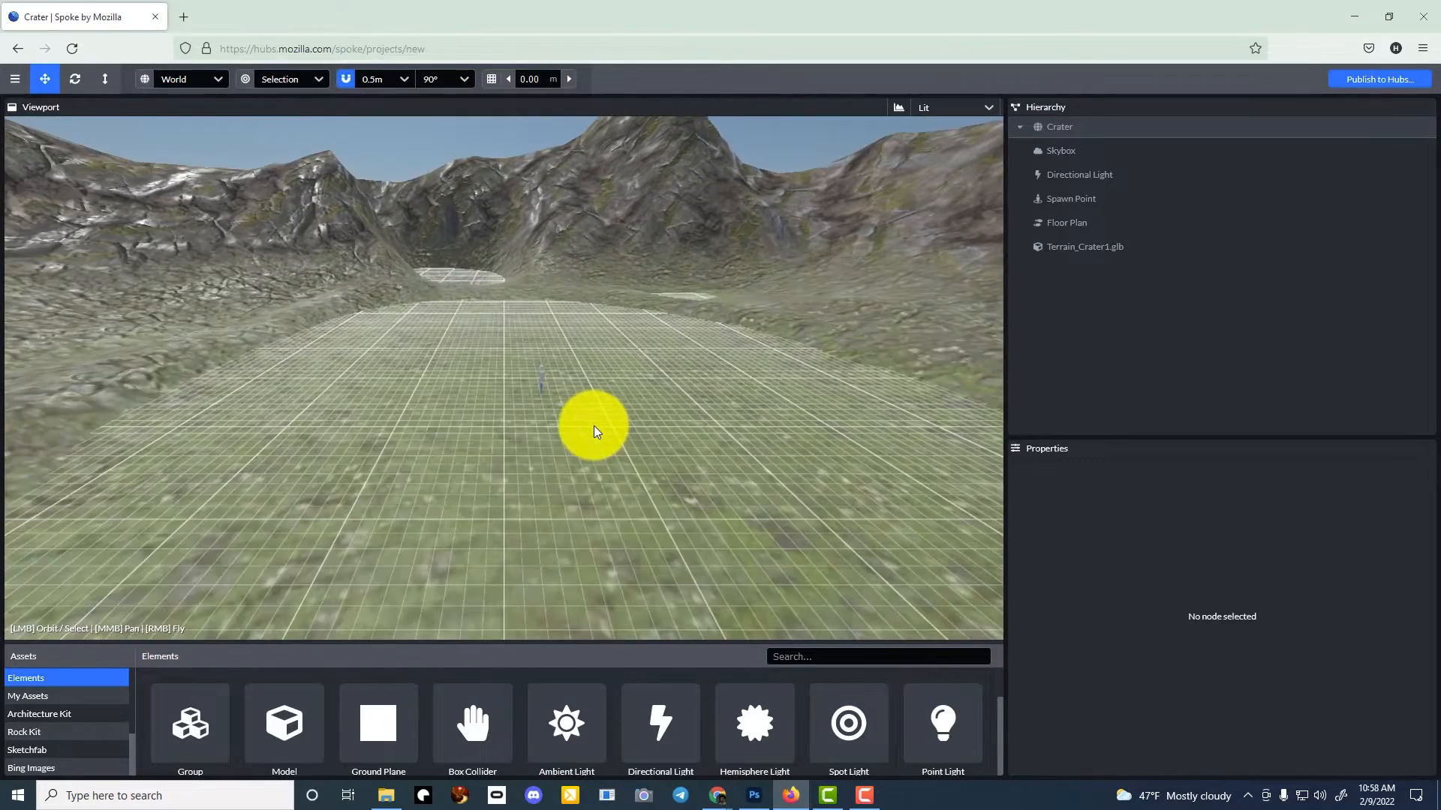
click(1088, 246)
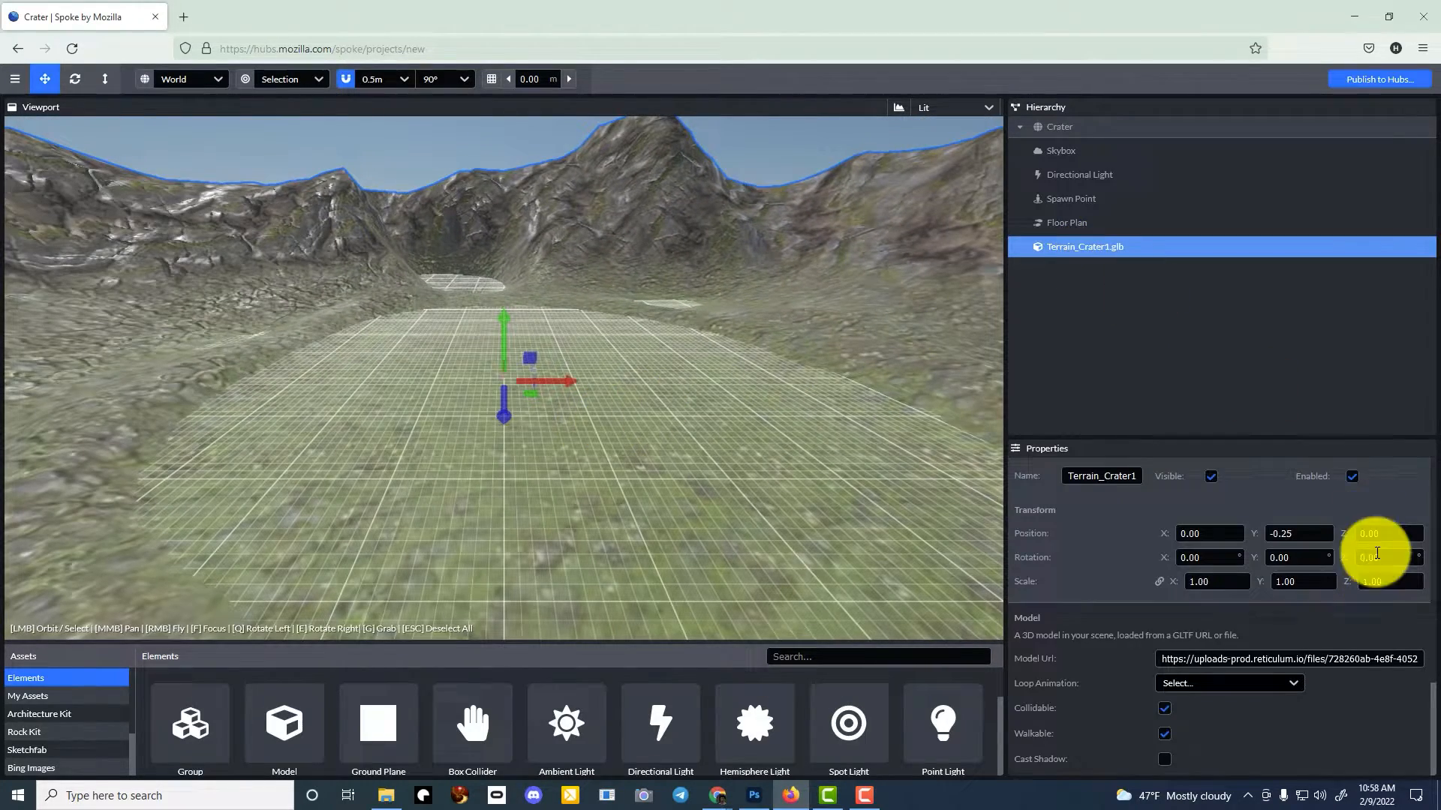
click(1353, 478)
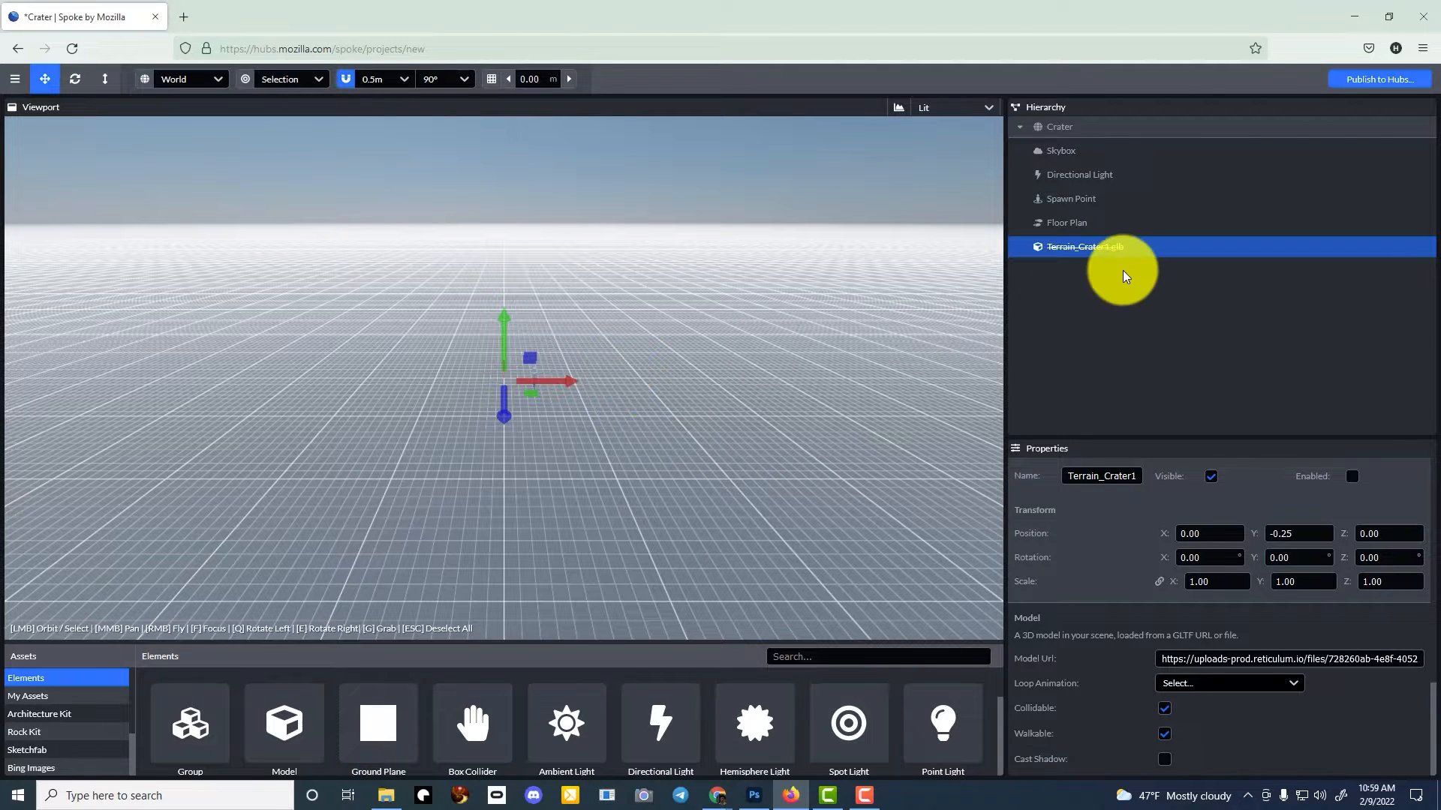
key(Delete)
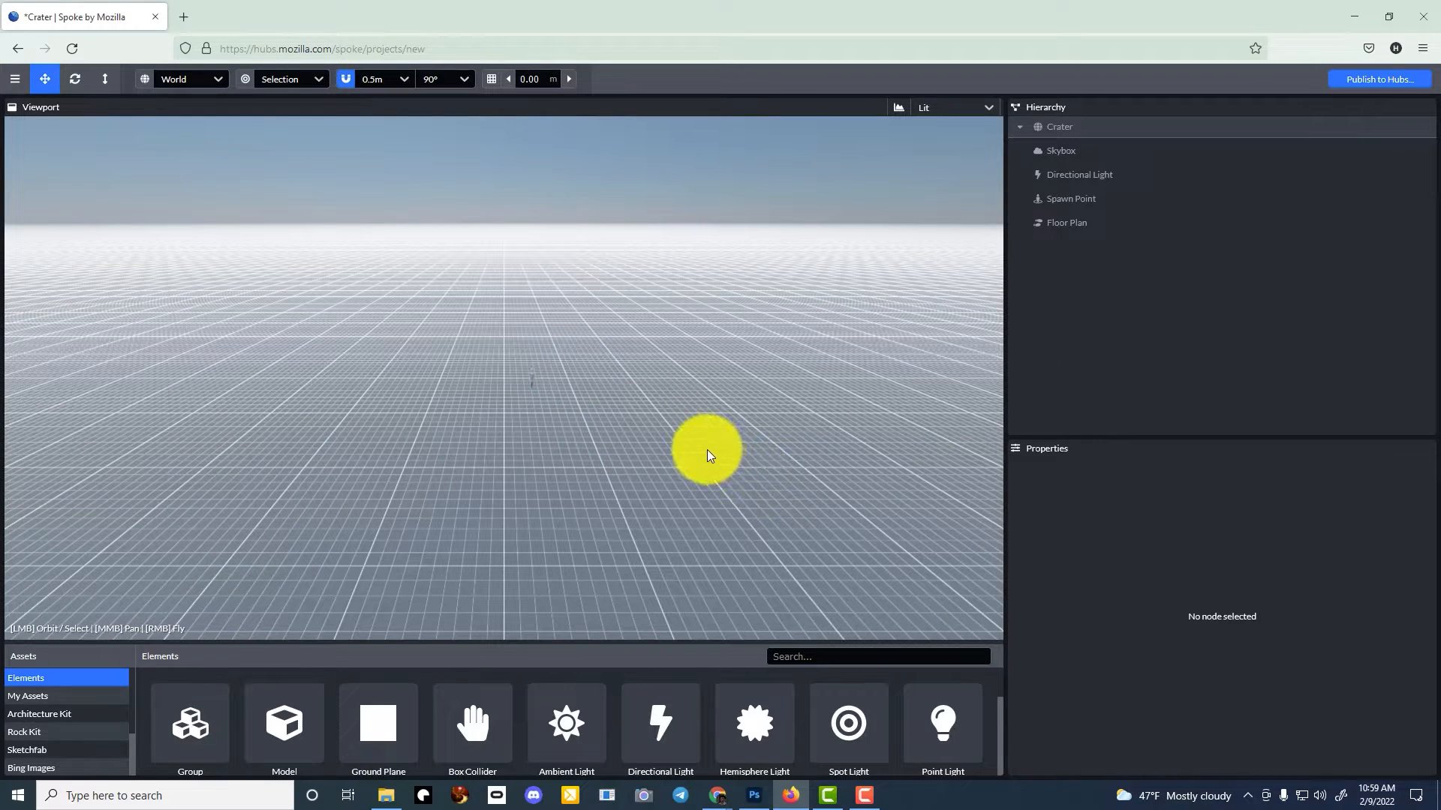
- Save the project under the name Almighty Auto Spa
key(ctrl+s)
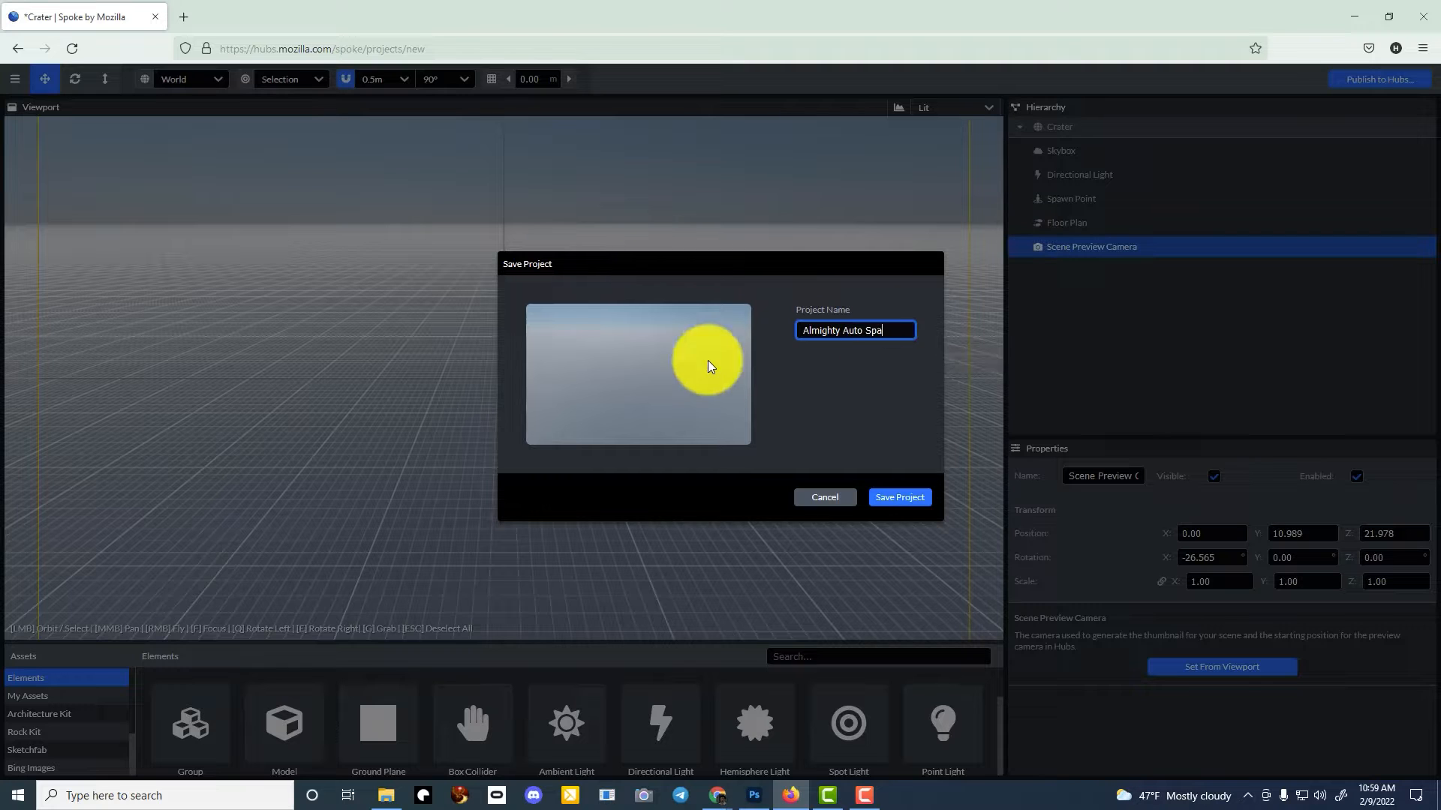
click(901, 495)
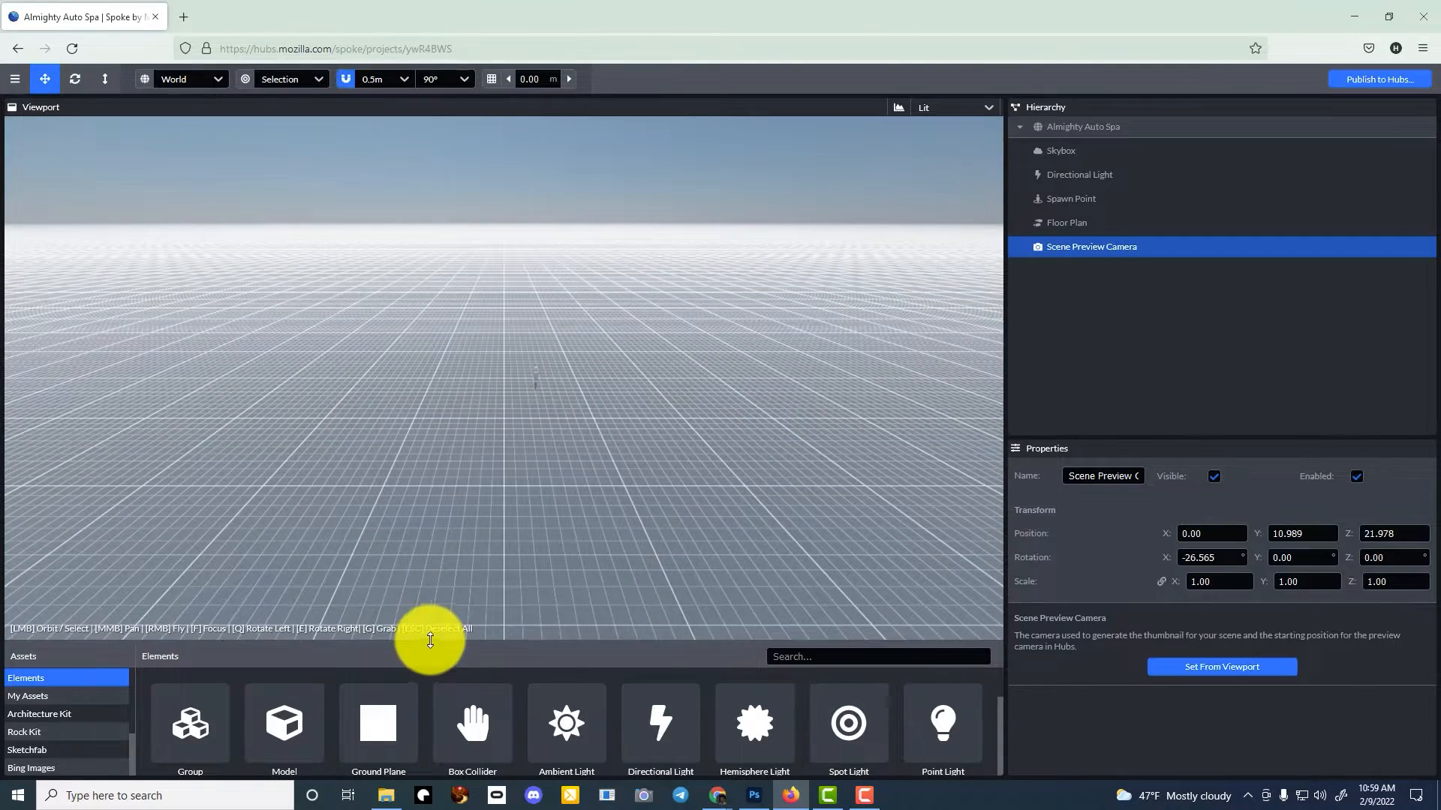
- Enlarge the assets area and delete the existing Clean Like Woah! video from the personal assets
drag(429, 643, 333, 525)
click(80, 576)
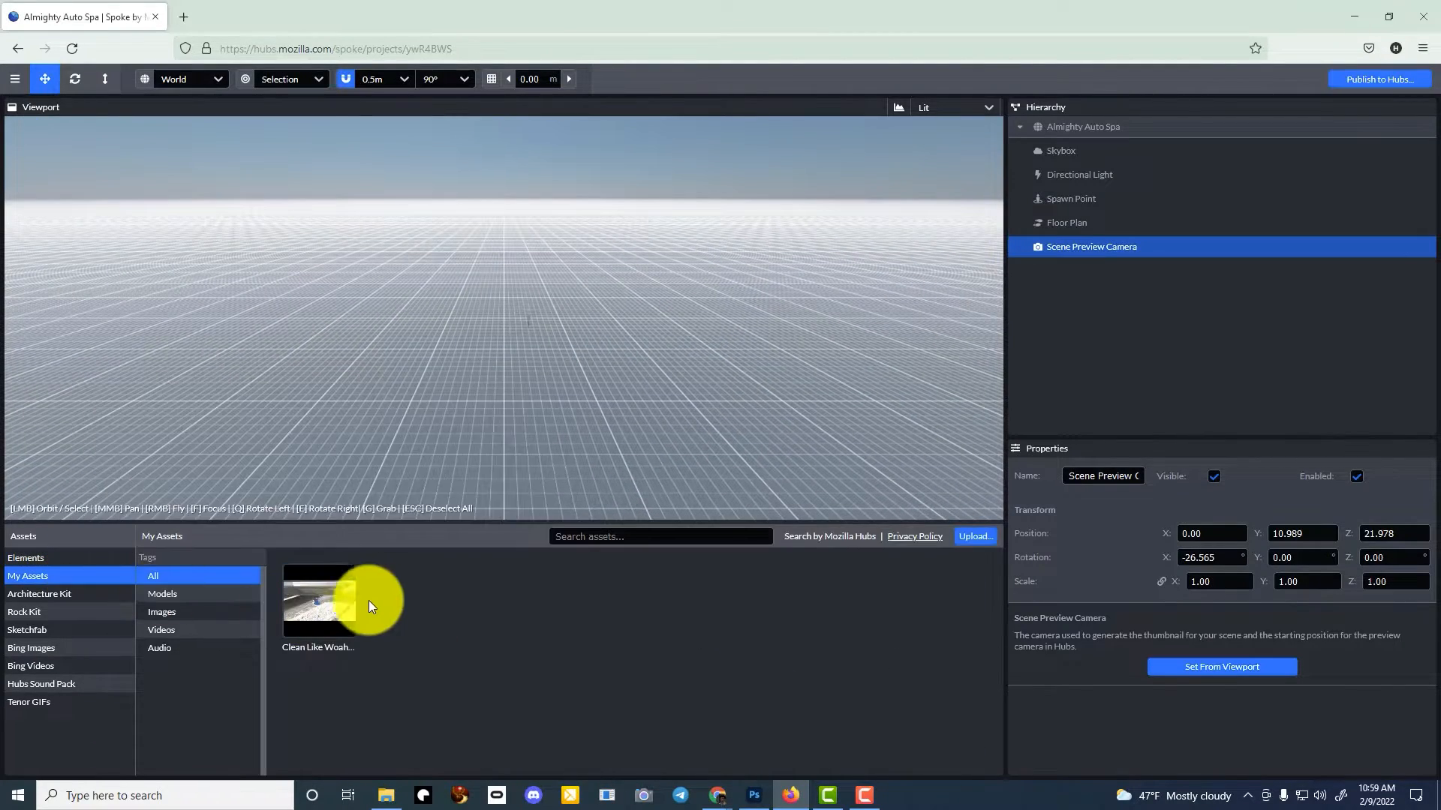
right_click(318, 604)
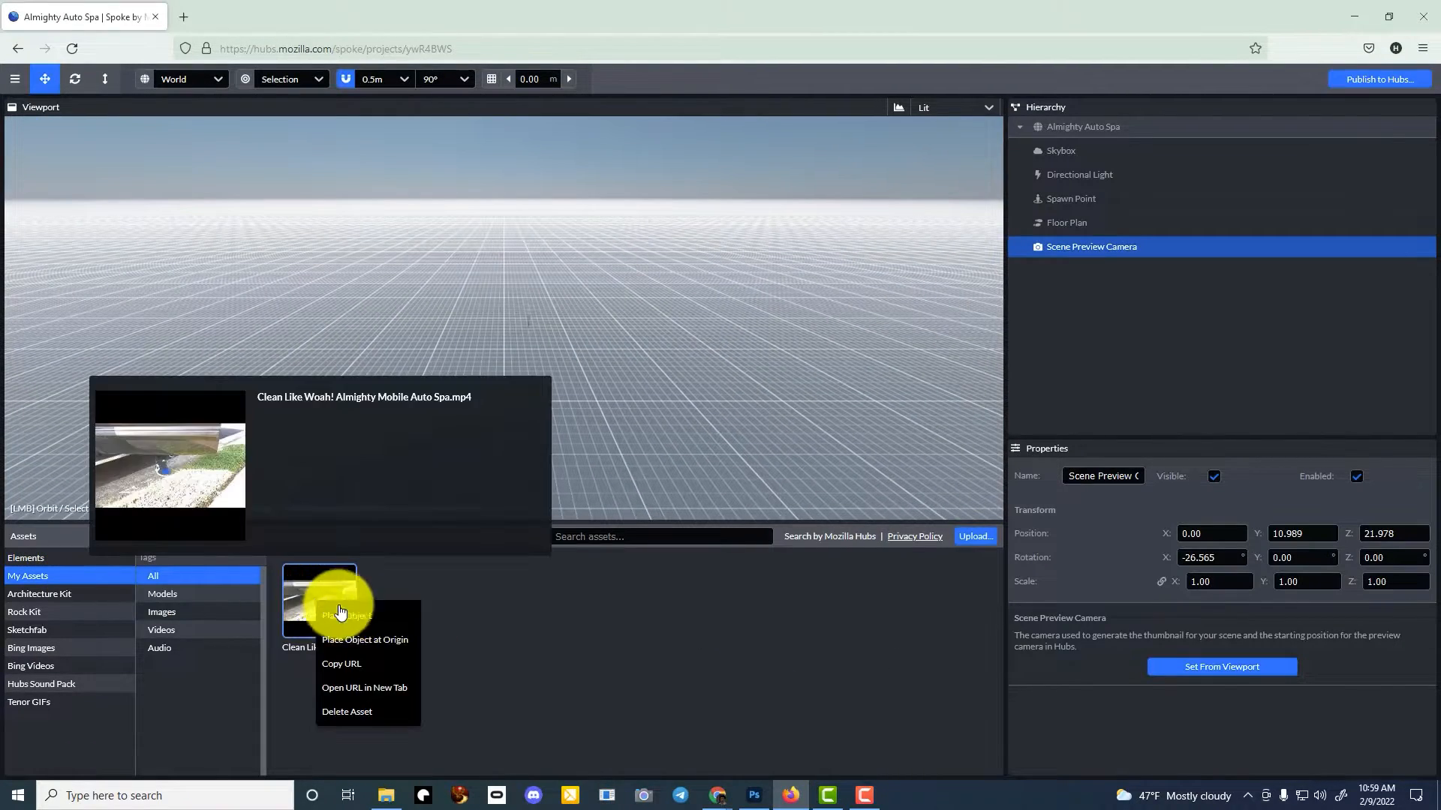
click(351, 711)
click(73, 554)
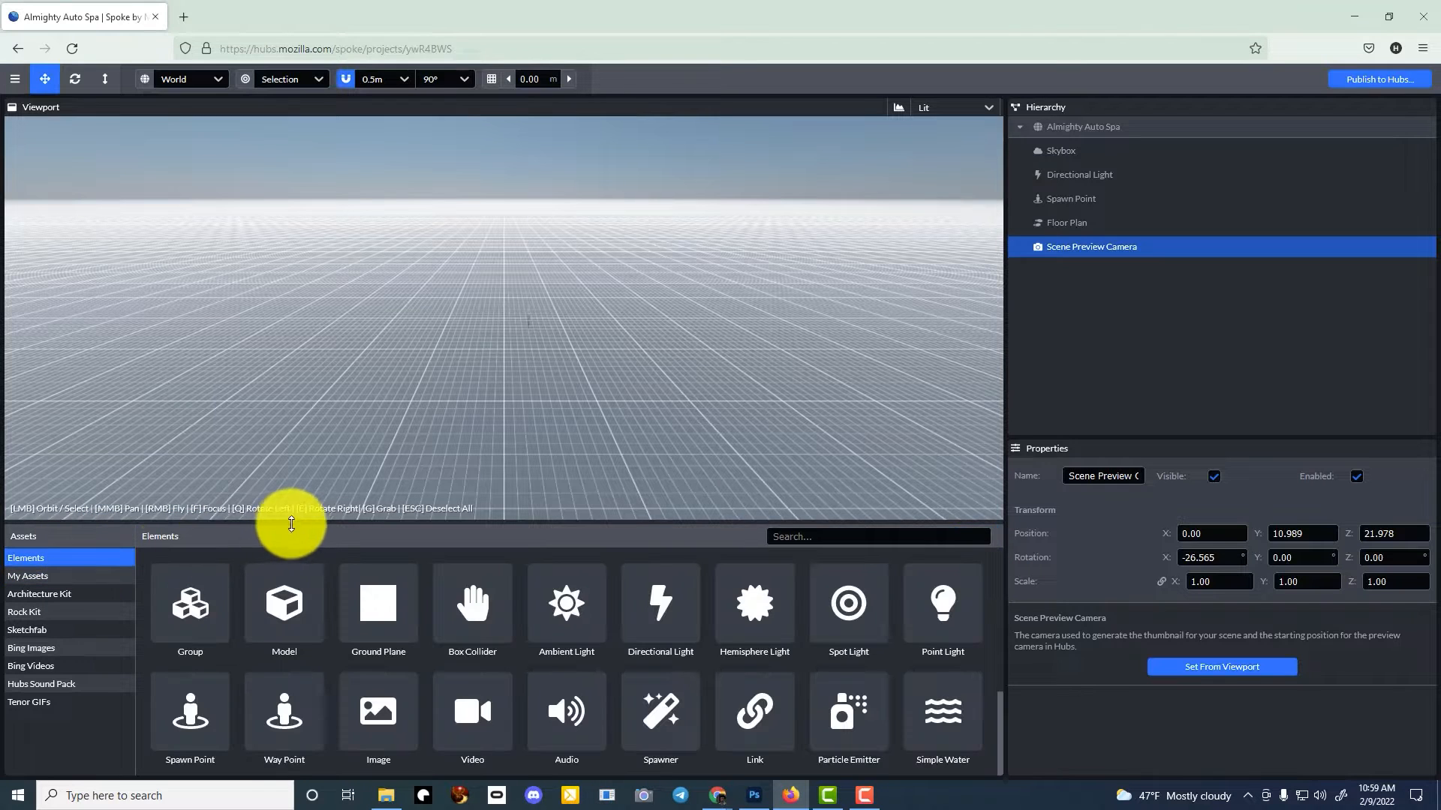
mouse_move(290, 515)
mouse_down()
mouse_move(288, 544)
mouse_move(289, 530)
mouse_up()
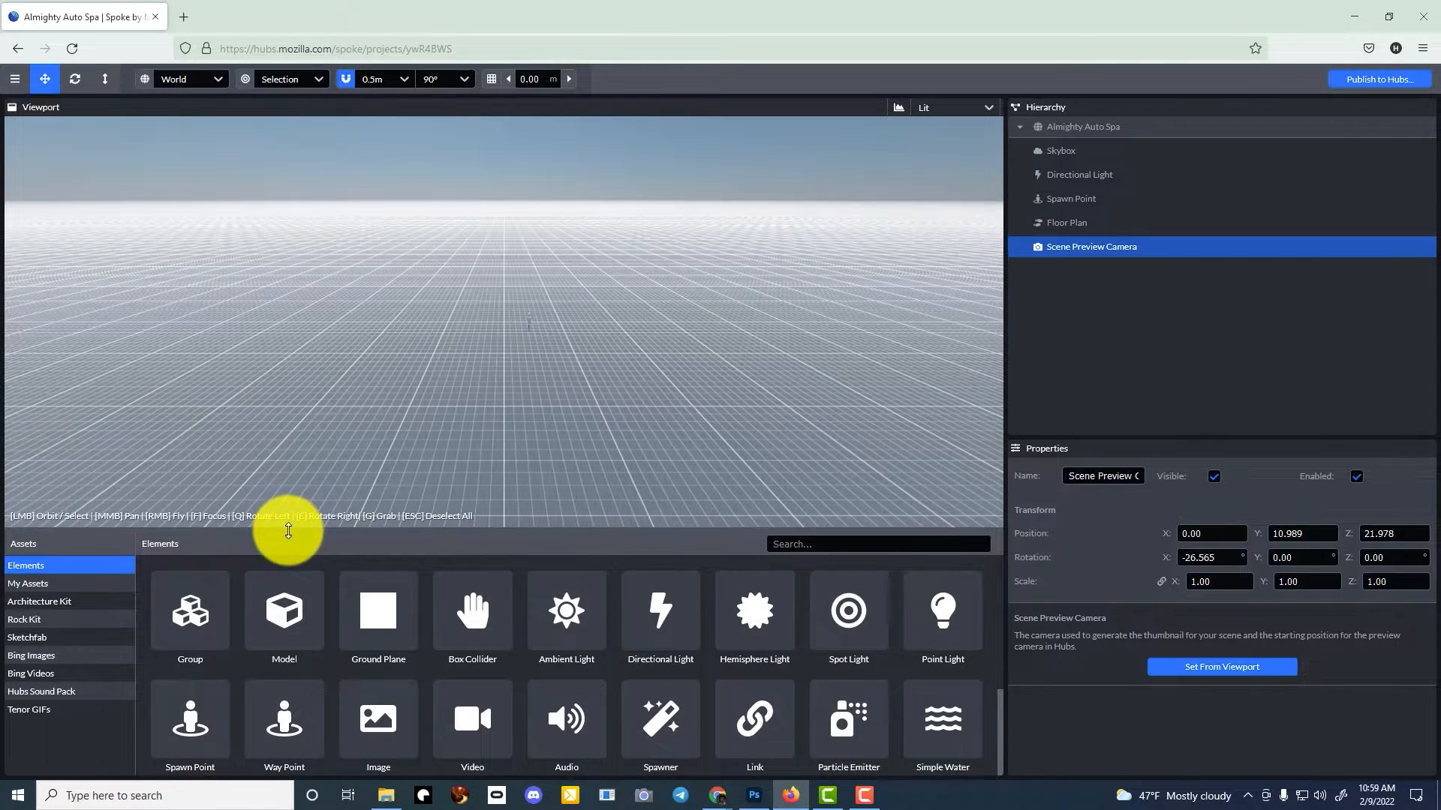
- Upload the video Clean Like Woah! Almighty Mobile Auto Spa.mp4 to the personal assets
click(93, 583)
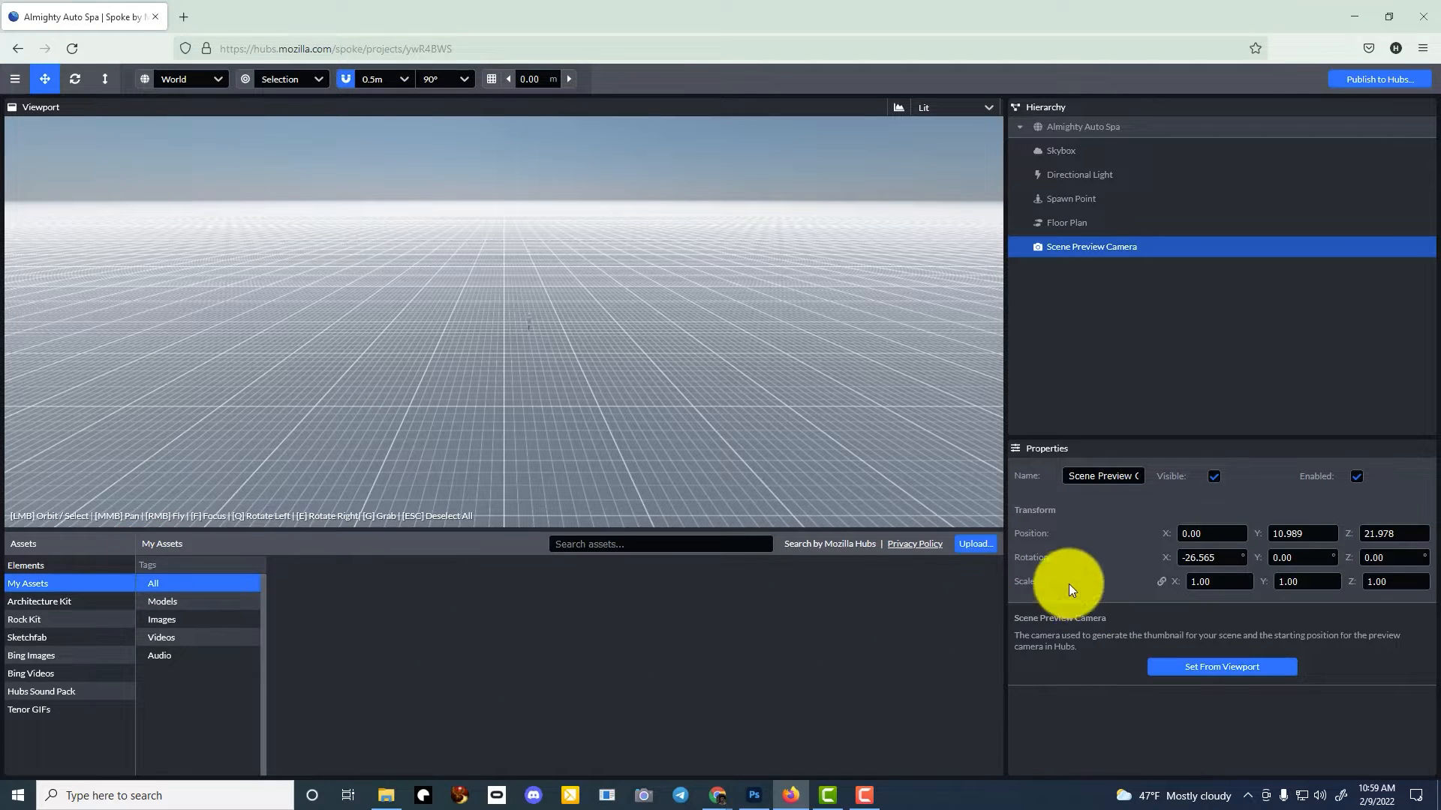
click(970, 553)
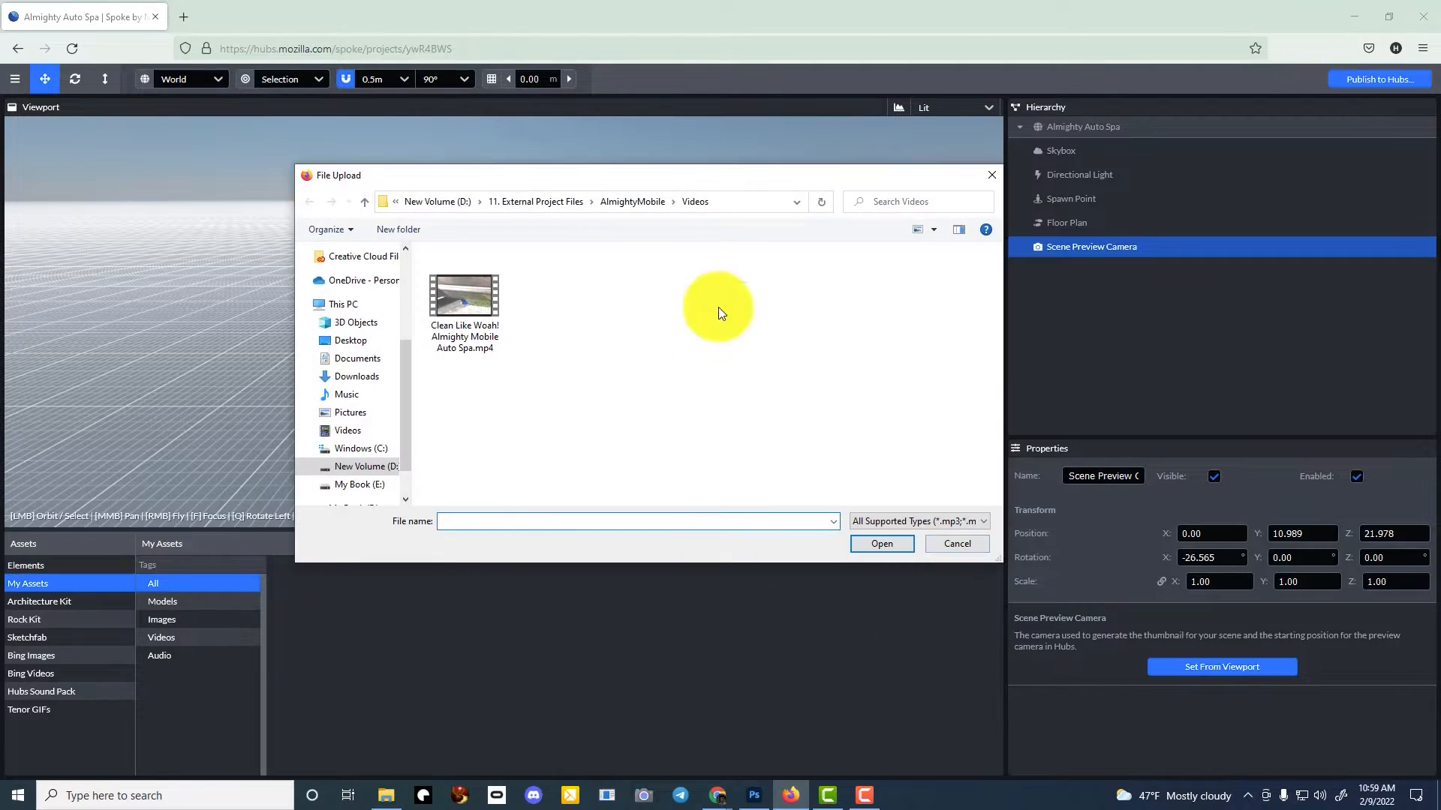
double_click(469, 300)
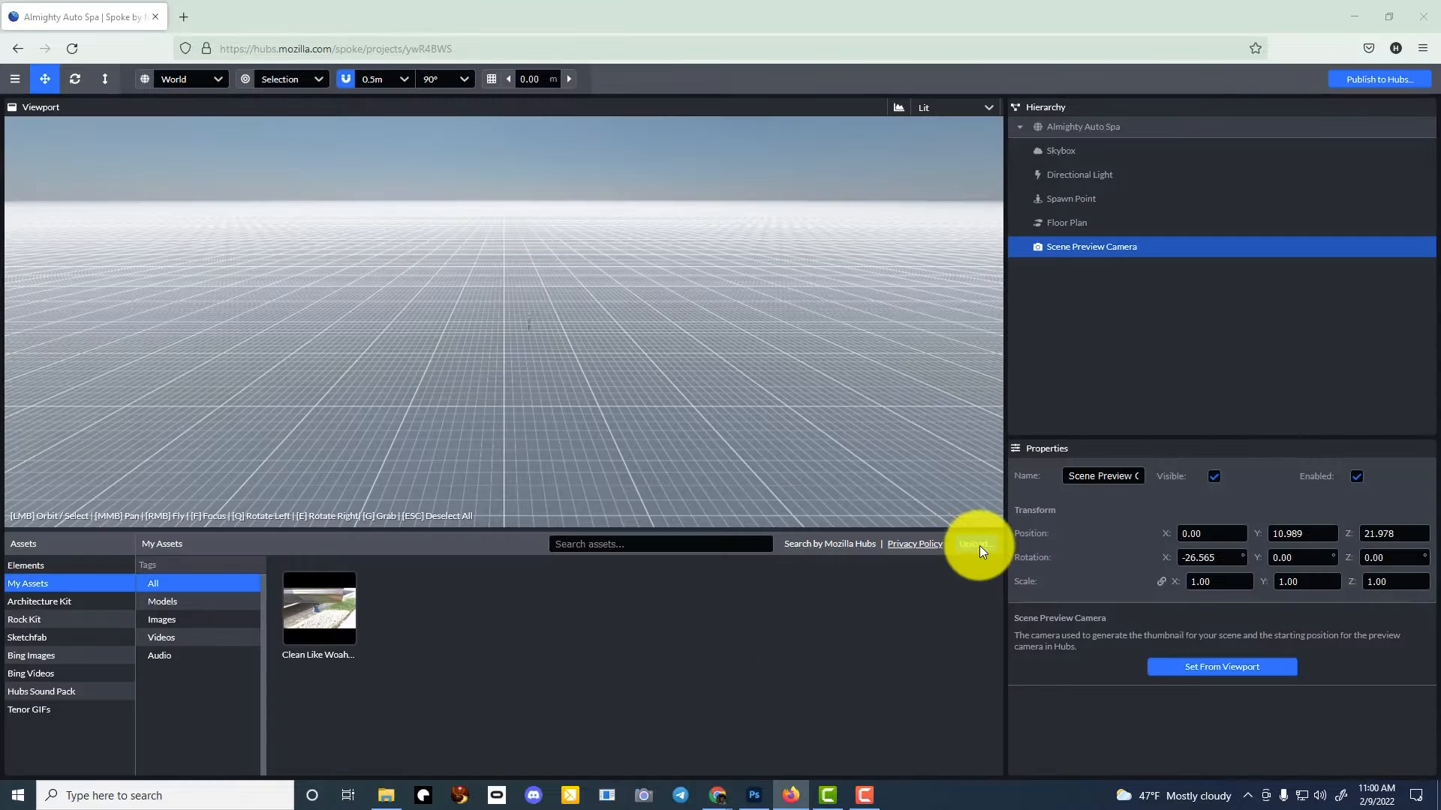
- Upload the AdobeStock preview JPEG from the AlmightyMobile project's 360 folder
click(976, 544)
double_click(484, 273)
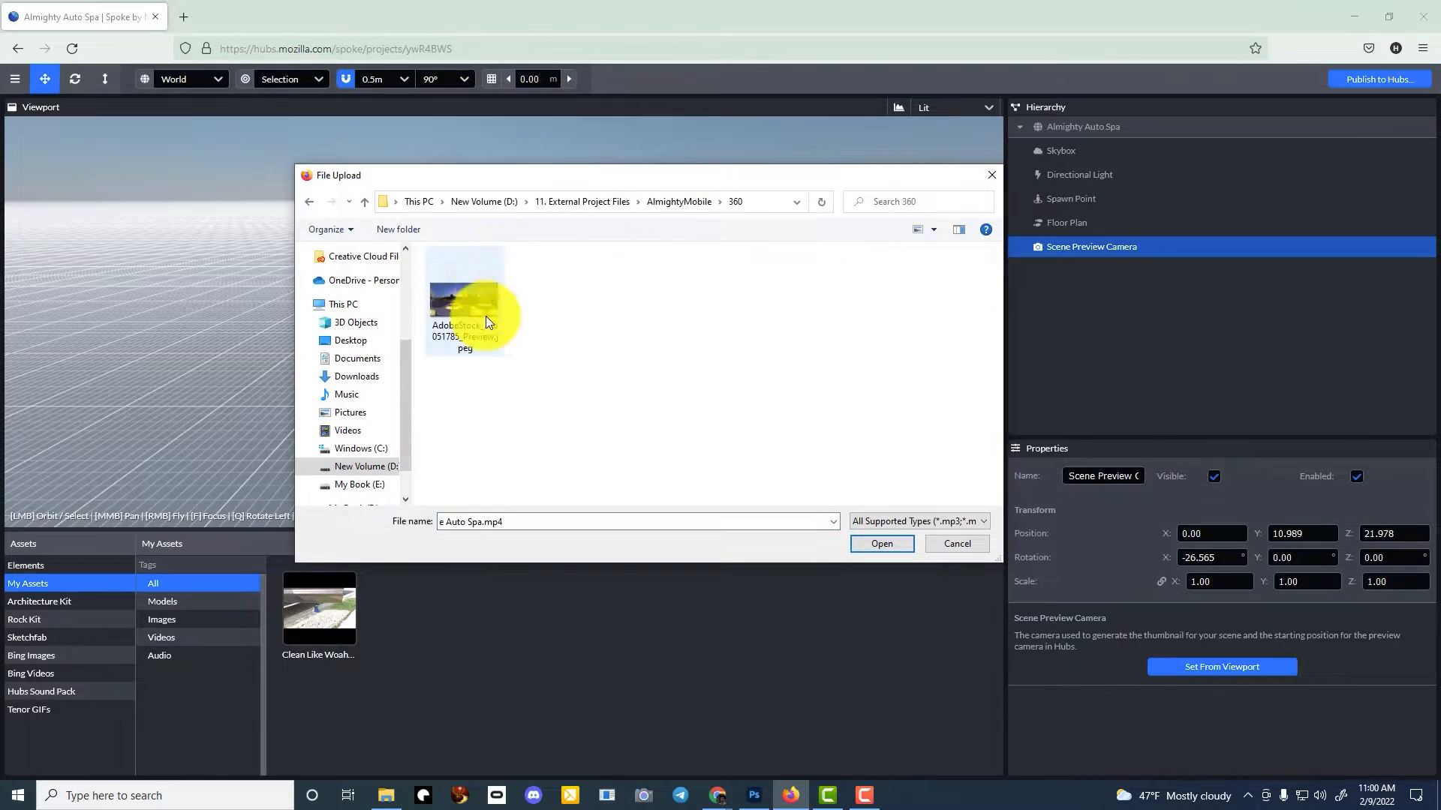
double_click(485, 317)
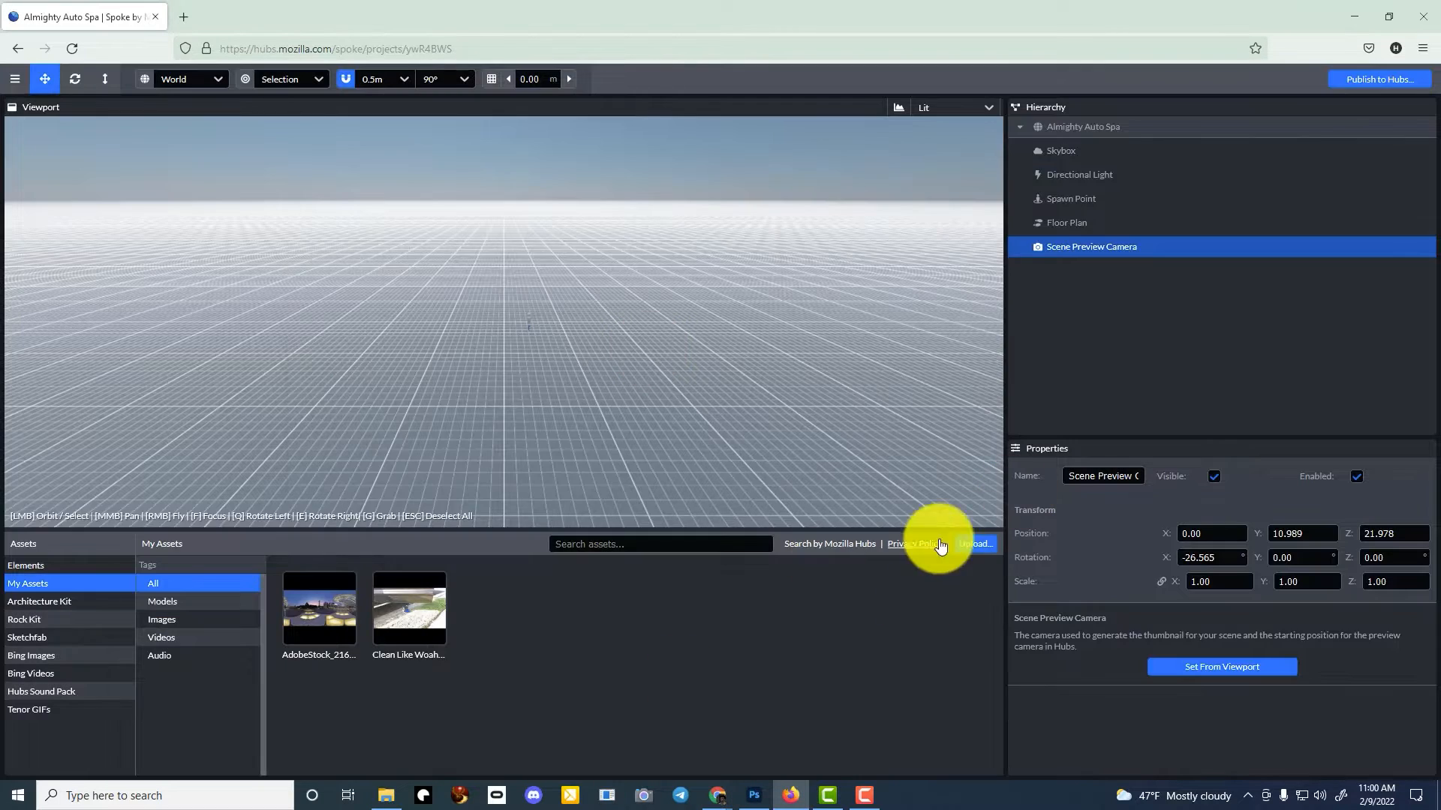
- Upload the model leather-couch_2.glb from the AlmightyMobile project's Models folder
click(962, 545)
click(674, 202)
double_click(480, 290)
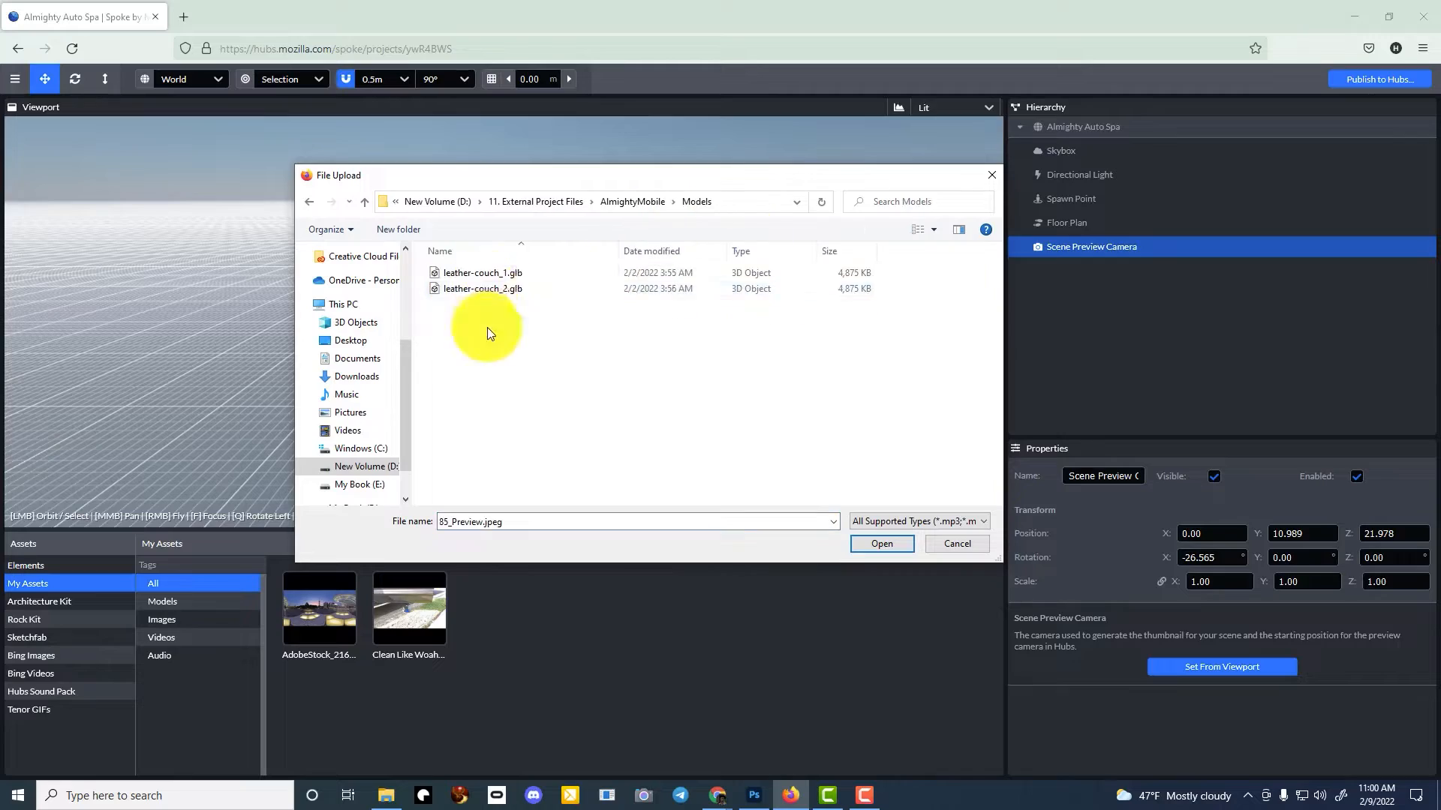
double_click(525, 289)
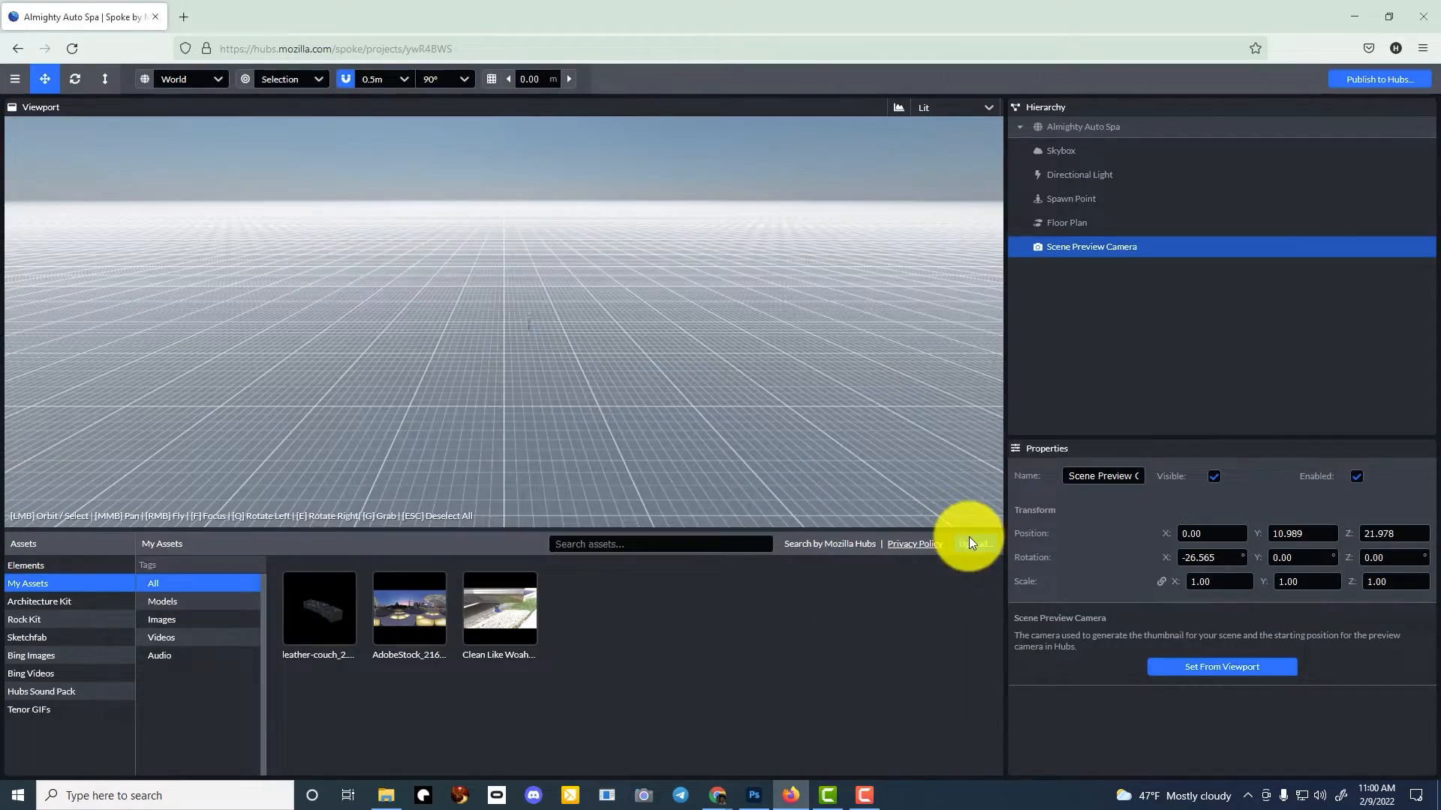
- Upload the images ad1.jpg, ad2.jpg, AMS LOGO.png and main-menu_updated.jpg one at a time from the project's picture folder
click(970, 542)
click(829, 202)
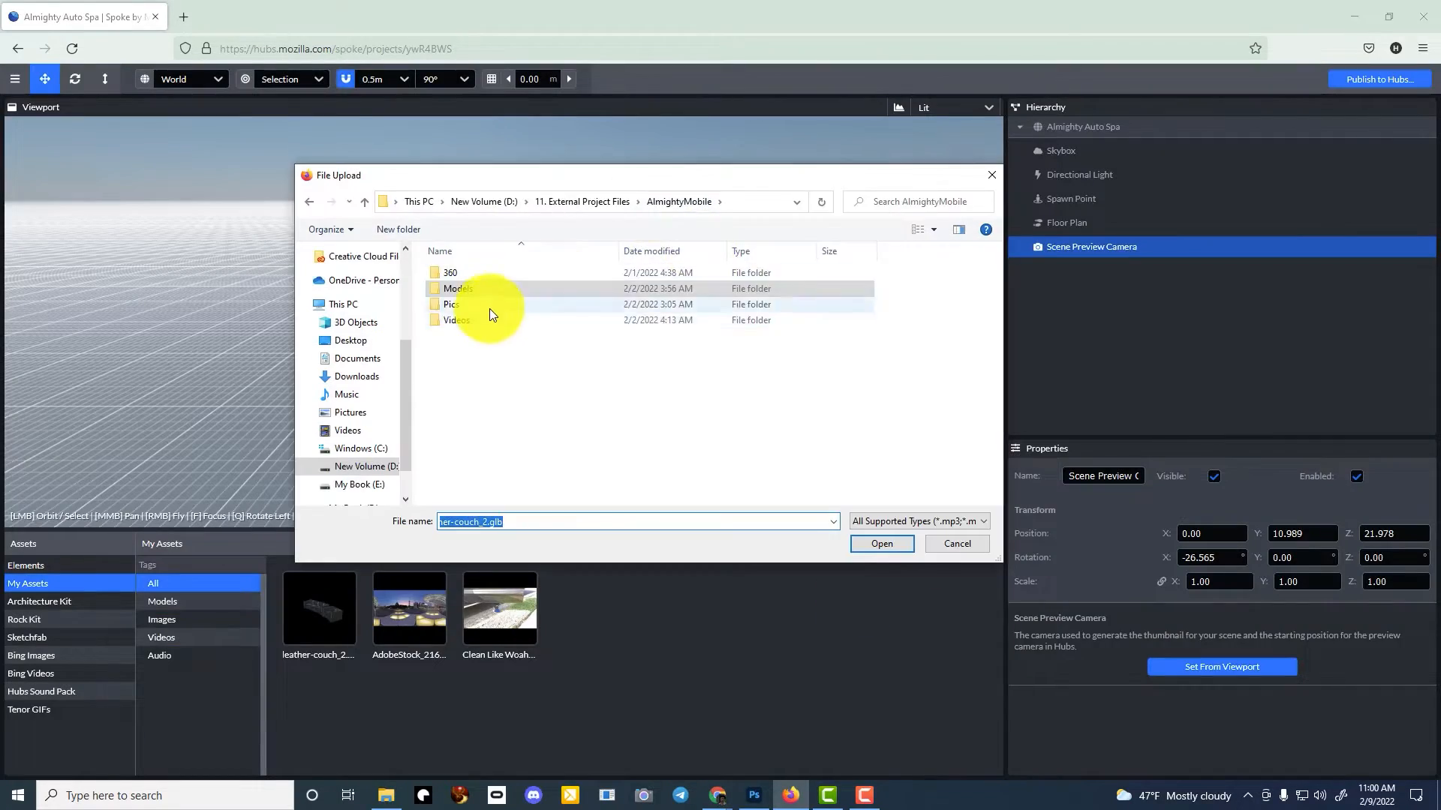
double_click(484, 306)
double_click(459, 293)
click(974, 544)
double_click(546, 292)
click(976, 544)
double_click(634, 293)
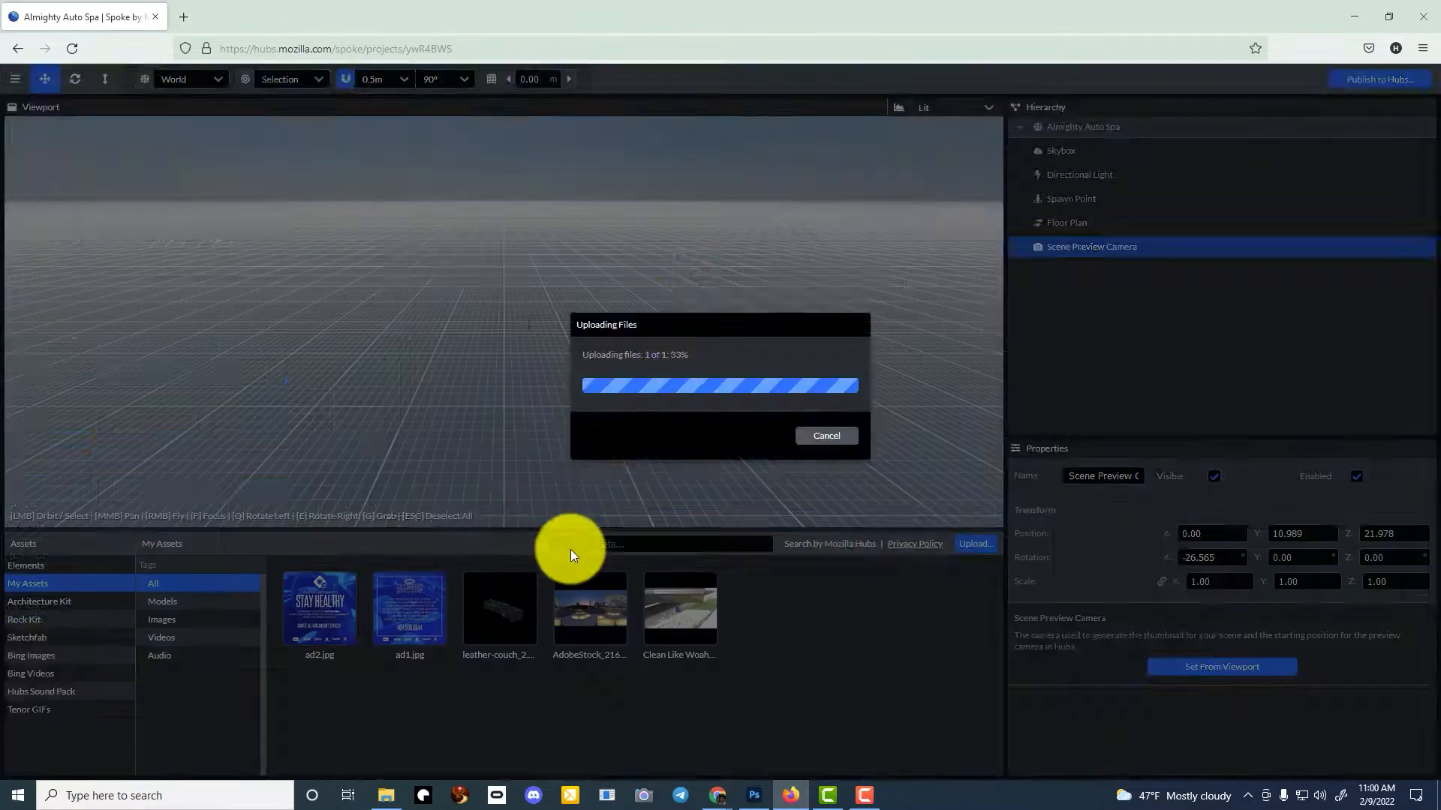
click(974, 544)
double_click(720, 293)
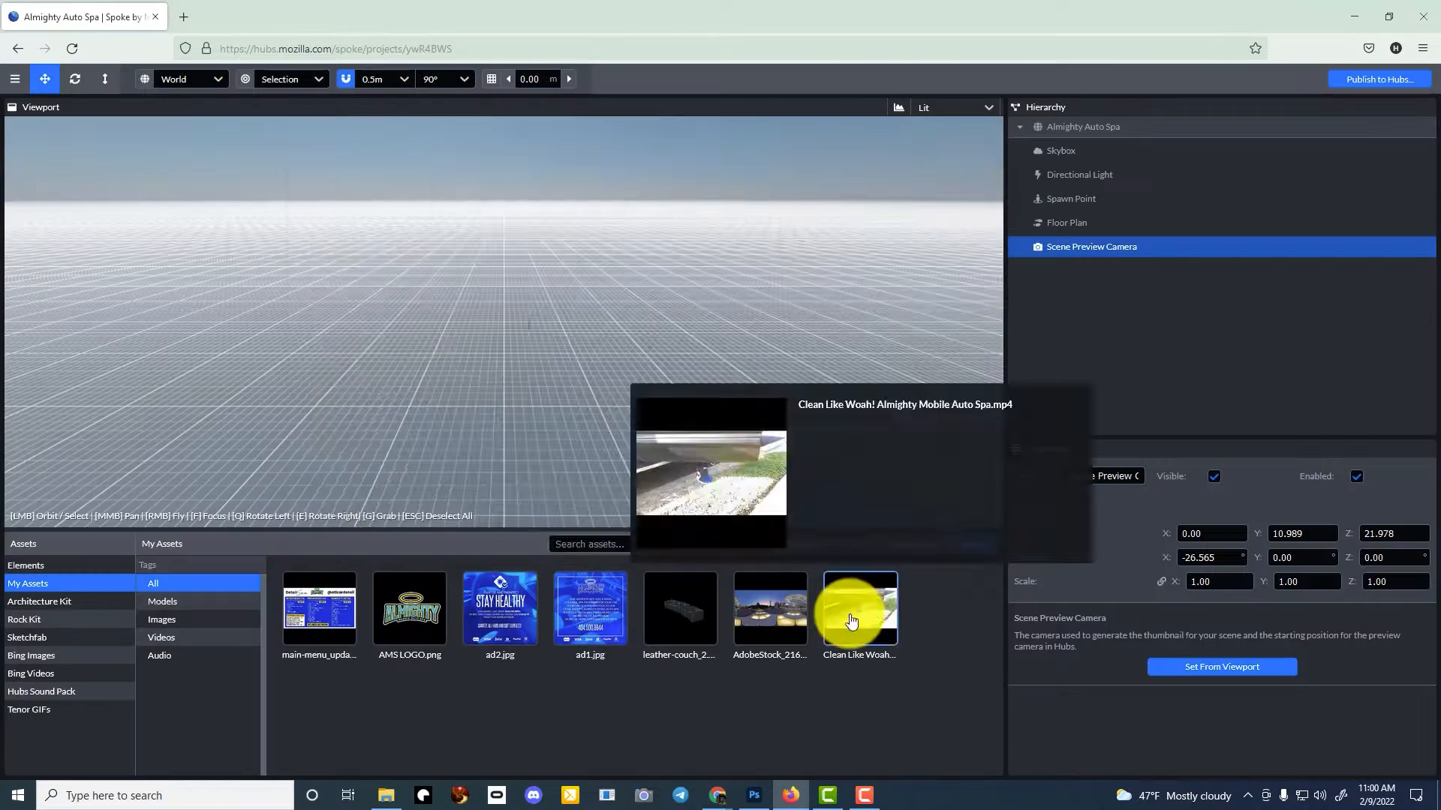
- Upload the model Gallery-Clean.glb from the D: drive to the personal assets
click(975, 544)
click(484, 201)
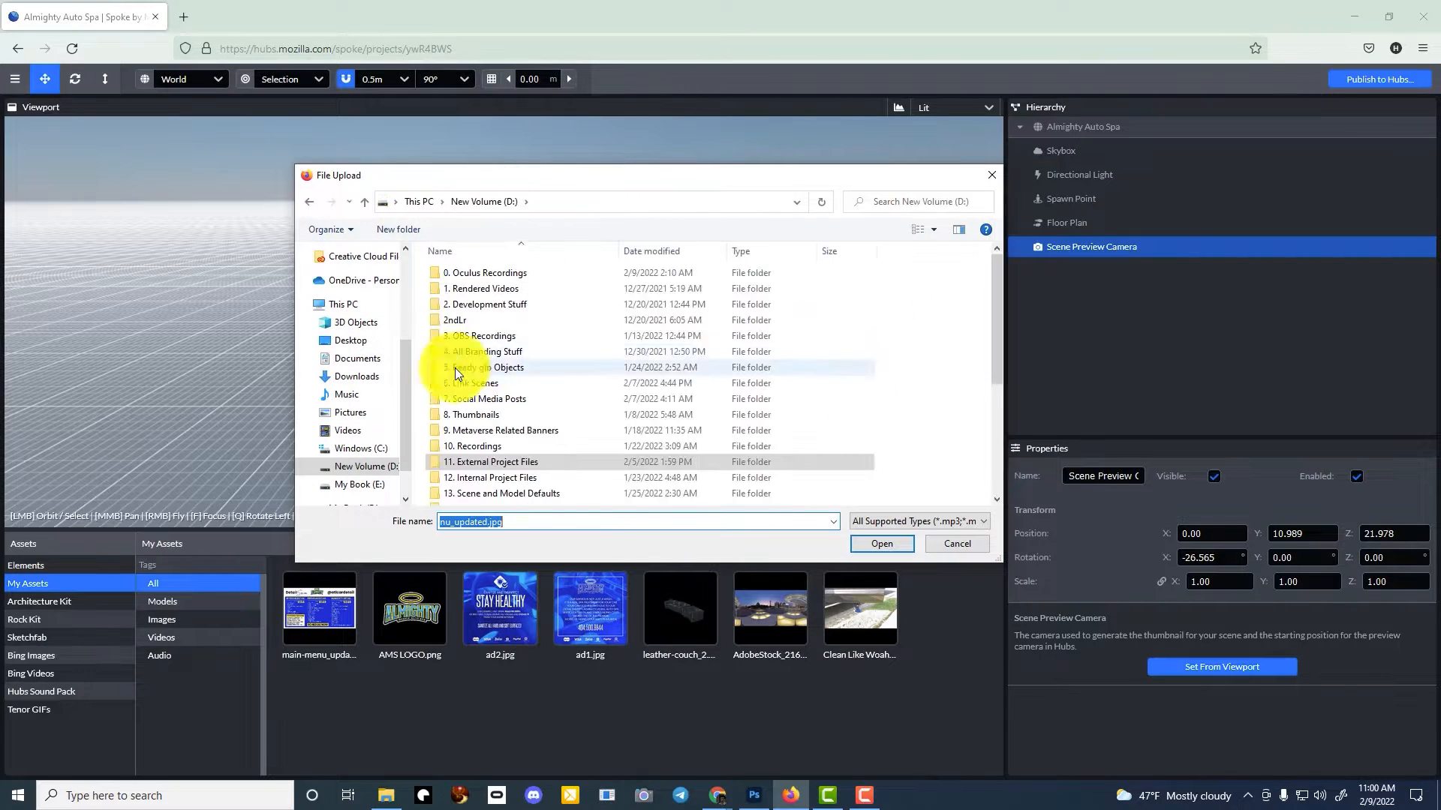
double_click(455, 368)
double_click(492, 367)
double_click(499, 290)
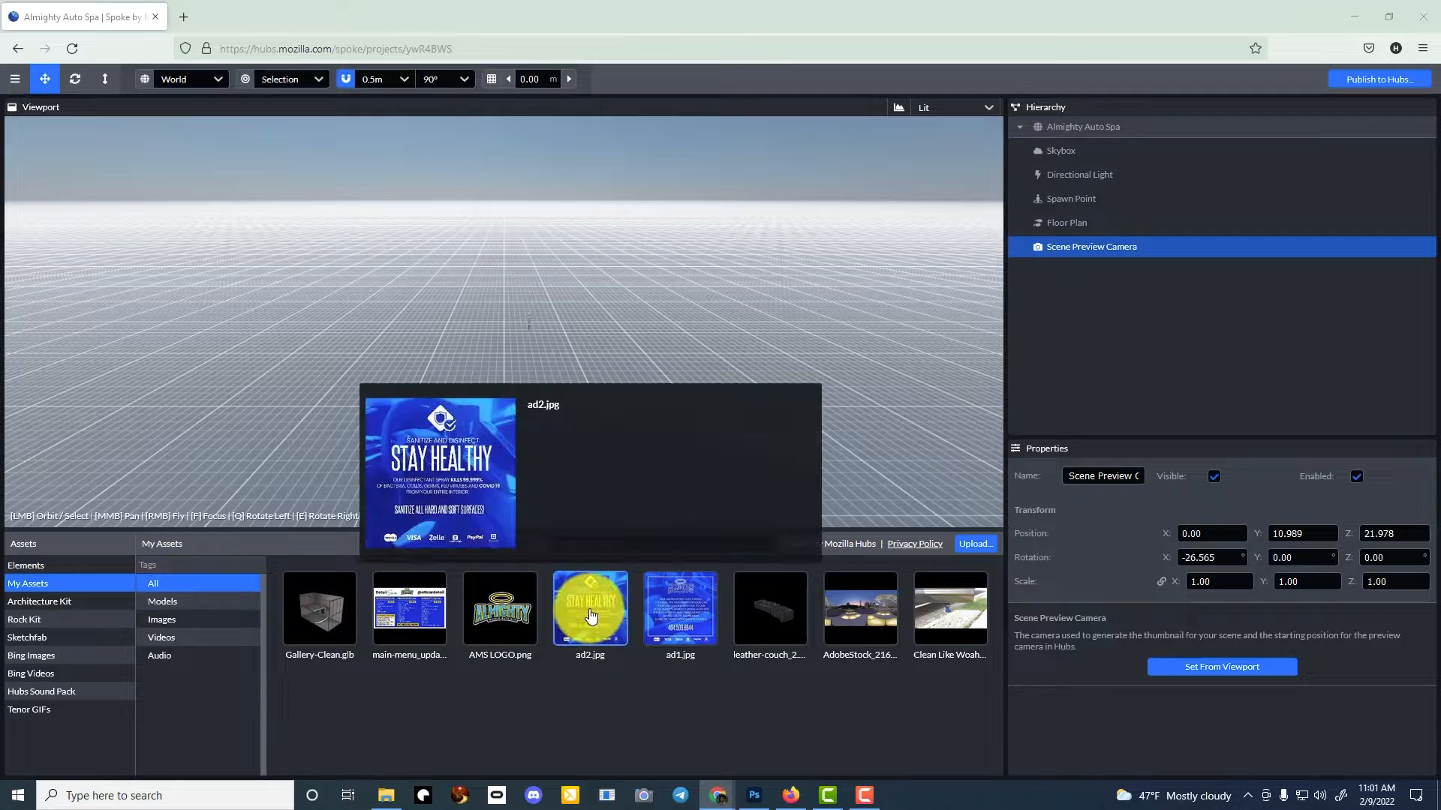
- Enlarge the viewport and place the Gallery-Clean.glb model on the grid at about X 4, Z 2
mouse_move(546, 616)
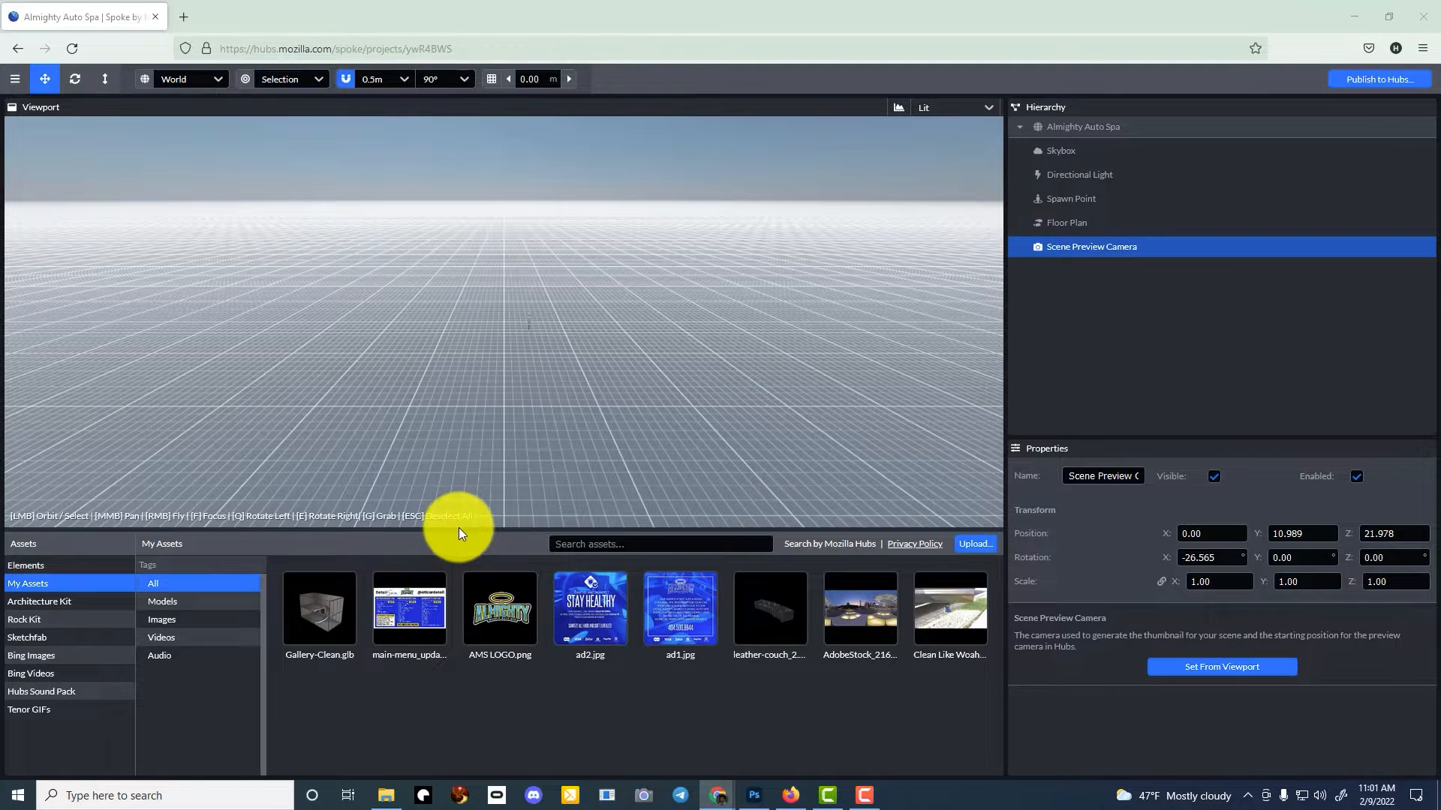
drag(454, 533, 440, 580)
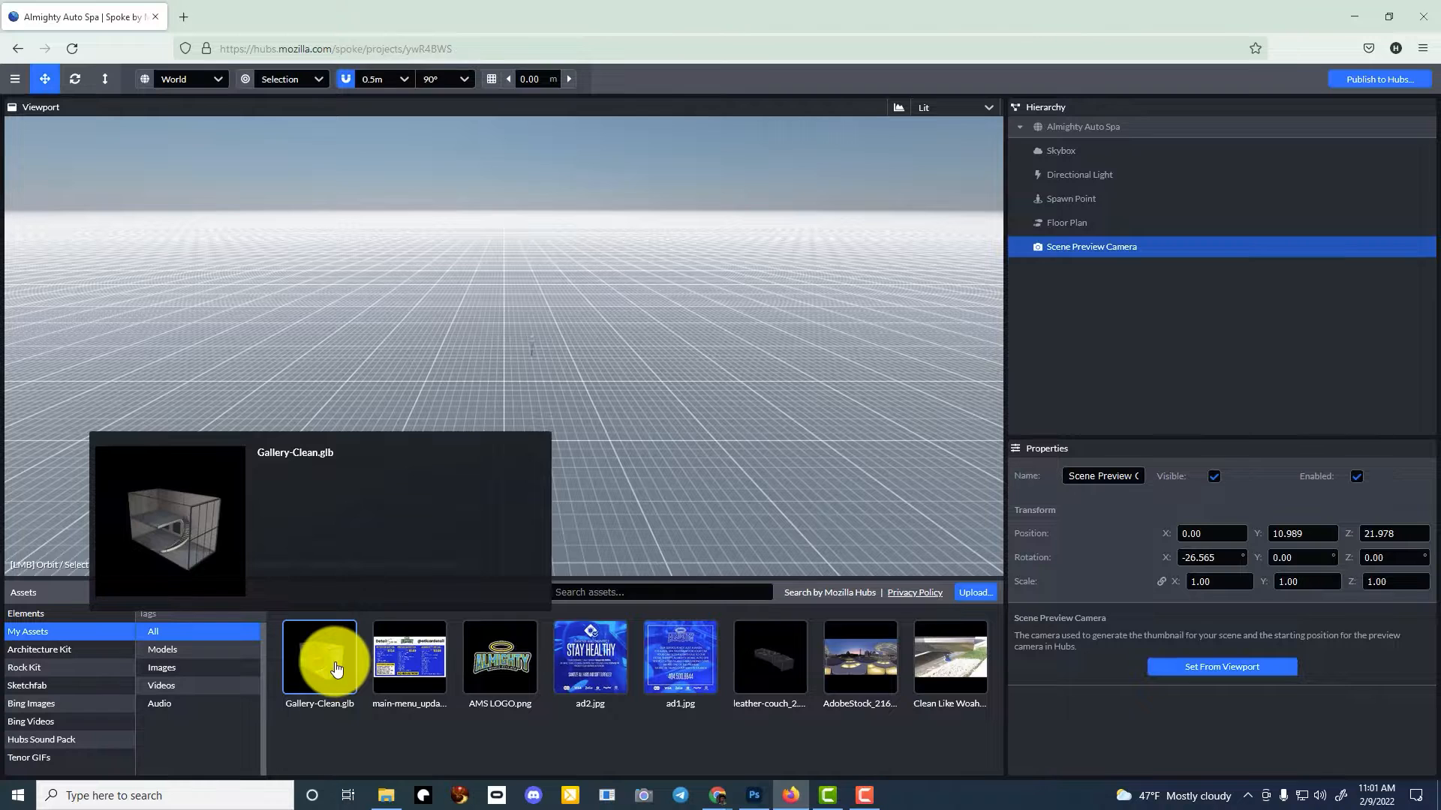
click(336, 668)
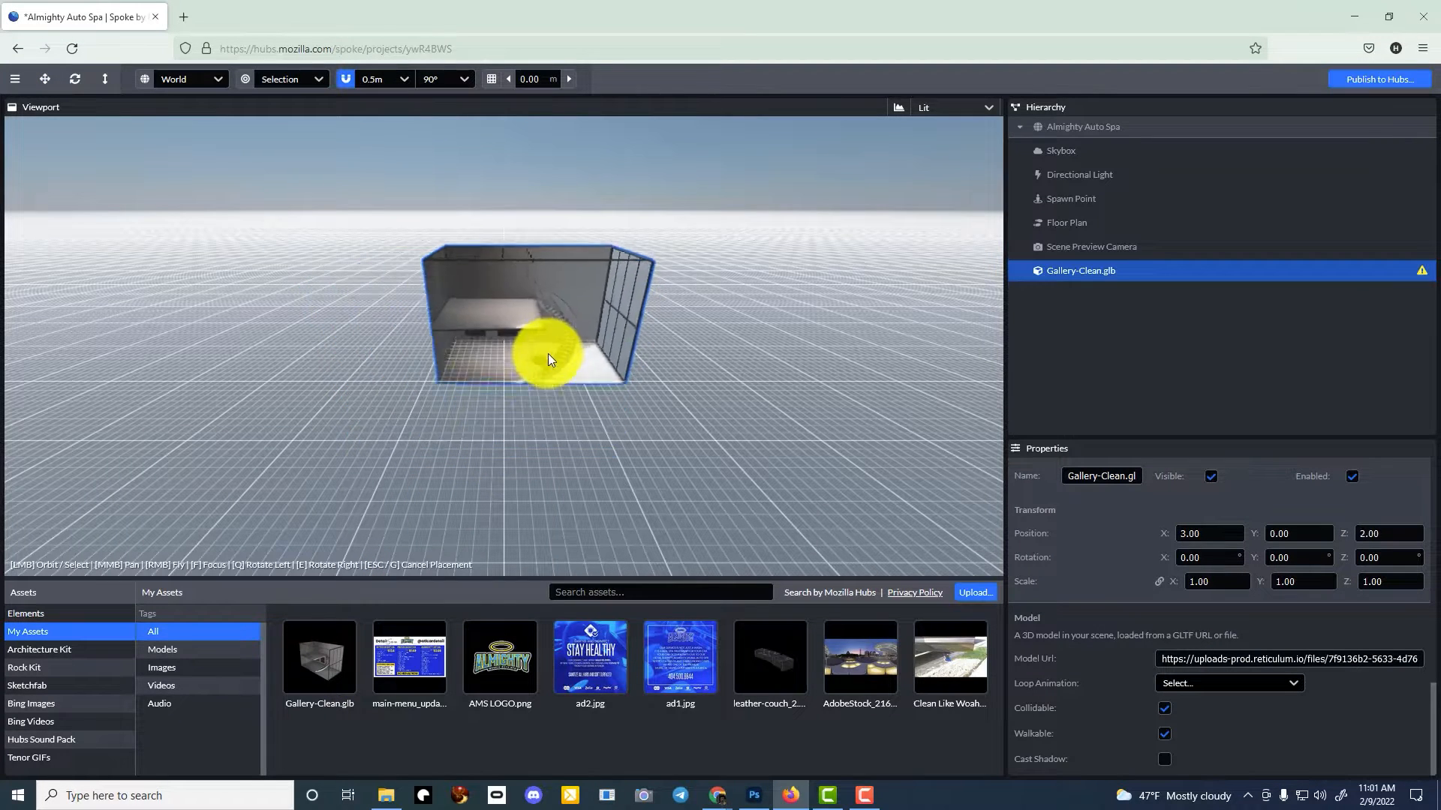
click(559, 365)
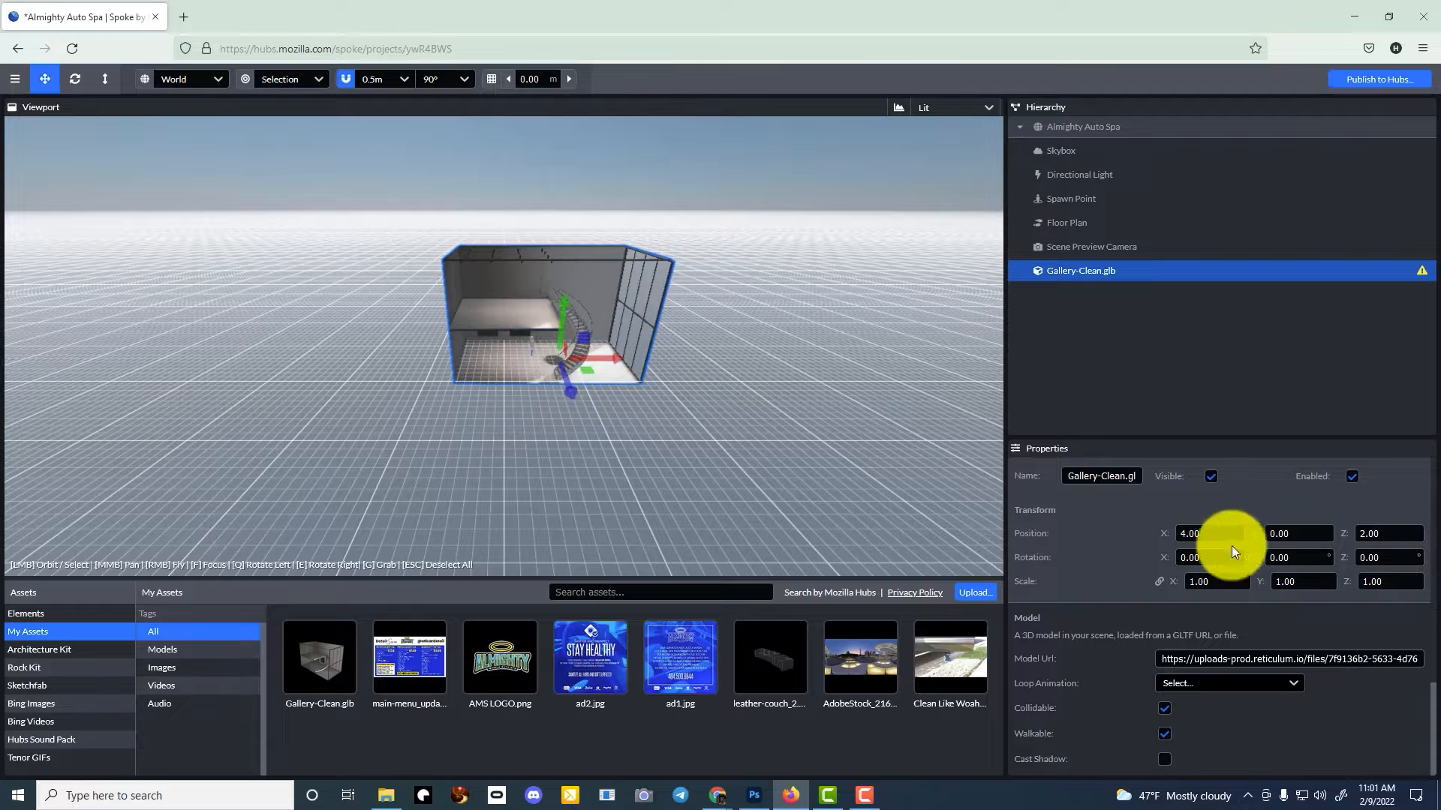
- Examine the gallery model up close, from its interior and spiral staircase to its glass front
key(f)
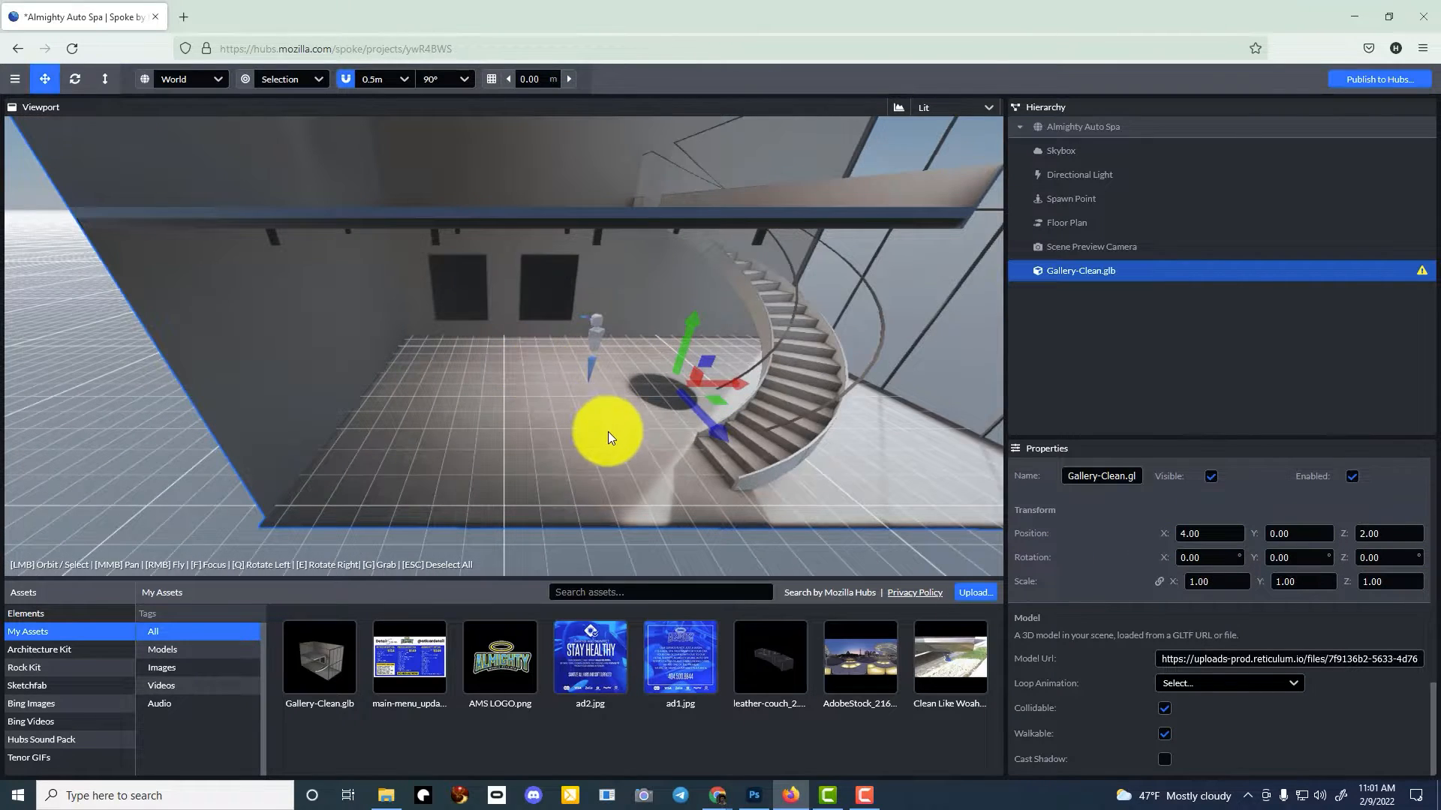
right_drag(608, 430, 721, 422)
key(q)
key(e)
right_drag(606, 432, 721, 418)
key(w)
key(w)
key(s)
- Set the gallery model's X and Z positions to 0 and save the project
double_click(1215, 534)
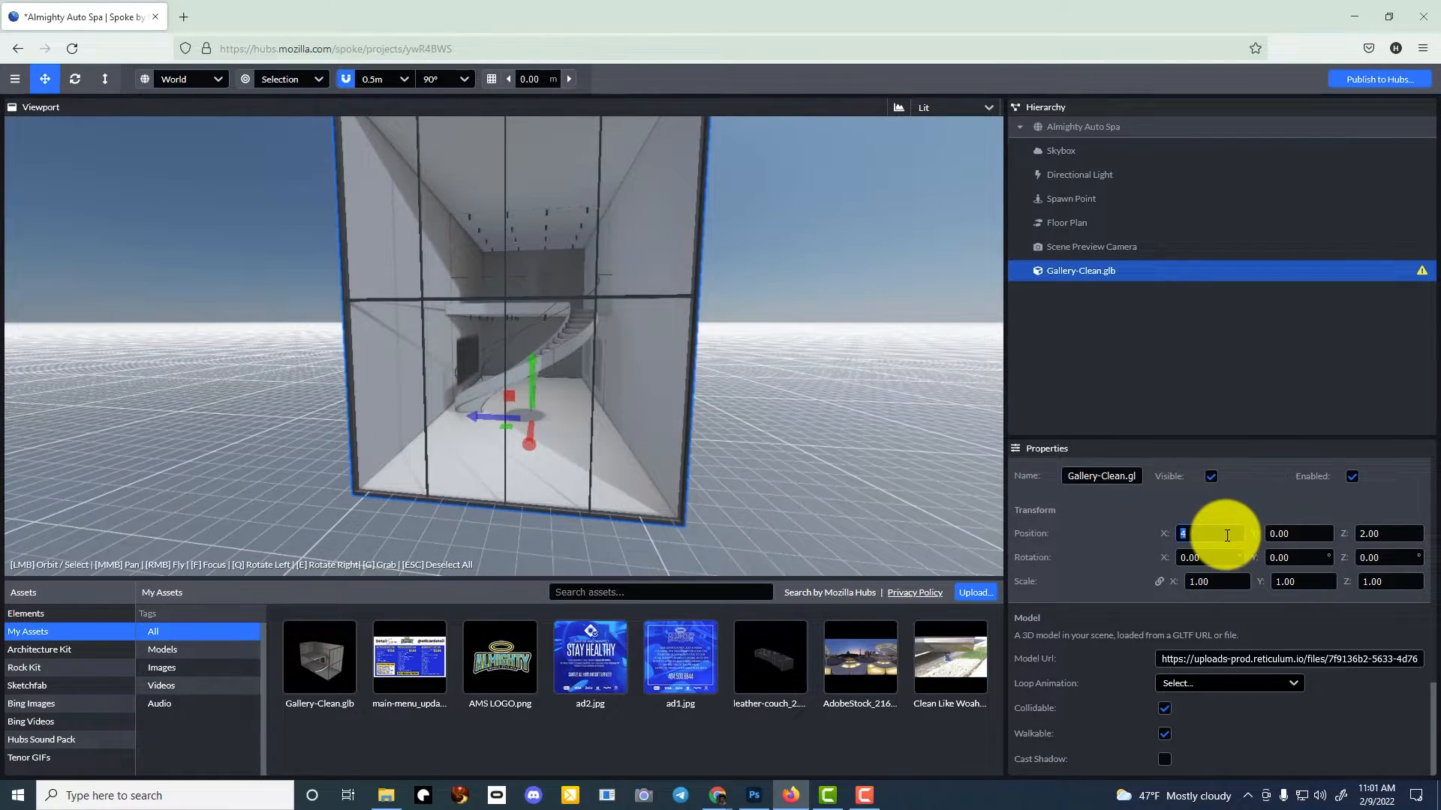
text(0)
double_click(1389, 536)
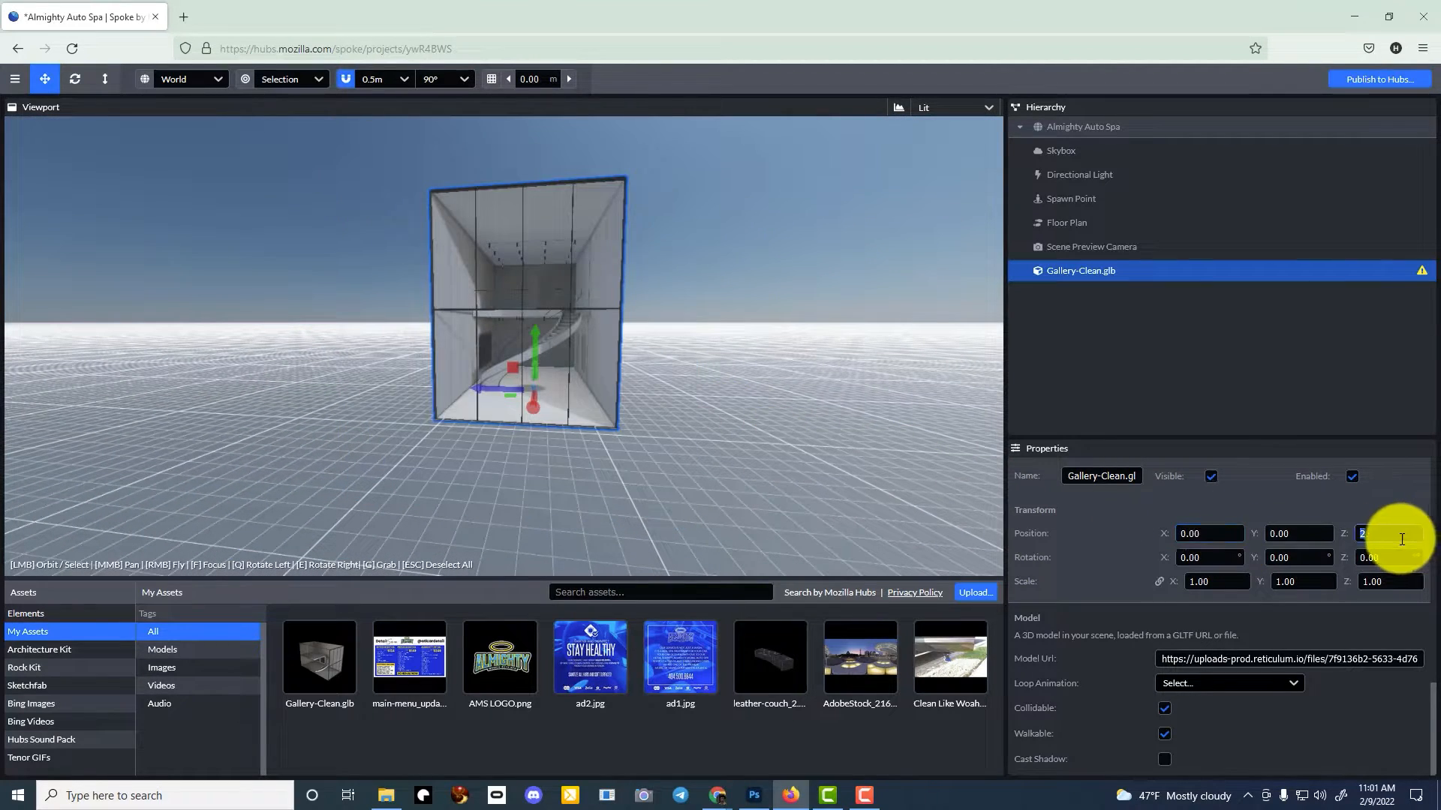
text(0)
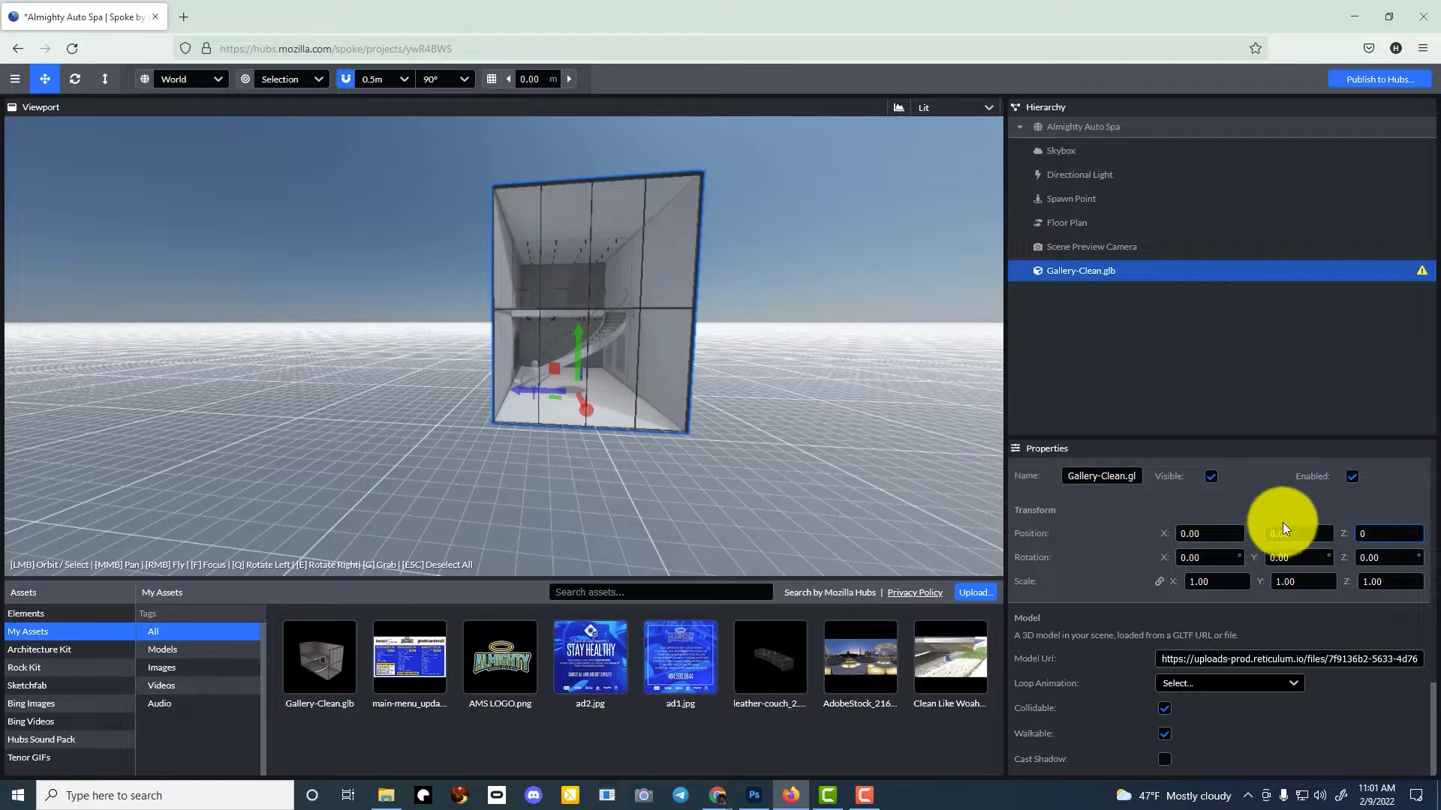
key(Return)
key(ctrl+s)
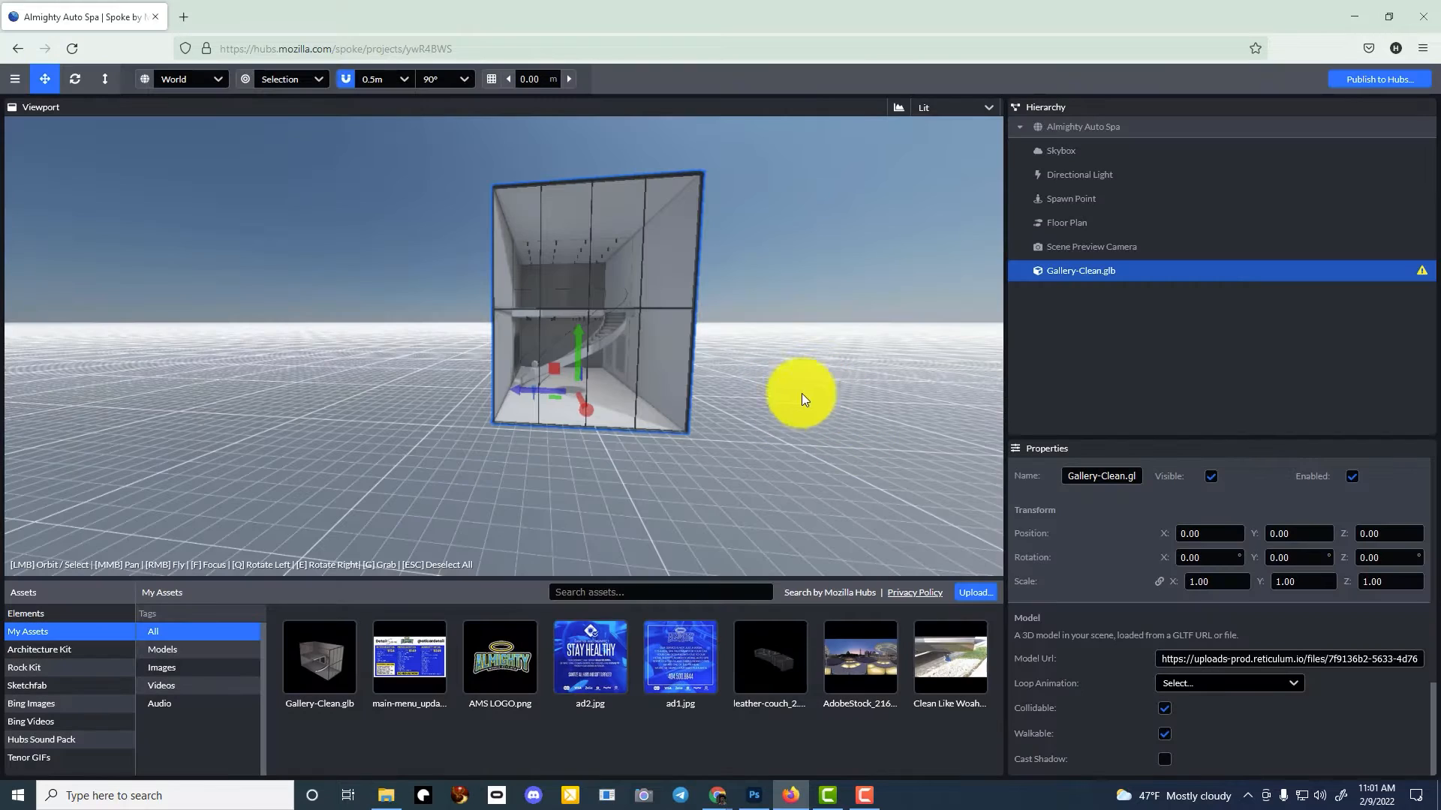
mouse_move(448, 643)
mouse_move(869, 679)
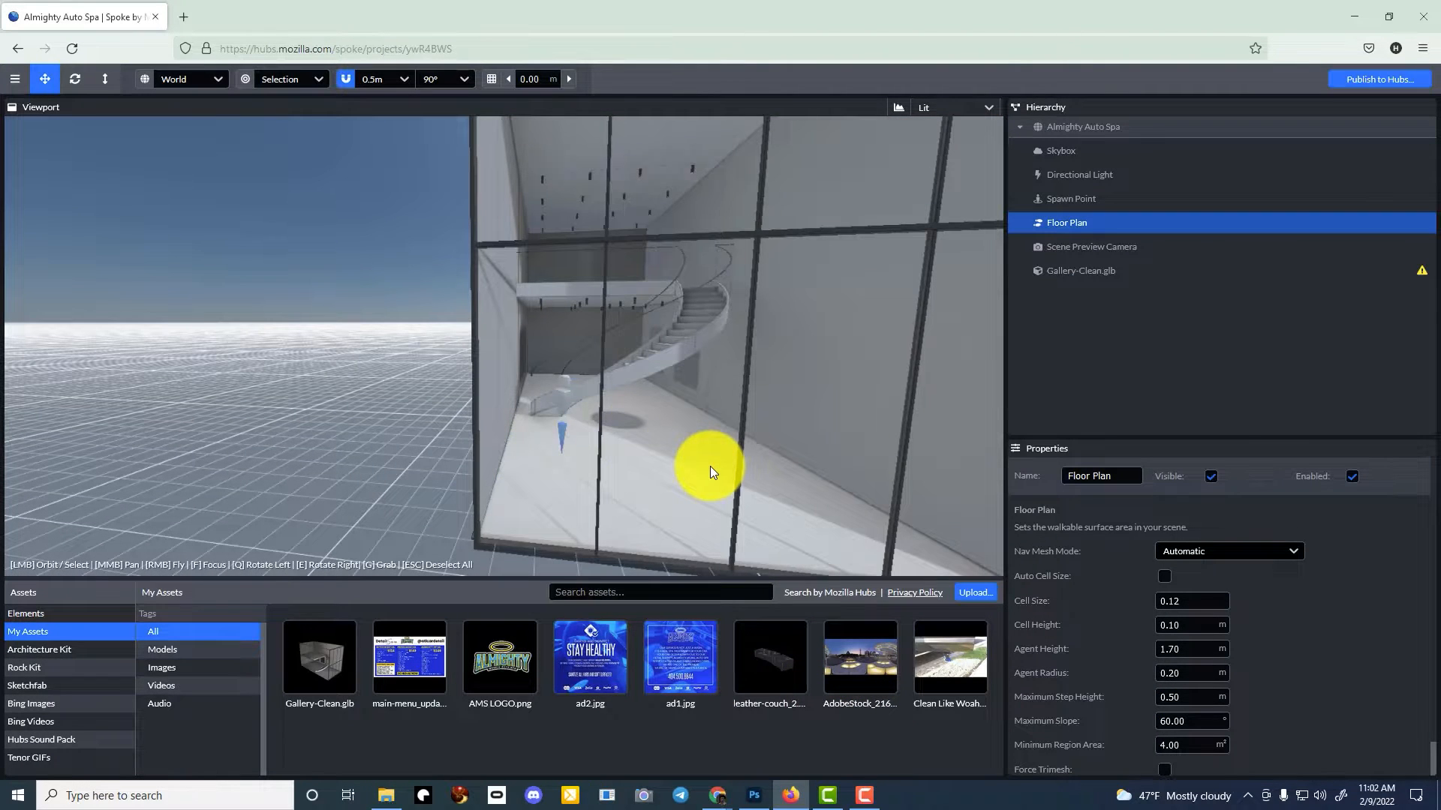
- Delete the AdobeStock_216051785_Preview.jpeg image from the personal assets
mouse_move(710, 466)
right_down()
mouse_move(714, 418)
mouse_move(710, 466)
right_up()
key(s)
key(s)
mouse_move(837, 668)
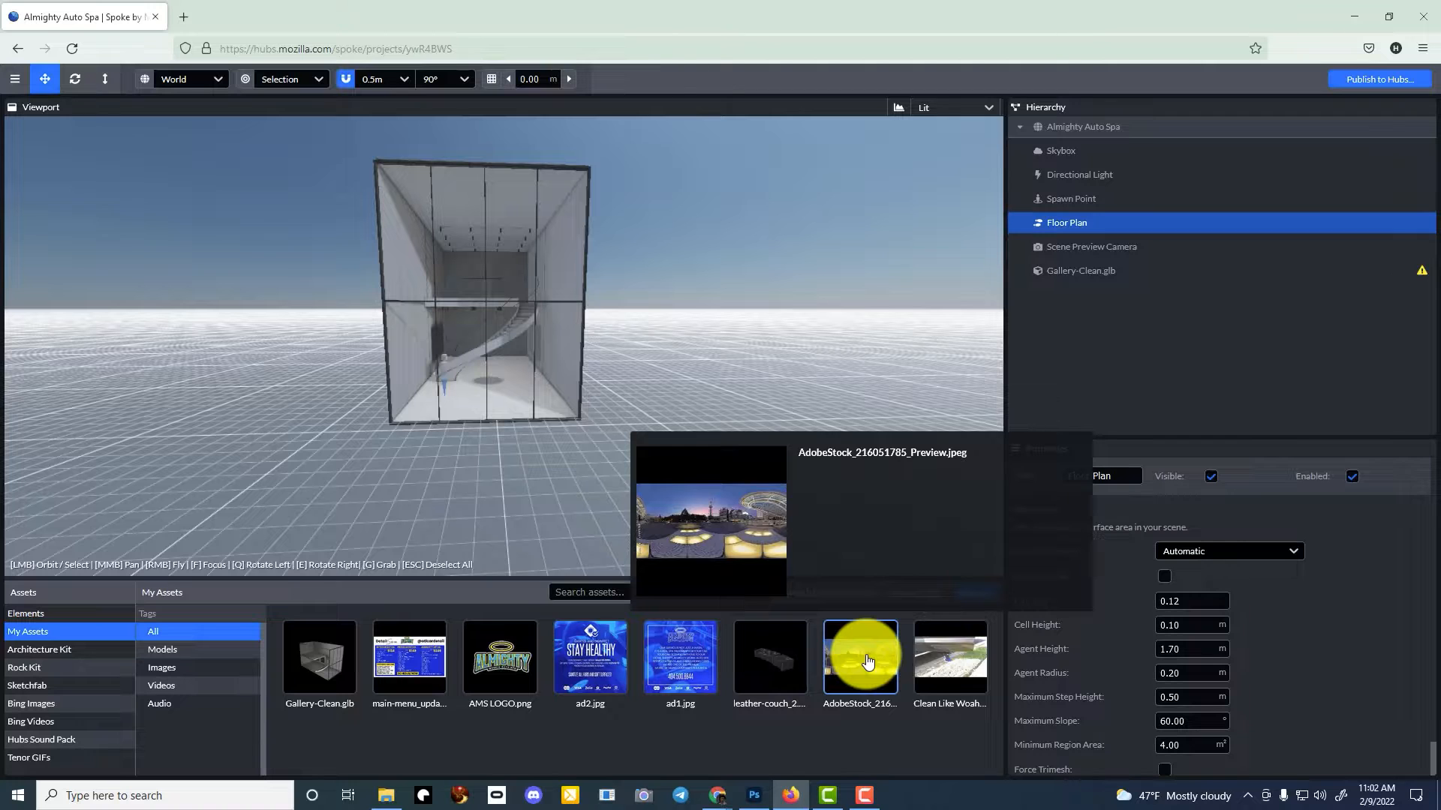
right_click(868, 660)
click(905, 767)
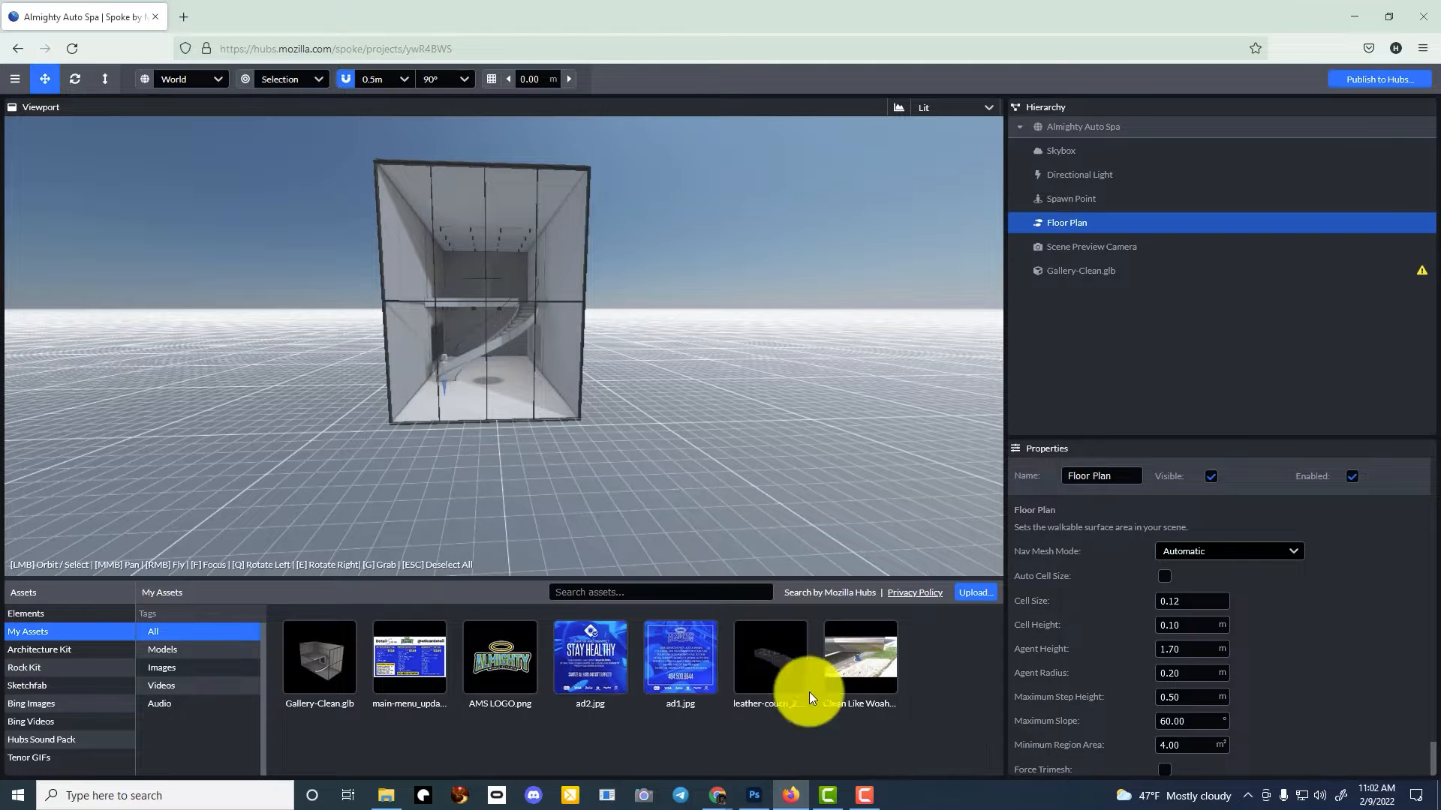
- Upload AdobeStock_216051785.jpeg from the D: drive's 6. Link Scenes, 360 Images folder to the personal assets
click(976, 594)
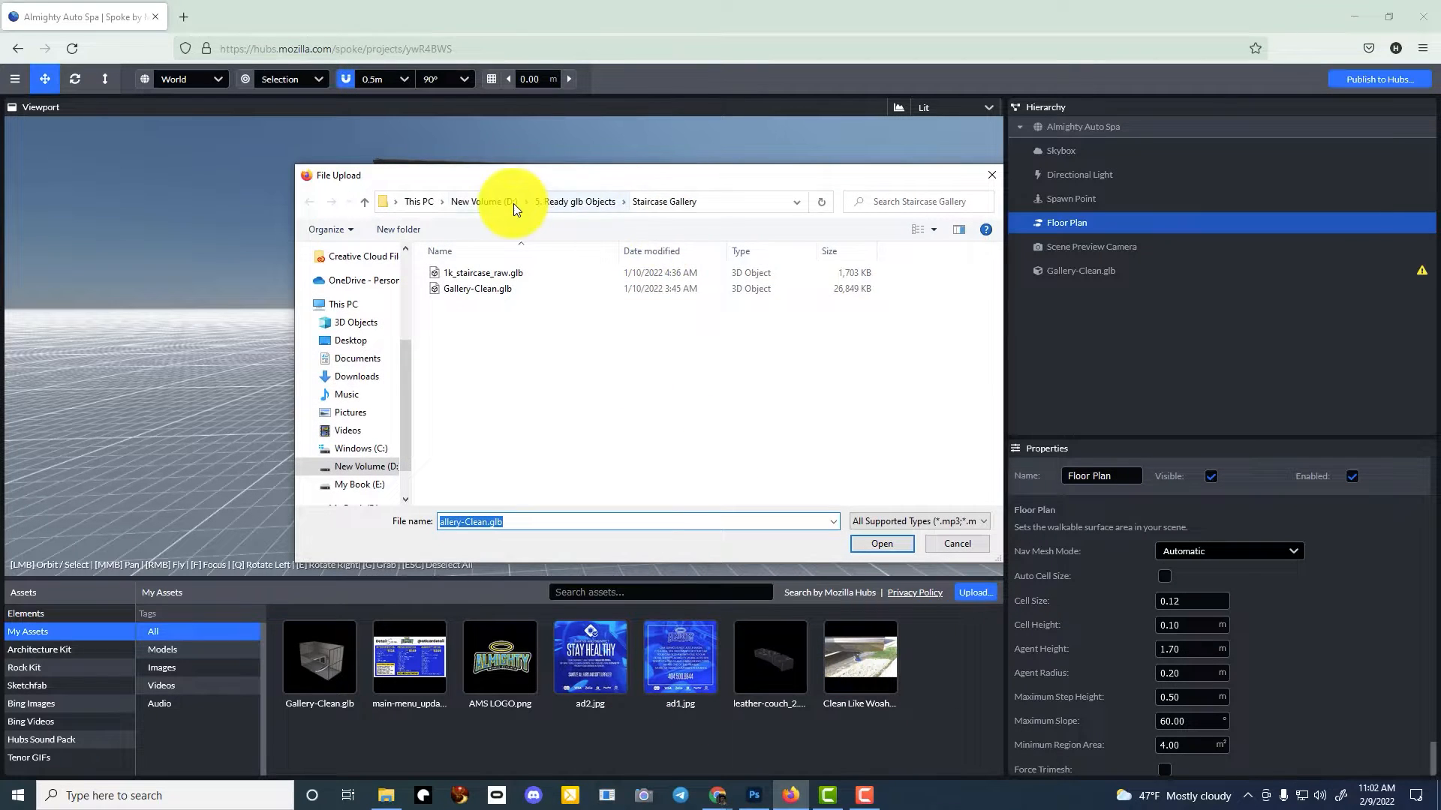
click(509, 202)
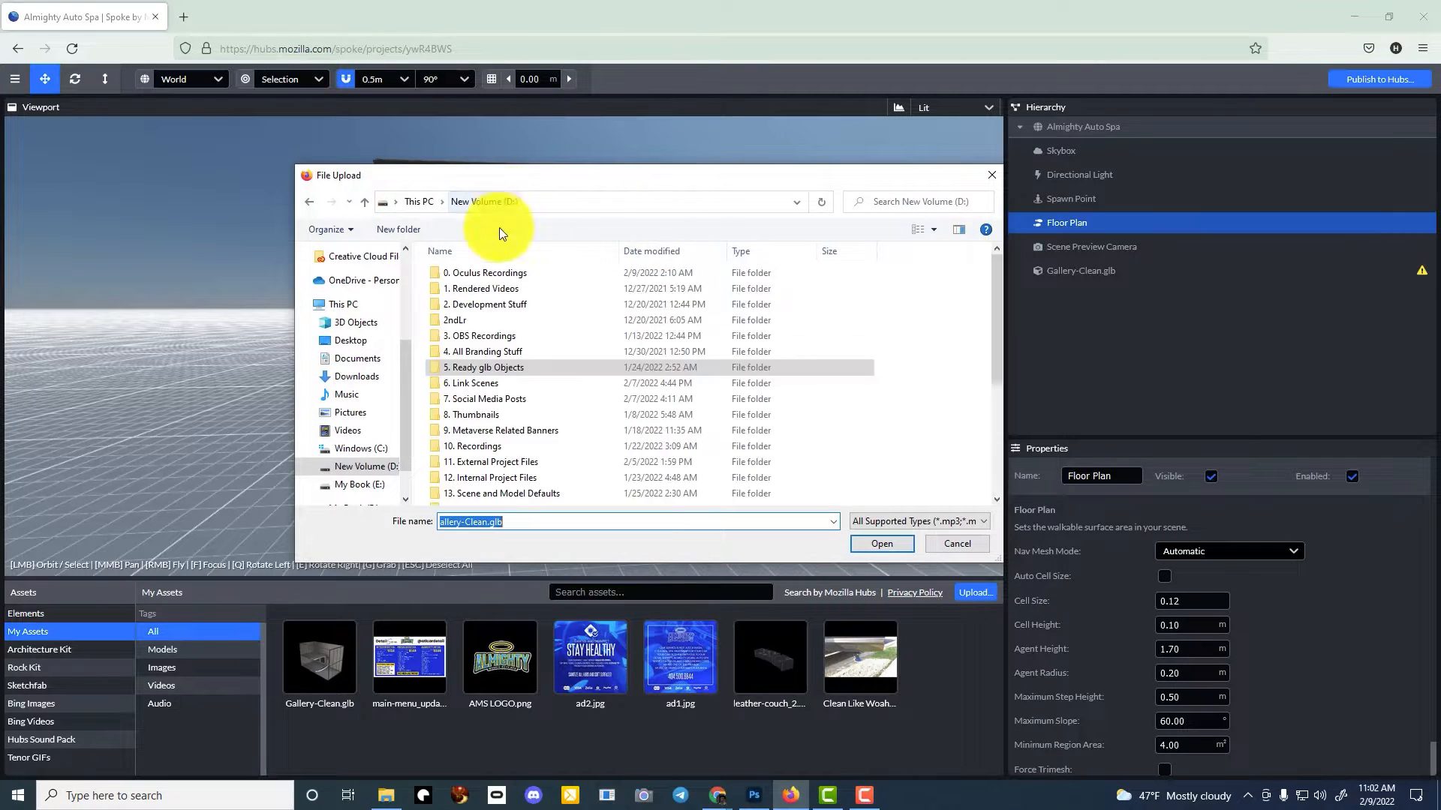
double_click(520, 381)
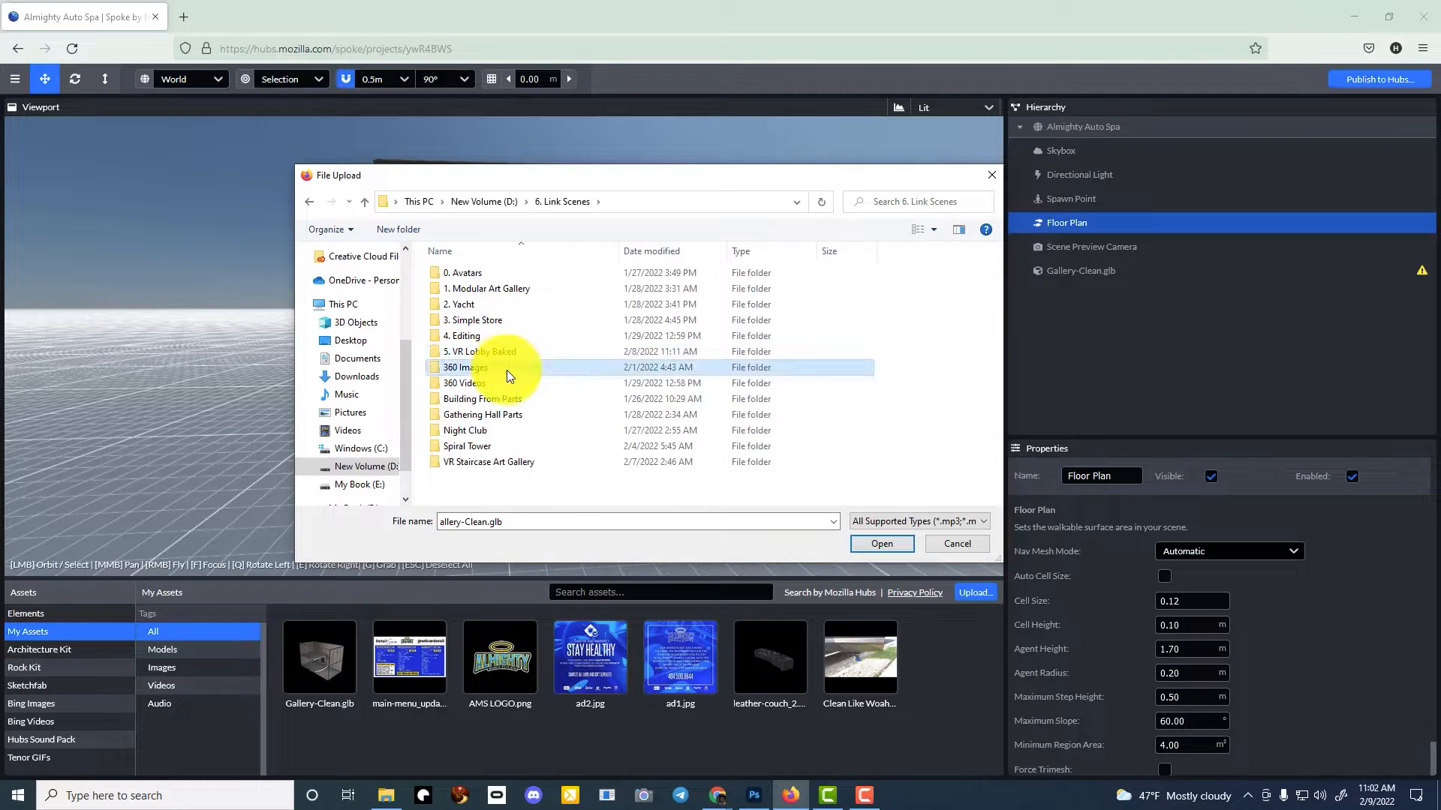
double_click(507, 371)
double_click(873, 293)
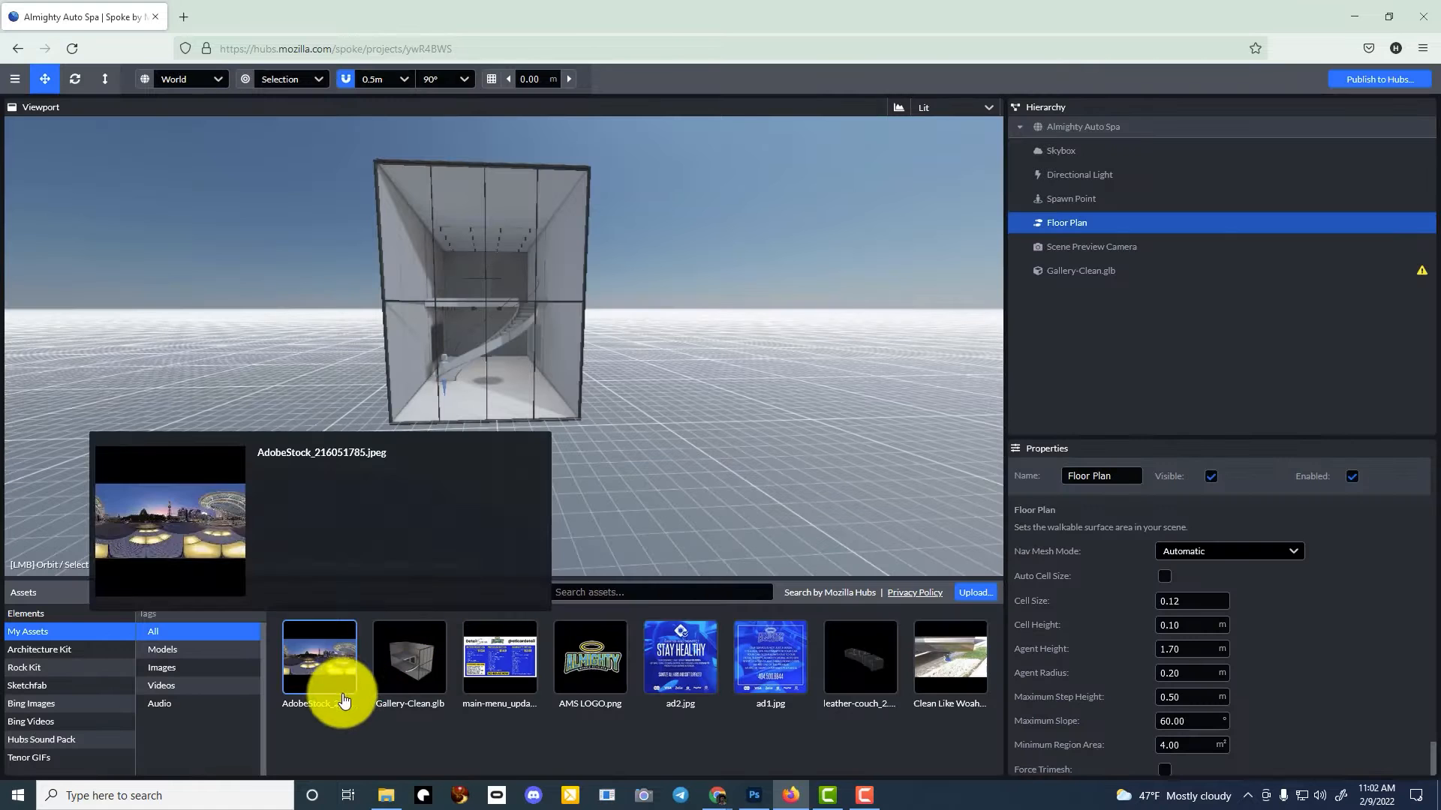
- Place the AdobeStock_216051785.jpeg image at X 6.50, Z 2.00 and rename it 360 BG Image
click(333, 669)
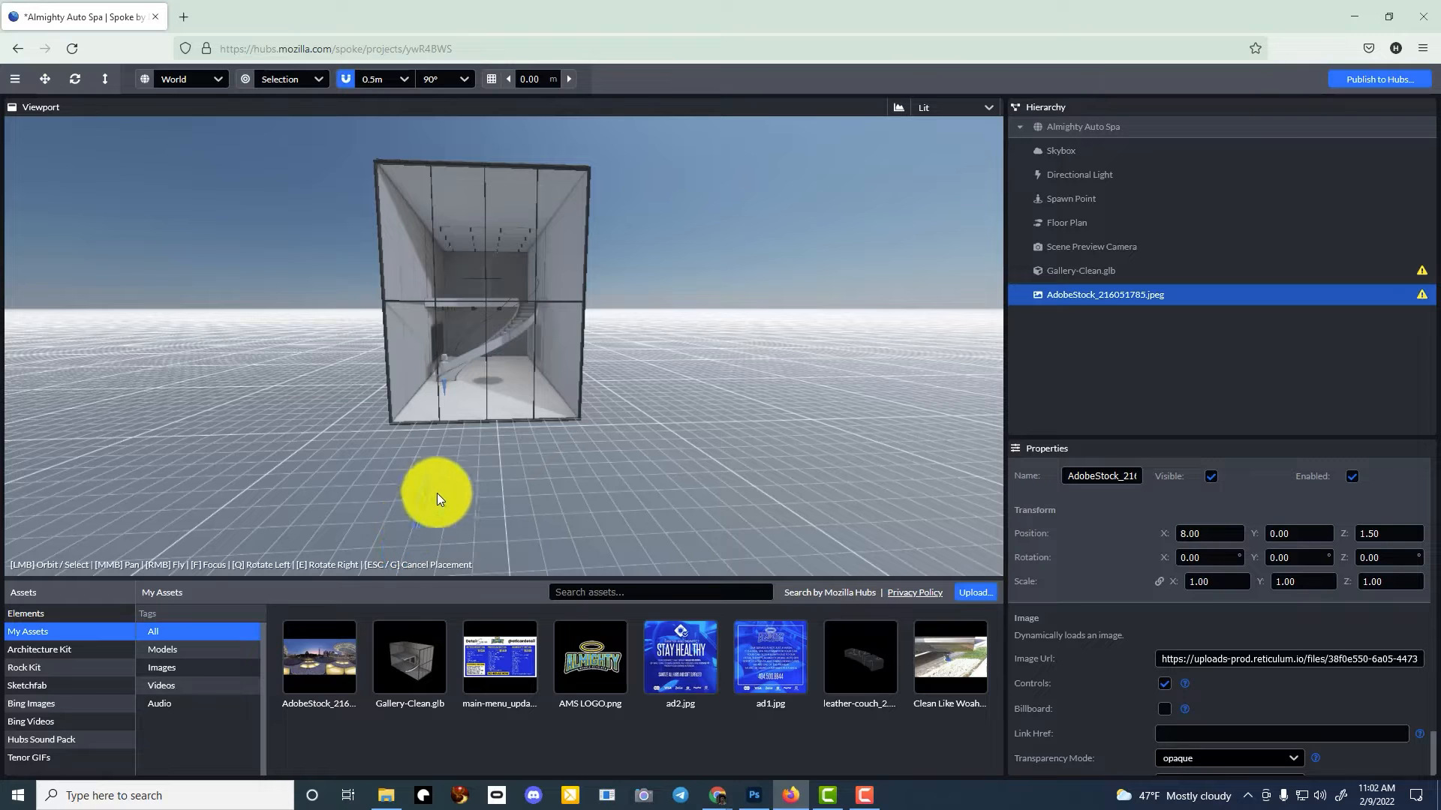
click(415, 461)
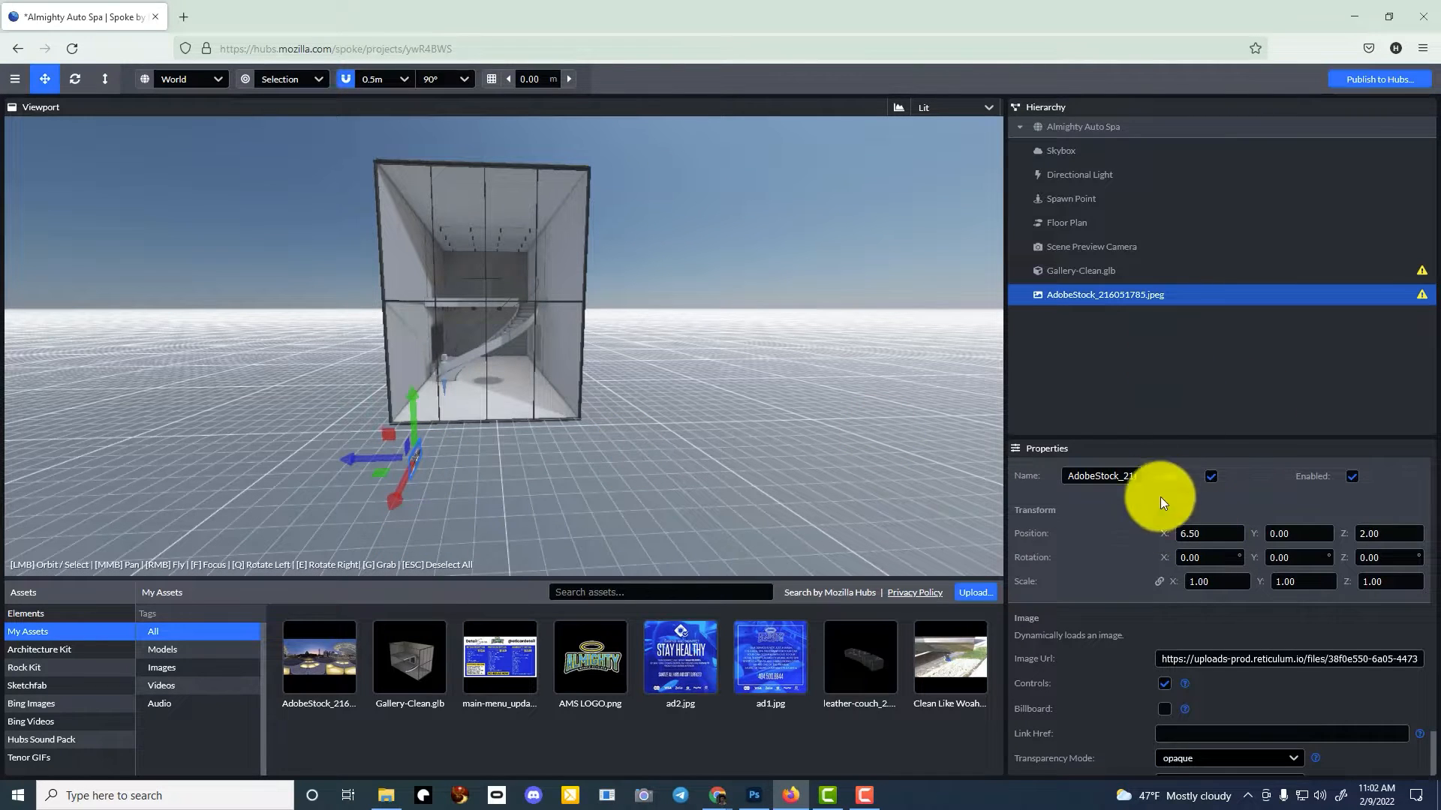
double_click(1105, 474)
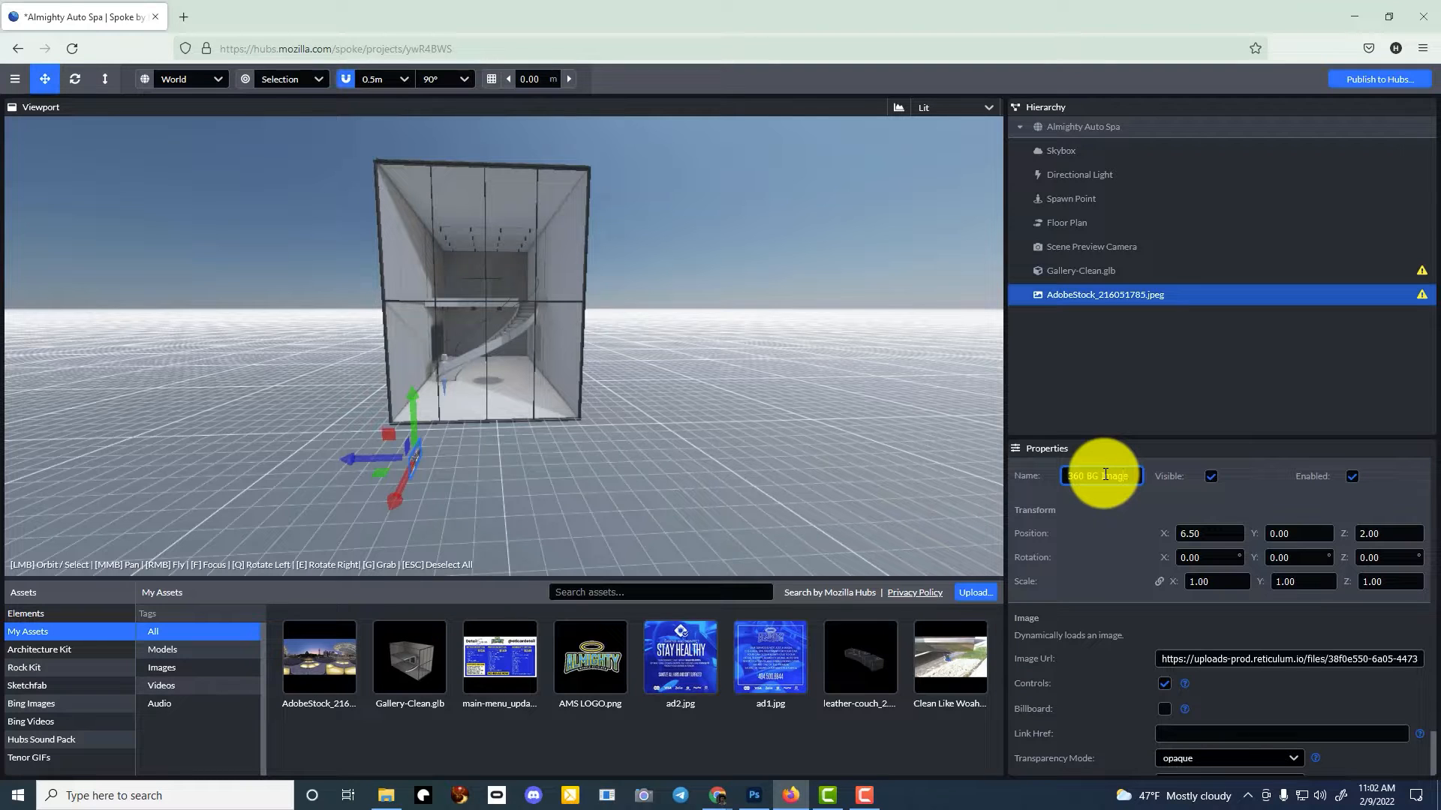
text(360 BG Image)
key(Return)
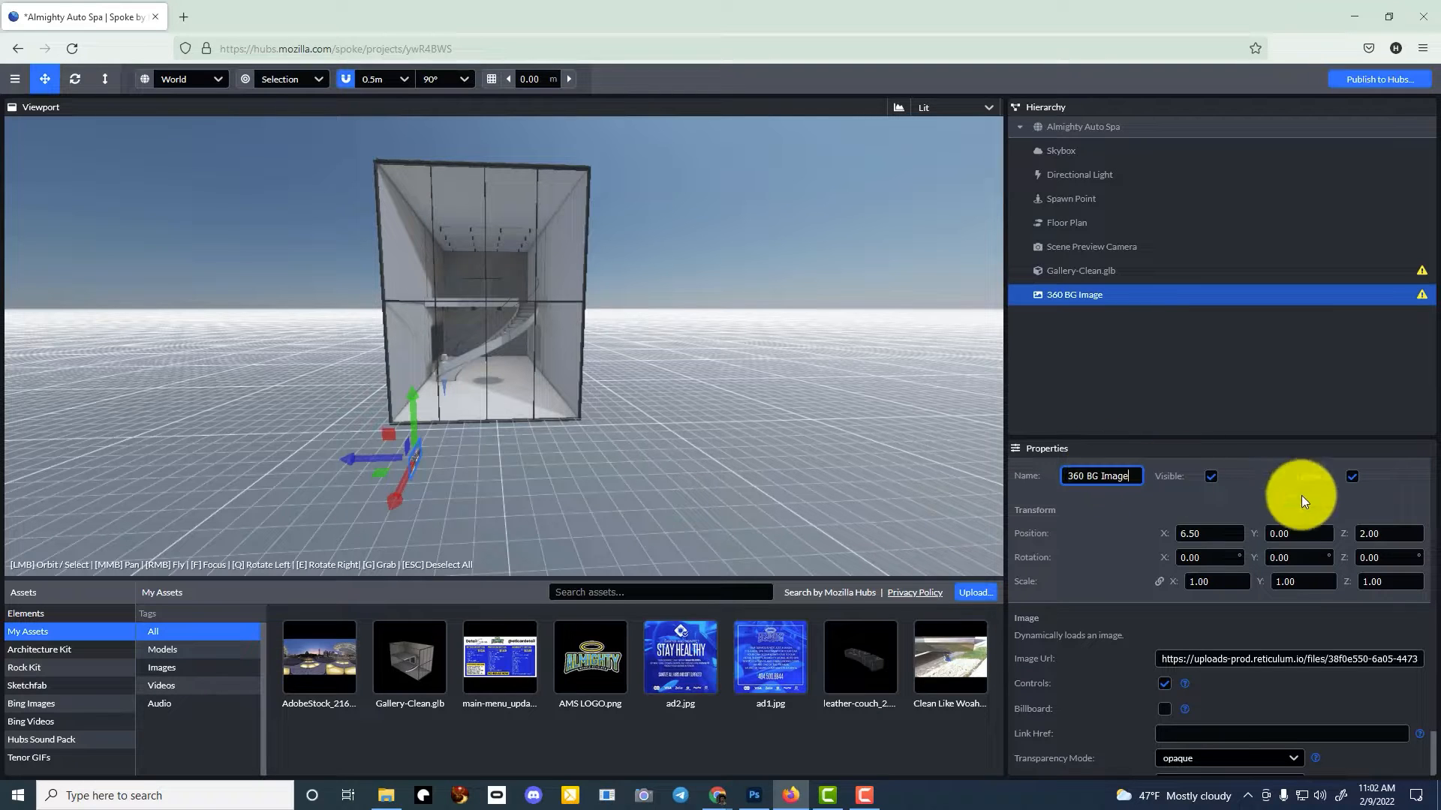
- Scale the 360 BG Image uniformly to 100 and save the project
click(1232, 586)
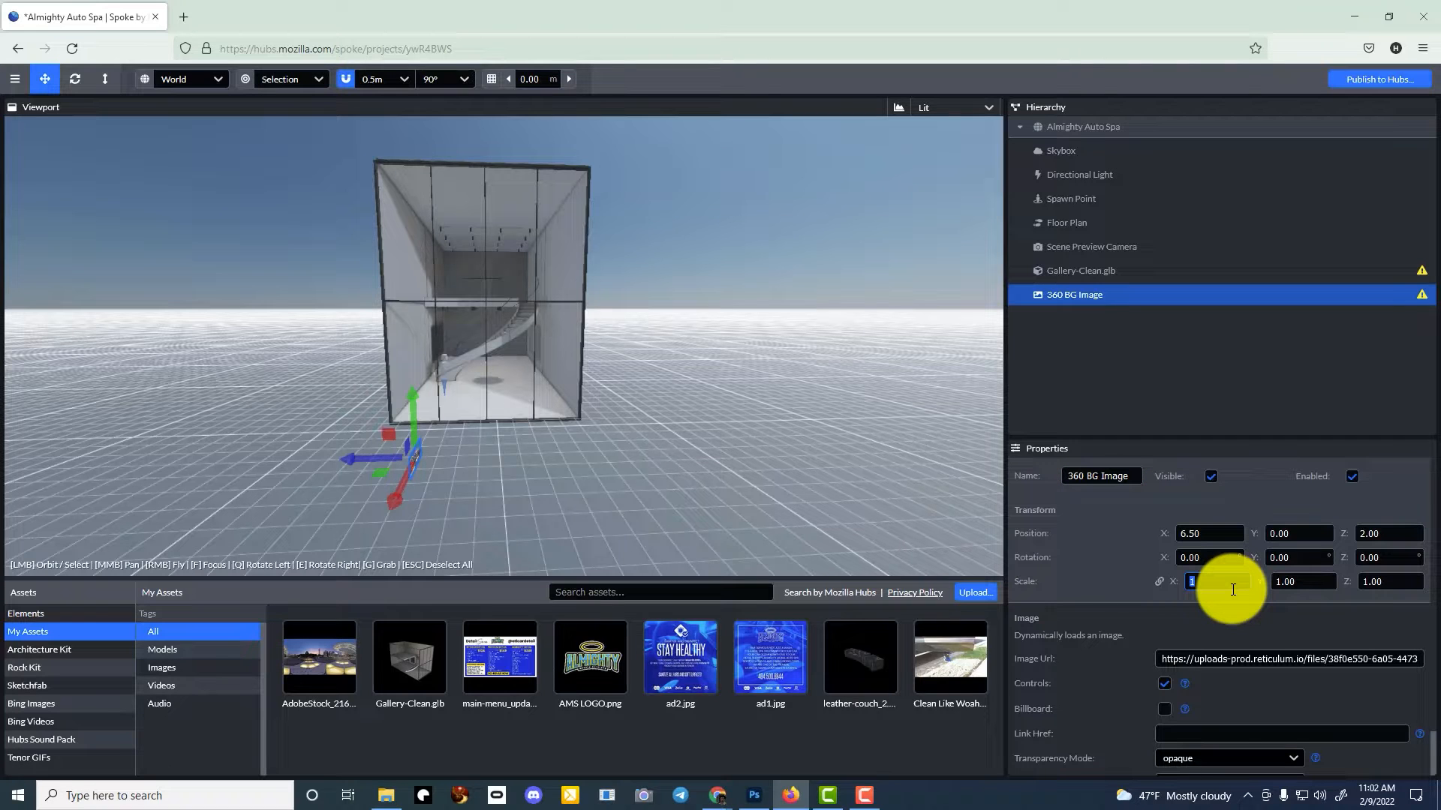
text(100)
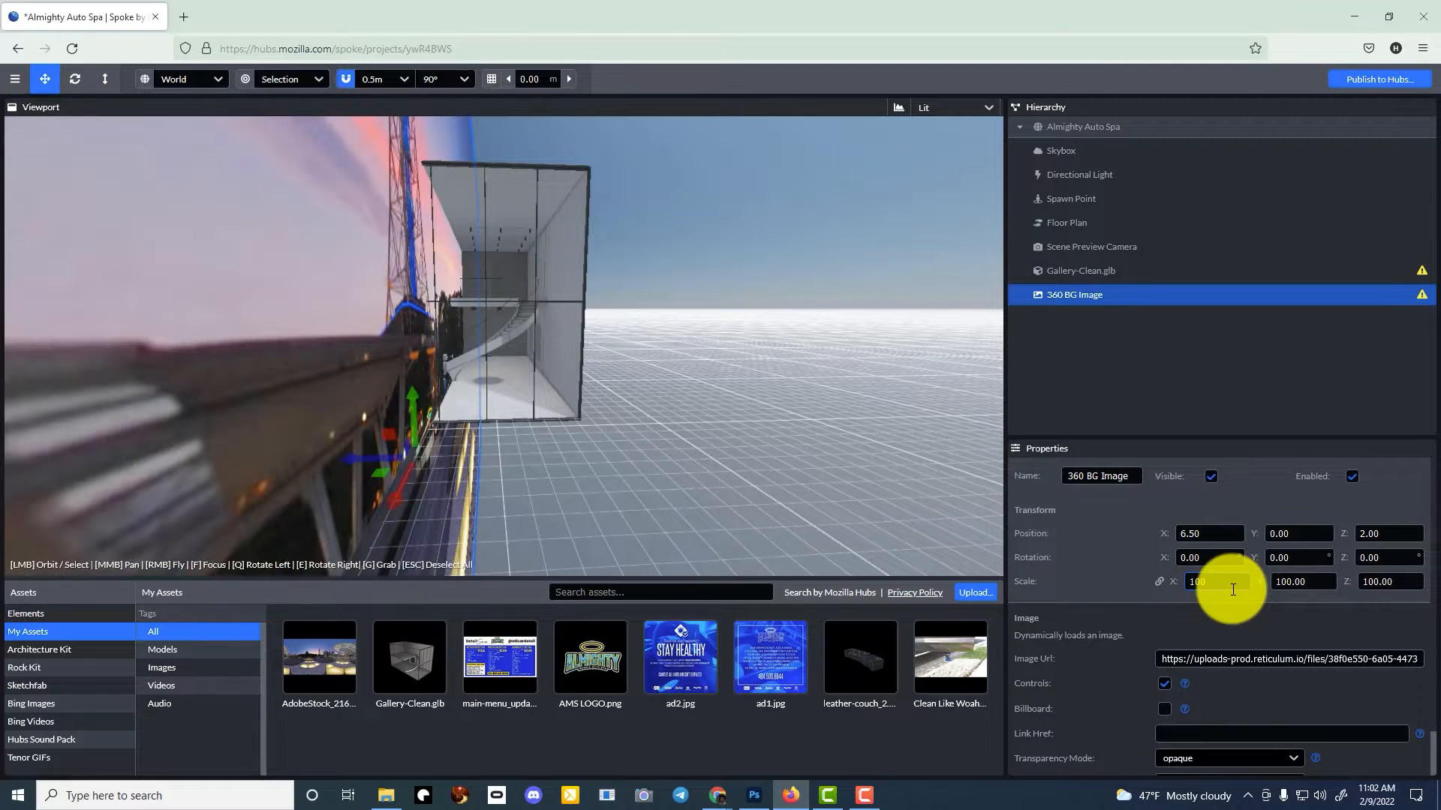
key(ctrl+s)
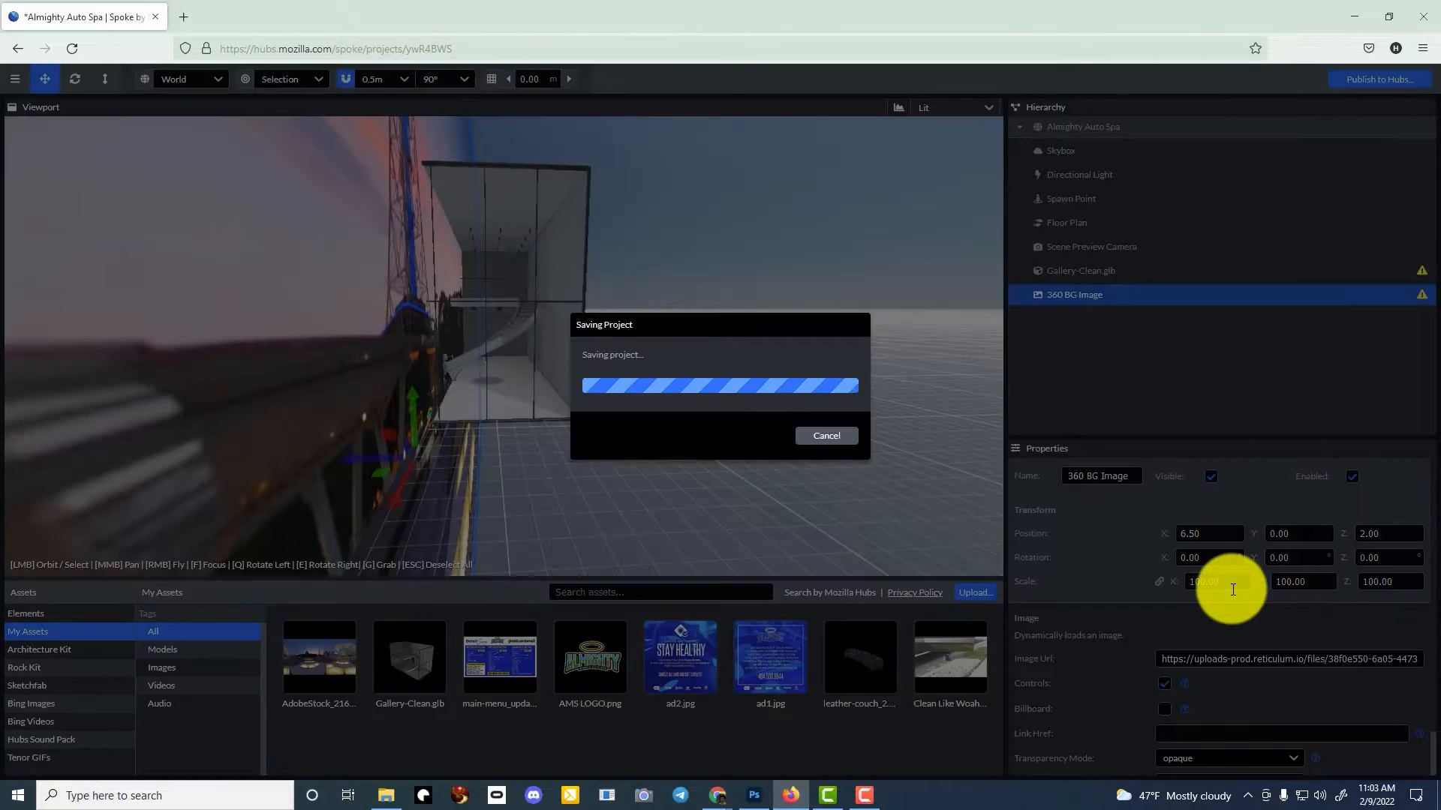
- Disable the 360 BG Image's controls, set its projection to 360-equirectangular, and save the project
scroll(1246, 691, down, 1)
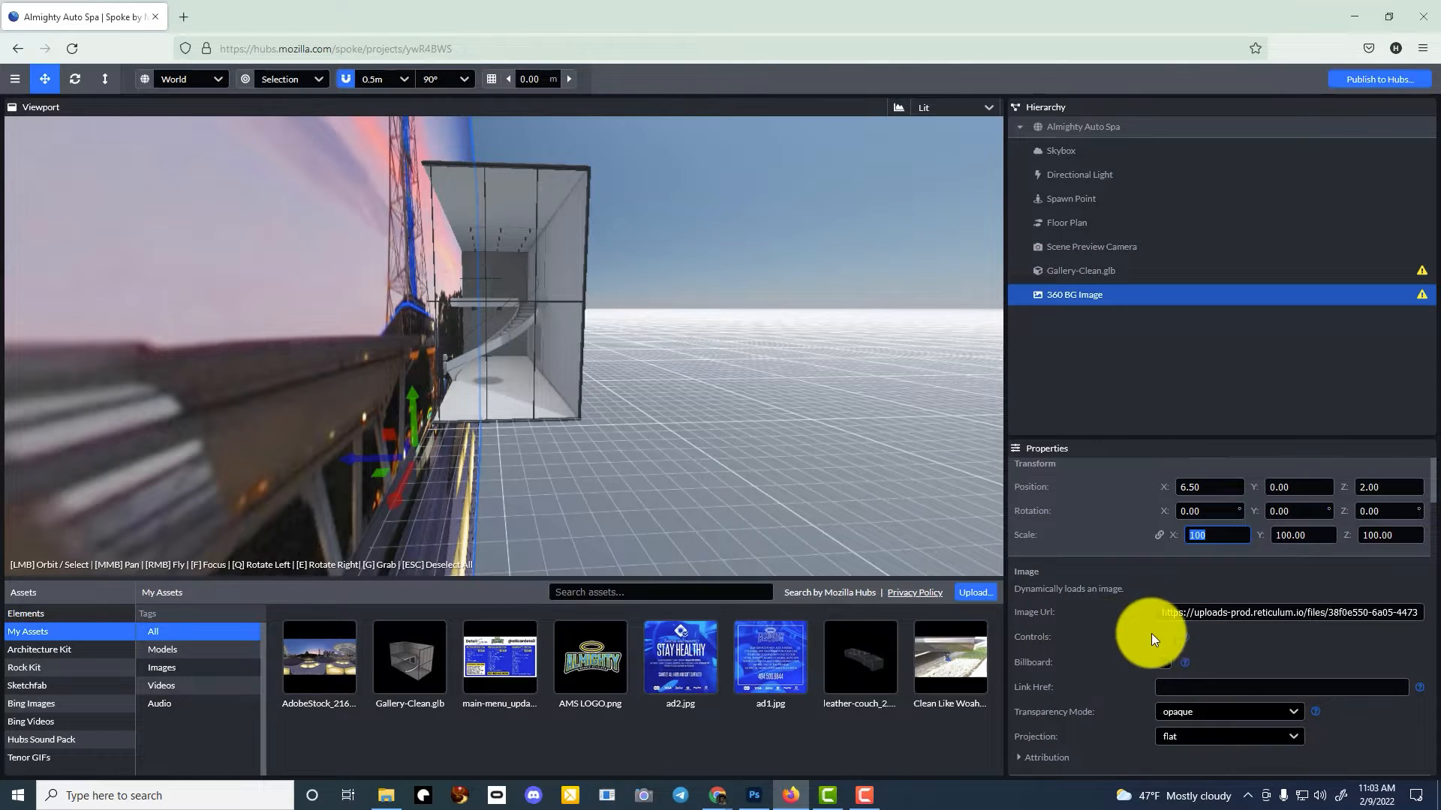
click(1167, 638)
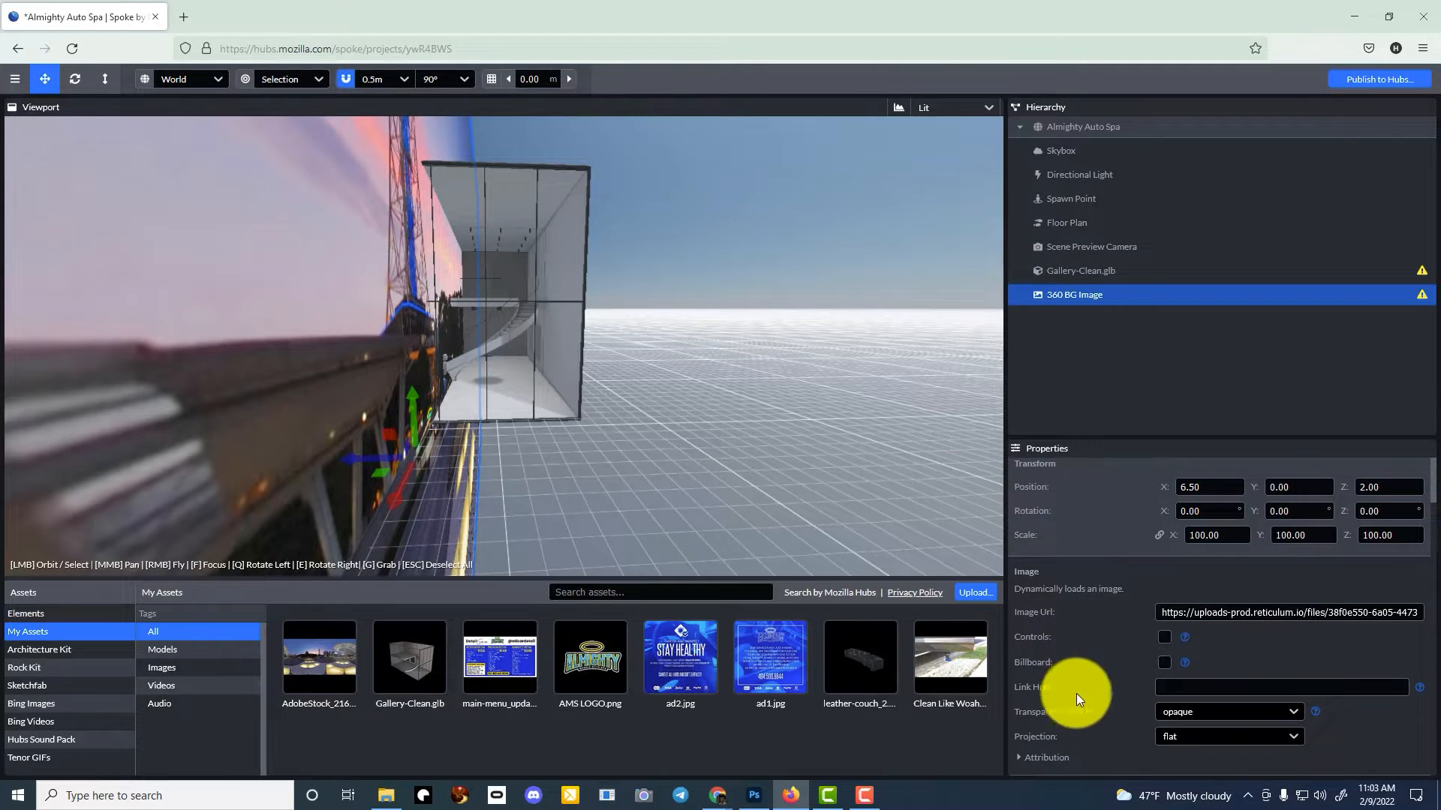
click(1193, 736)
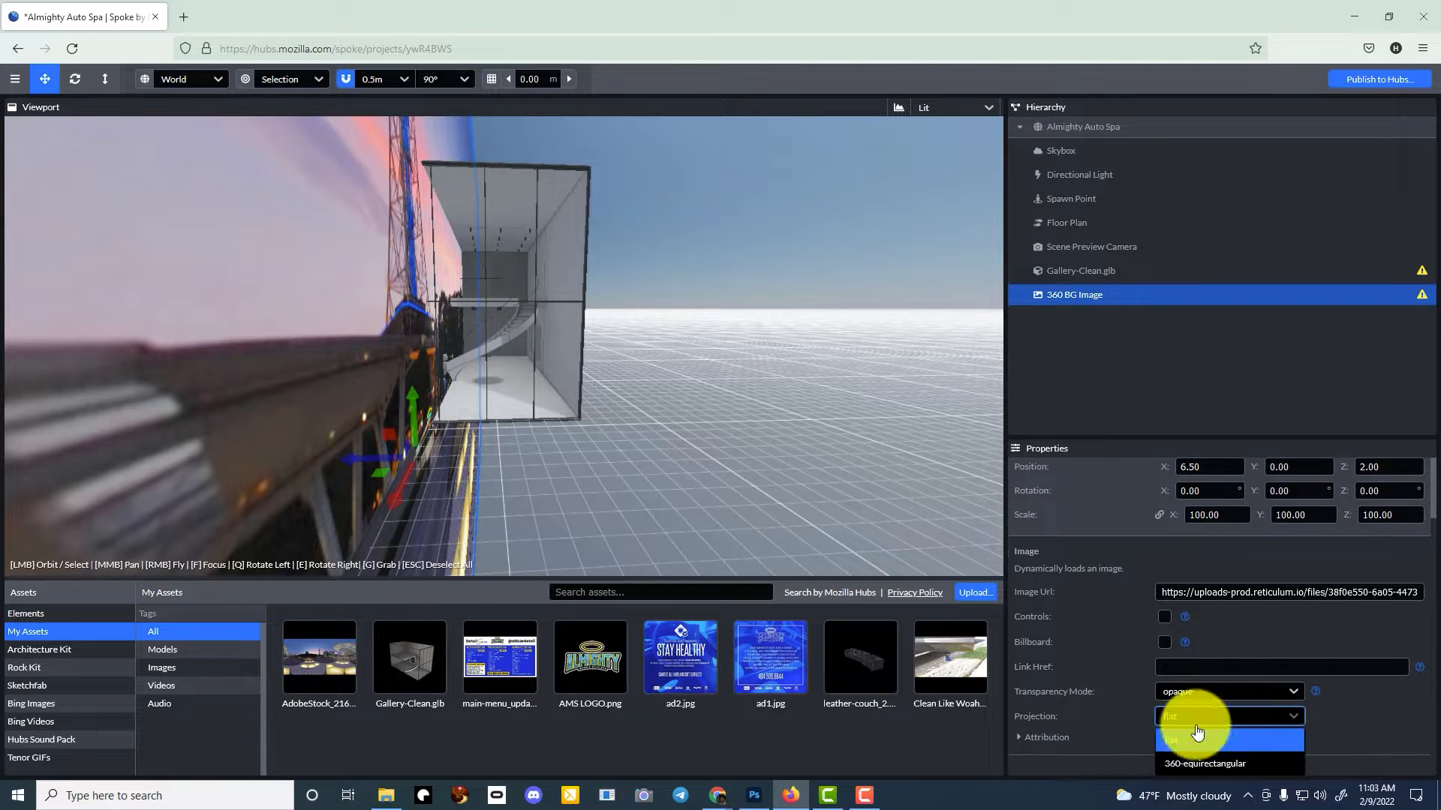
click(1252, 763)
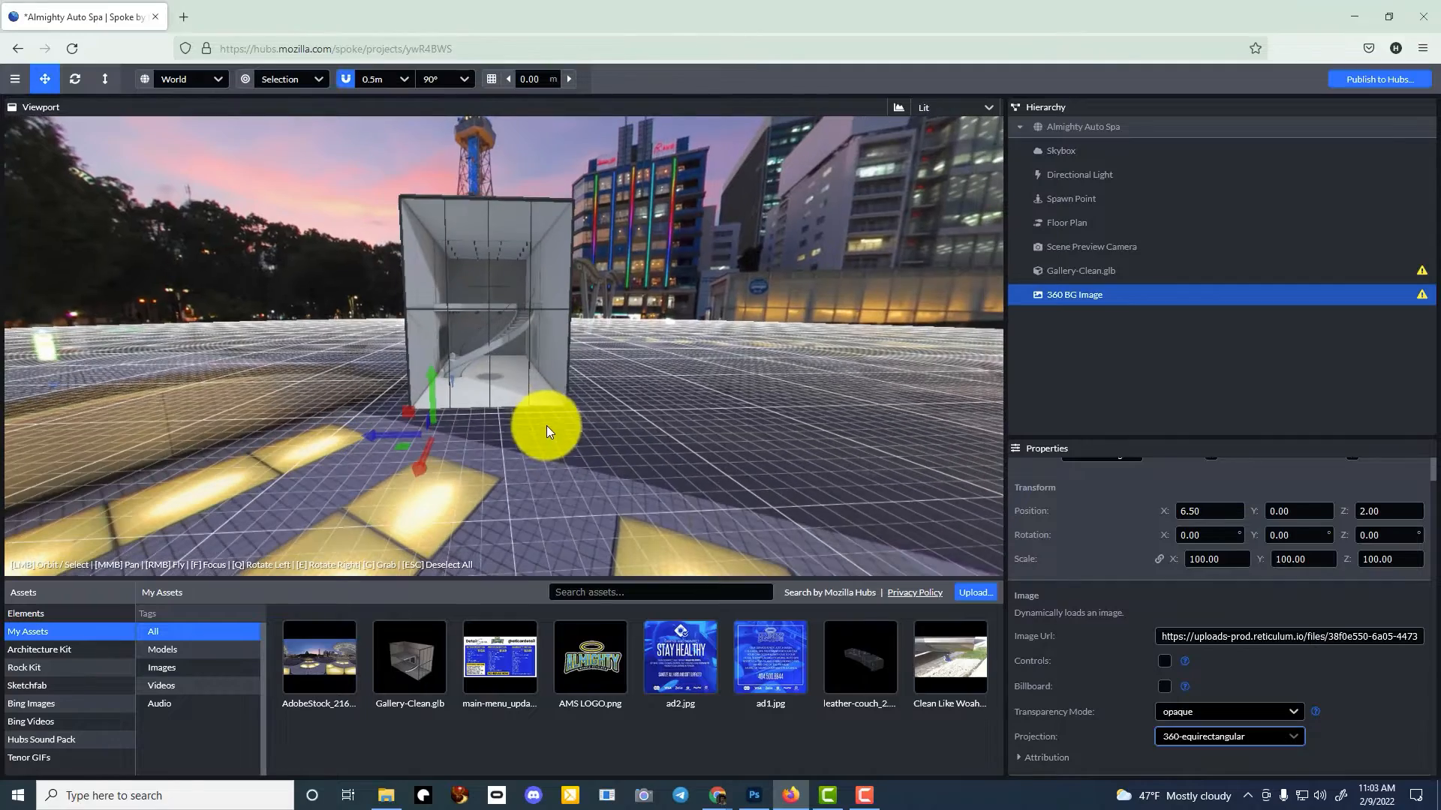
key(ctrl+s)
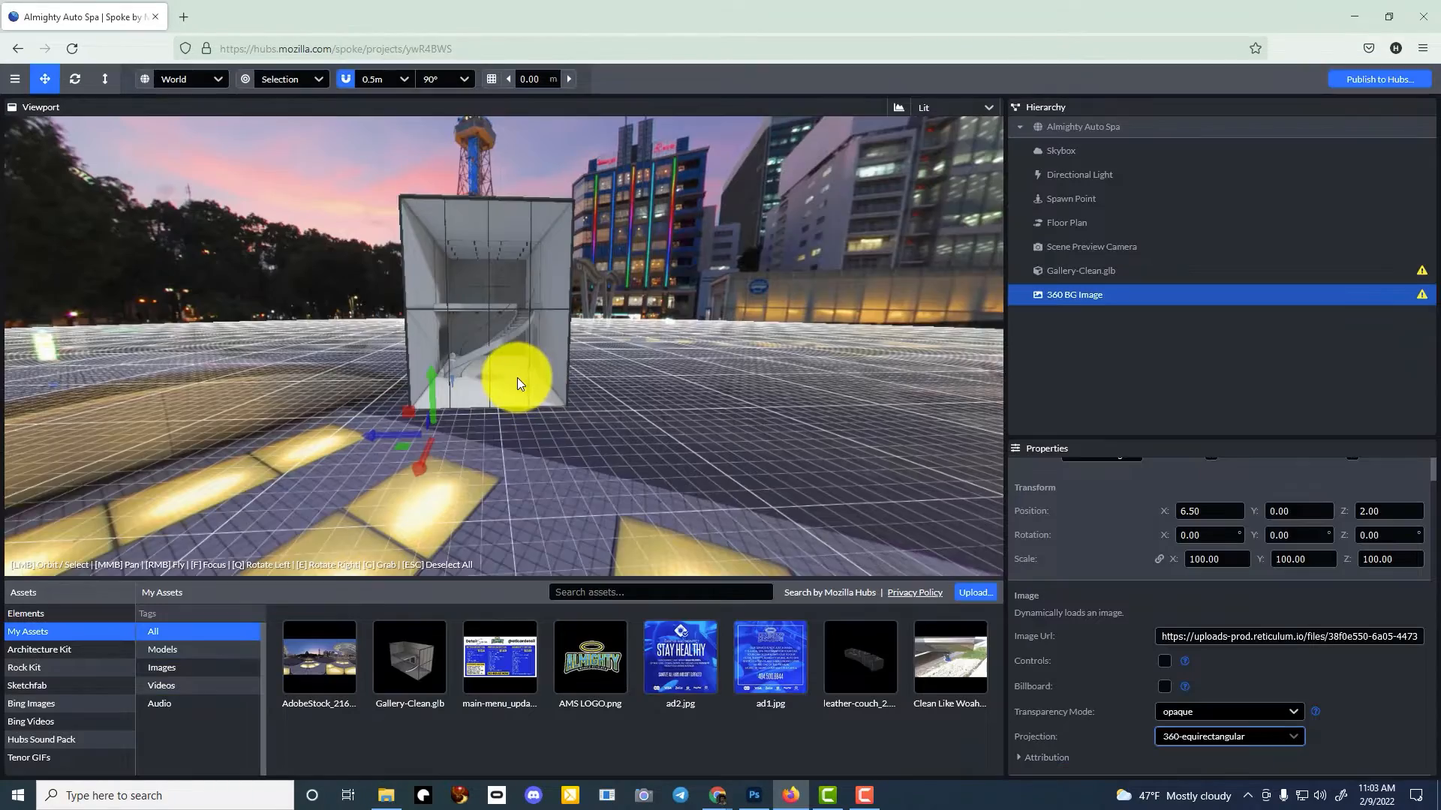
- Examine the gallery against the 360 background, from its glass front to the walls and ceiling inside
right_drag(719, 422, 720, 420)
key(w)
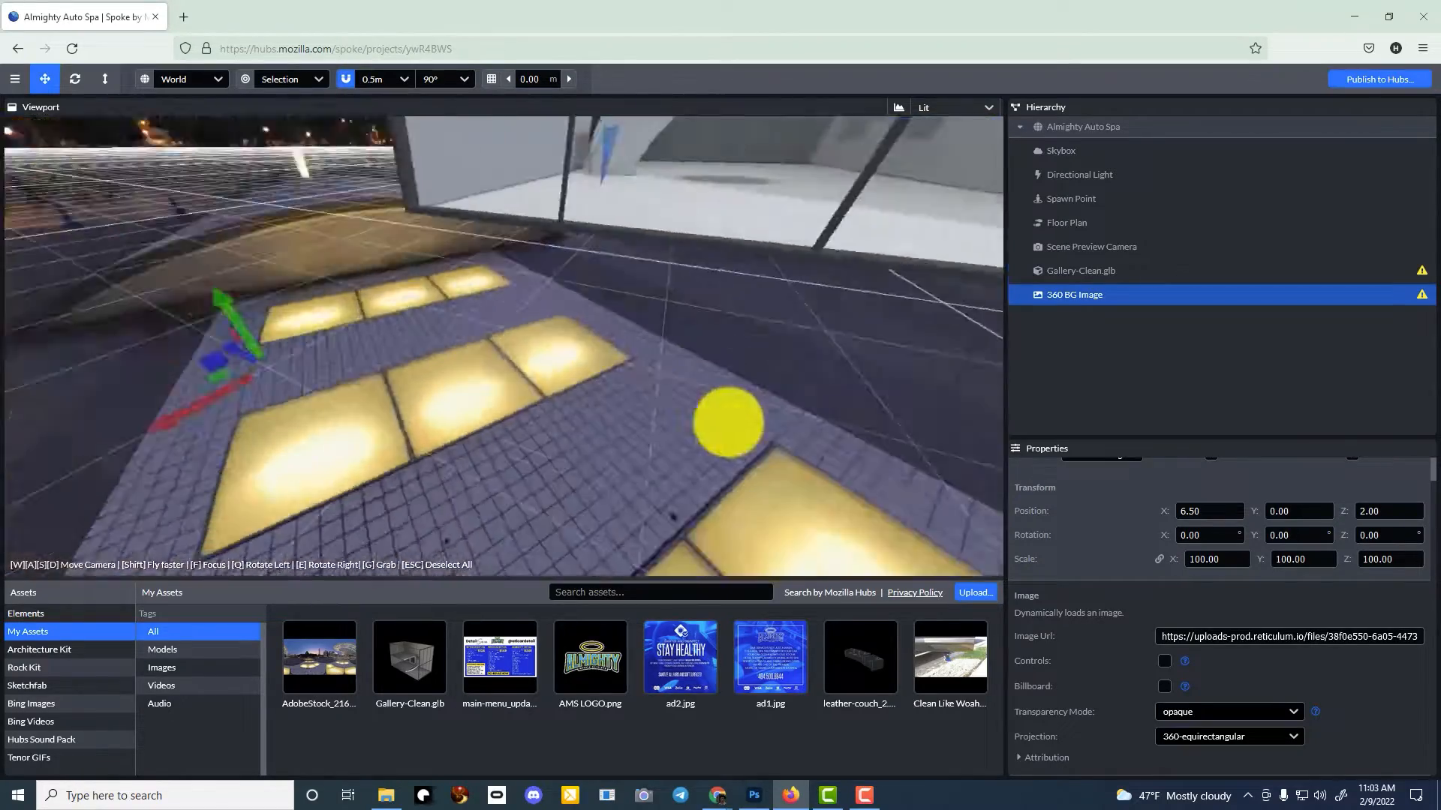
right_drag(728, 422, 572, 395)
right_drag(718, 422, 719, 421)
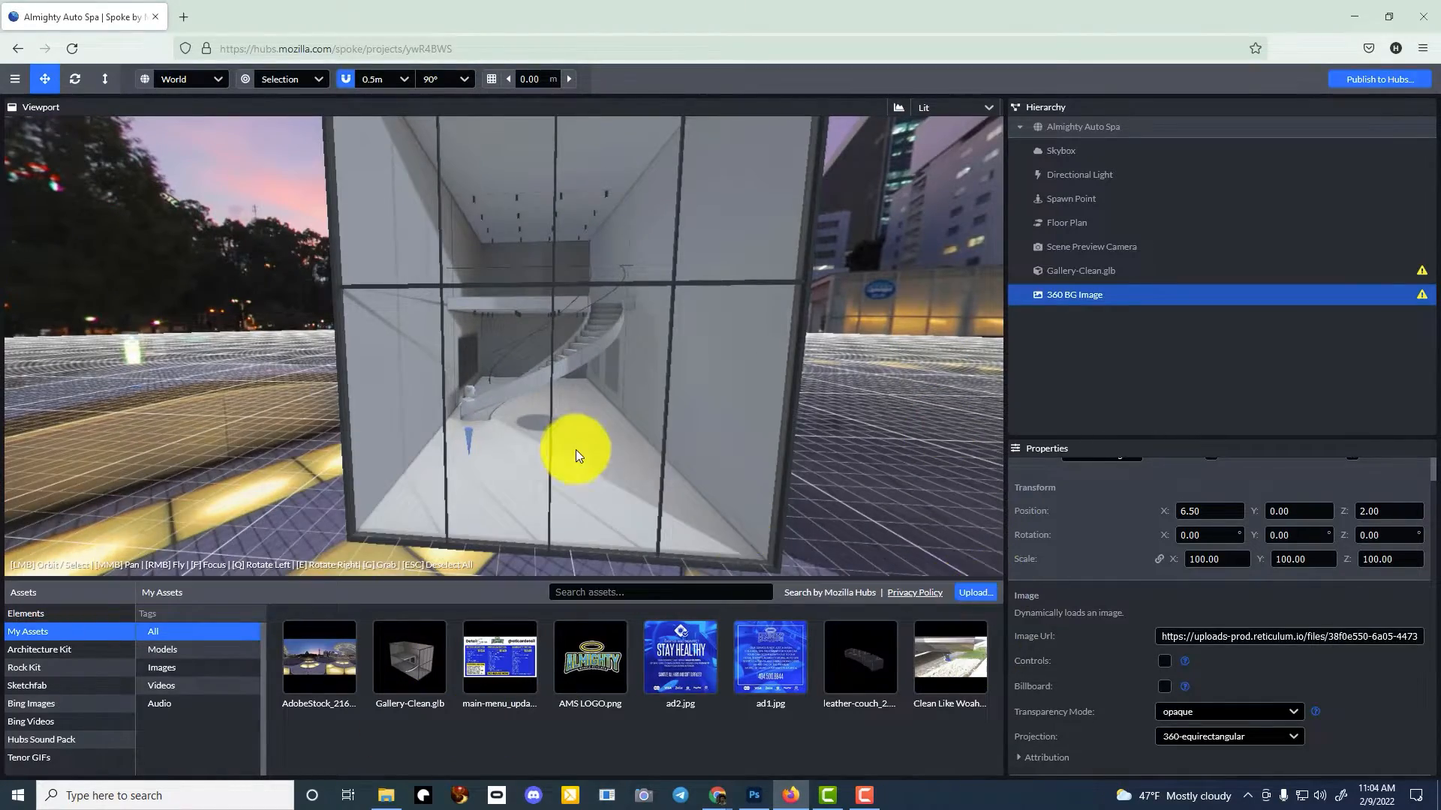
scroll(578, 435, down, 3)
right_drag(580, 424, 582, 492)
key(w)
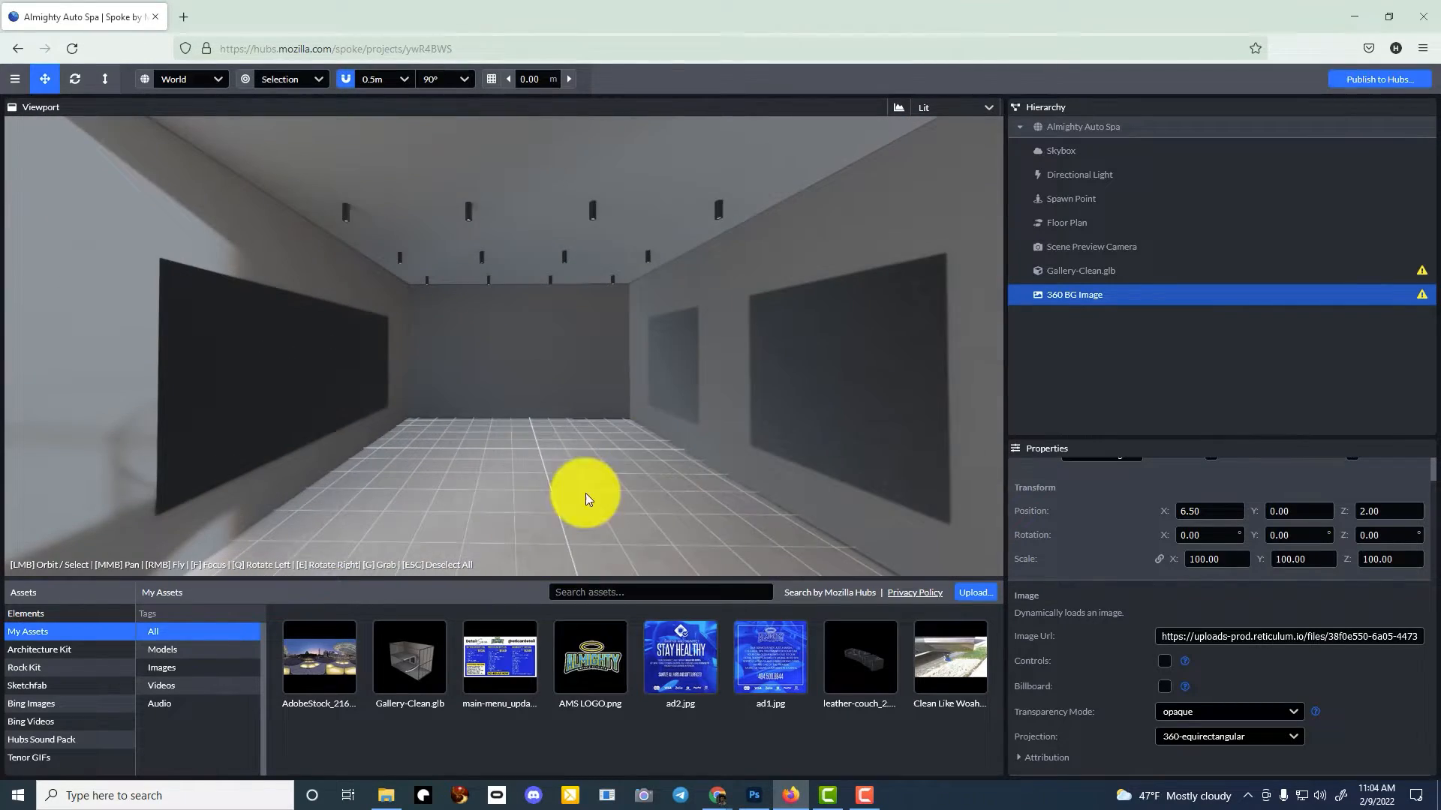
- Upload COUNTER.glb from the 5. Ready glb Objects, Store Objects, 1024 folder to the personal assets
click(974, 593)
double_click(523, 368)
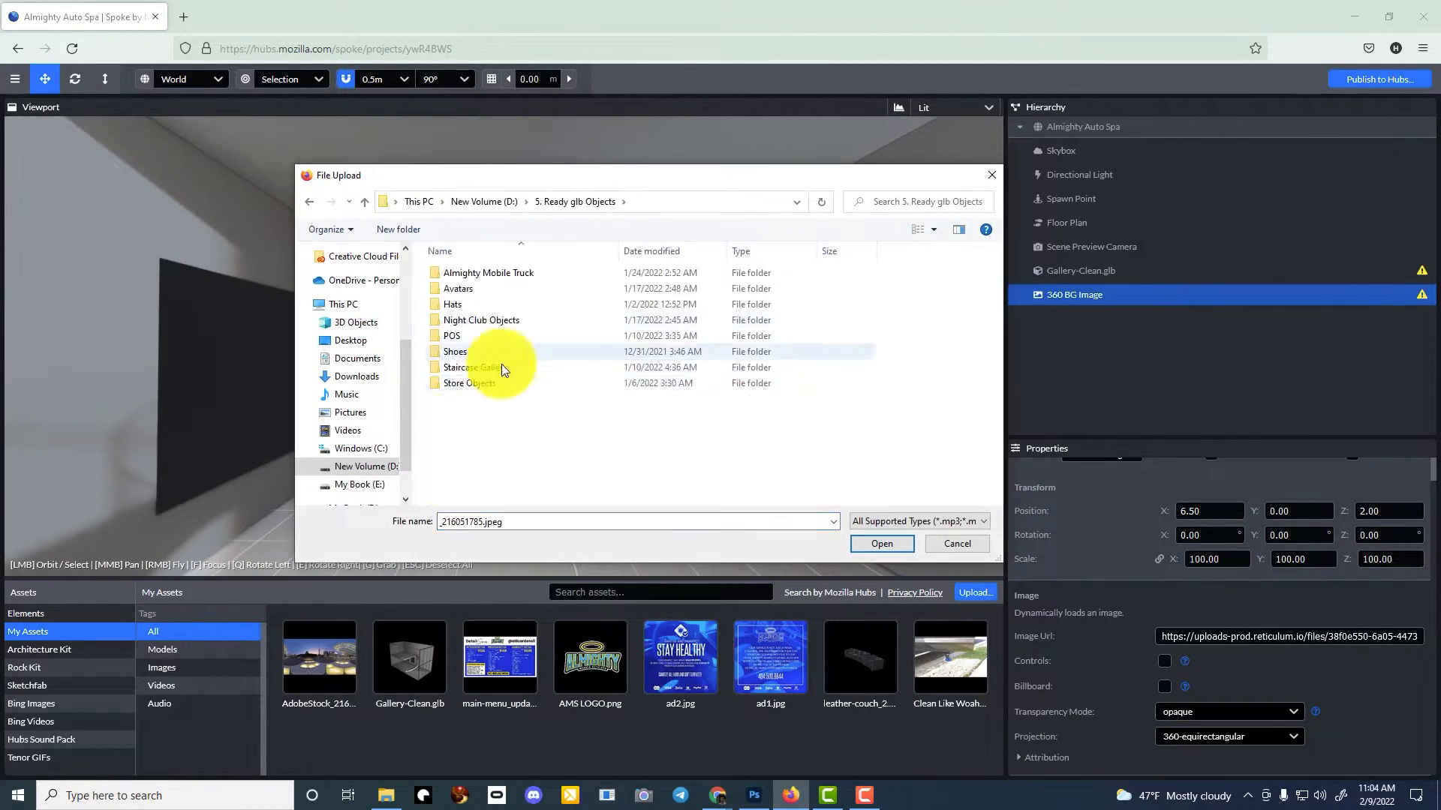
double_click(502, 363)
double_click(533, 289)
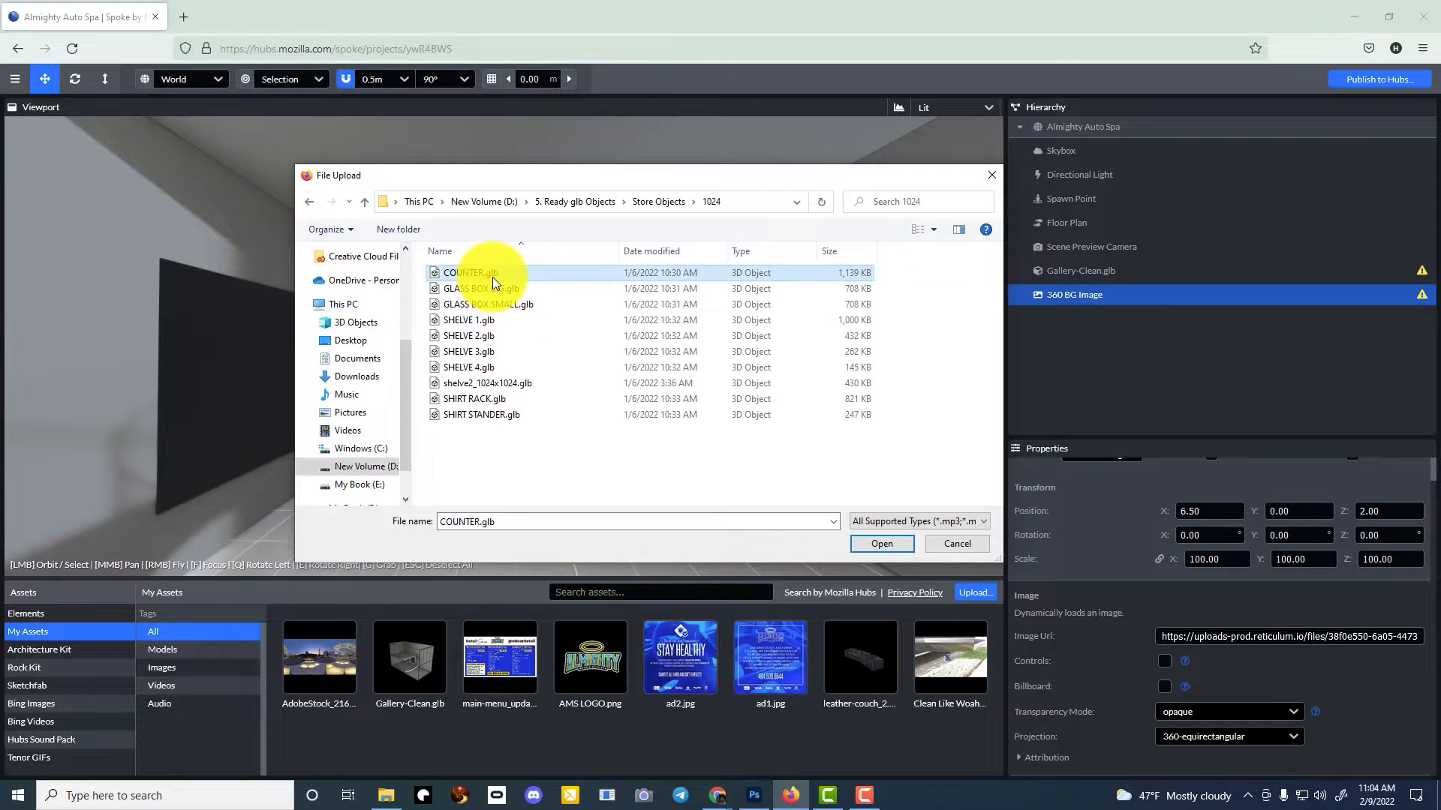
double_click(488, 273)
- Place the COUNTER.glb model inside the gallery at X -6.30, Z 0.20 with a Y rotation of 81°
click(339, 681)
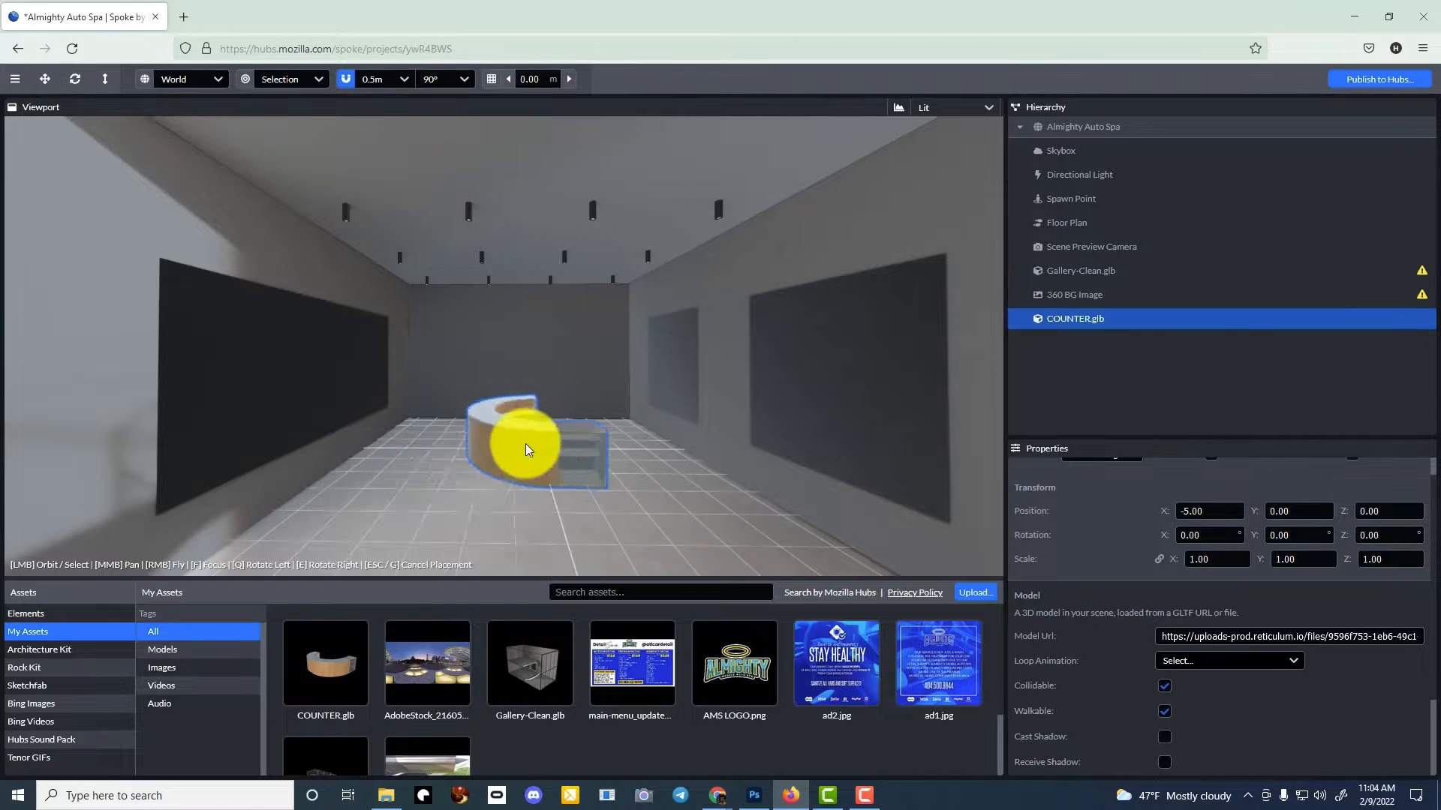
drag(1267, 538, 718, 421)
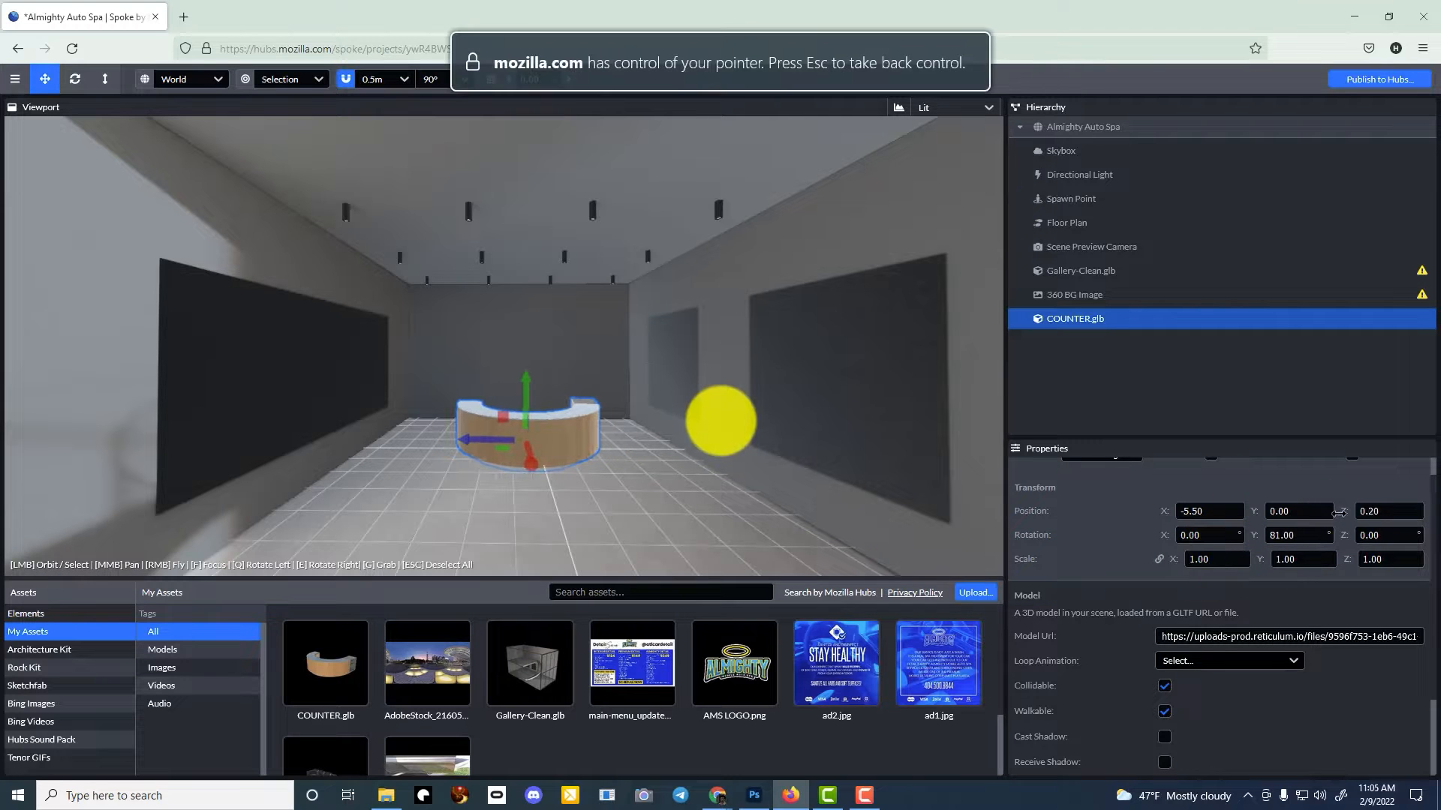
drag(1168, 512, 721, 421)
- Straighten the counter against the back wall by setting its Y rotation to 91°
right_drag(626, 403, 720, 421)
key(w)
key(w)
key(a)
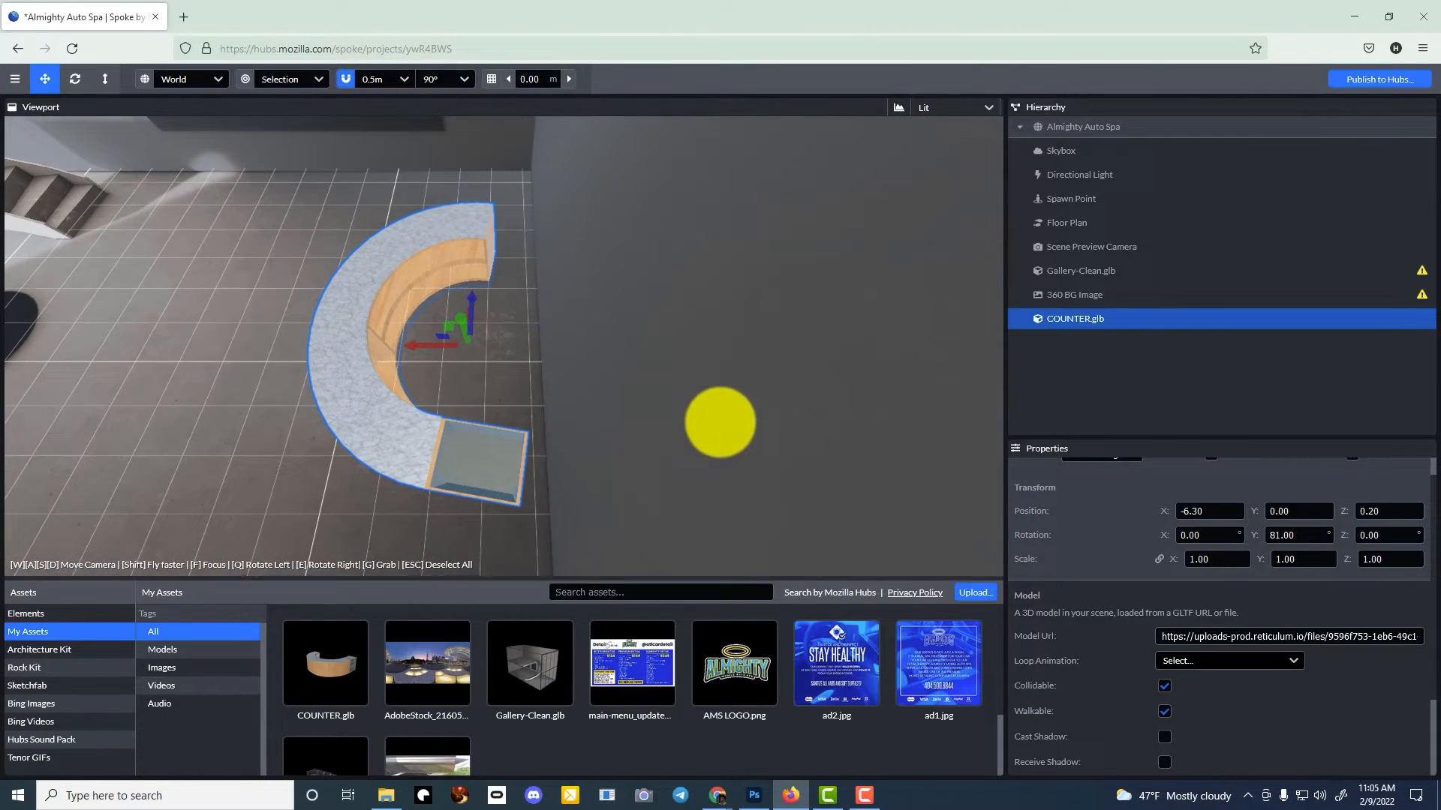
click(1258, 536)
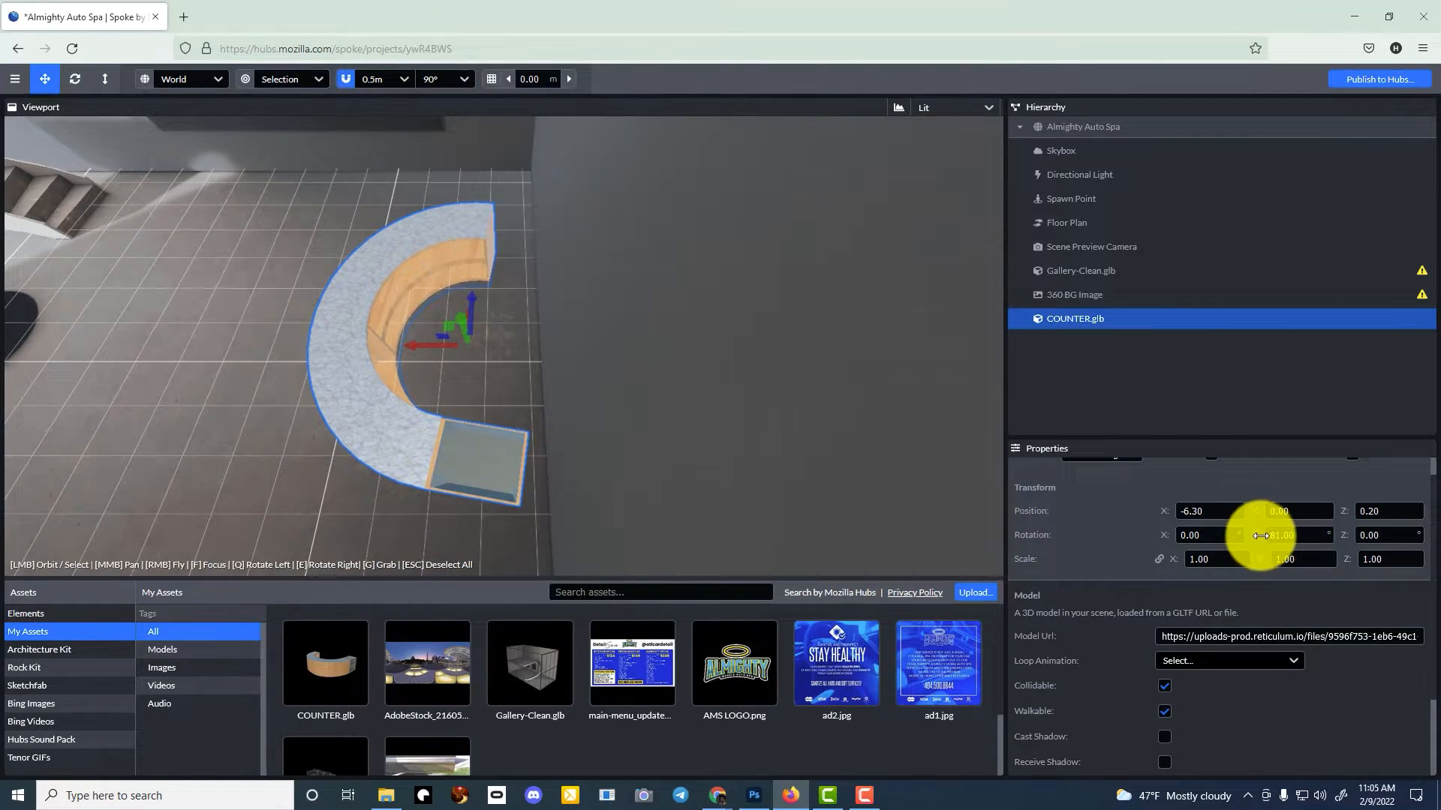
drag(1255, 535, 801, 428)
- Place AMS LOGO.png on the wall behind the counter at X -7.00, Y 2.40, Z 0.50, with Y rotation 90° and scale 3.50
right_drag(801, 428, 713, 418)
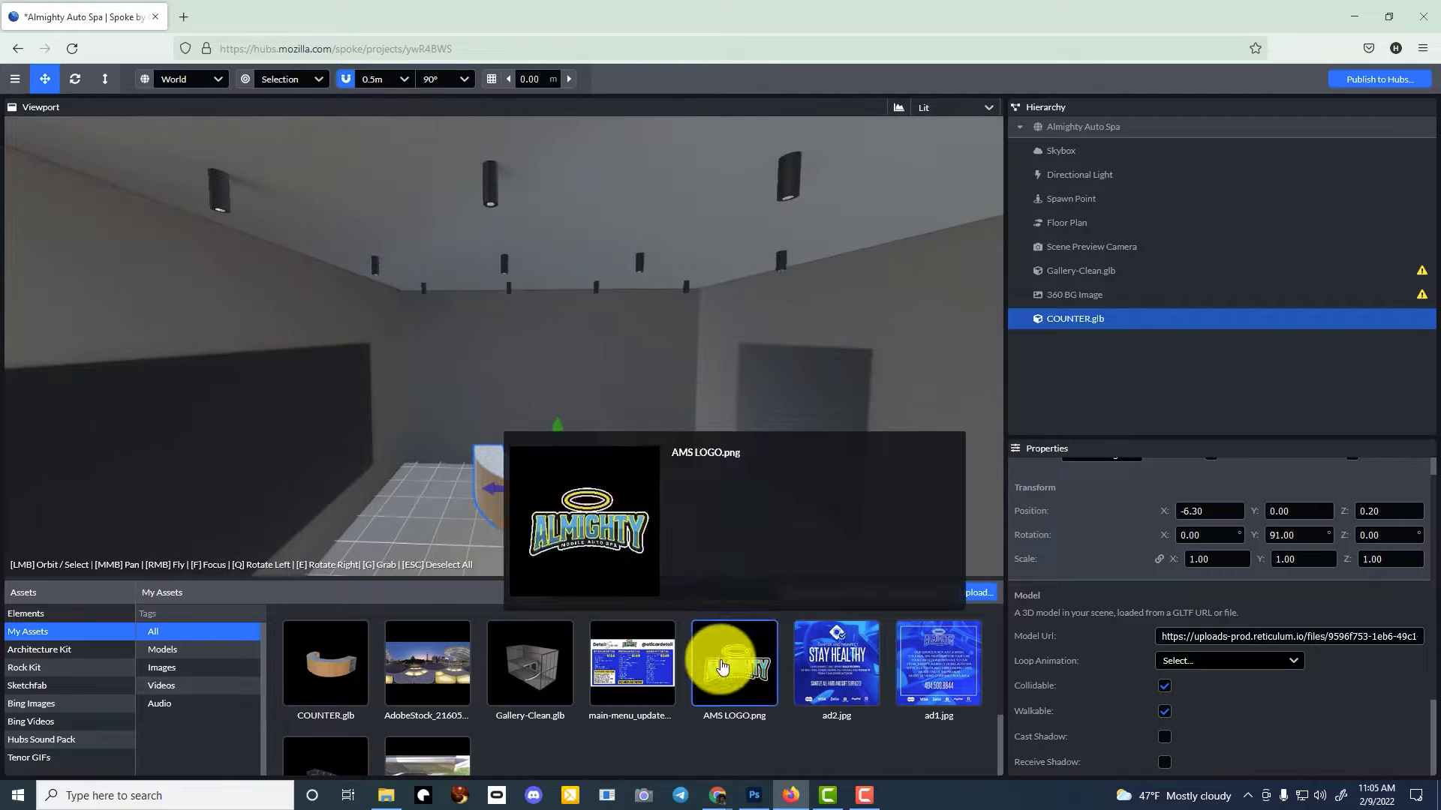
click(734, 662)
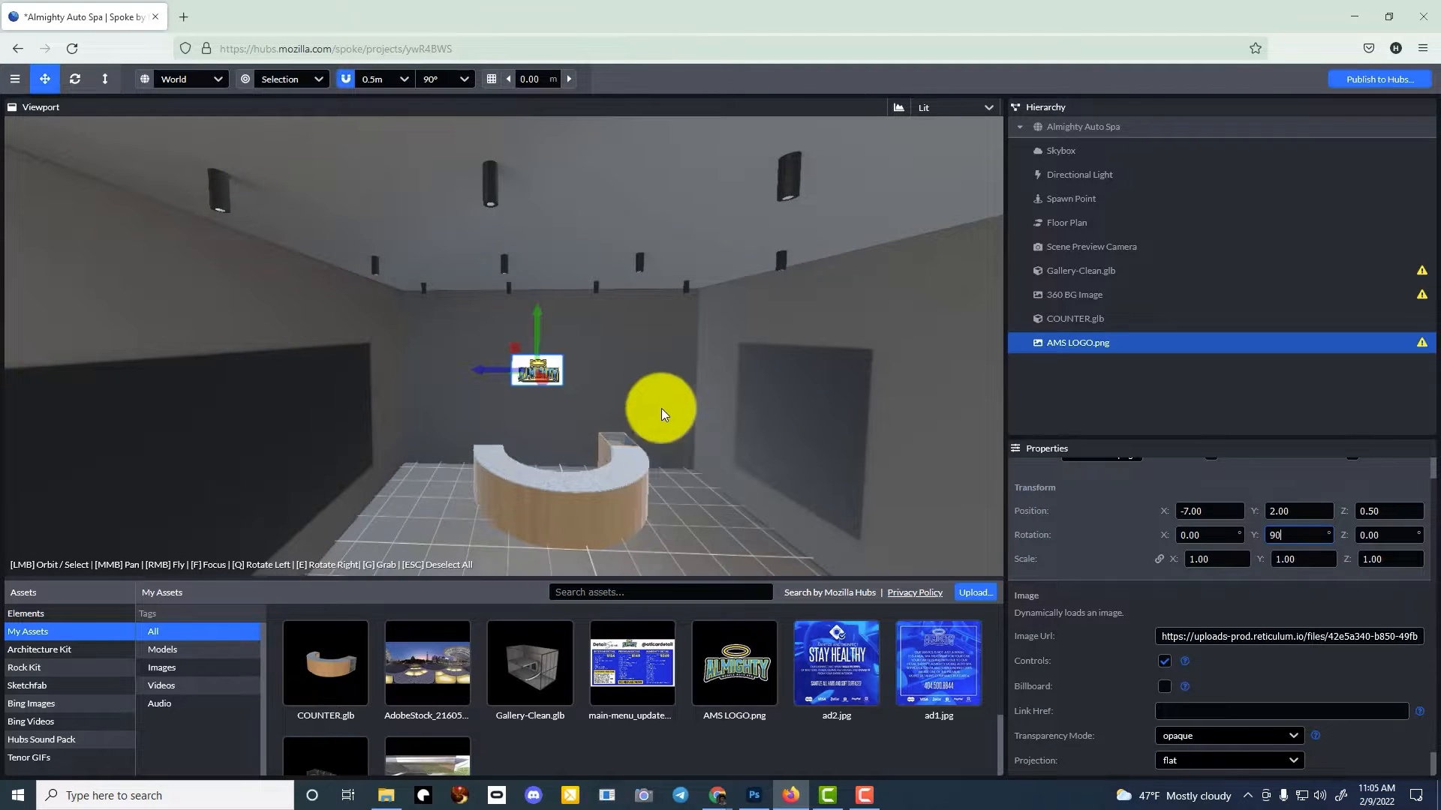
scroll(661, 413, up, 5)
mouse_move(1253, 511)
mouse_down()
mouse_move(714, 418)
mouse_move(1252, 504)
mouse_up()
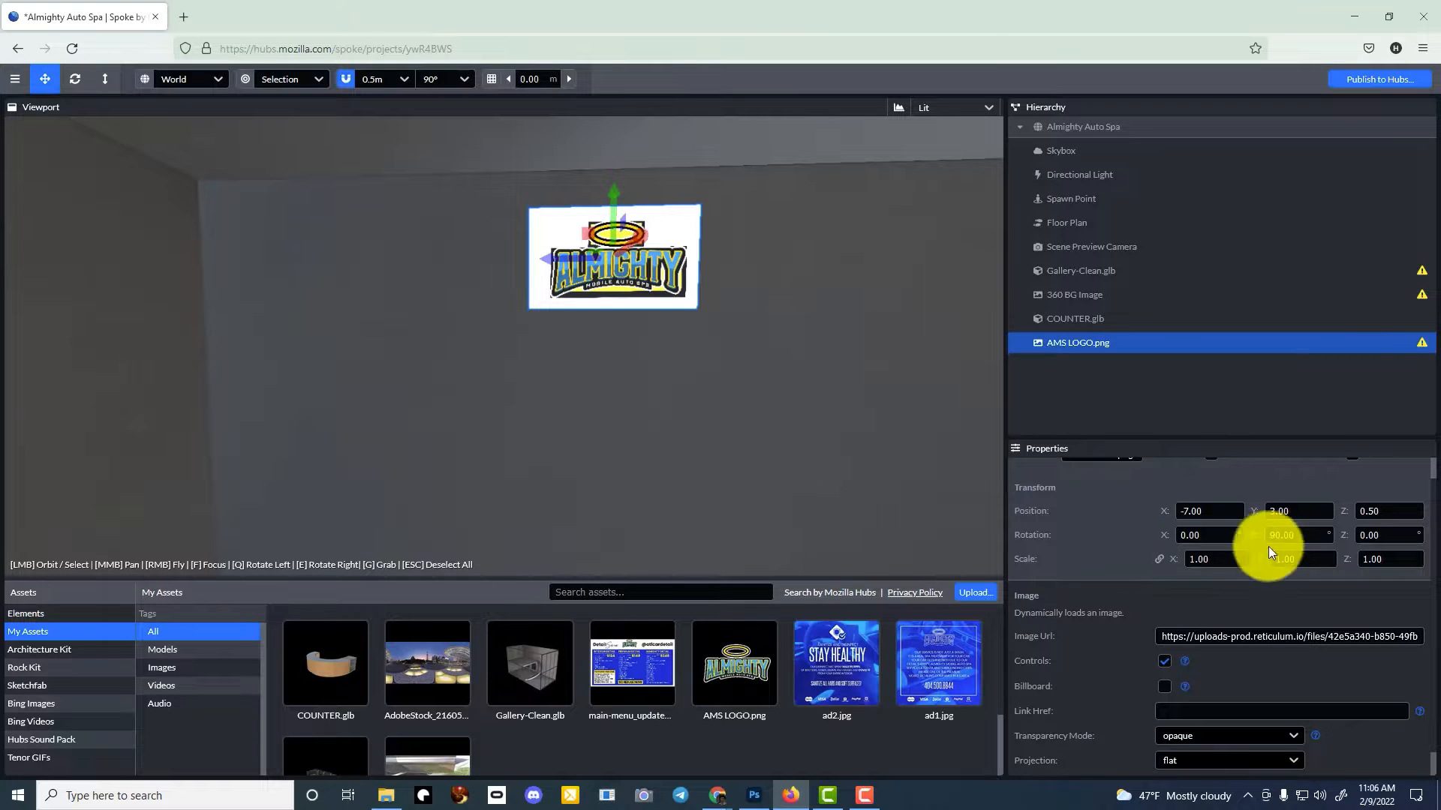
mouse_move(1257, 557)
mouse_down()
mouse_move(720, 418)
mouse_move(1257, 557)
mouse_up()
mouse_move(1253, 507)
mouse_down()
mouse_move(721, 418)
mouse_move(1253, 508)
mouse_up()
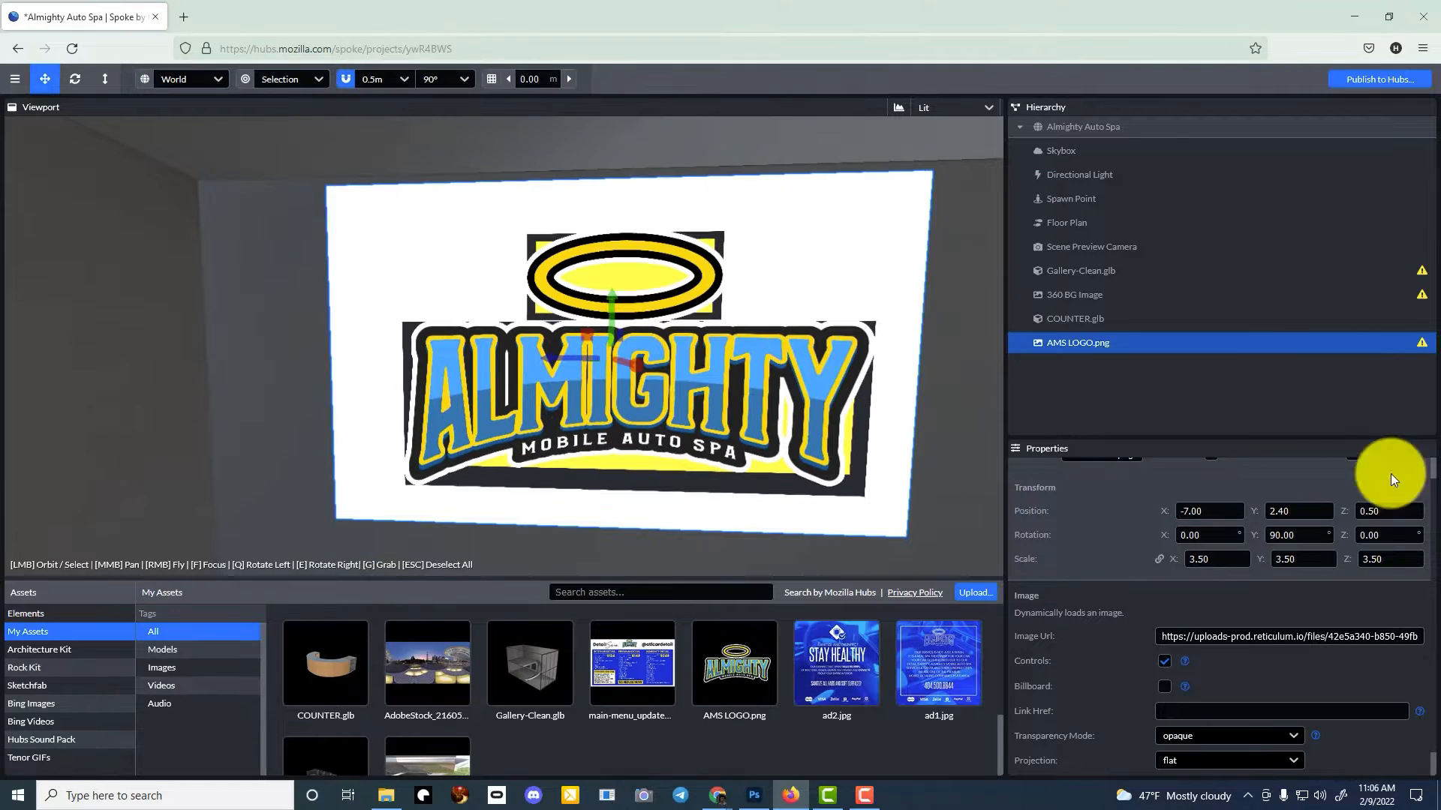
- Set the AMS LOGO.png image's transparency mode to blend and check the logo on the back wall
scroll(540, 473, down, 5)
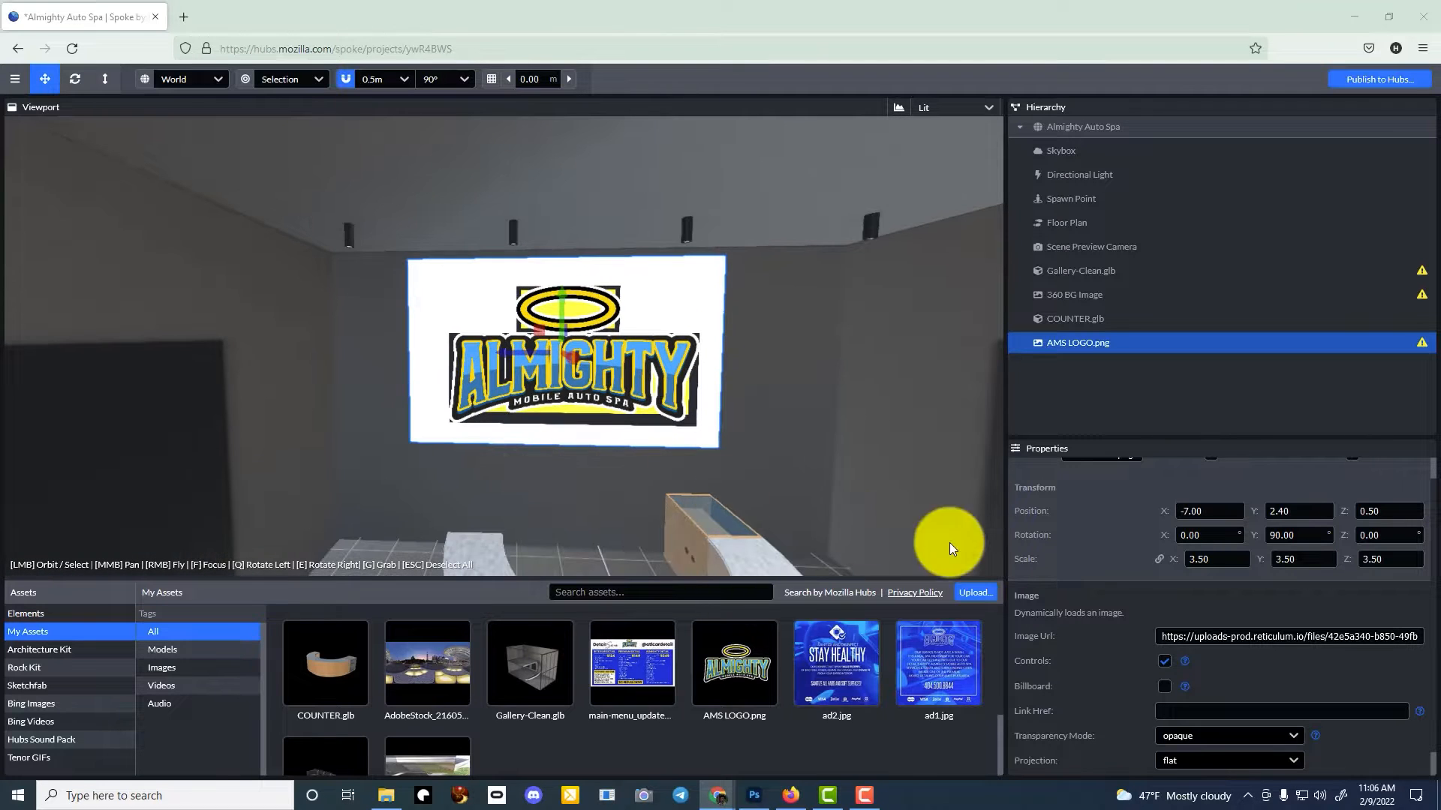
right_drag(603, 482, 720, 421)
key(s)
key(w)
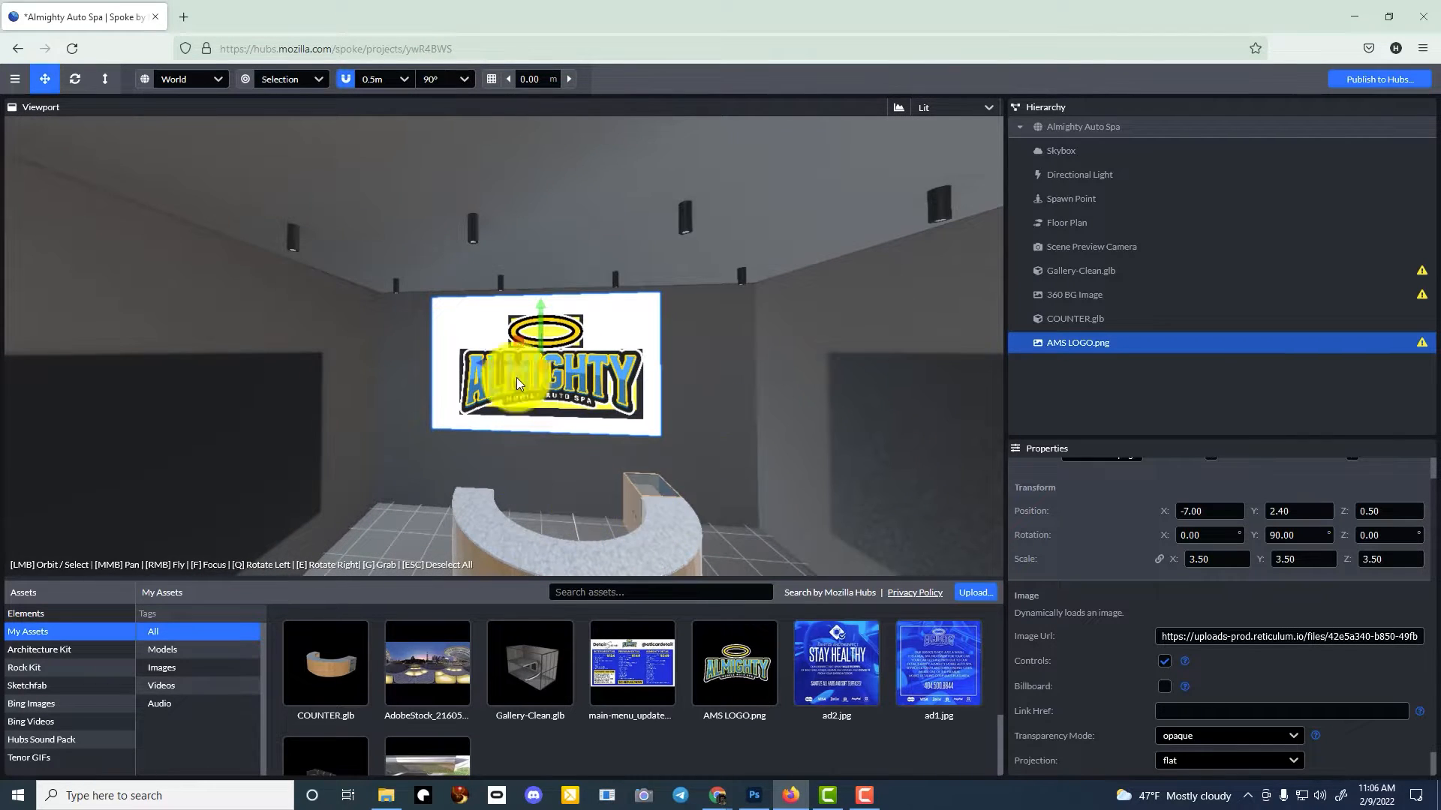
scroll(1201, 699, down, 1)
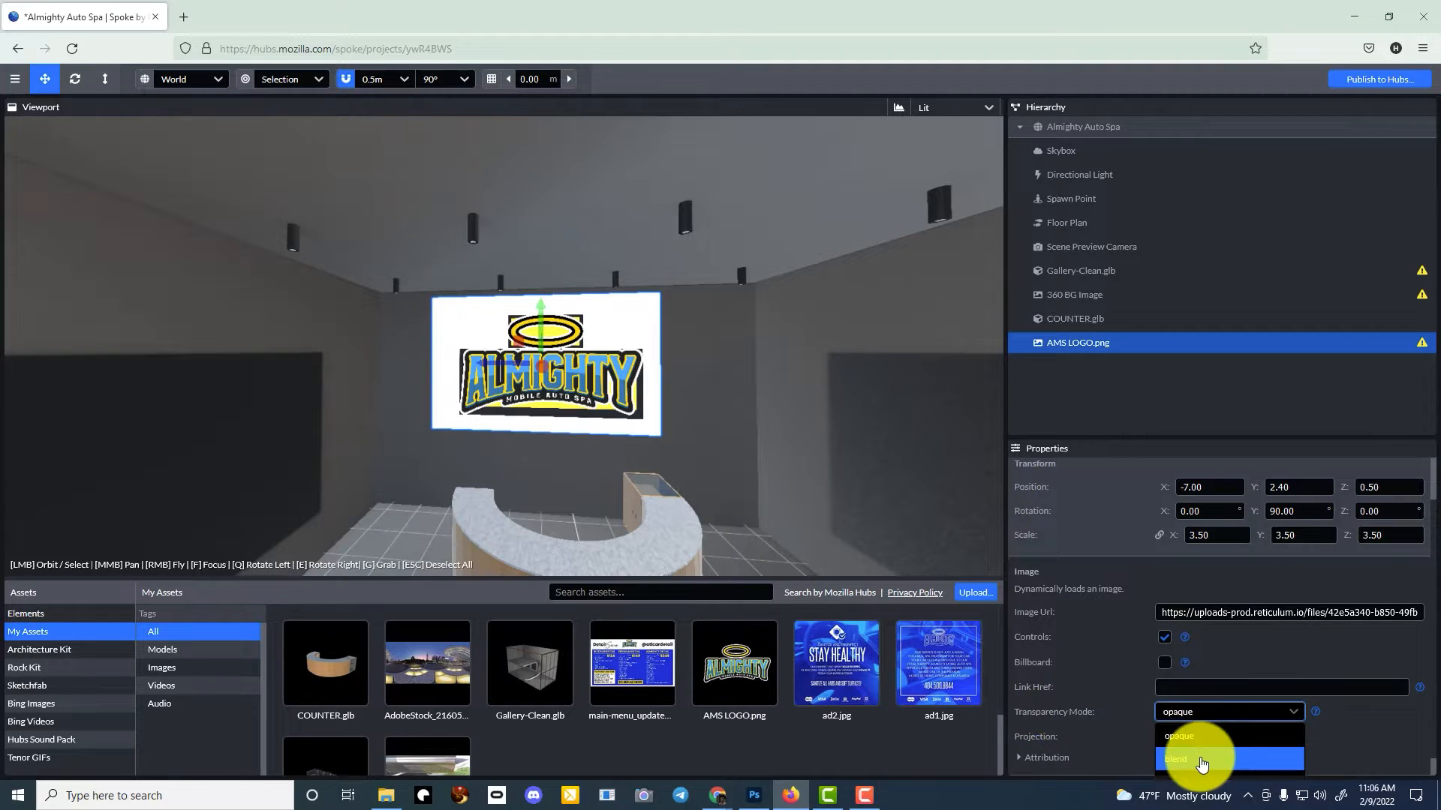
right_drag(530, 459, 721, 421)
key(w)
key(s)
key(w)
key(s)
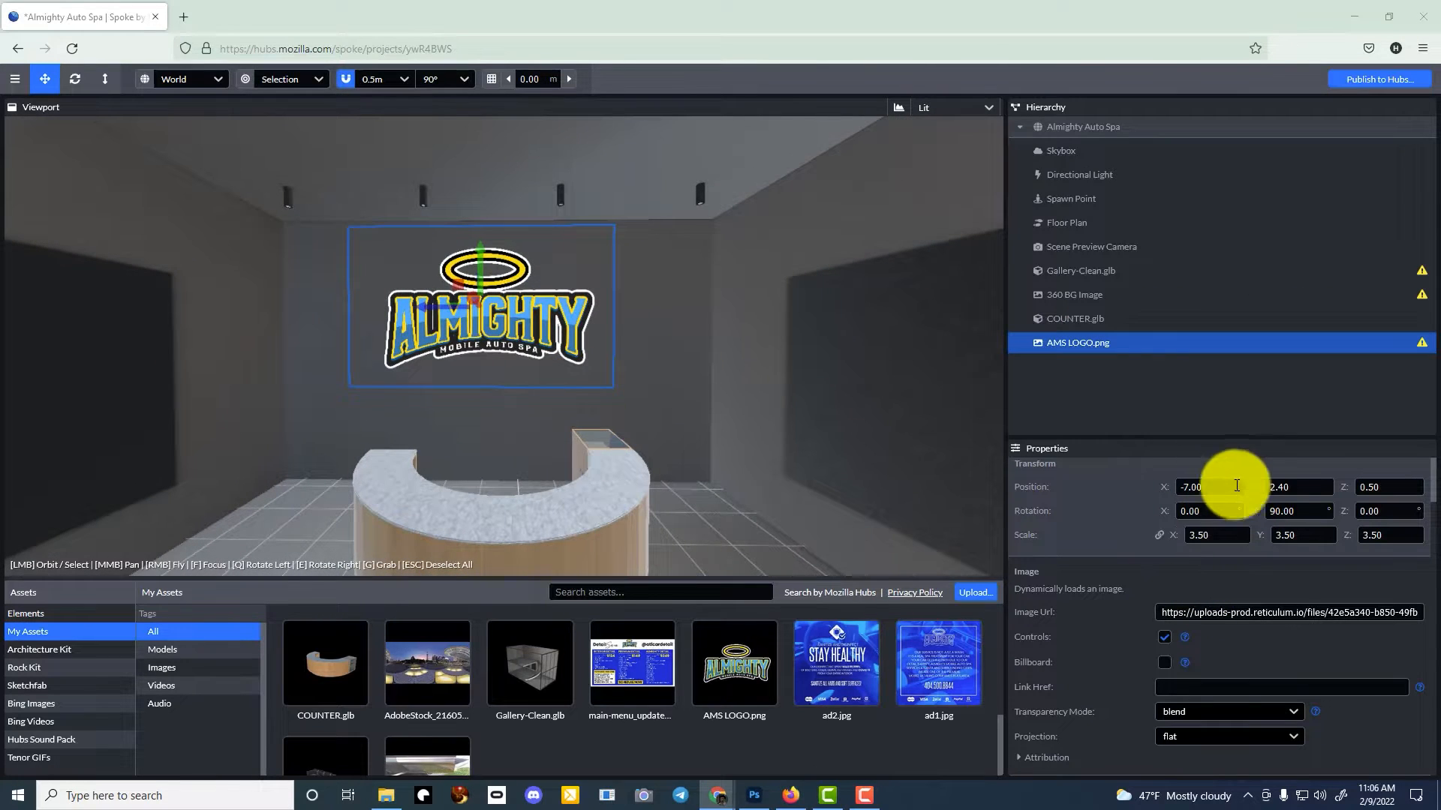
- Reposition AMS LOGO.png on the back wall at X -7.12 and Z 0.20, and save the project
drag(1175, 488, 1186, 487)
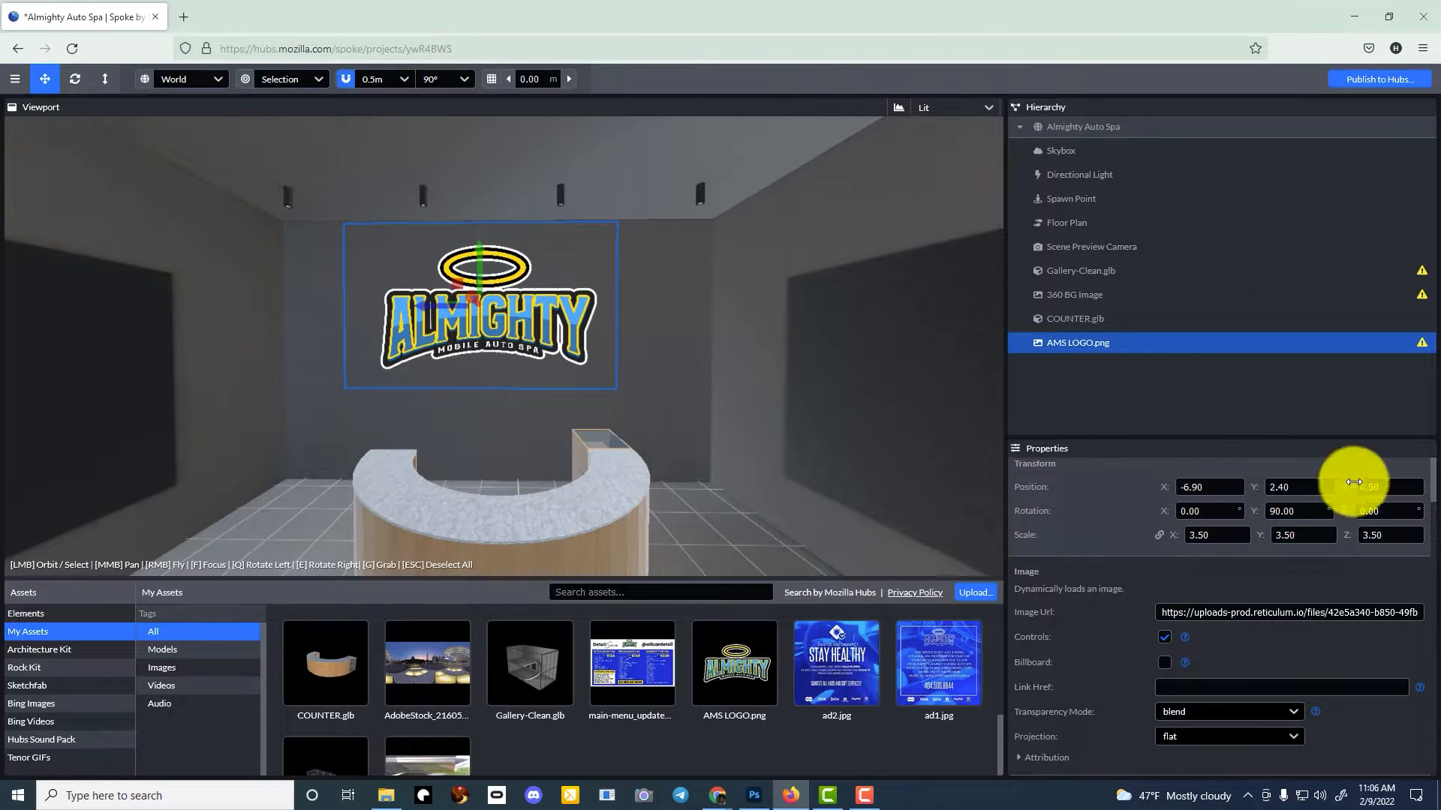
drag(1353, 483, 1347, 490)
right_drag(859, 482, 721, 422)
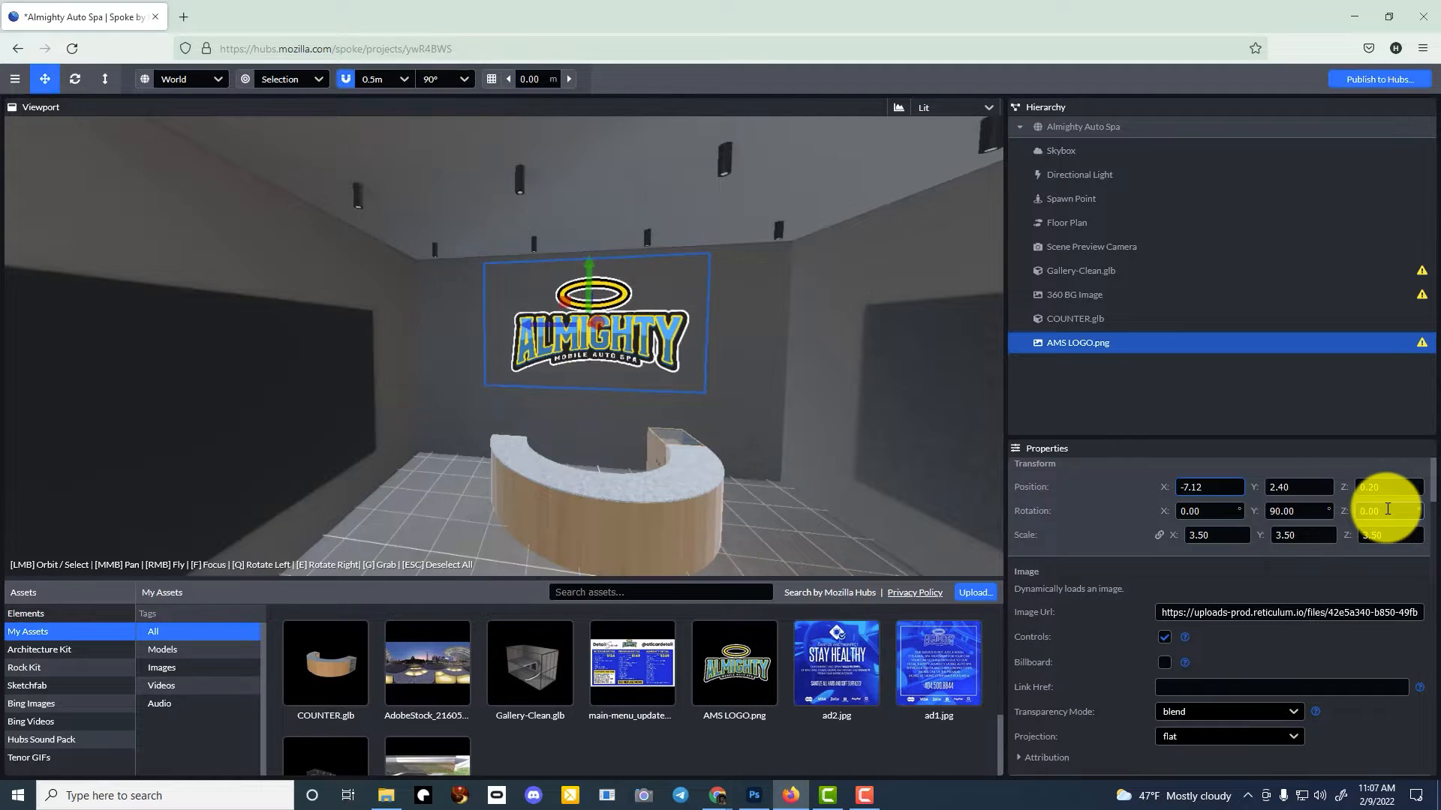
key(ctrl+s)
- Place main-menu_updated.jpg on the large dark wall panel beside the staircase and turn it to a Y rotation of -180°
right_drag(826, 460, 714, 418)
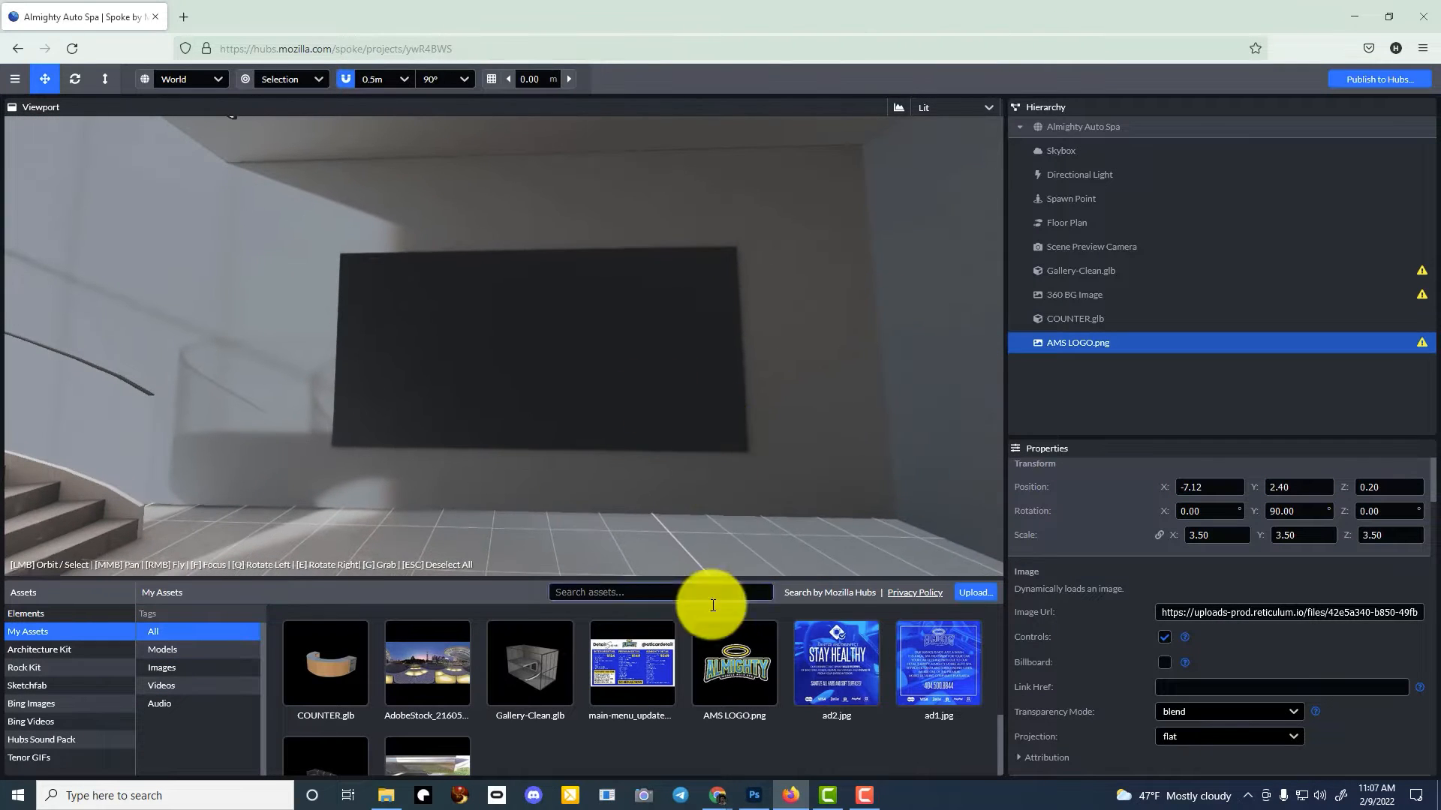
click(632, 664)
click(542, 358)
scroll(544, 358, up, 5)
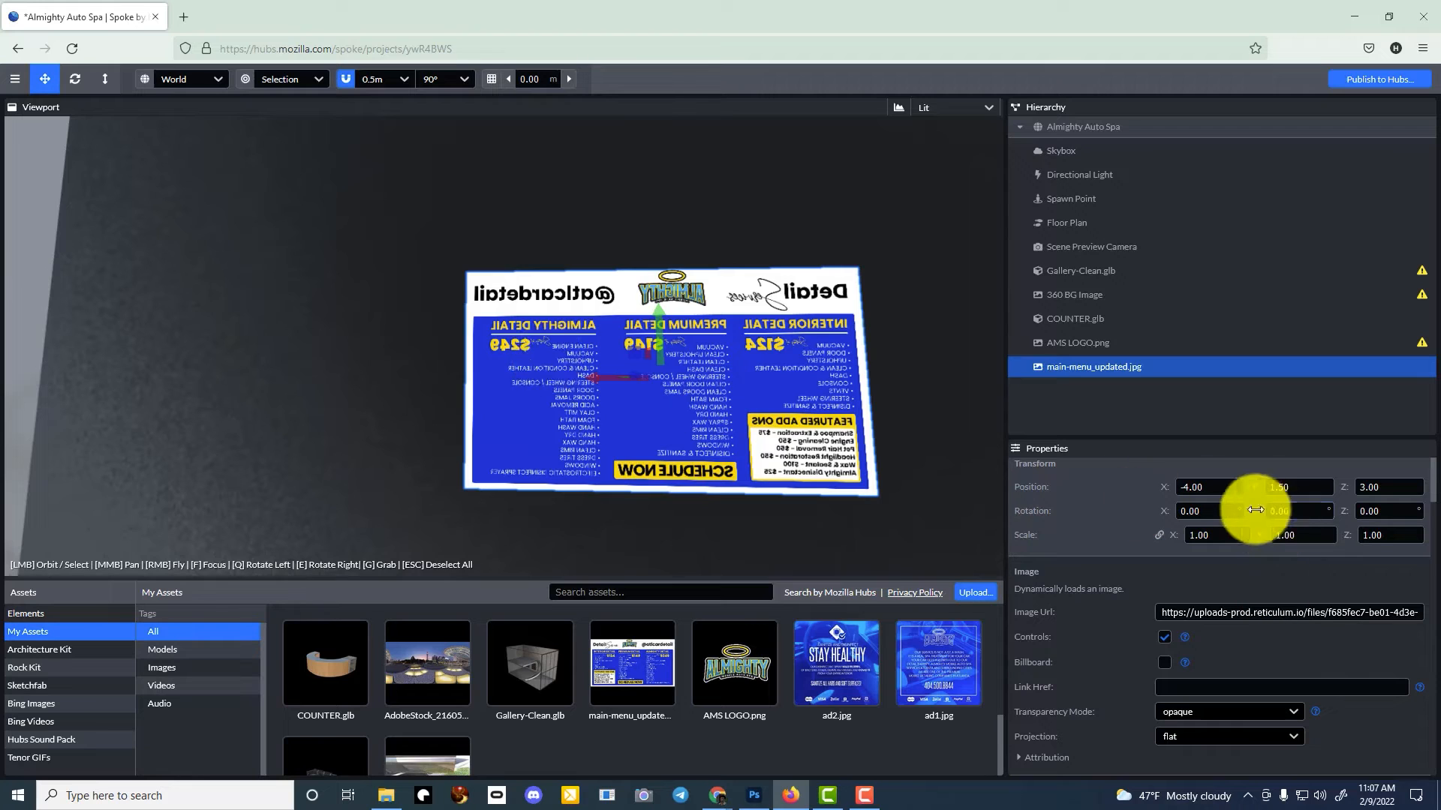
text(80)
key(Return)
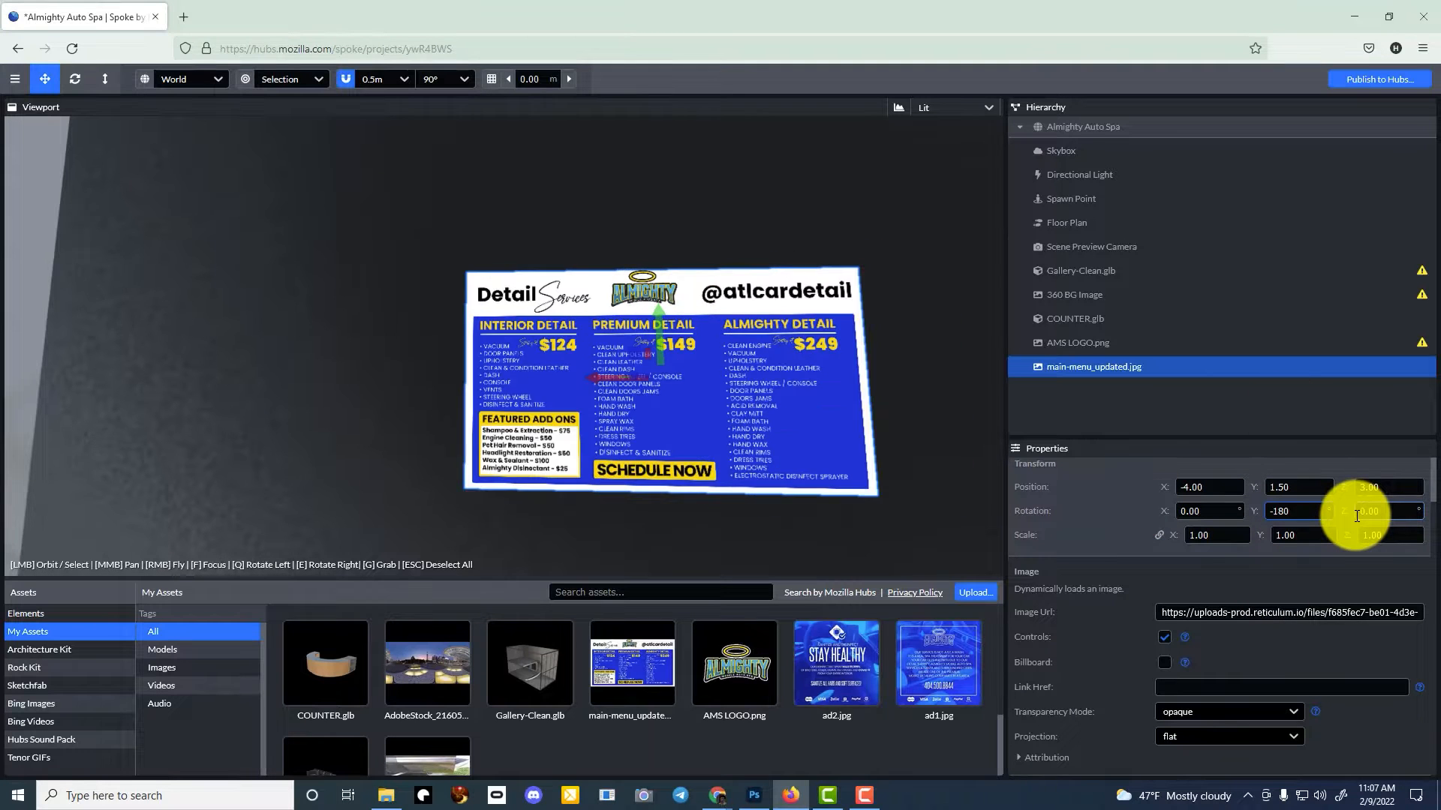
- Scale the menu image to 3.70, position it at X -3.80 and Z 3.229 against the wall, and save the project
scroll(904, 452, down, 5)
drag(1217, 535, 1284, 535)
drag(1164, 487, 1172, 487)
text(3.7)
key(Return)
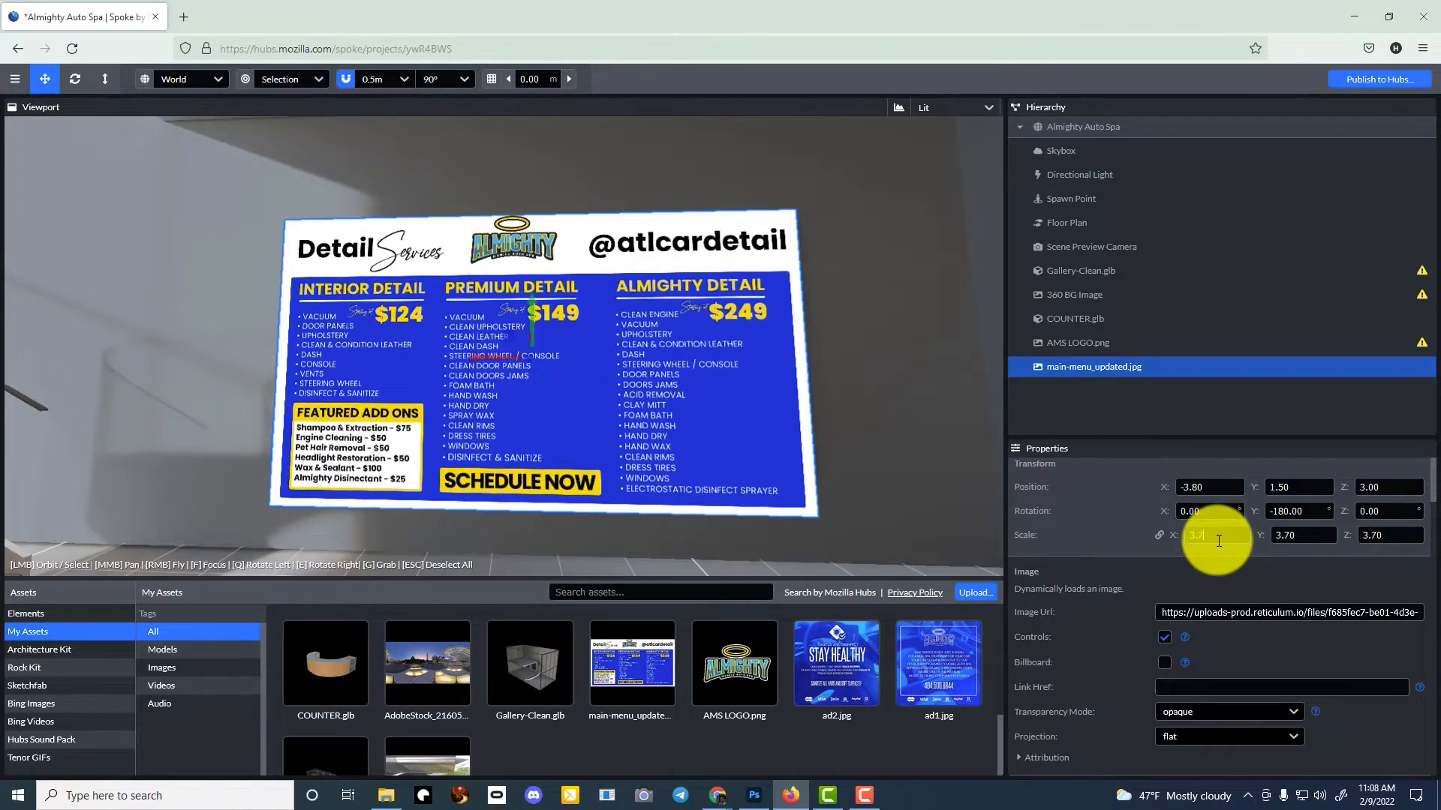
right_drag(713, 412, 934, 488)
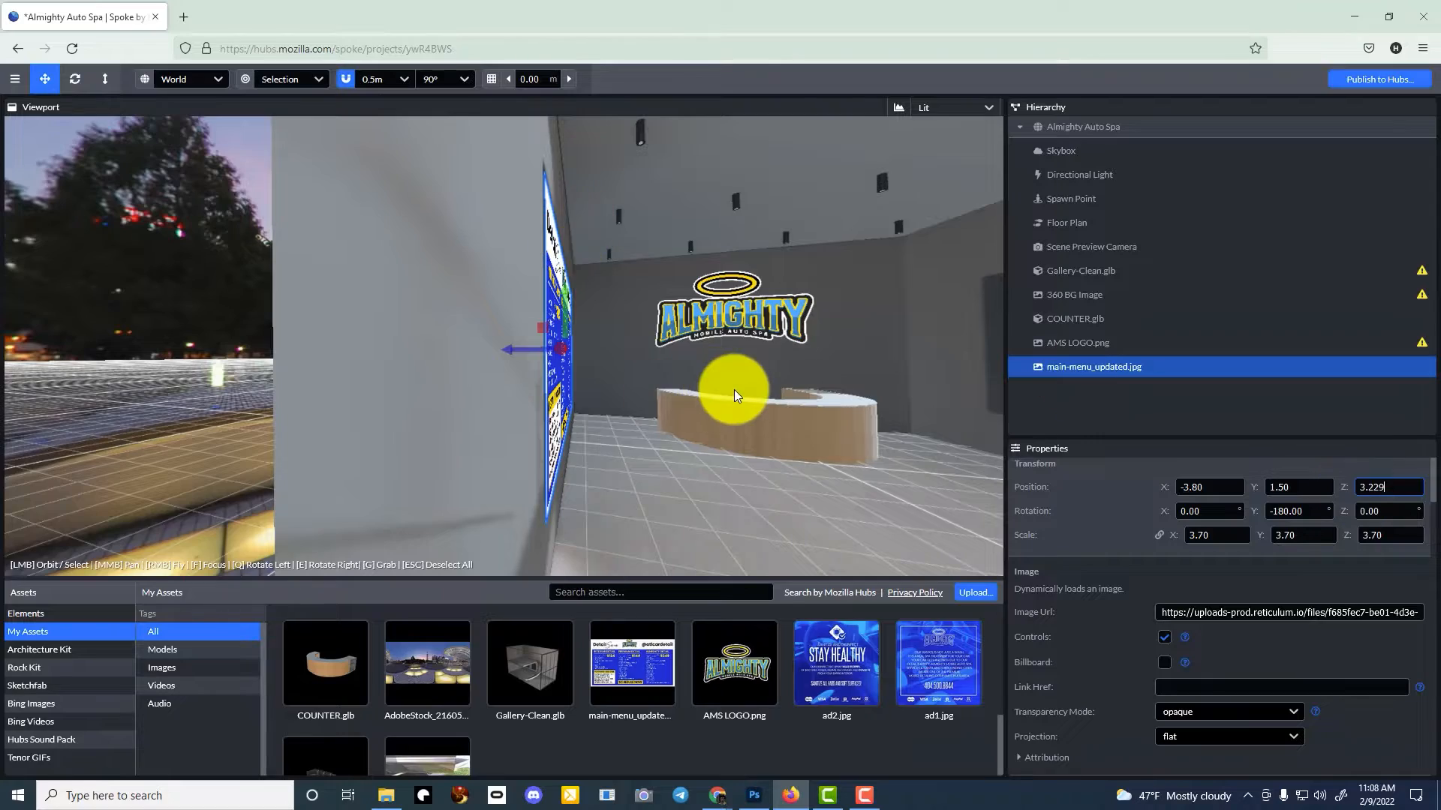
key(ctrl+s)
- Enlarge the menu image to scale 4.00, shift it to X -3.90 to cover the dark panel, and save the project
right_drag(733, 392, 996, 640)
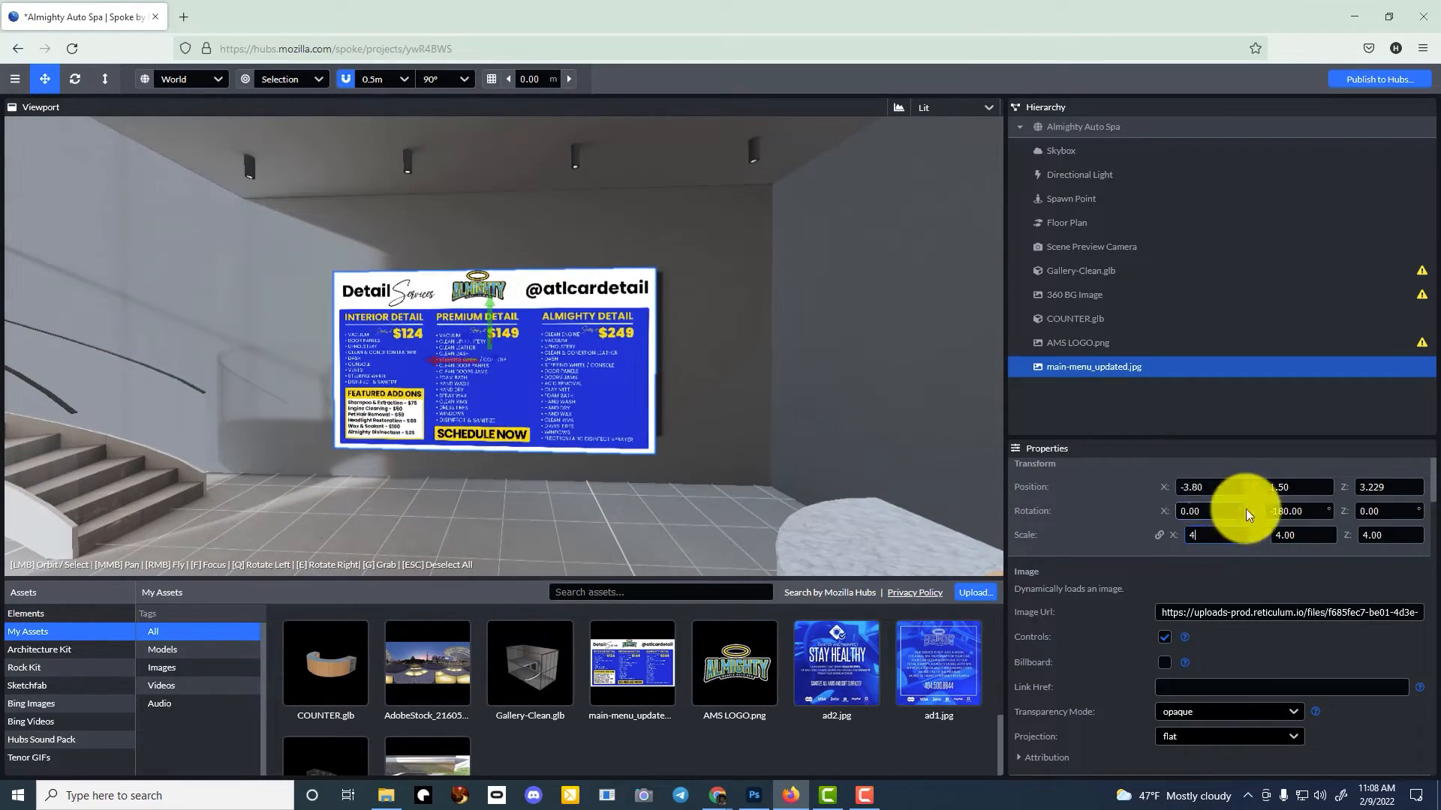
drag(1166, 489, 1158, 488)
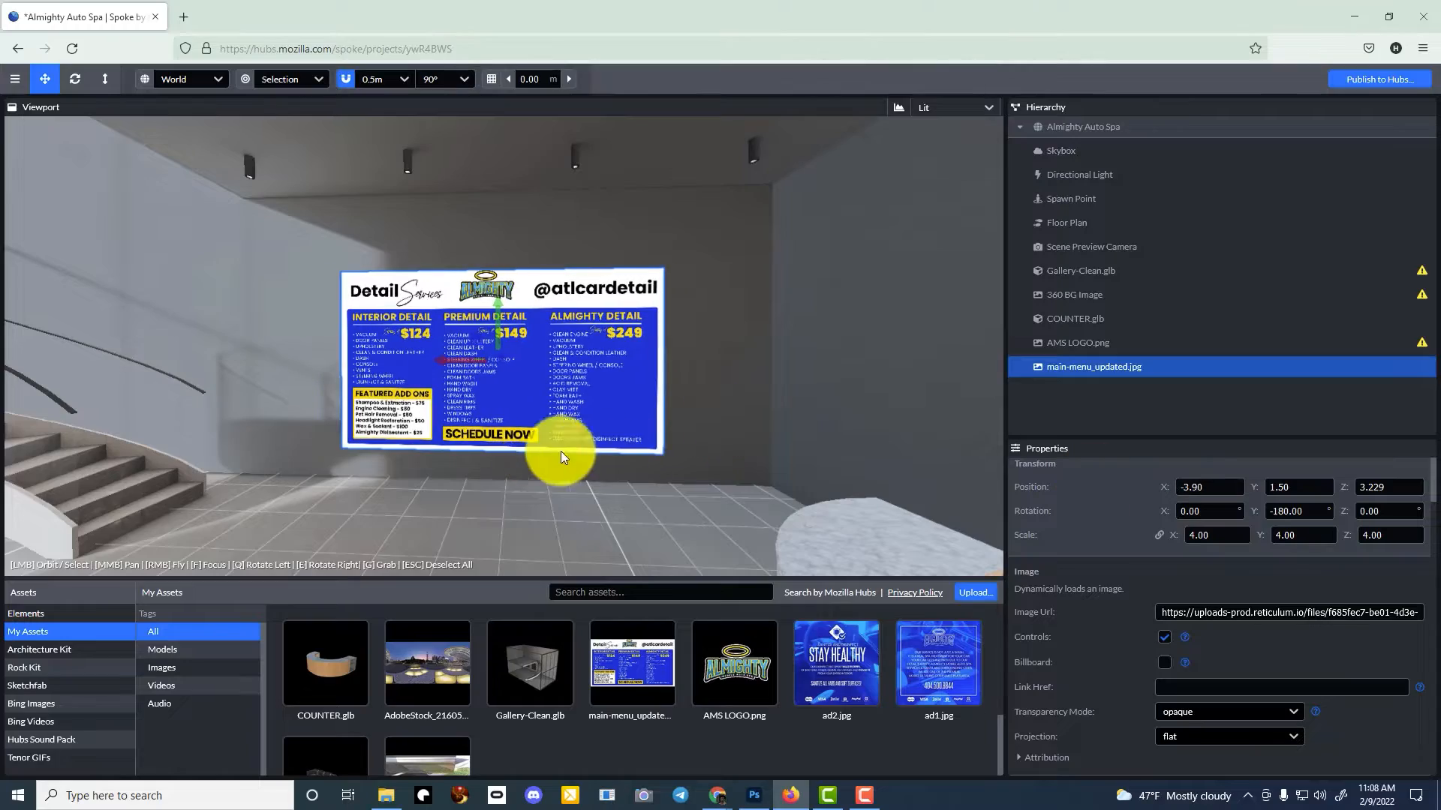
click(615, 489)
right_drag(585, 479, 563, 484)
right_drag(722, 421, 210, 343)
key(ctrl+s)
- Reload the project page in the scene editor, confirming that the current page may be left
key(ctrl+w)
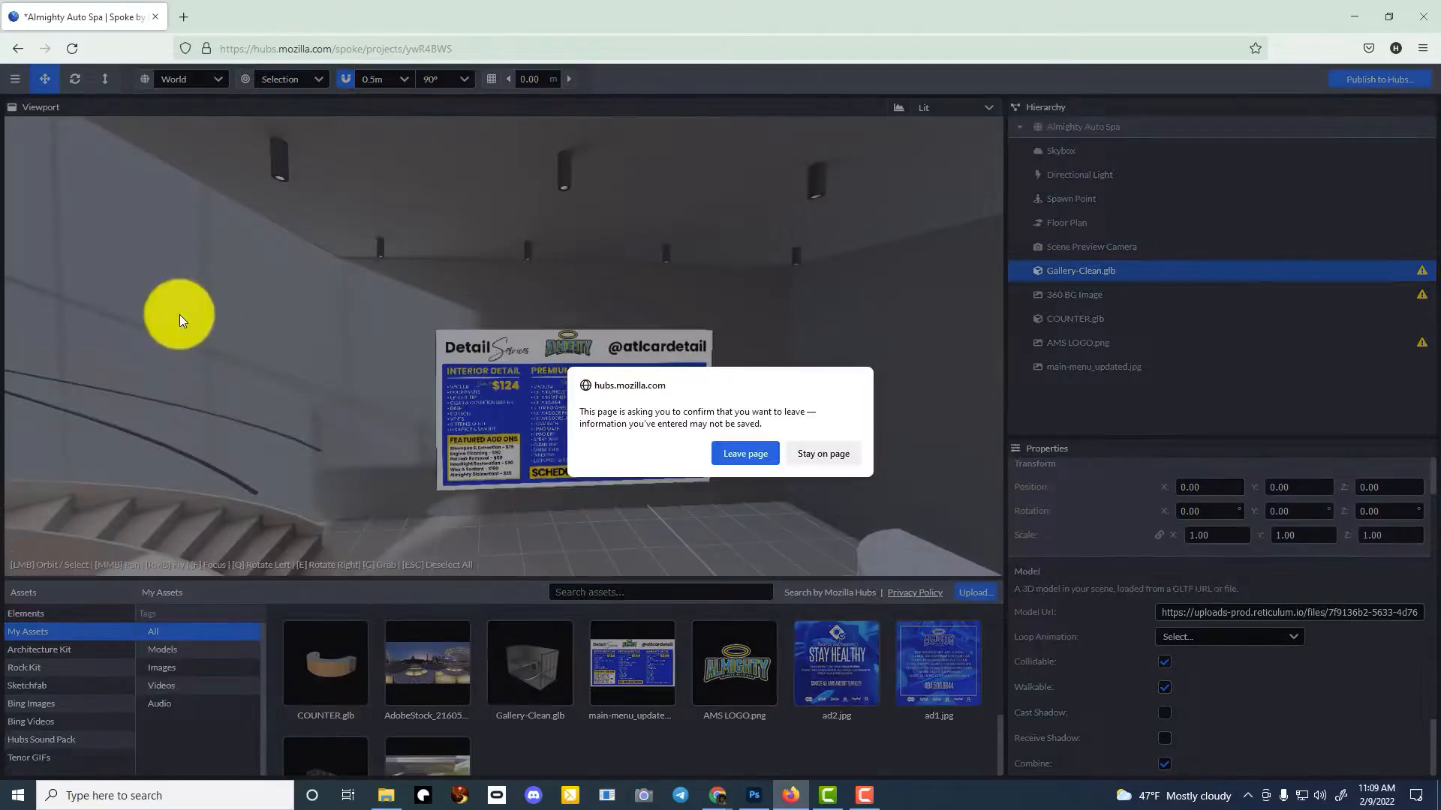
click(768, 454)
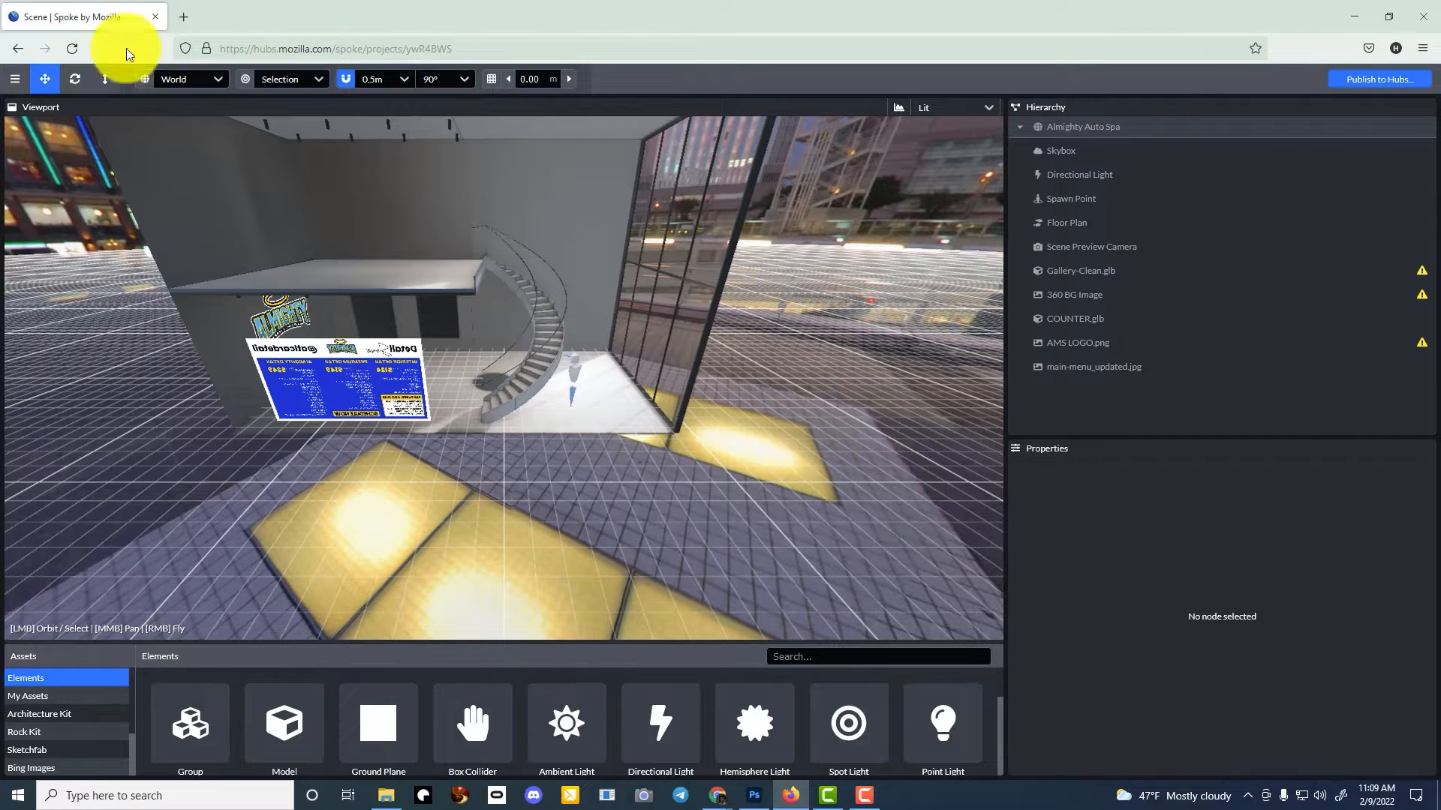
click(263, 49)
click(501, 367)
click(650, 397)
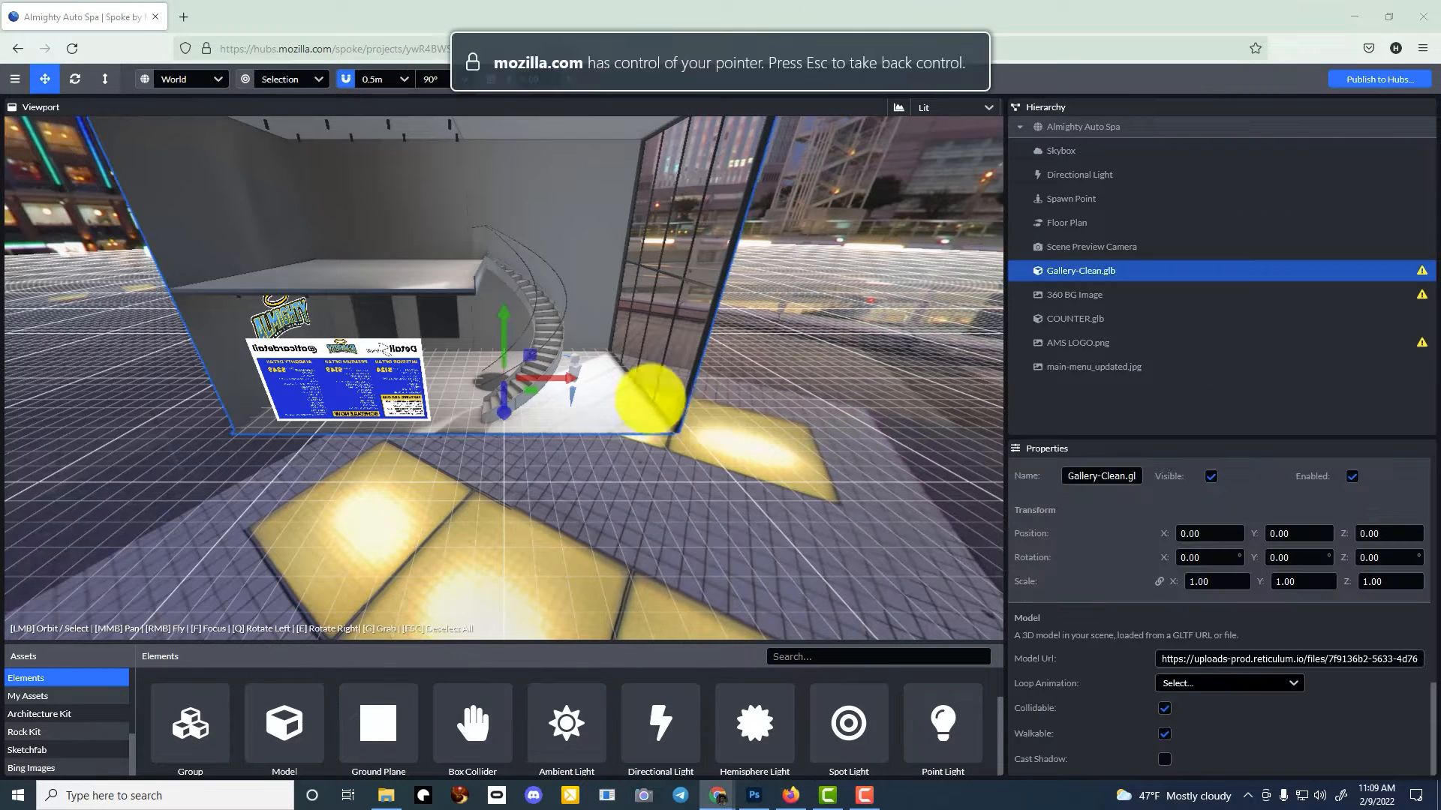
click(628, 403)
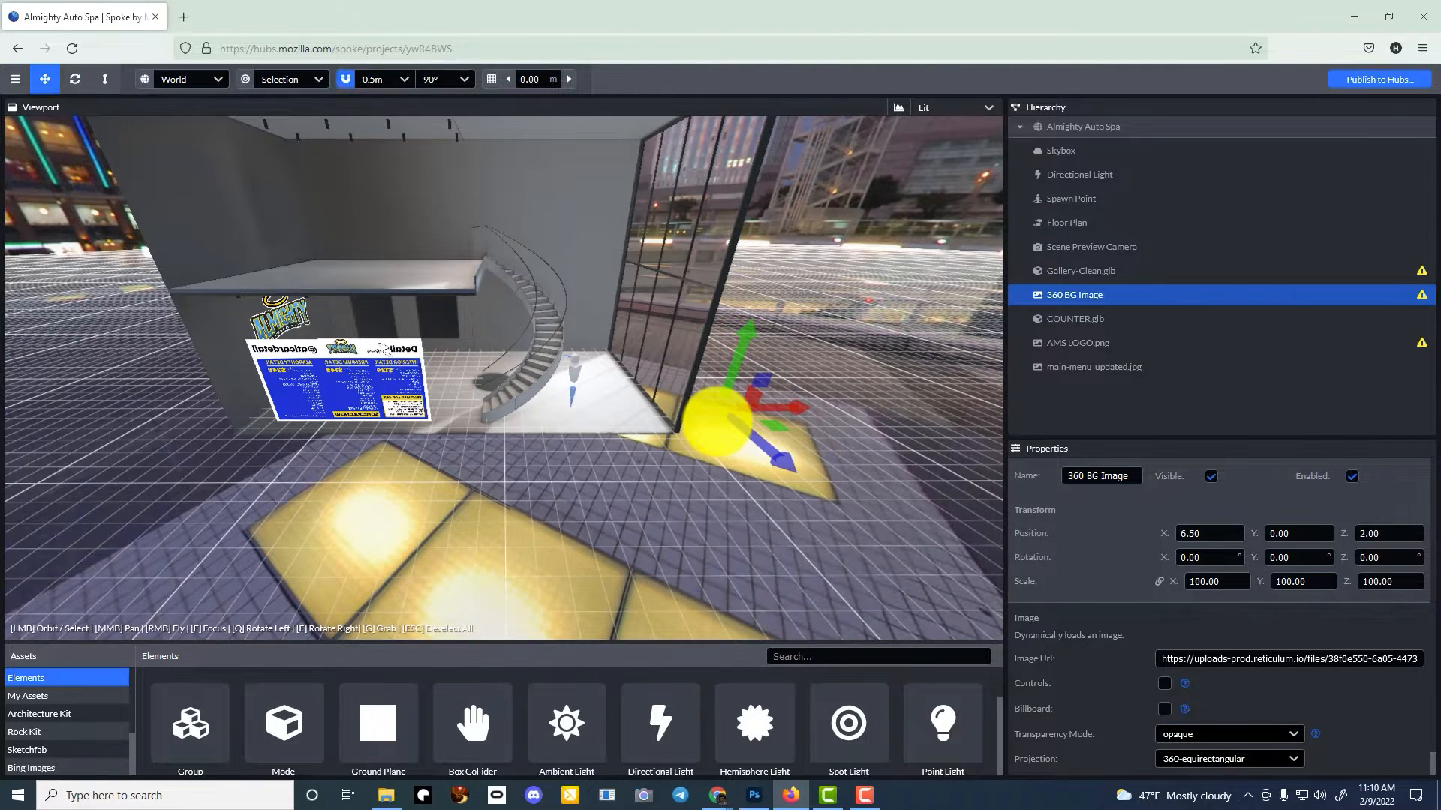
key(alt+Tab)
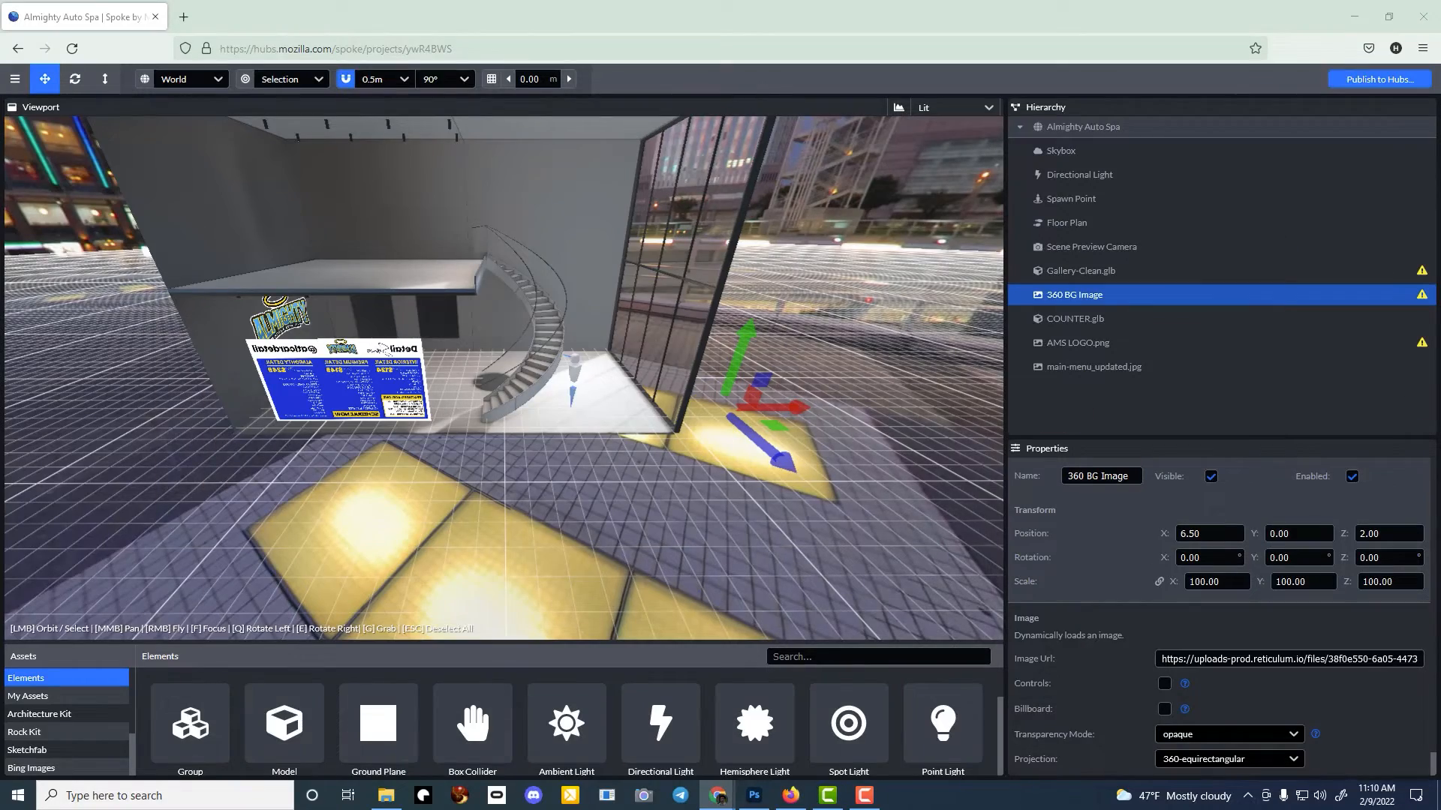
- Place ad2.jpg from the uploaded assets on the dark square panel nearest the counter, at X -5.50, Y 1.50, Z -2.50
right_drag(533, 286, 714, 418)
key(w)
click(70, 698)
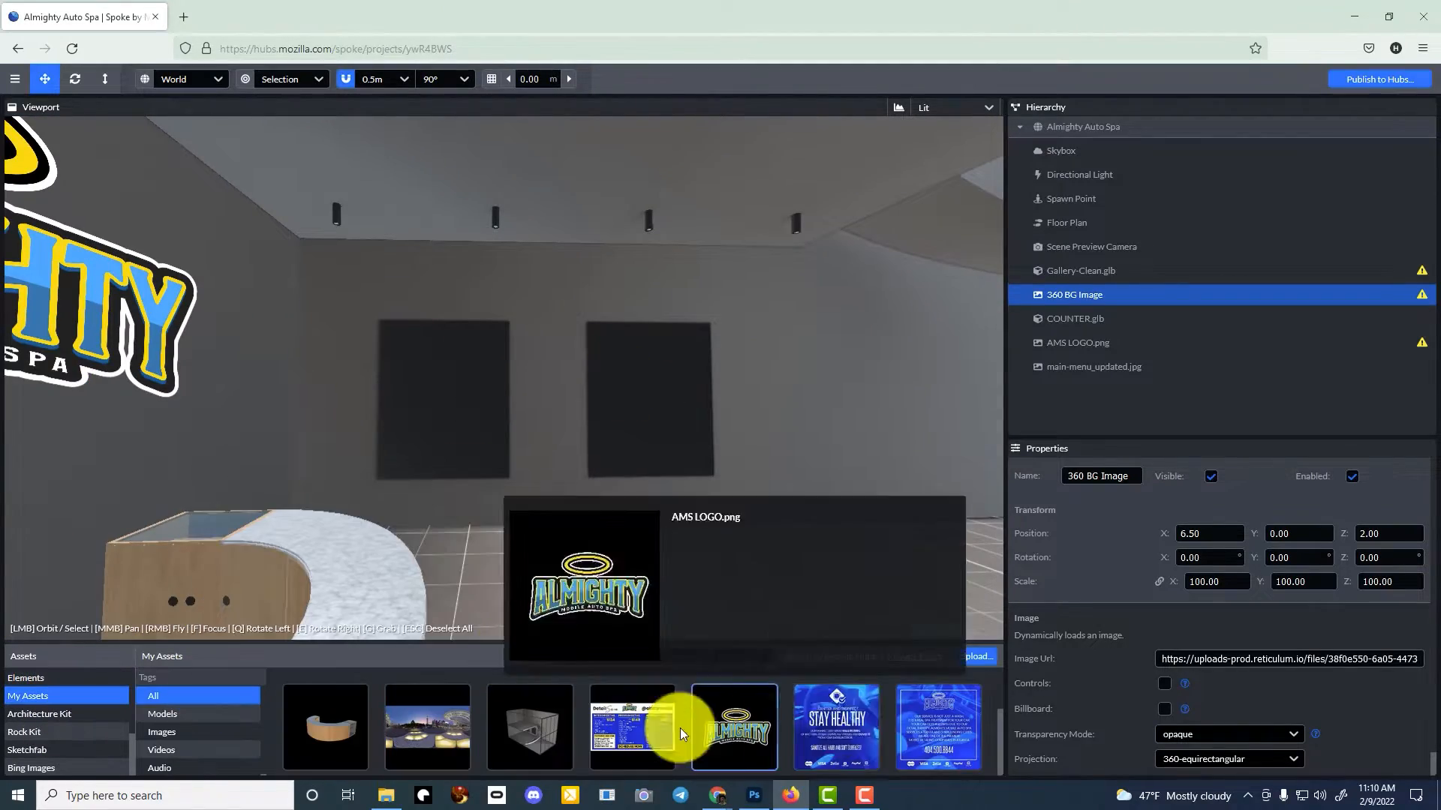
click(844, 731)
click(432, 386)
right_drag(862, 482, 721, 422)
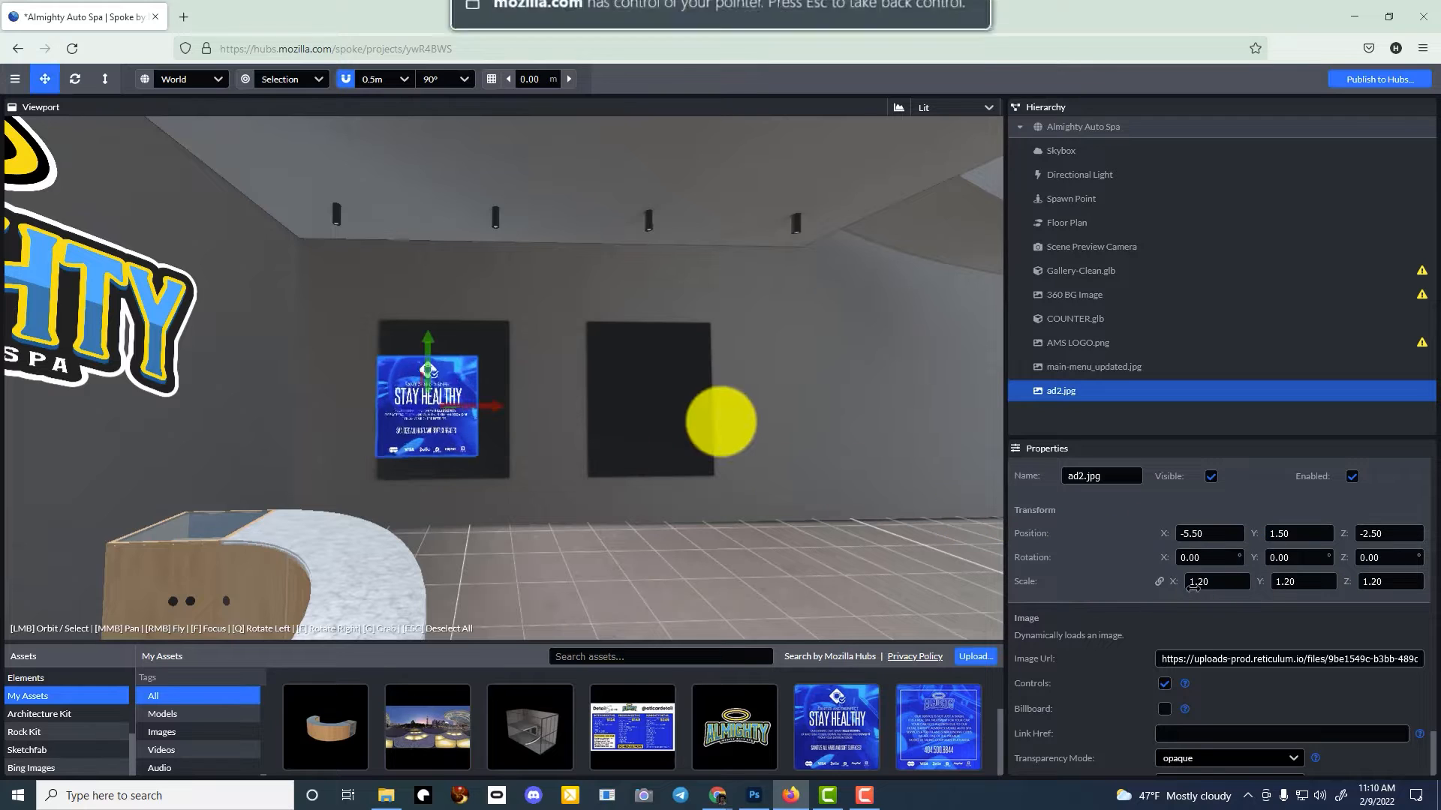
- Scale ad2.jpg to 2.00, center it over the panel at X -5.30 and Y 1.60, and save the project
drag(1193, 588, 1226, 589)
drag(1251, 533, 1263, 539)
drag(1169, 535, 1180, 542)
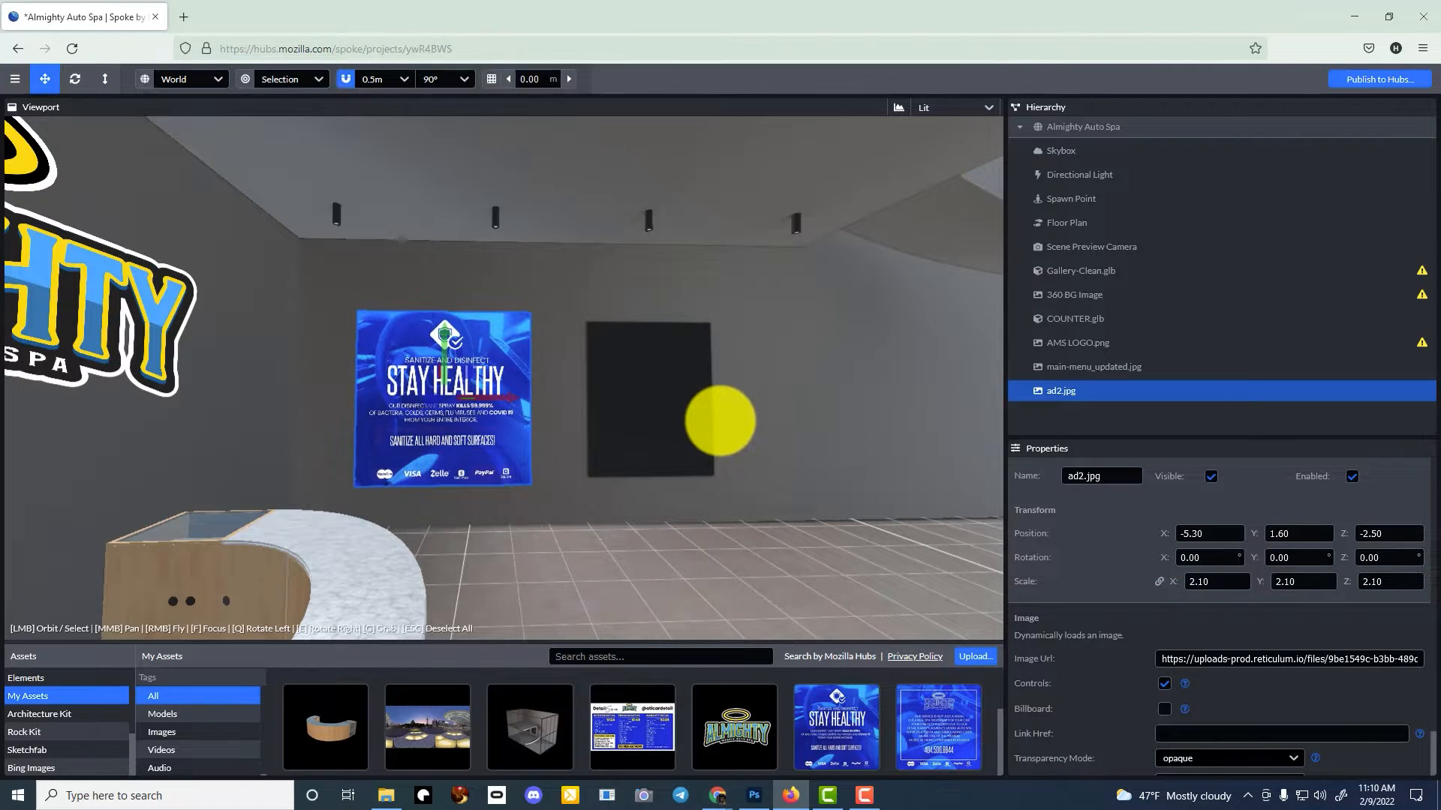
click(1203, 582)
text(2)
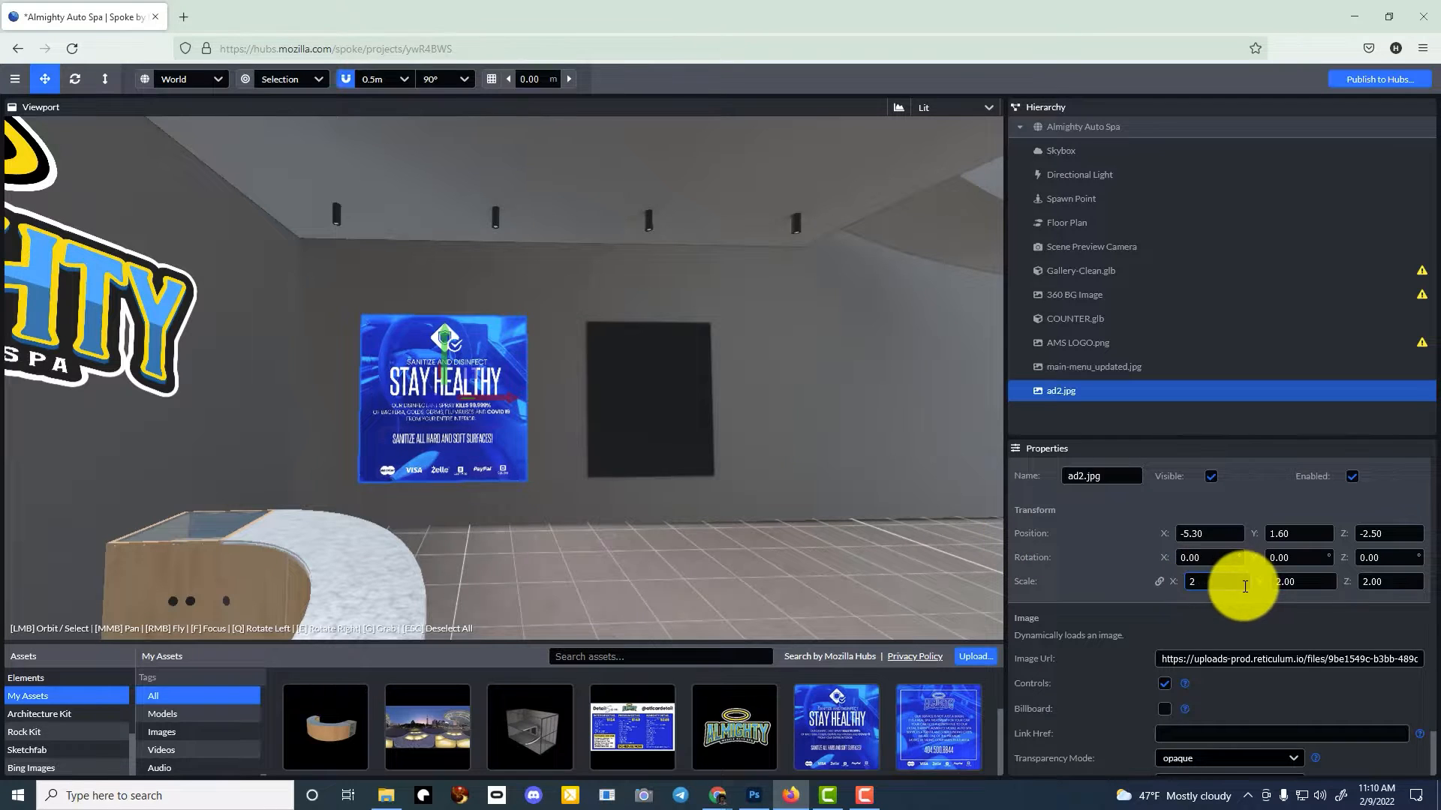
key(ctrl+s)
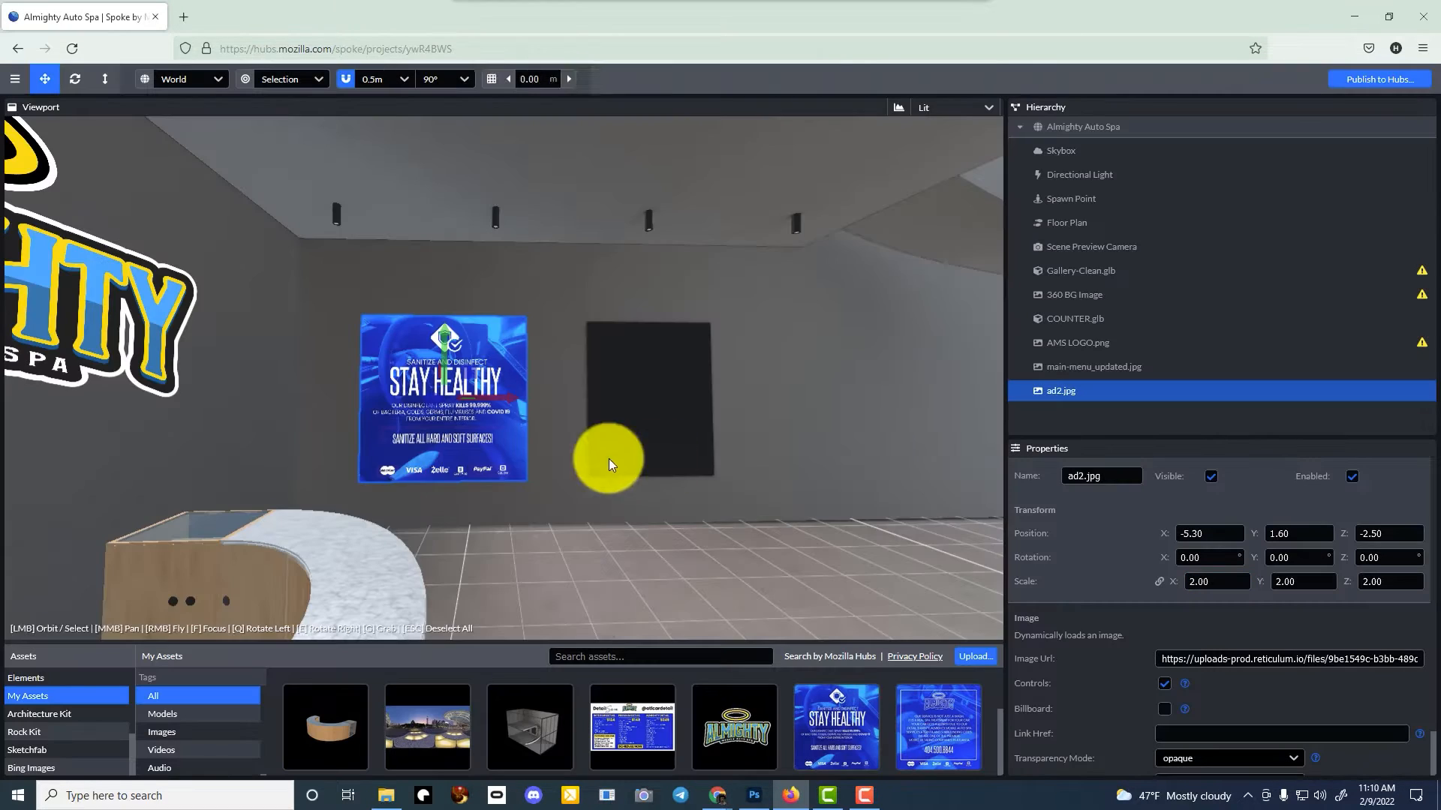
- Set ad2.jpg's Z position to -2.61 so it sits close to the wall, and save the project
right_drag(601, 460, 720, 422)
key(w)
drag(1167, 538, 1167, 538)
drag(1341, 539, 1341, 538)
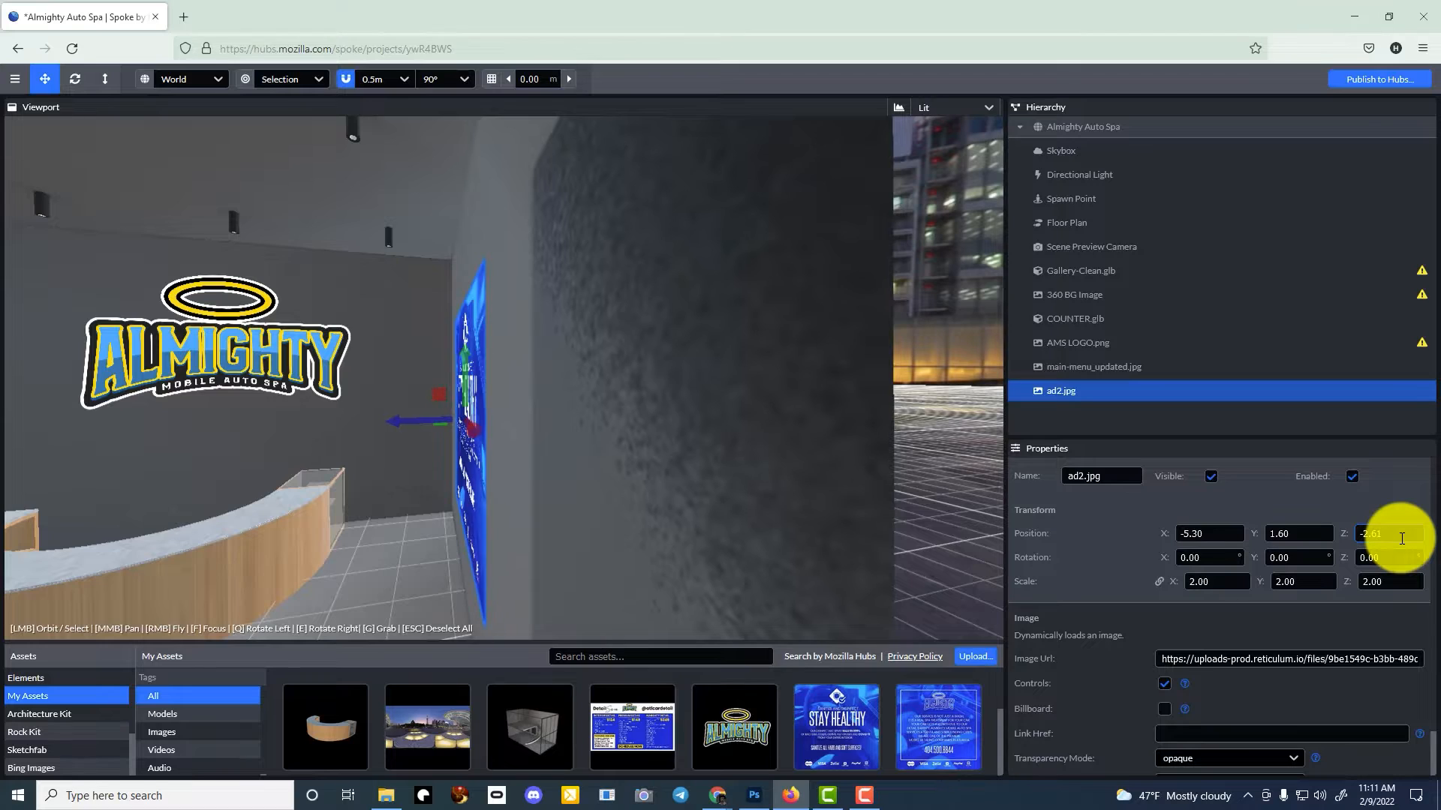
key(s)
right_drag(721, 421, 721, 421)
key(ctrl+s)
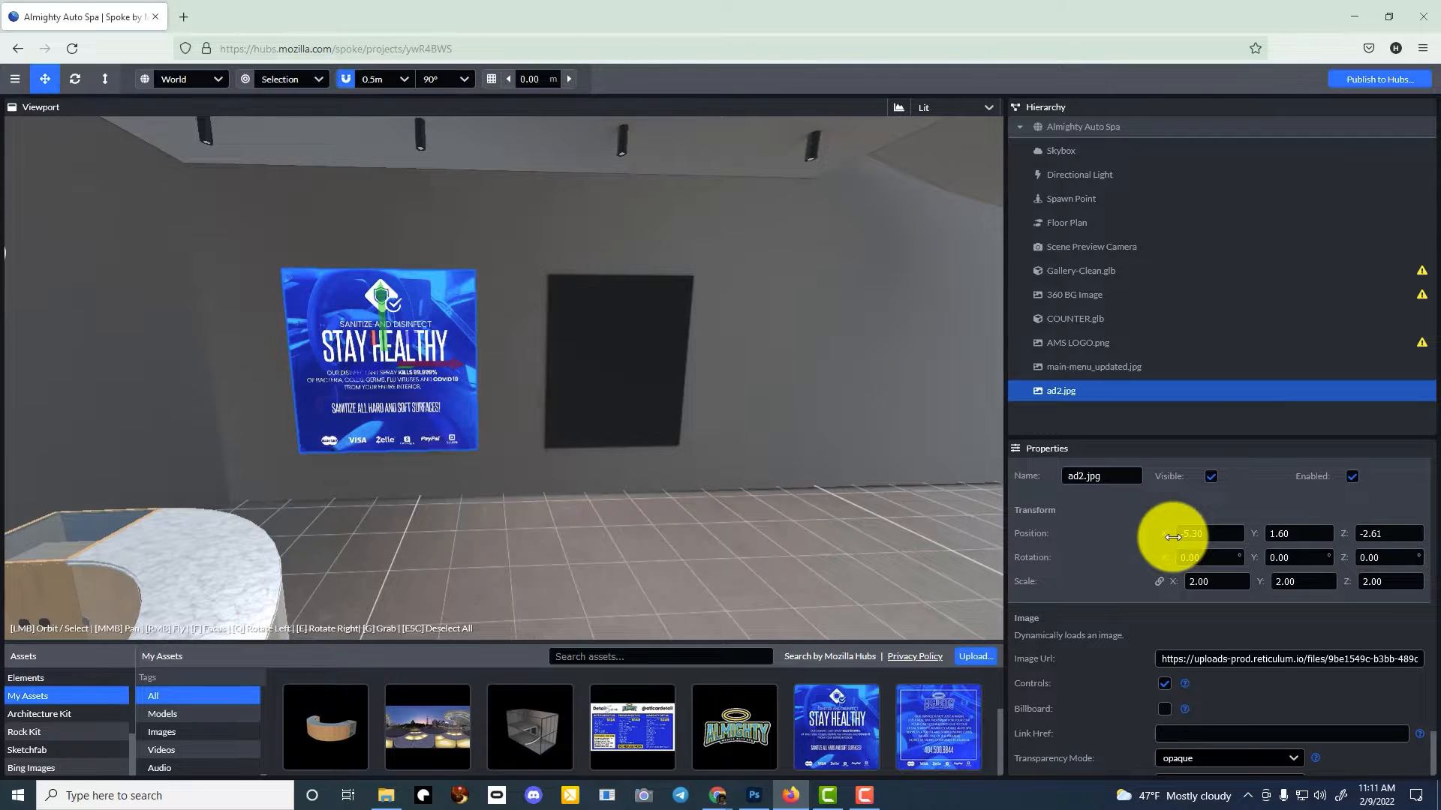
- Move ad2.jpg onto the second dark panel at X -2.70 and duplicate it
drag(1172, 538, 720, 421)
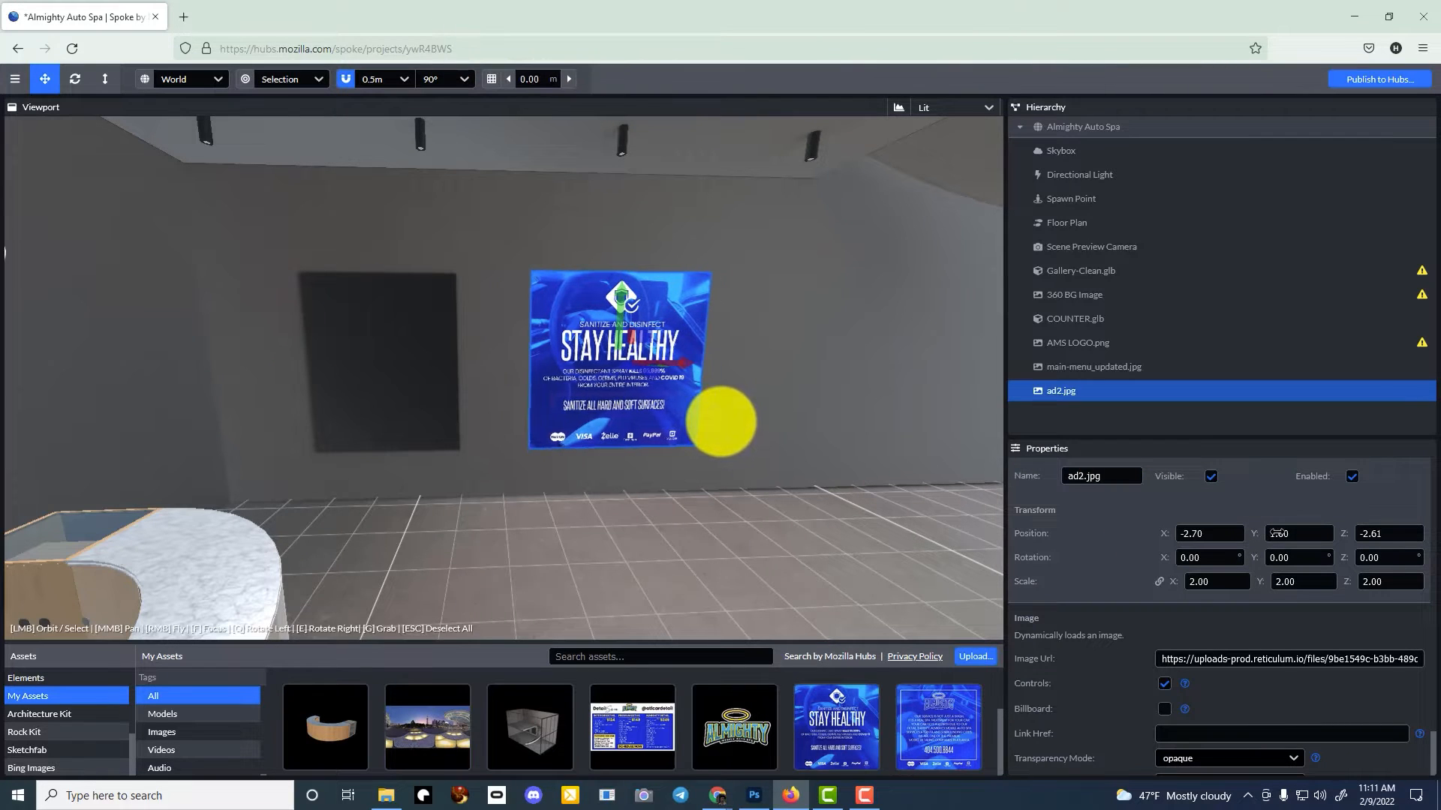
right_click(1105, 403)
click(1073, 417)
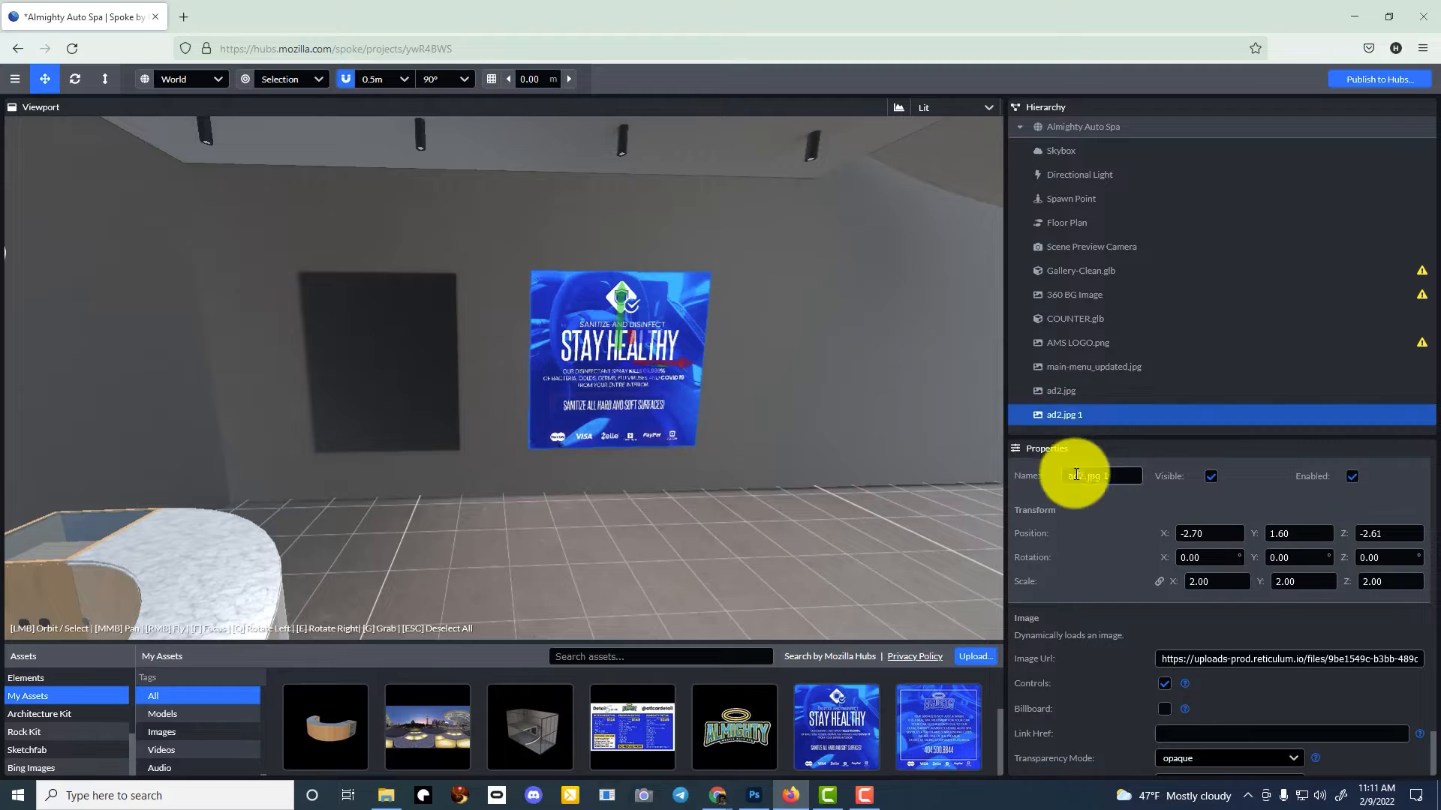
- Move the duplicated ad image to X -5.30 on the first panel and replace its image URL with that of ad1.jpg
click(1084, 393)
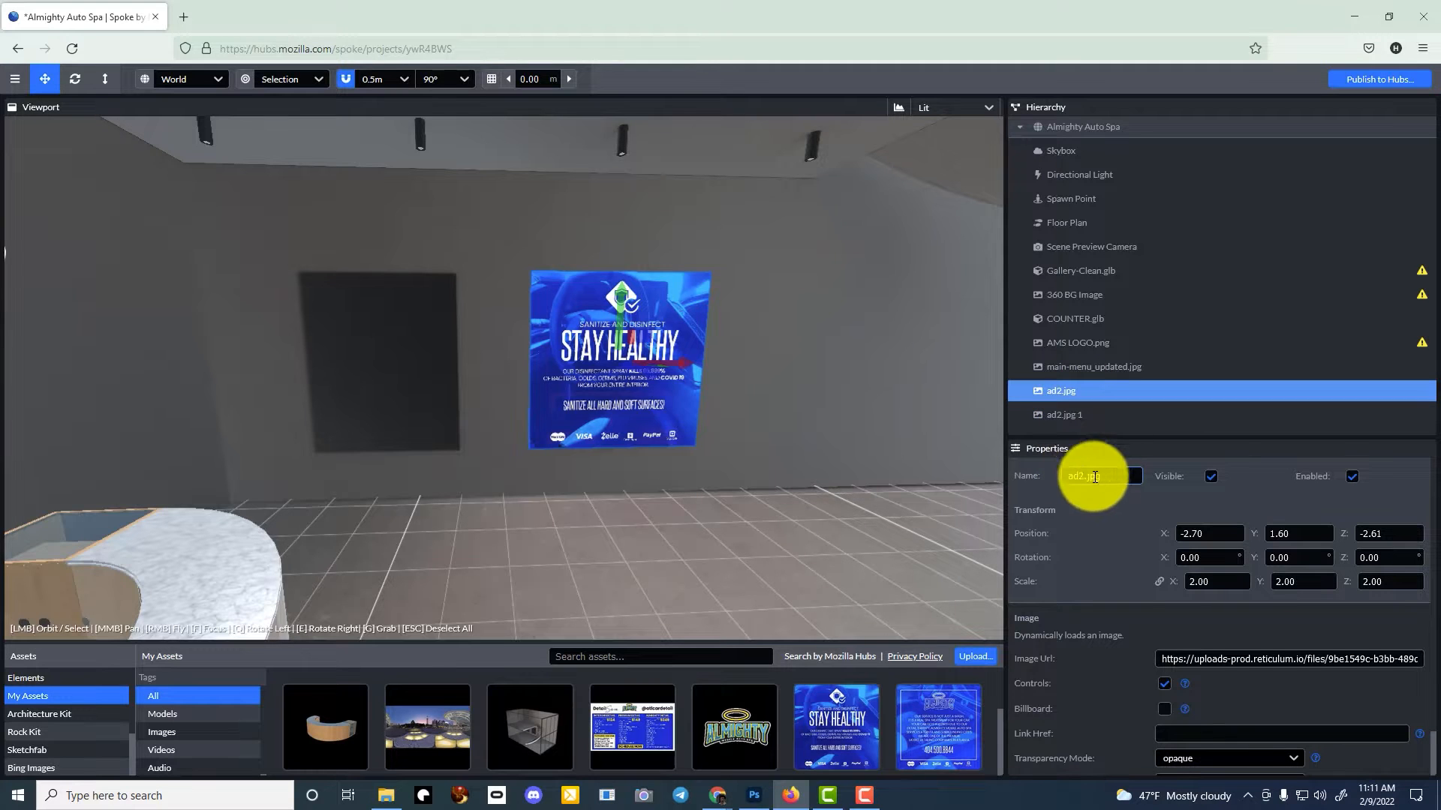
click(1074, 414)
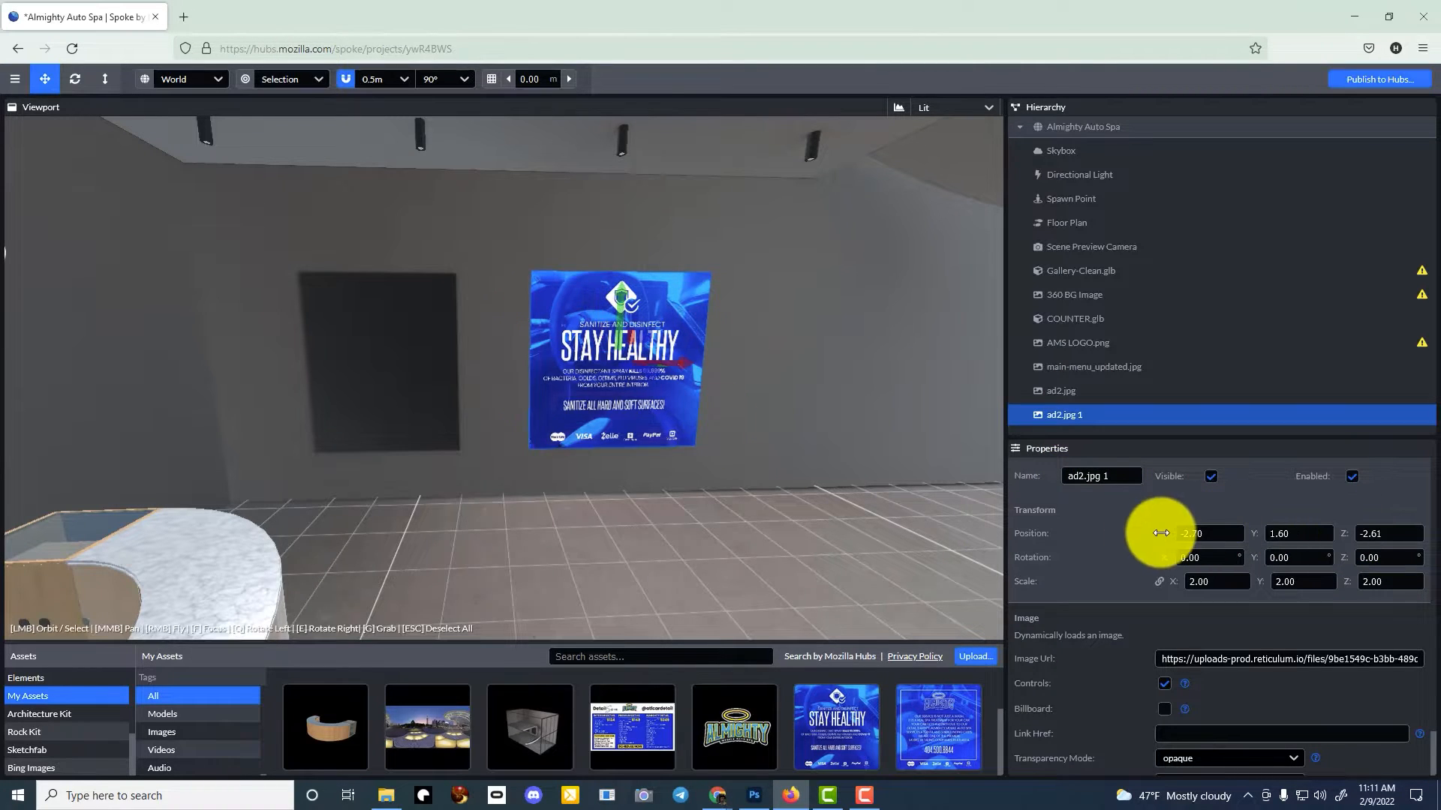
drag(1161, 534, 1072, 532)
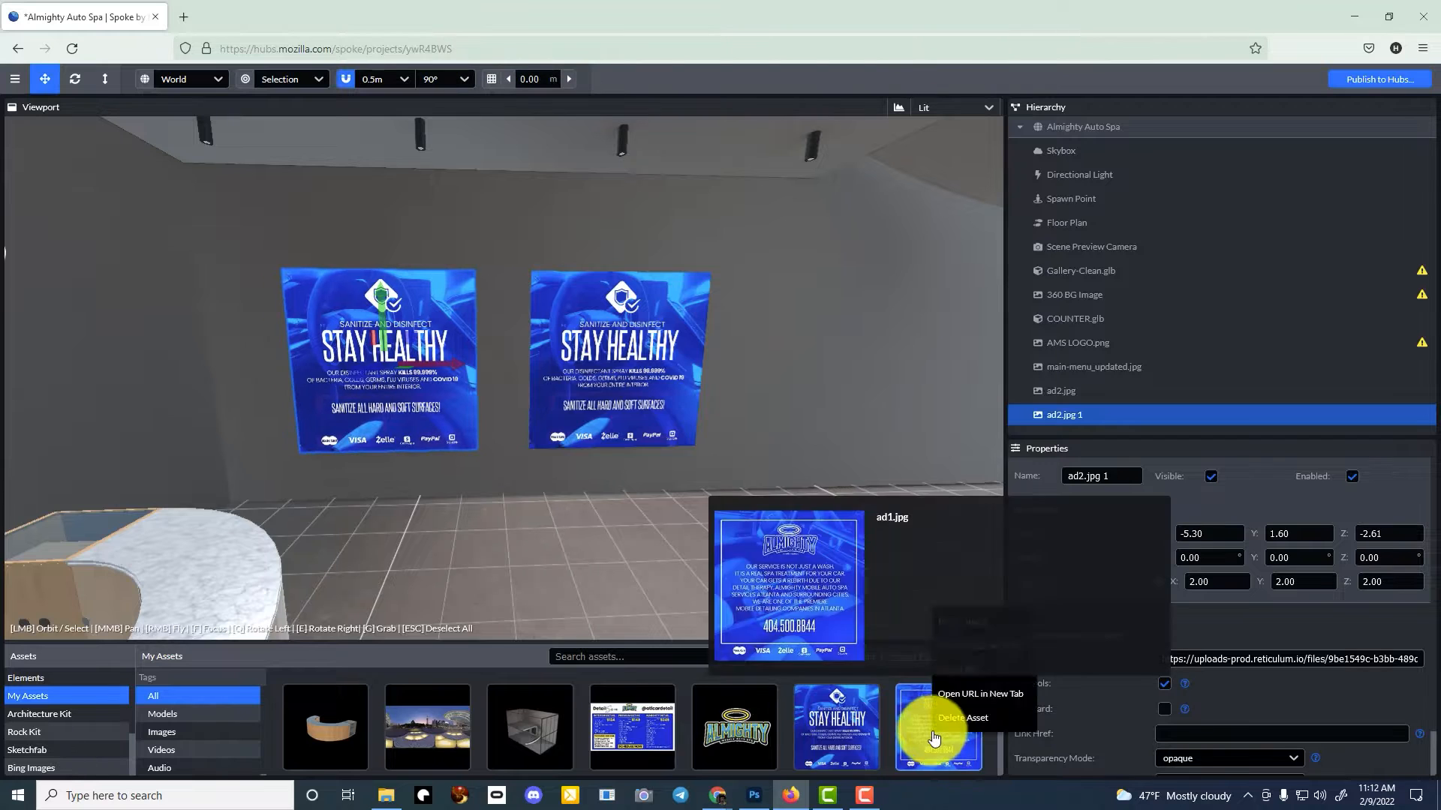
key(ctrl+v)
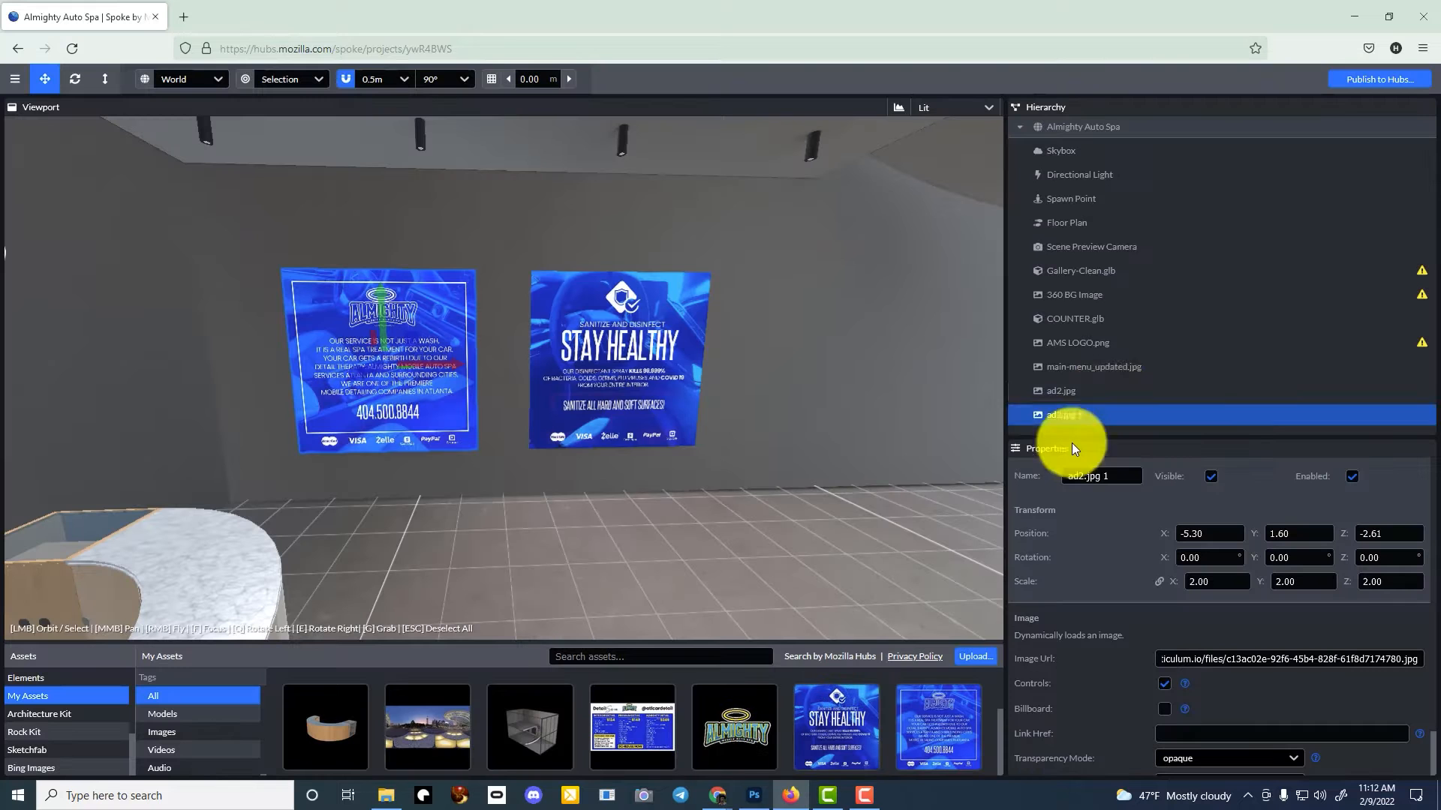
- Rename the Stay Healthy image as ad2 and the duplicated image as ad1
click(1109, 390)
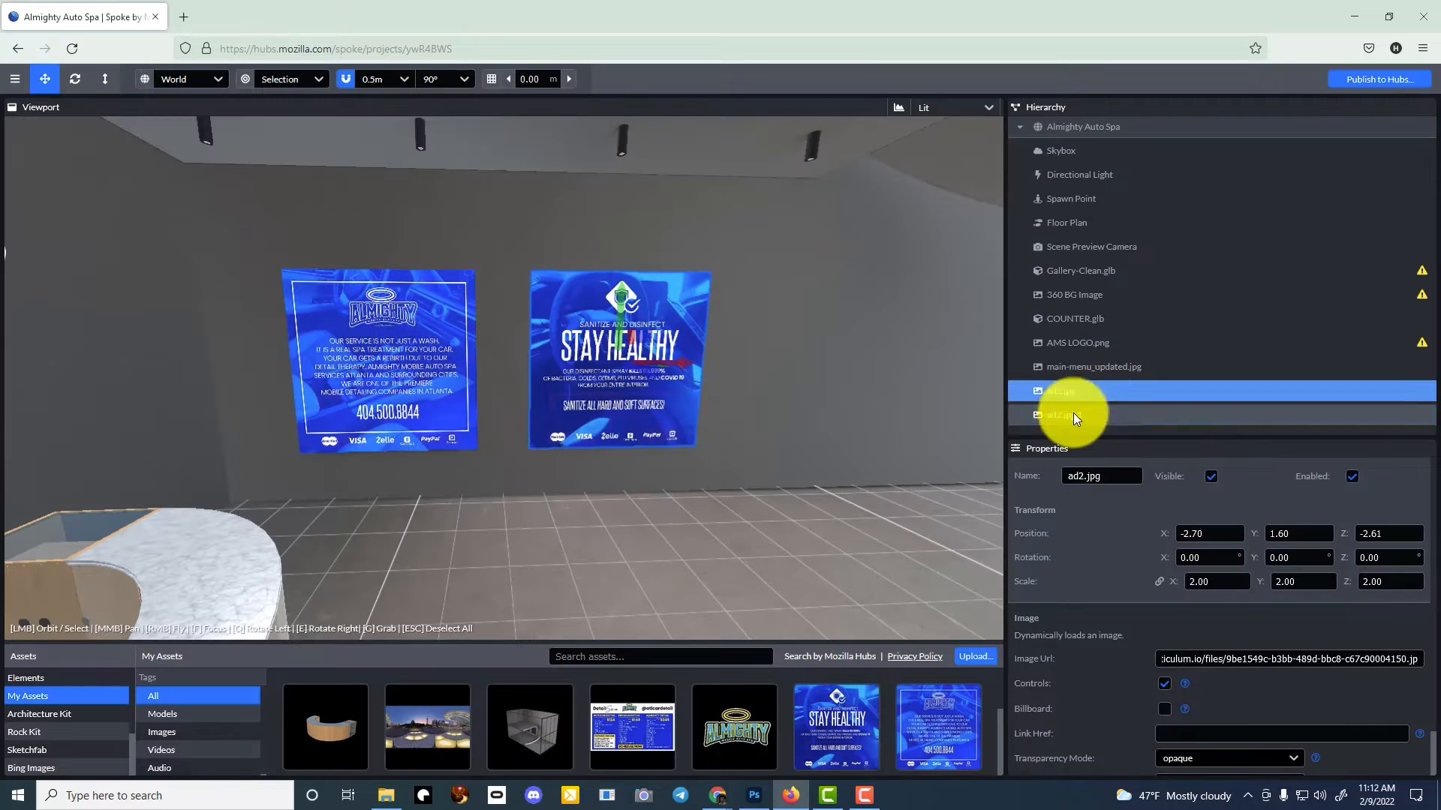
click(1081, 477)
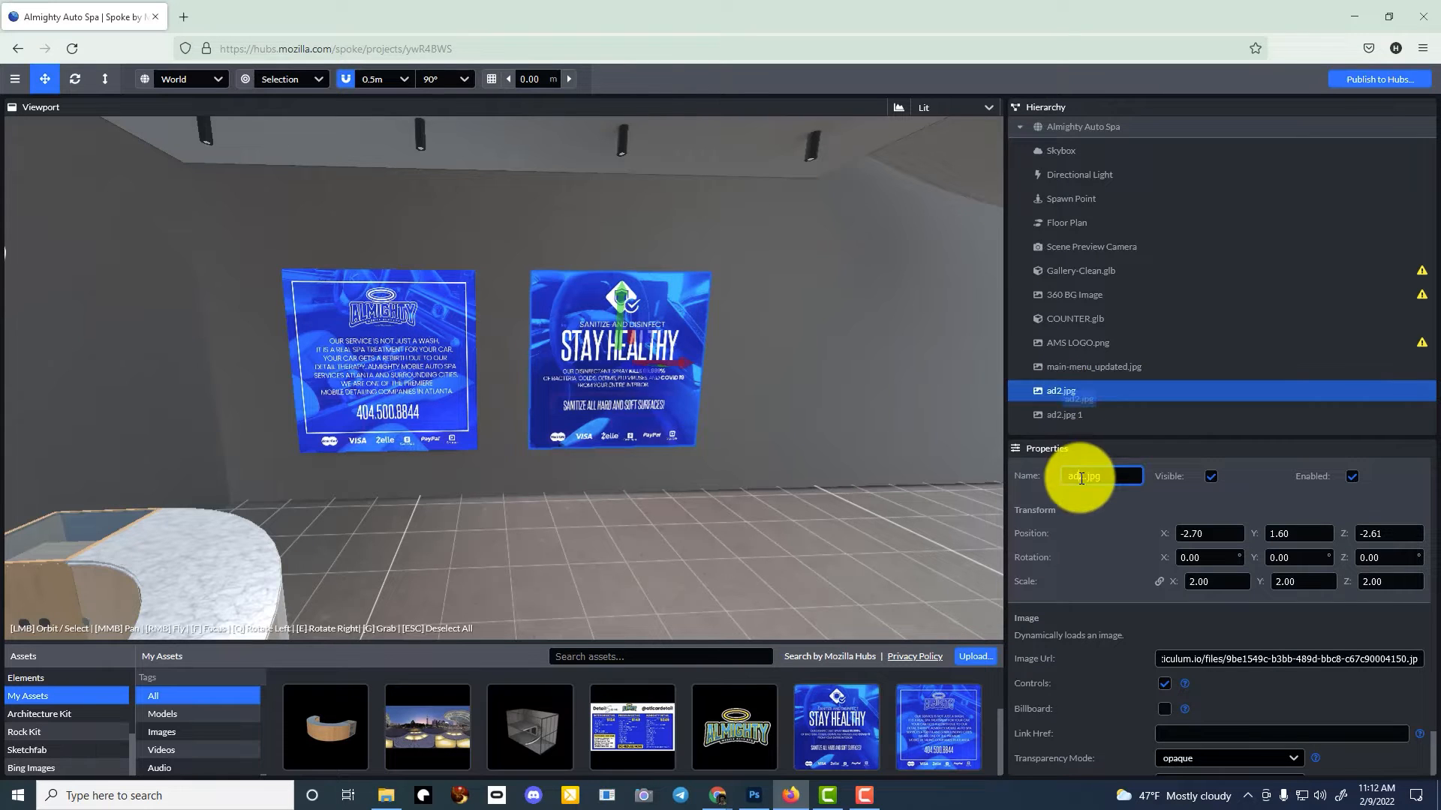
triple_click(1102, 476)
text(ad2)
key(Return)
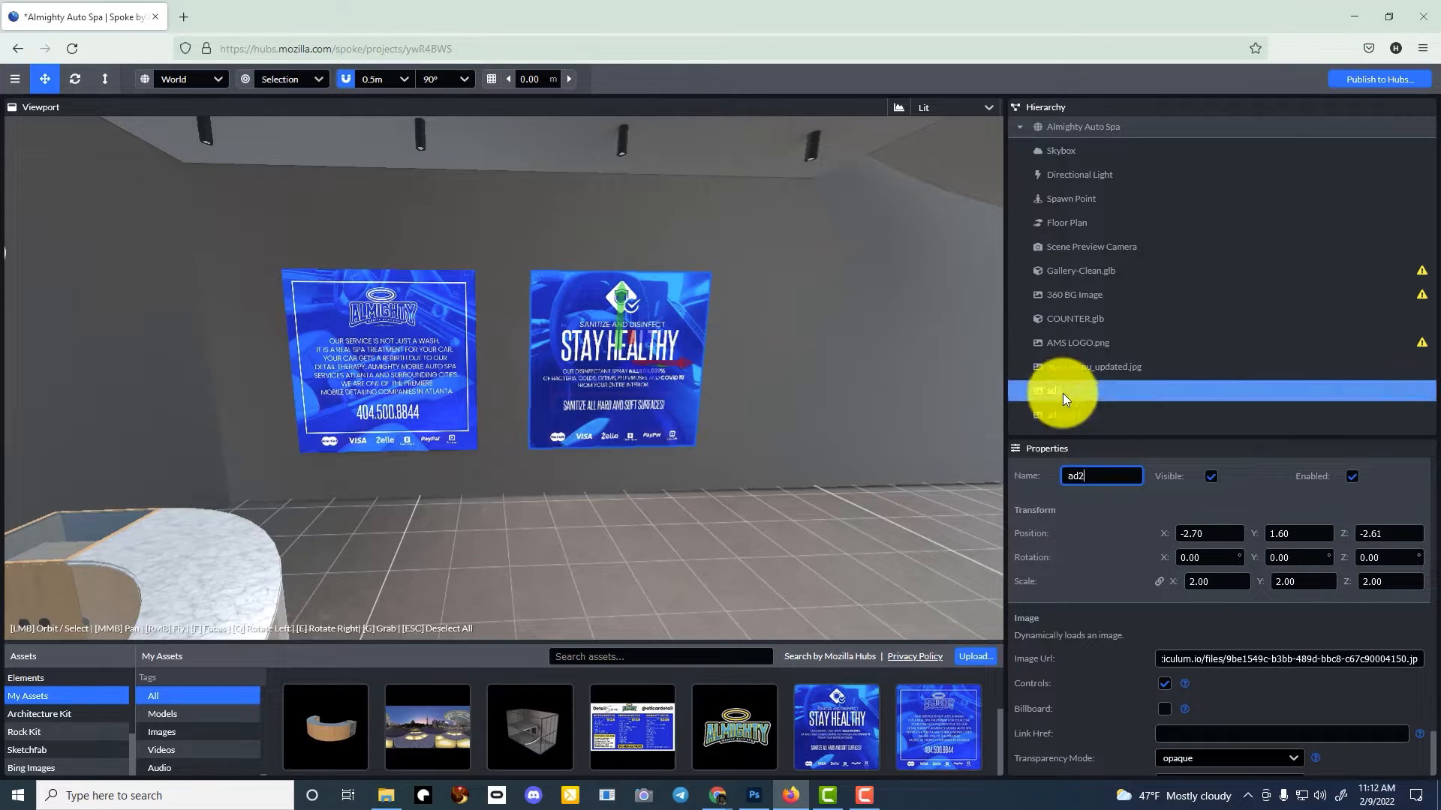
click(1064, 414)
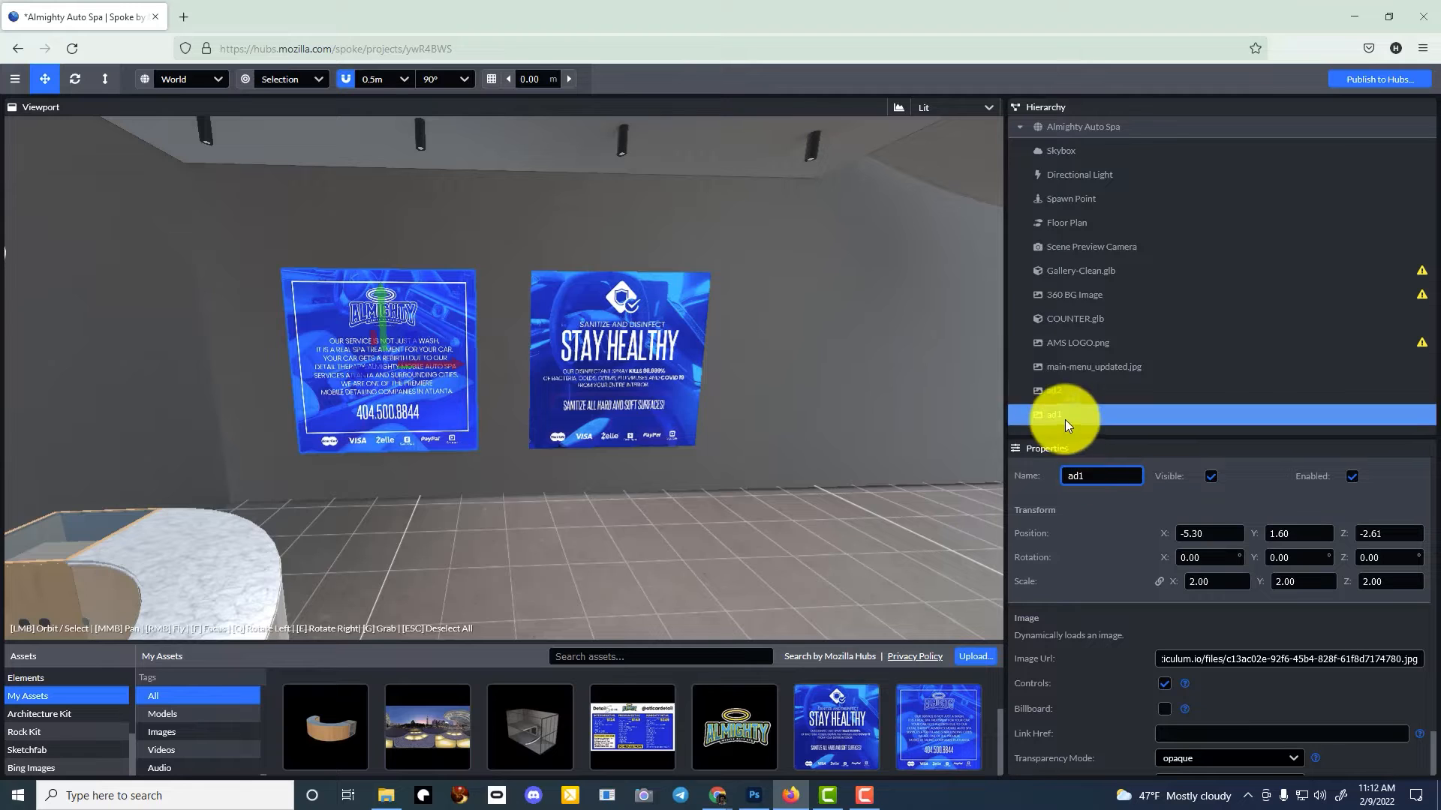
- Try to reorder the ad1 and ad2 nodes, enlarge the scene hierarchy area, and save the project
drag(1065, 420, 1065, 367)
click(1053, 390)
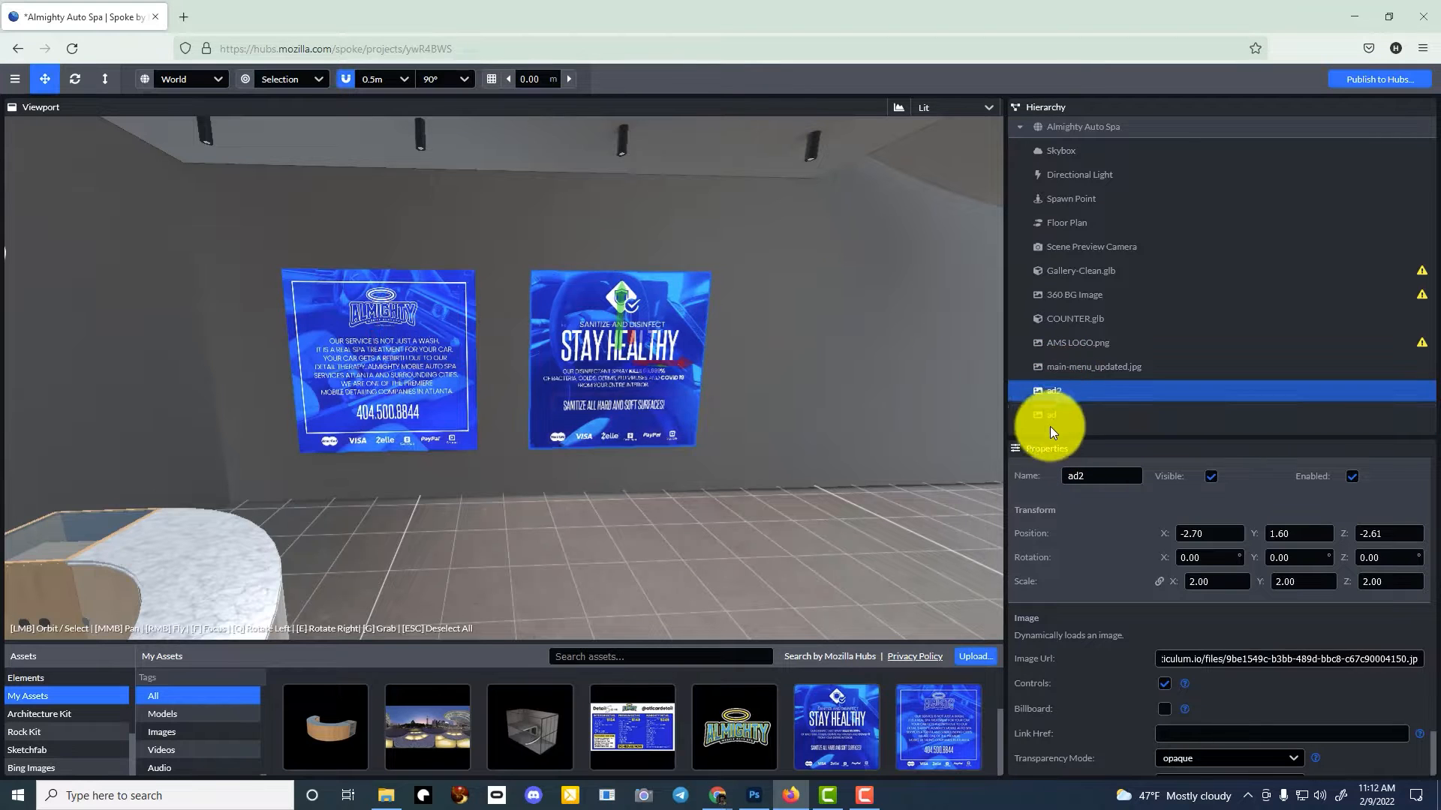
drag(1065, 446, 1075, 605)
key(ctrl+s)
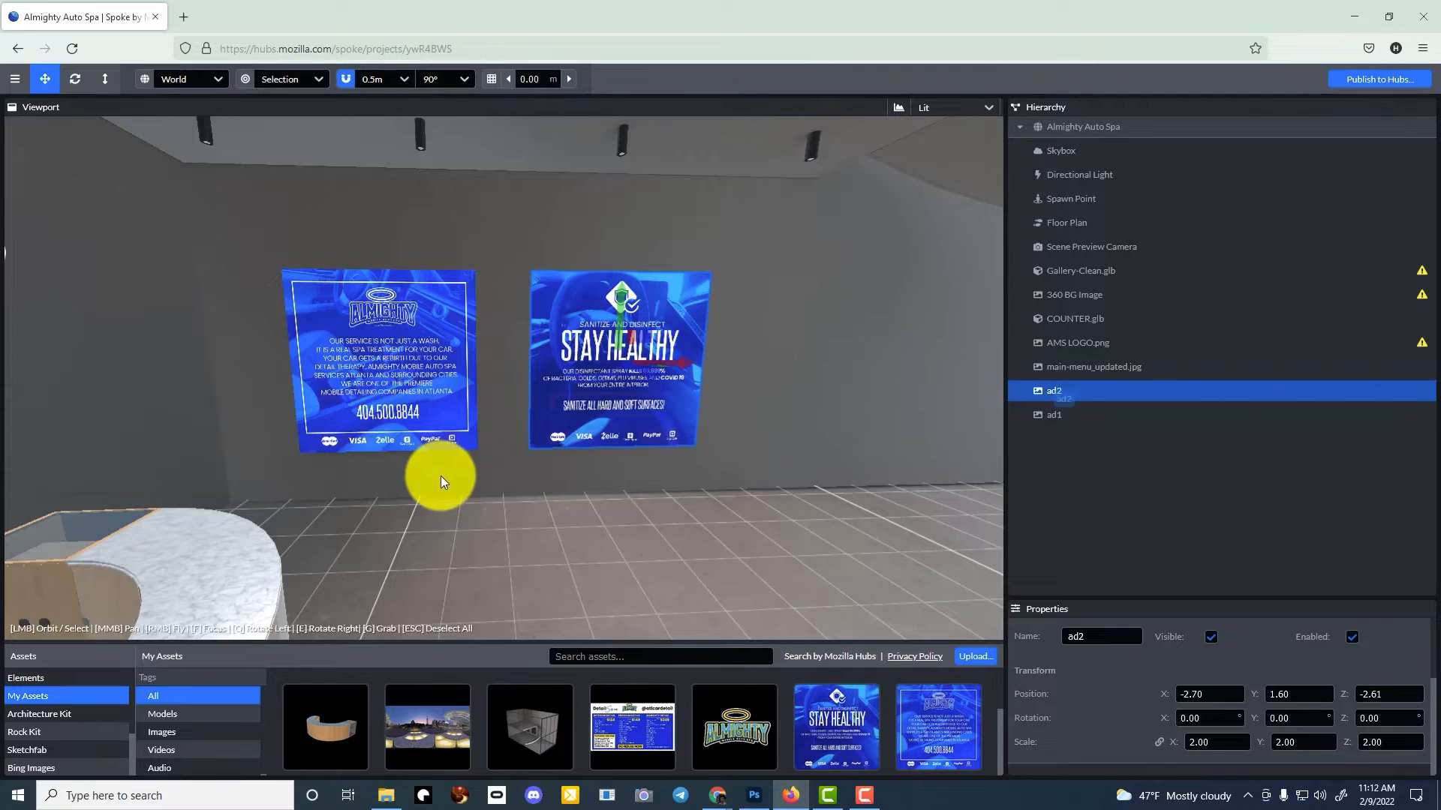
- Add leather-couch_2.glb from the uploaded assets to the scene and scale it uniformly to 0.1
right_drag(440, 476, 714, 418)
scroll(631, 752, down, 5)
click(325, 709)
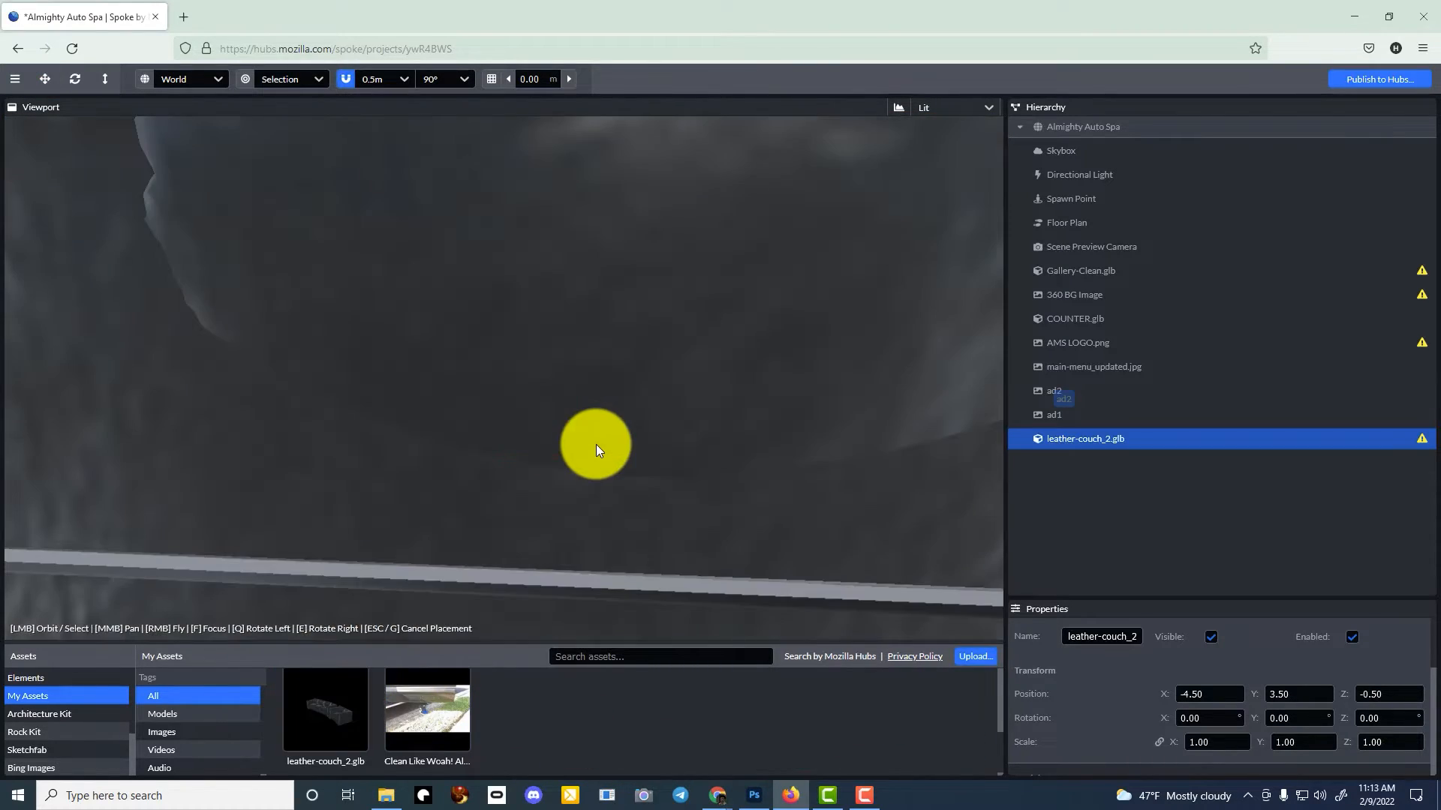
click(595, 445)
key(f)
click(1216, 742)
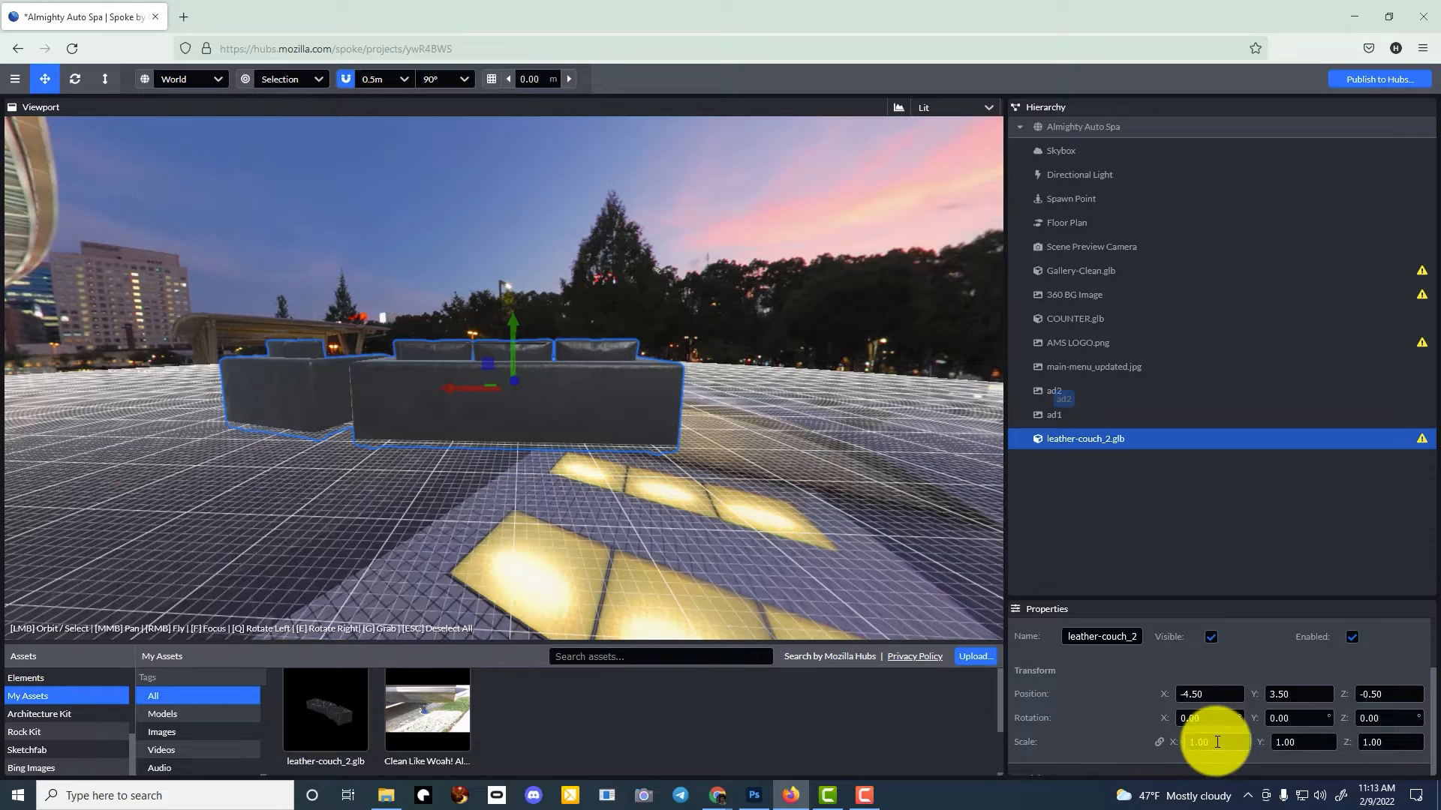
text(0.1)
scroll(458, 364, up, 10)
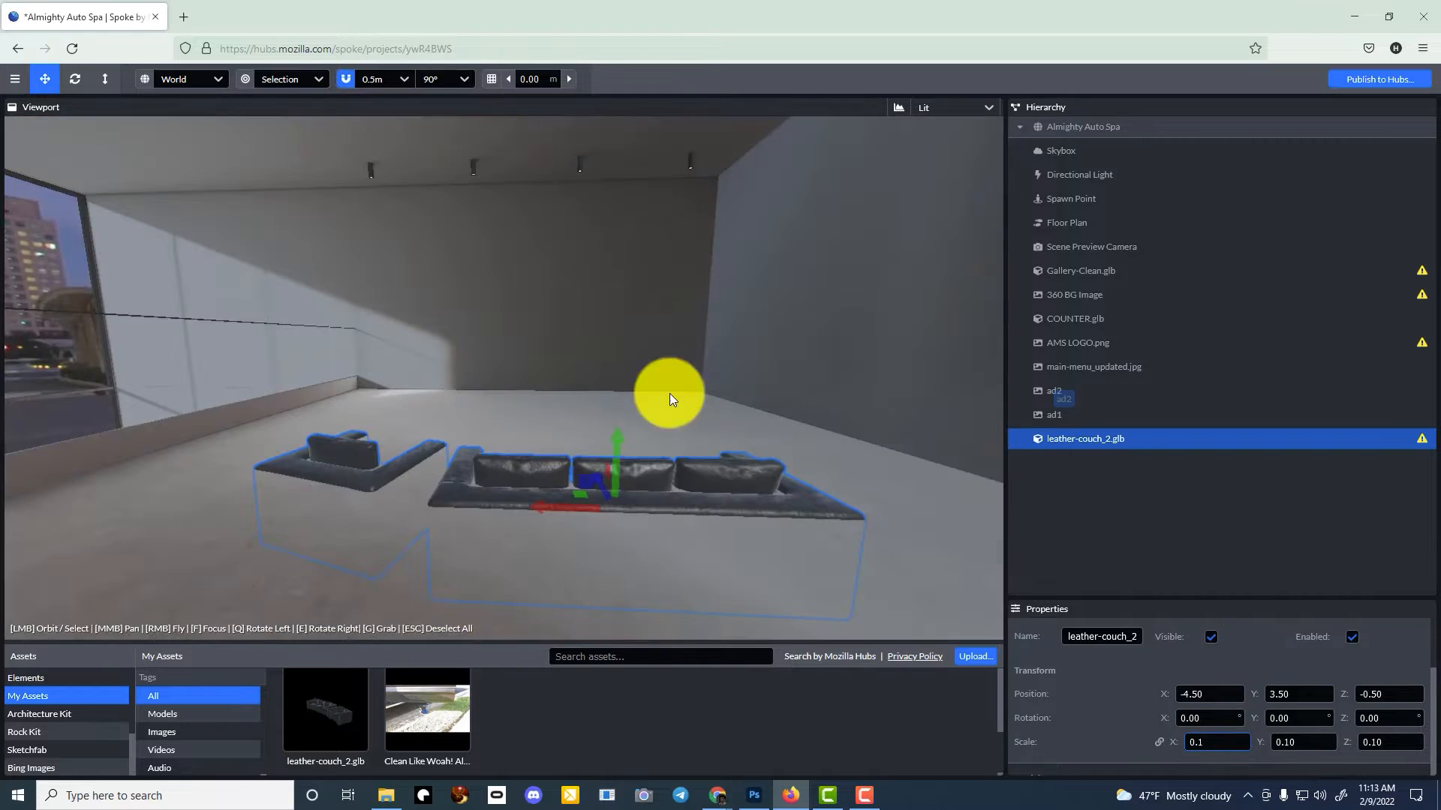
- Move the couch onto the upper floor at X -2.80, Y 4.20, Z 2.40 and rotate it 184° about Y
drag(1254, 695, 1285, 693)
drag(1254, 718, 1392, 718)
drag(1166, 695, 1381, 694)
drag(1253, 697, 1260, 697)
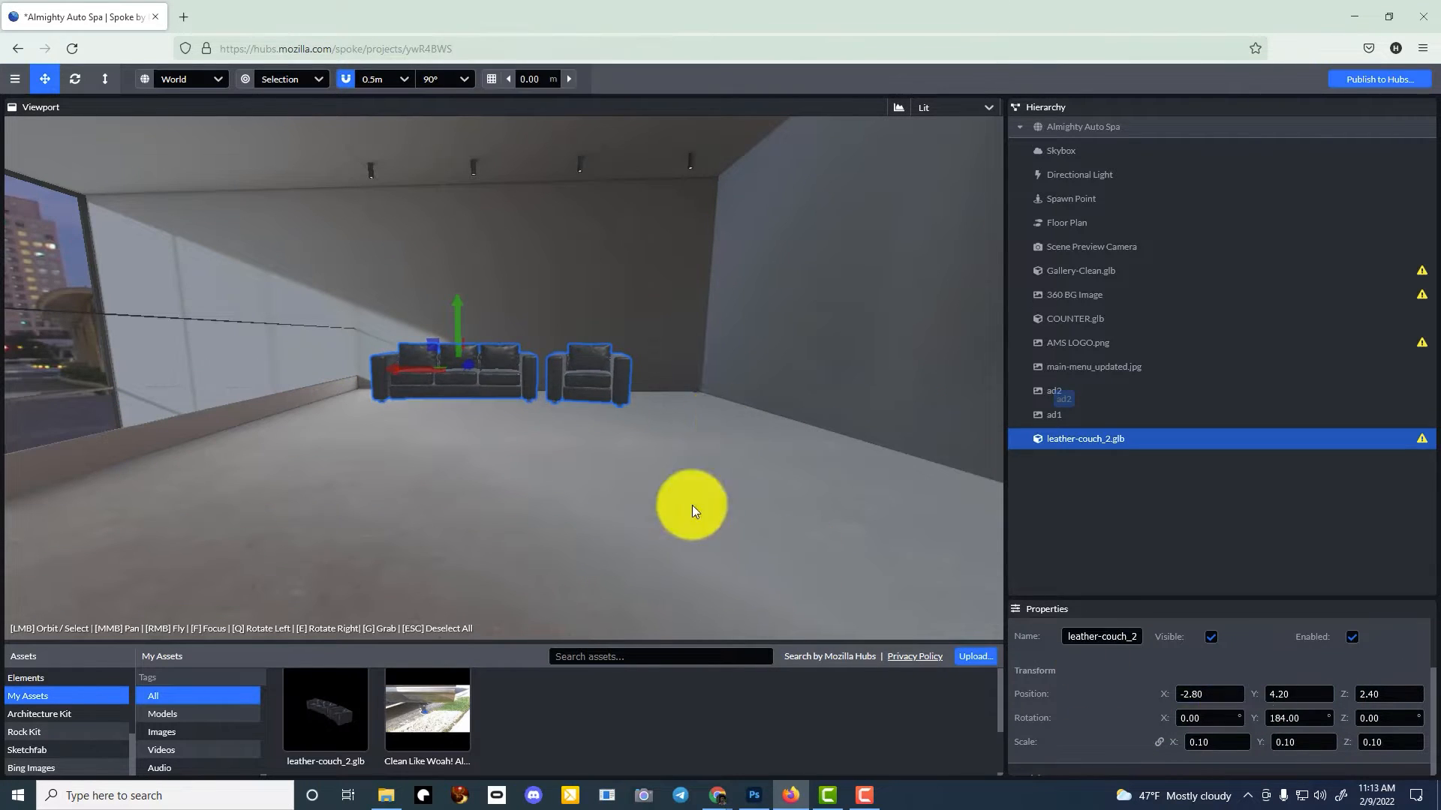
- Straighten the couch against the wall with a Y rotation of 181° and a Z position of 2.80
key(w)
right_drag(692, 507, 563, 444)
key(s)
key(w)
key(s)
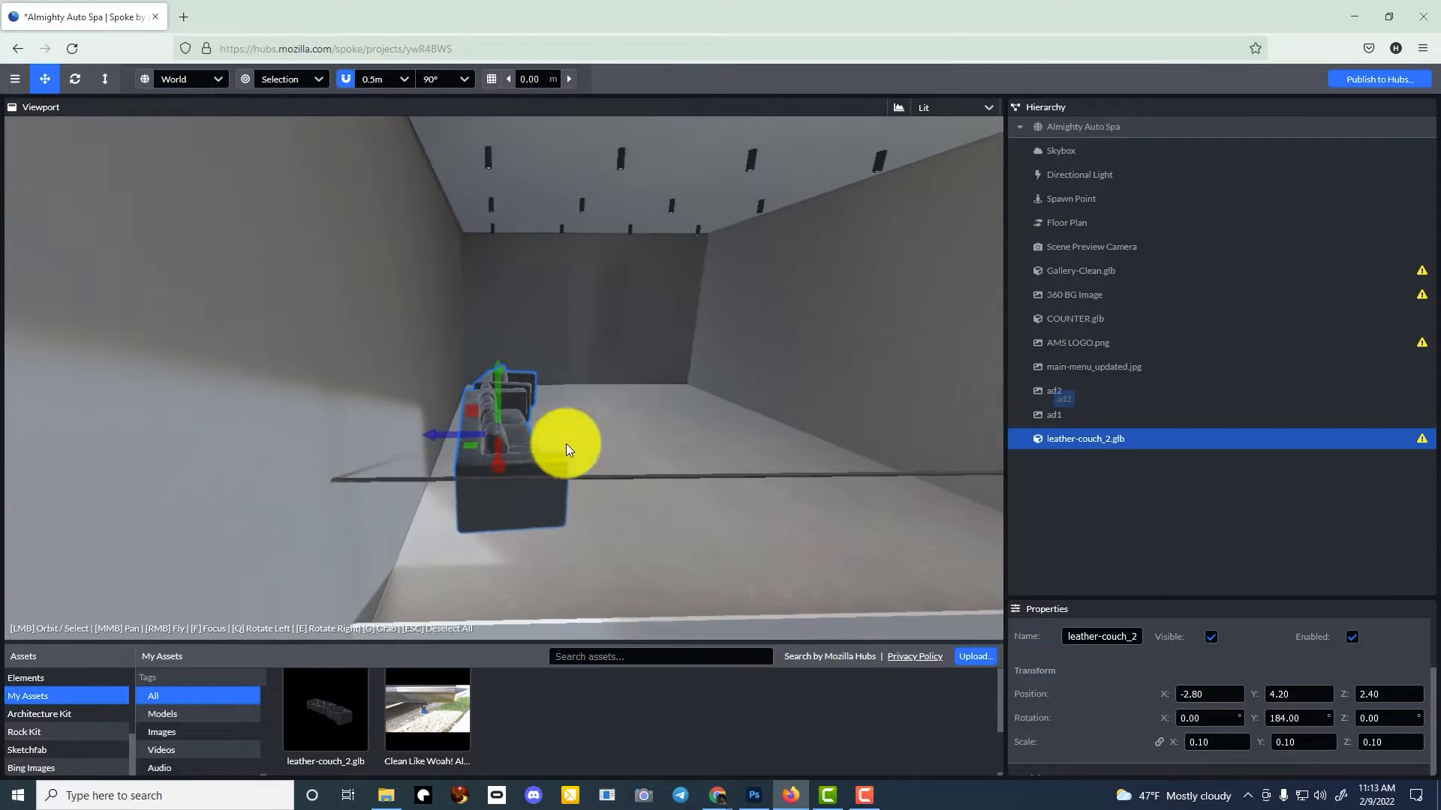
drag(1254, 720, 1240, 722)
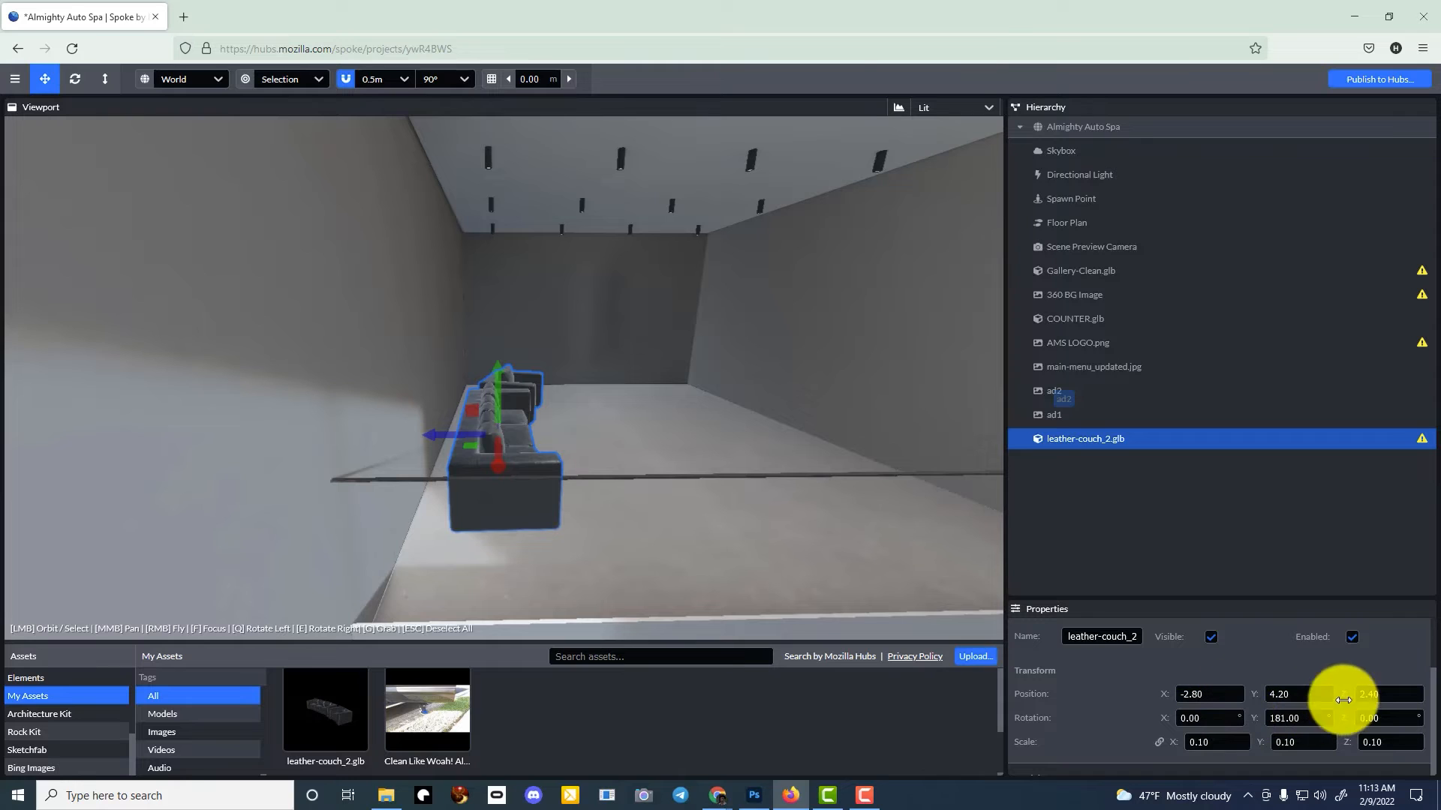
drag(1344, 694, 1365, 696)
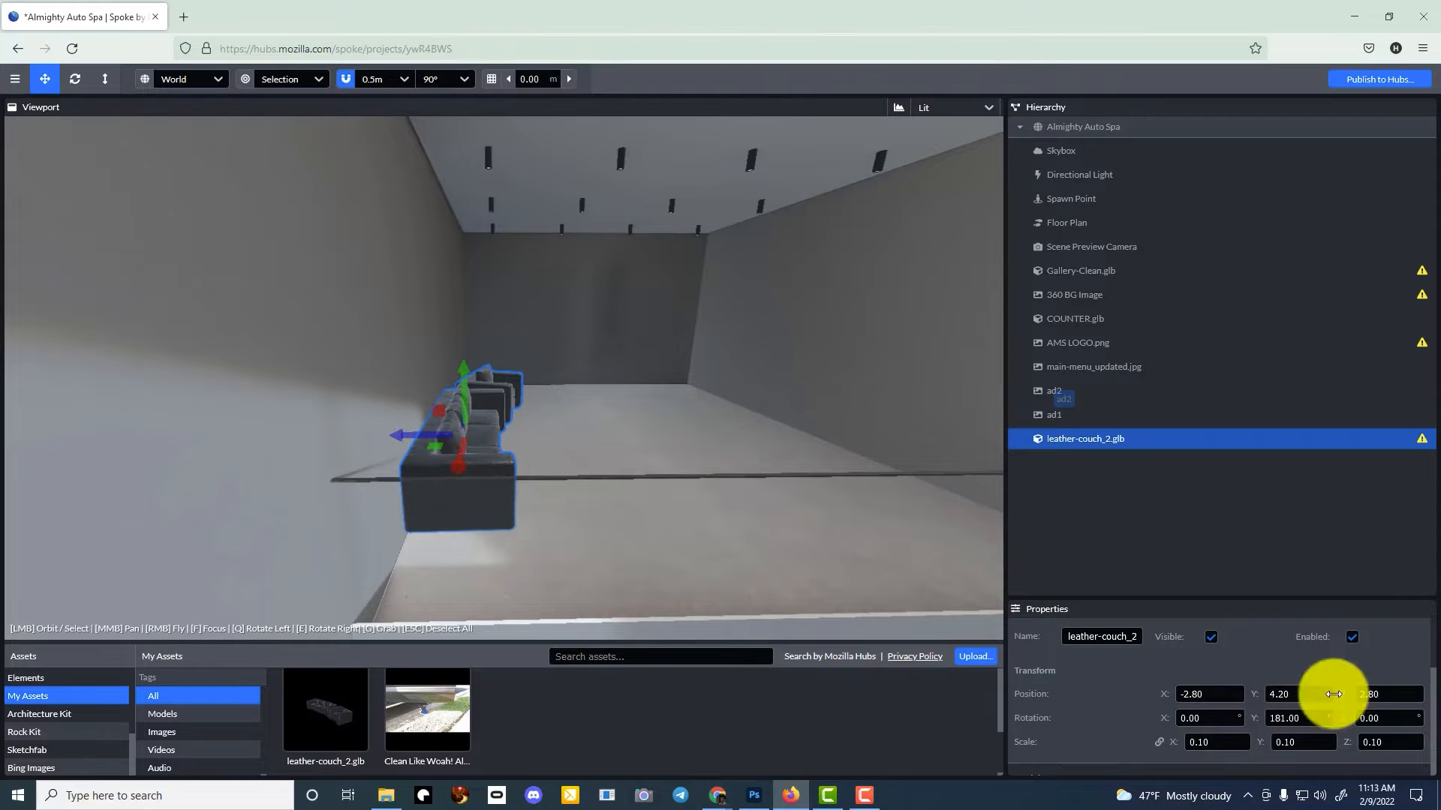
- Shift the couch along the wall to X -2.70 and check a small Z nudge toward the wall
right_drag(717, 421, 720, 421)
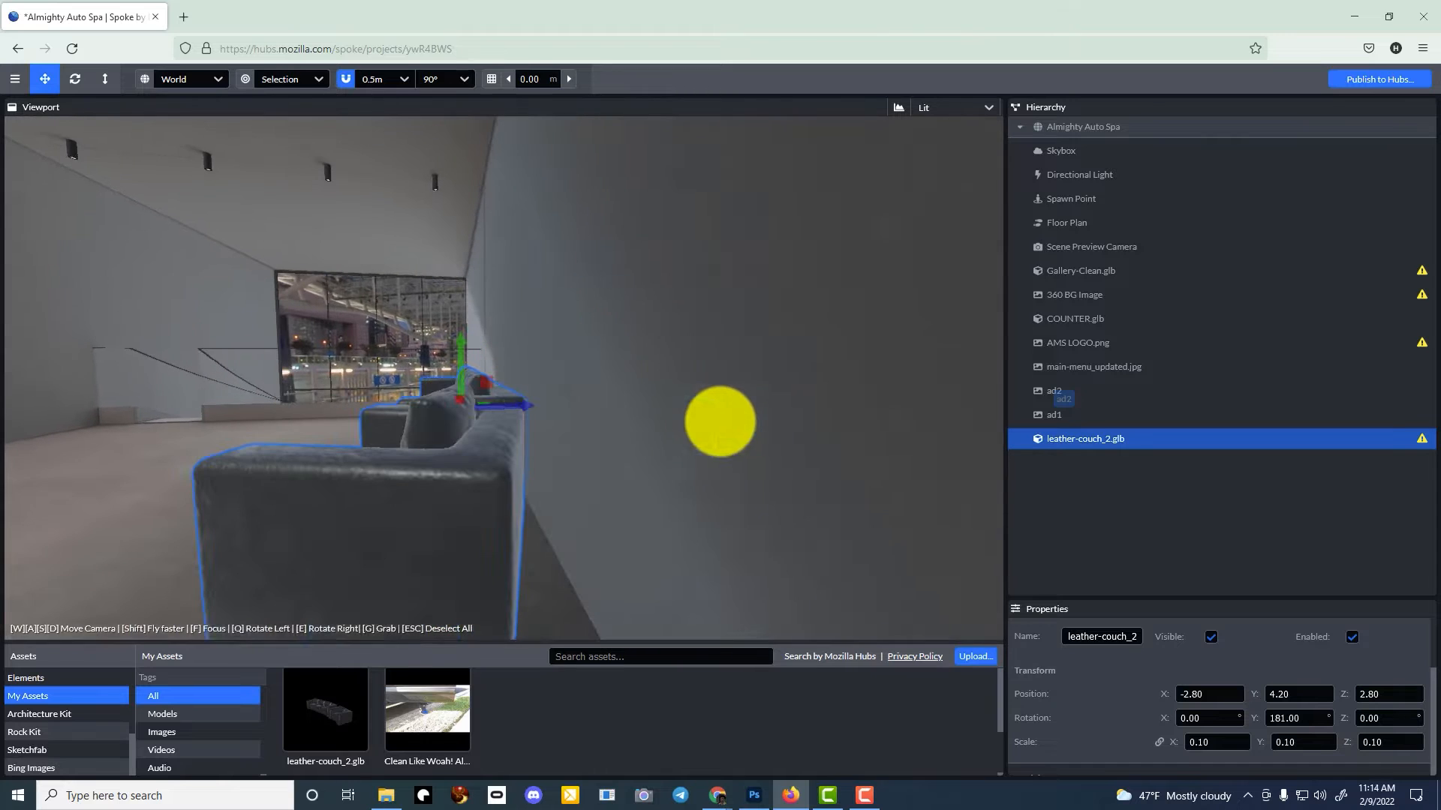
click(1191, 690)
key(Up)
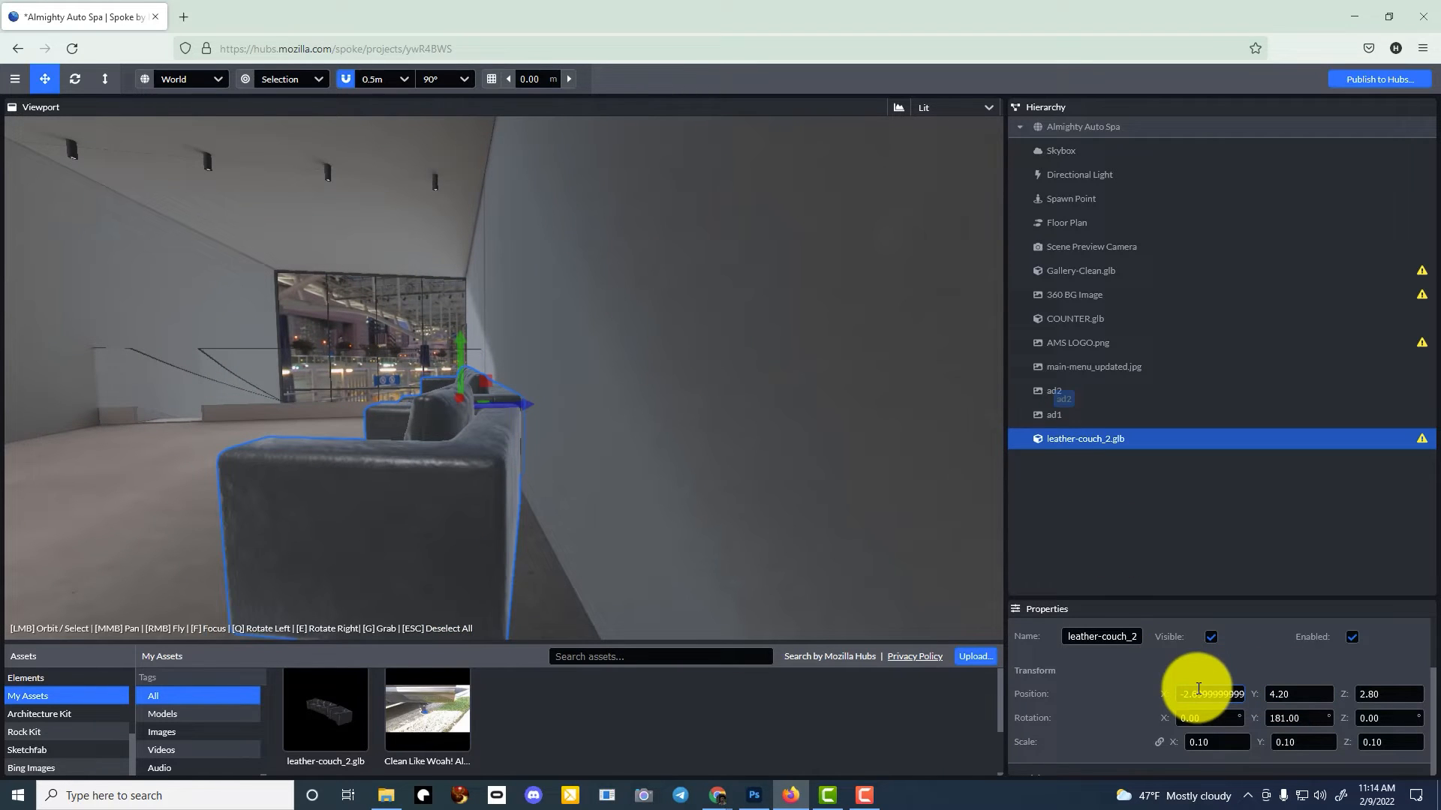
click(1375, 696)
key(Up)
key(Down)
- Place the Clean Like Woah video on the upper floor's end wall at X -4.00, Y 5.50, Z -2.50, scale it to 6, and save
right_drag(720, 421, 461, 421)
click(460, 691)
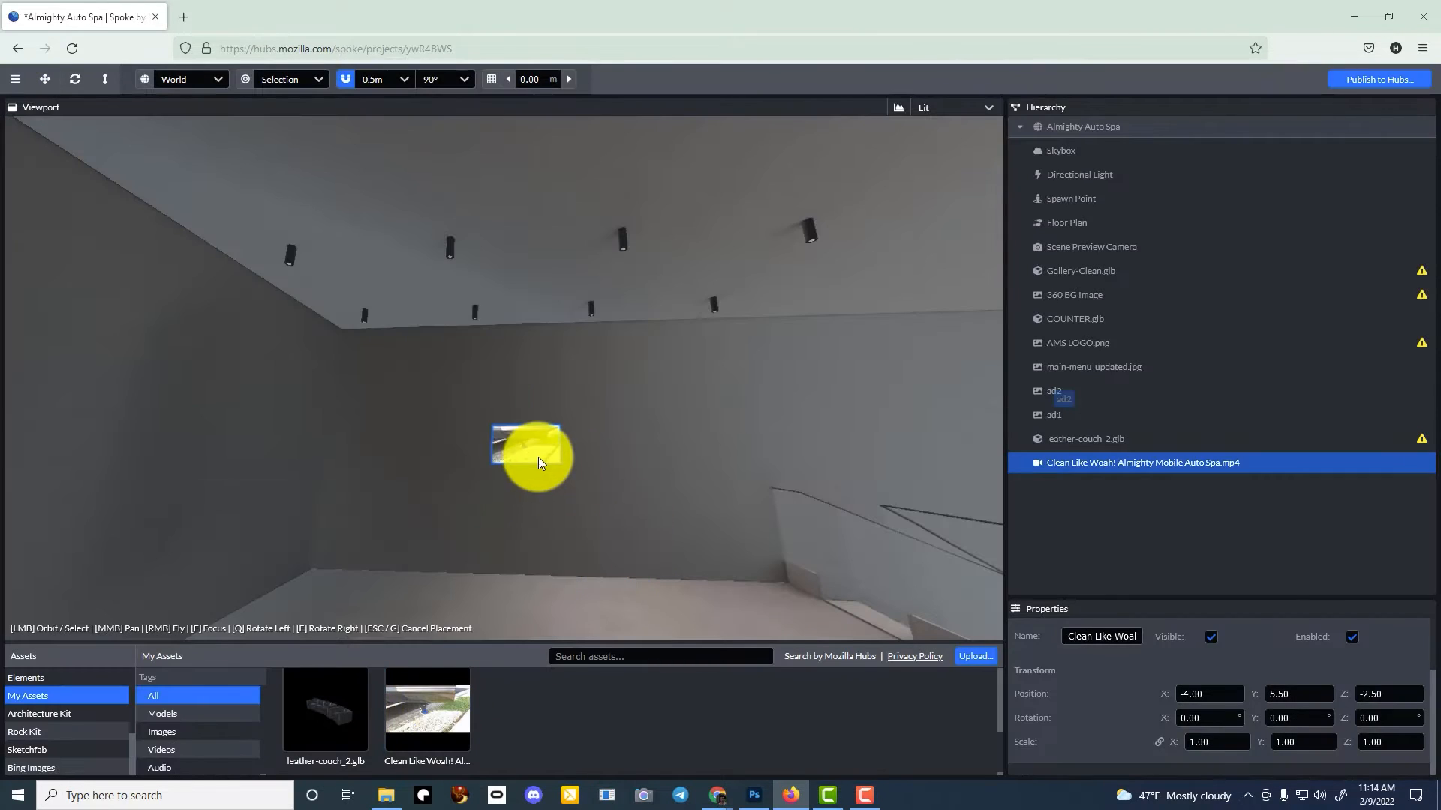
click(538, 457)
right_drag(721, 421, 485, 500)
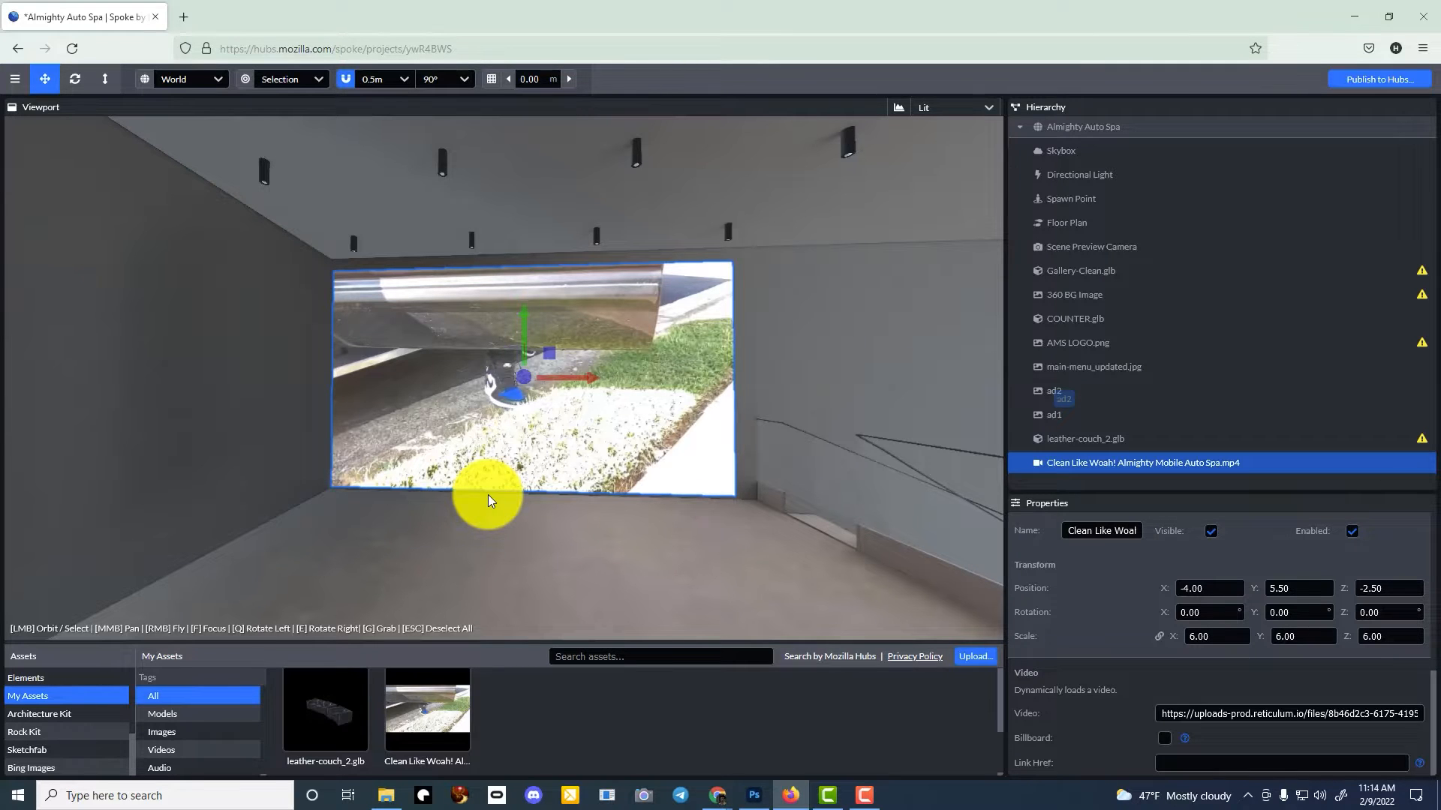
key(ctrl+s)
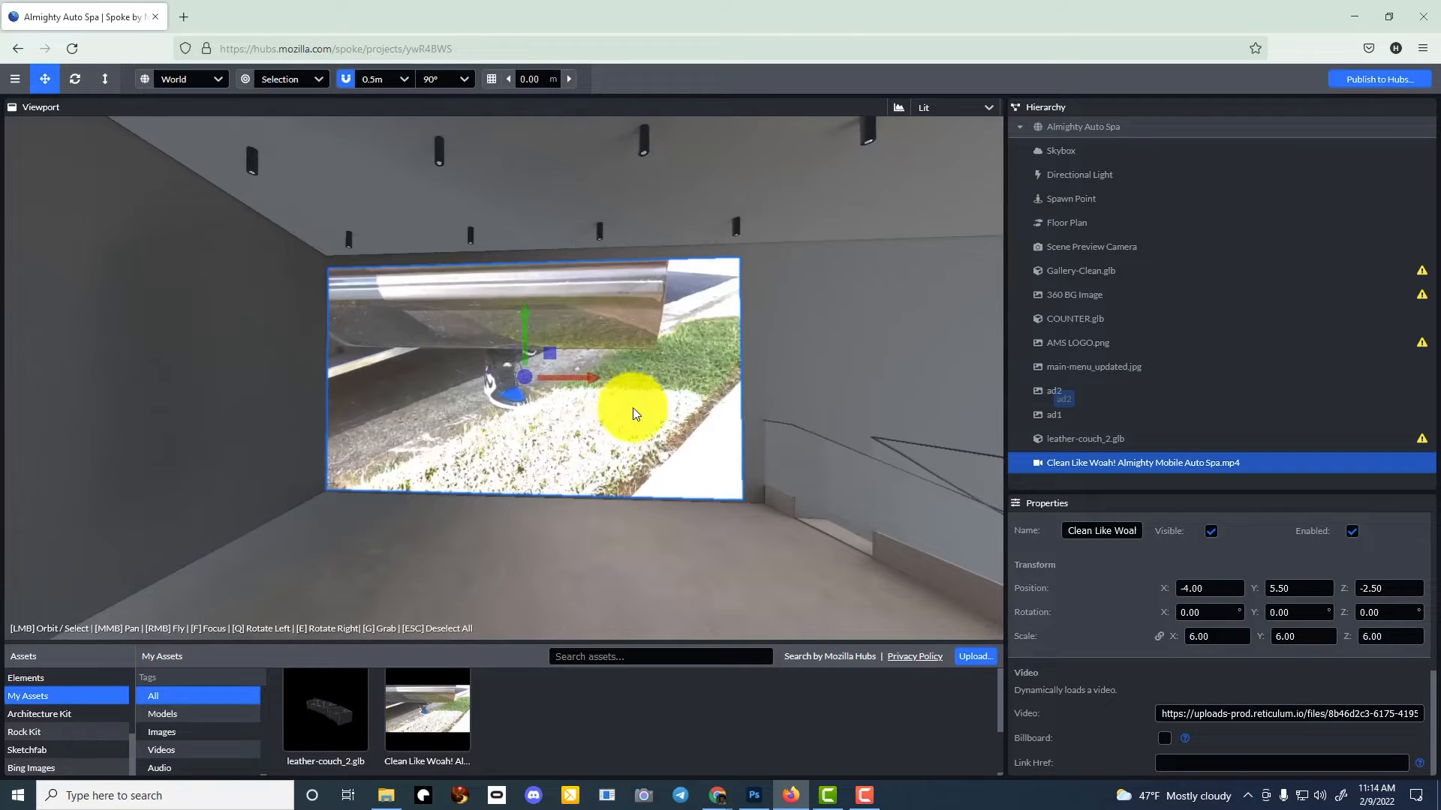
- Set the video's Z position to -2.615 so it sits flush against the wall, and save the project
right_drag(642, 412, 714, 418)
key(s)
key(w)
drag(1162, 587, 1163, 587)
drag(1351, 591, 1344, 590)
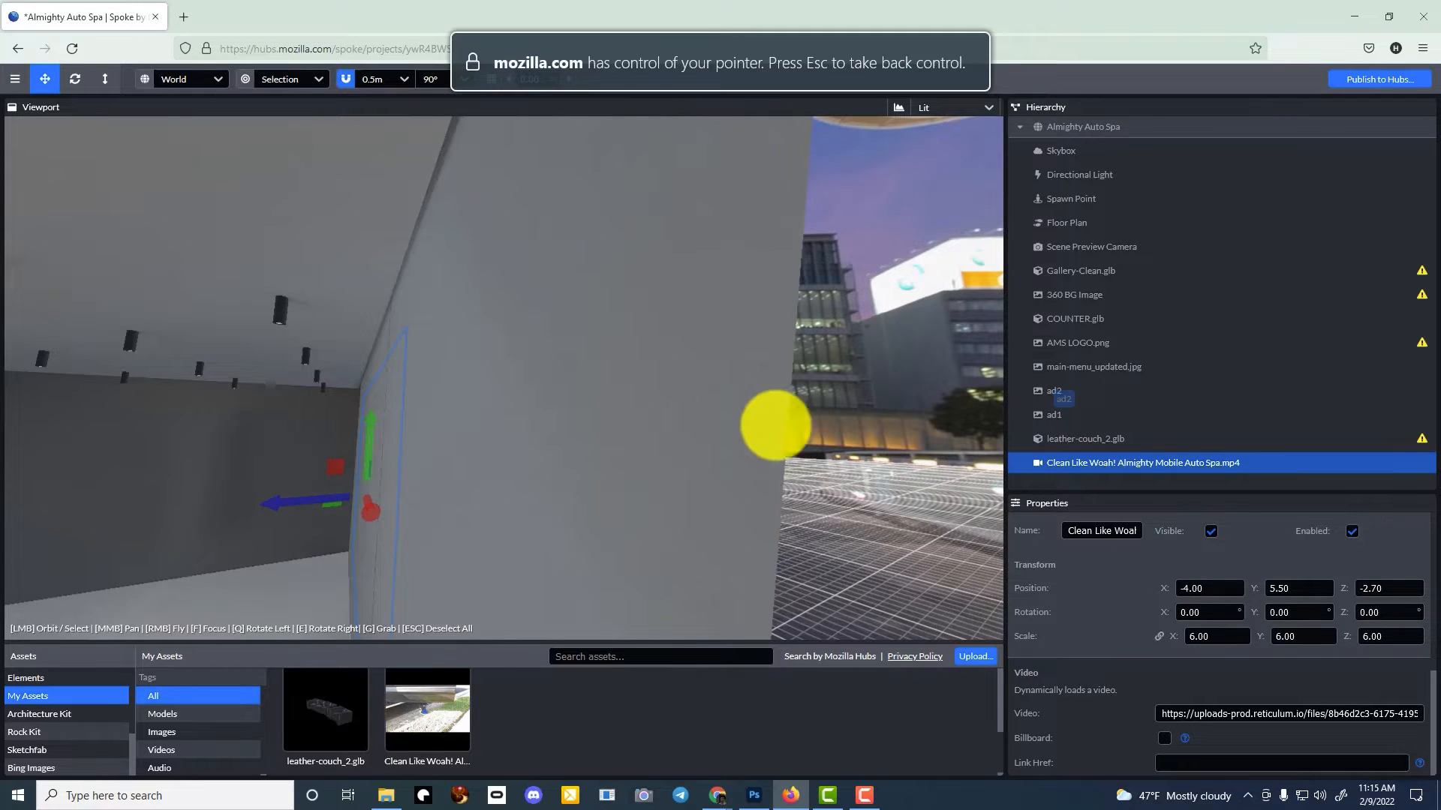
click(1374, 595)
text(-2.615)
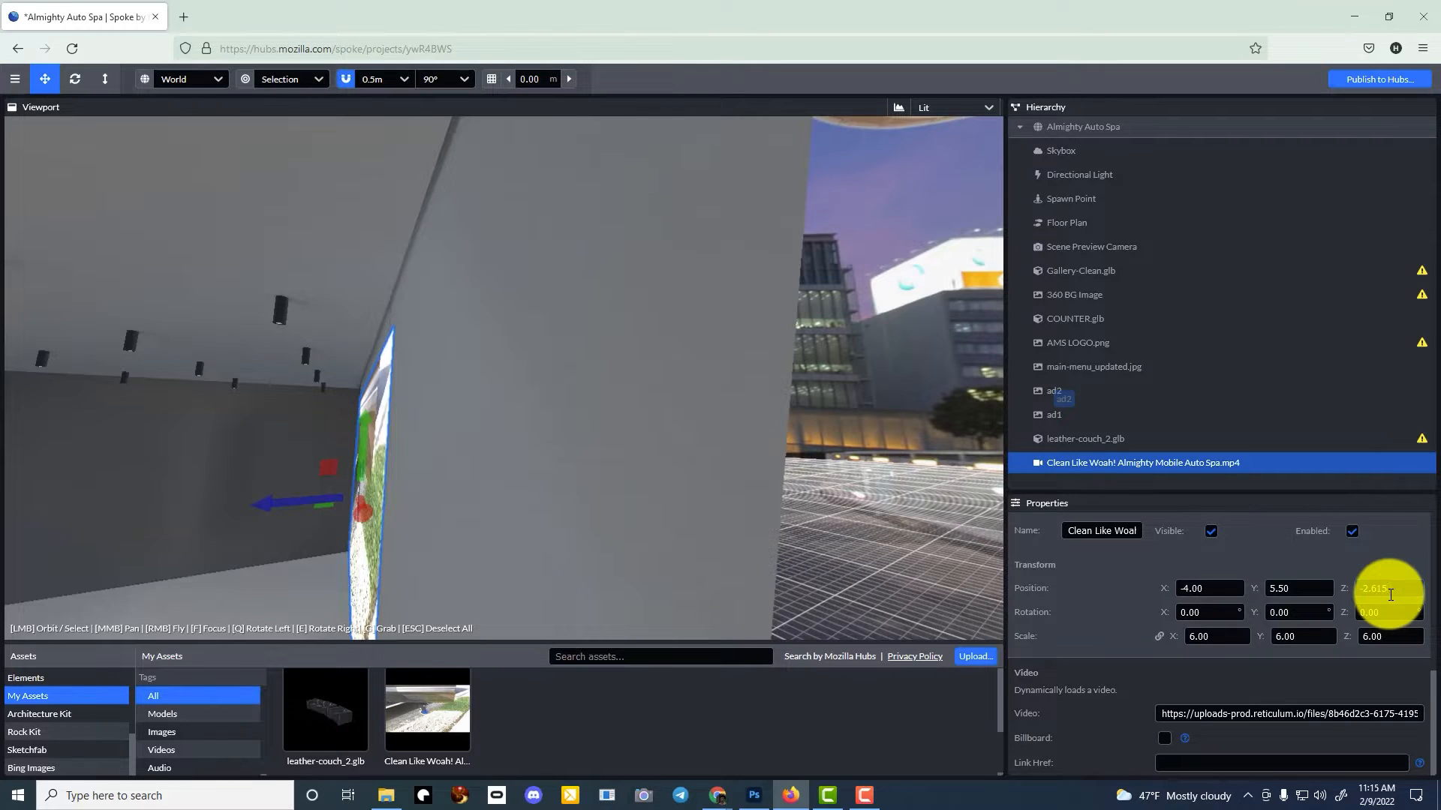
key(ctrl+s)
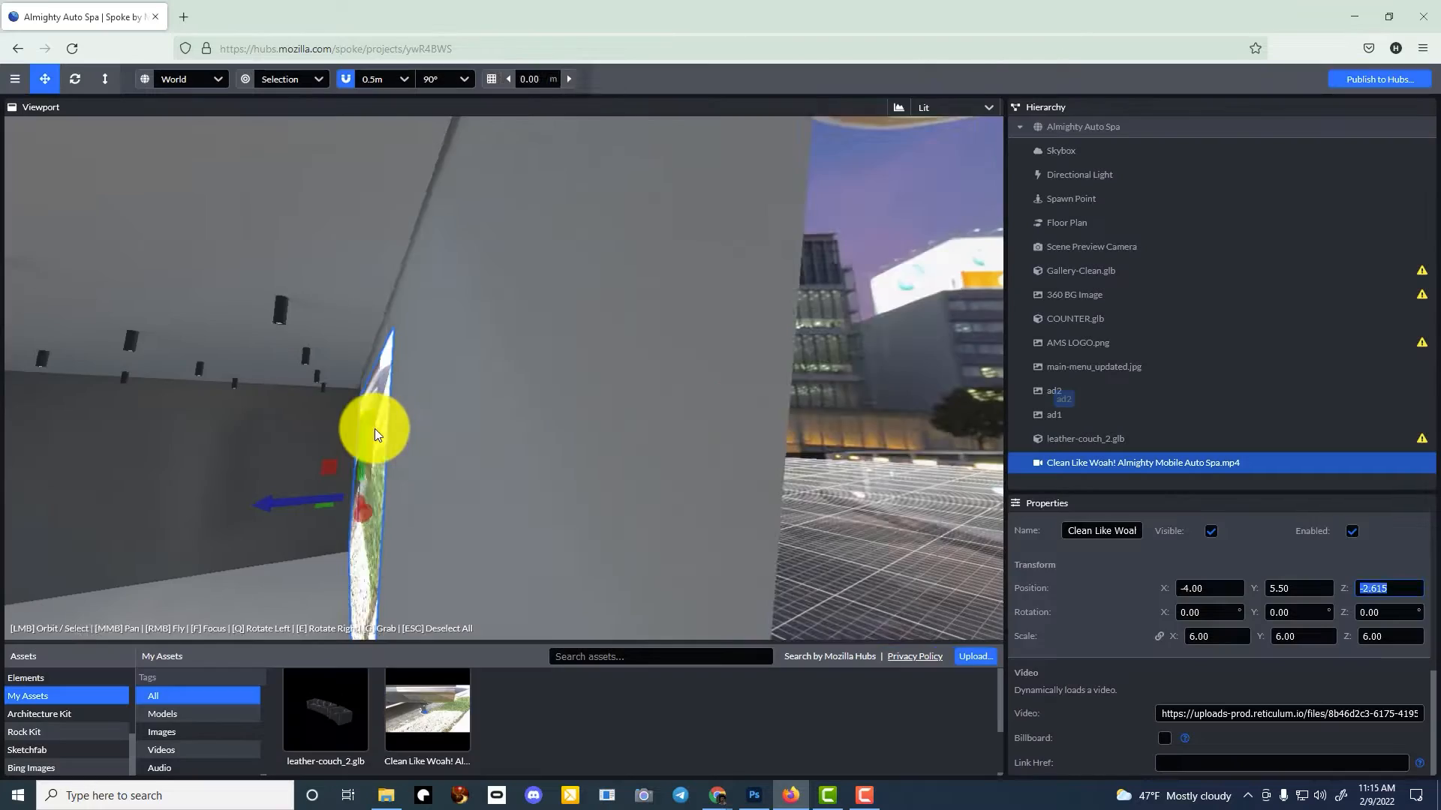
- Raise the video to Y 5.60 on the wall and save the project
right_drag(375, 432, 720, 418)
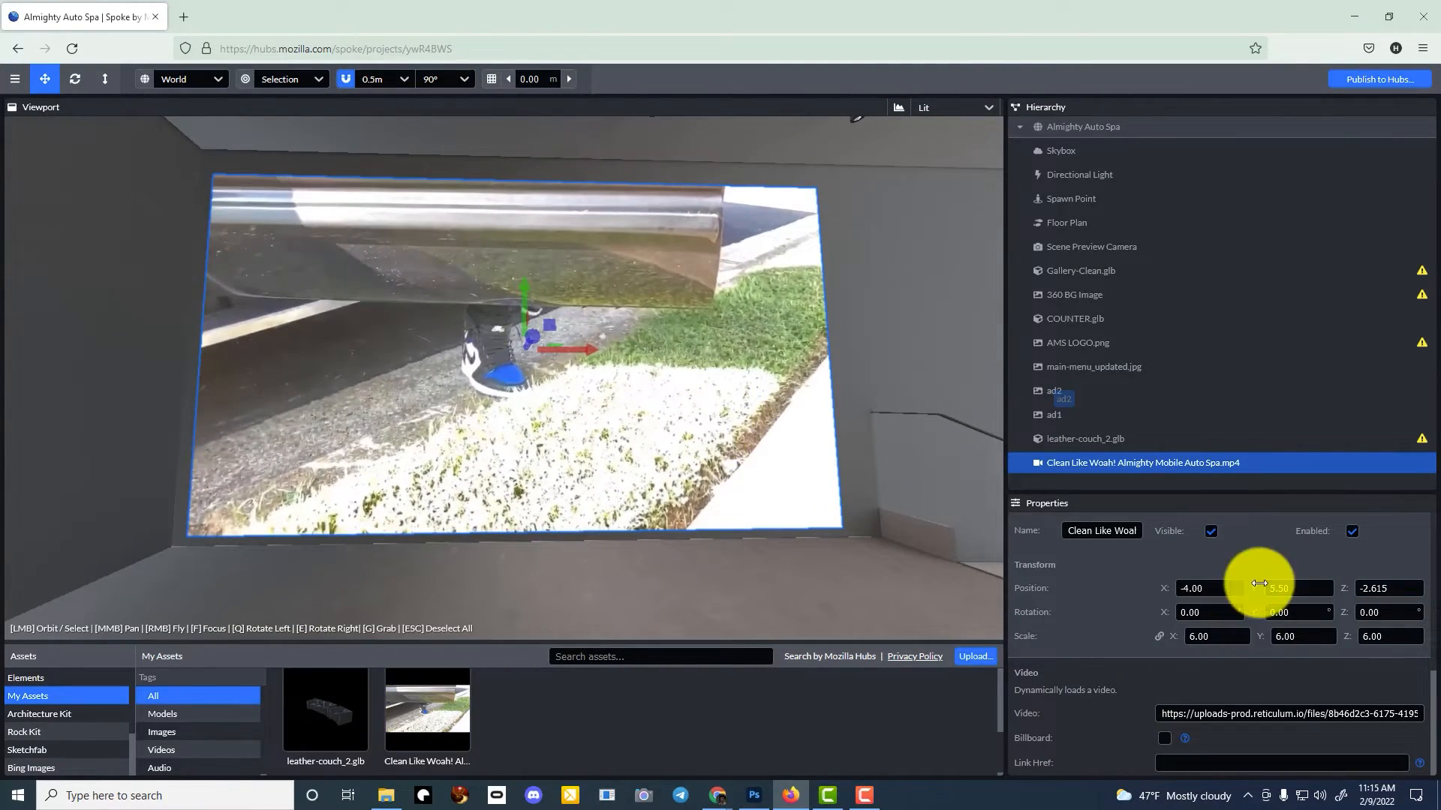
drag(1259, 583, 1268, 588)
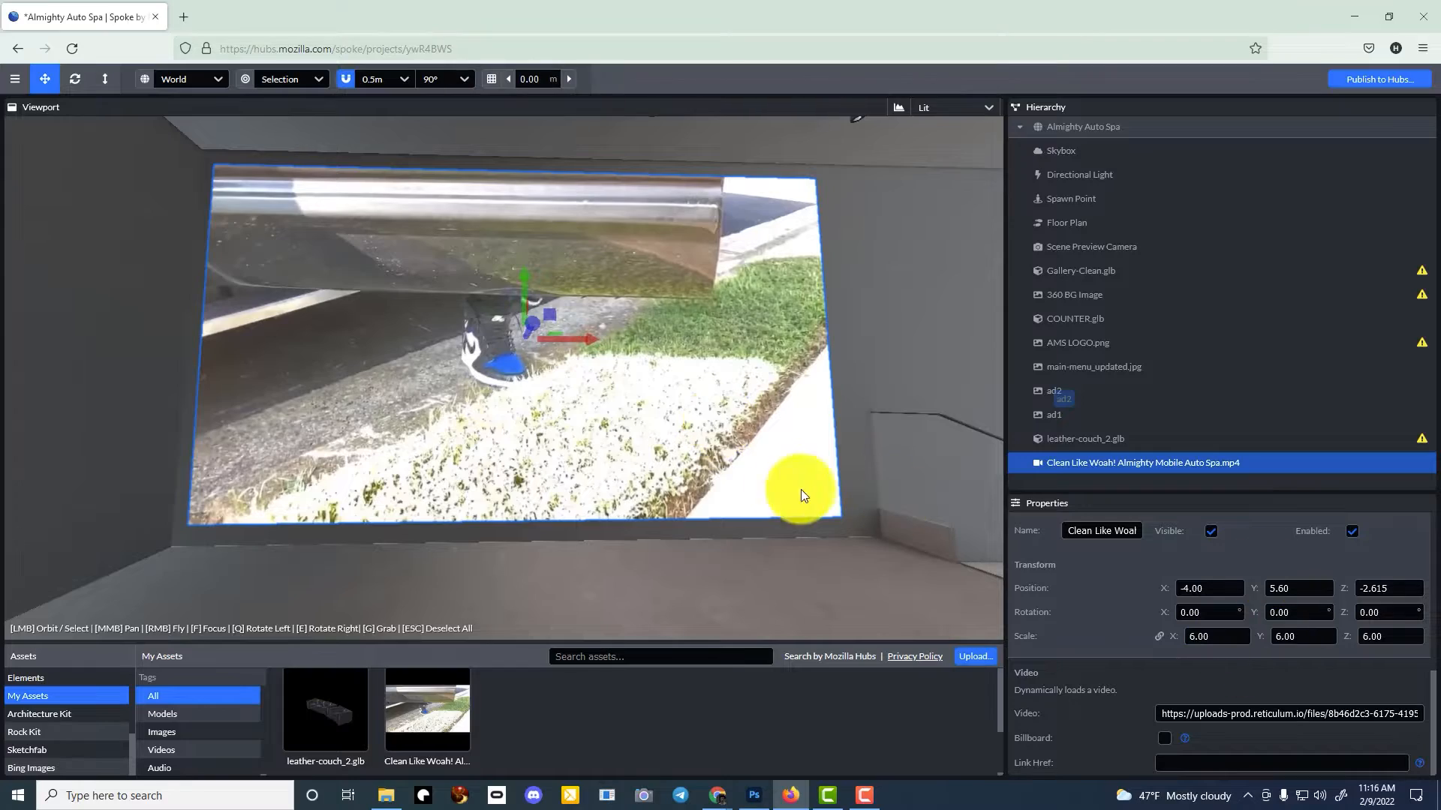
key(ctrl+s)
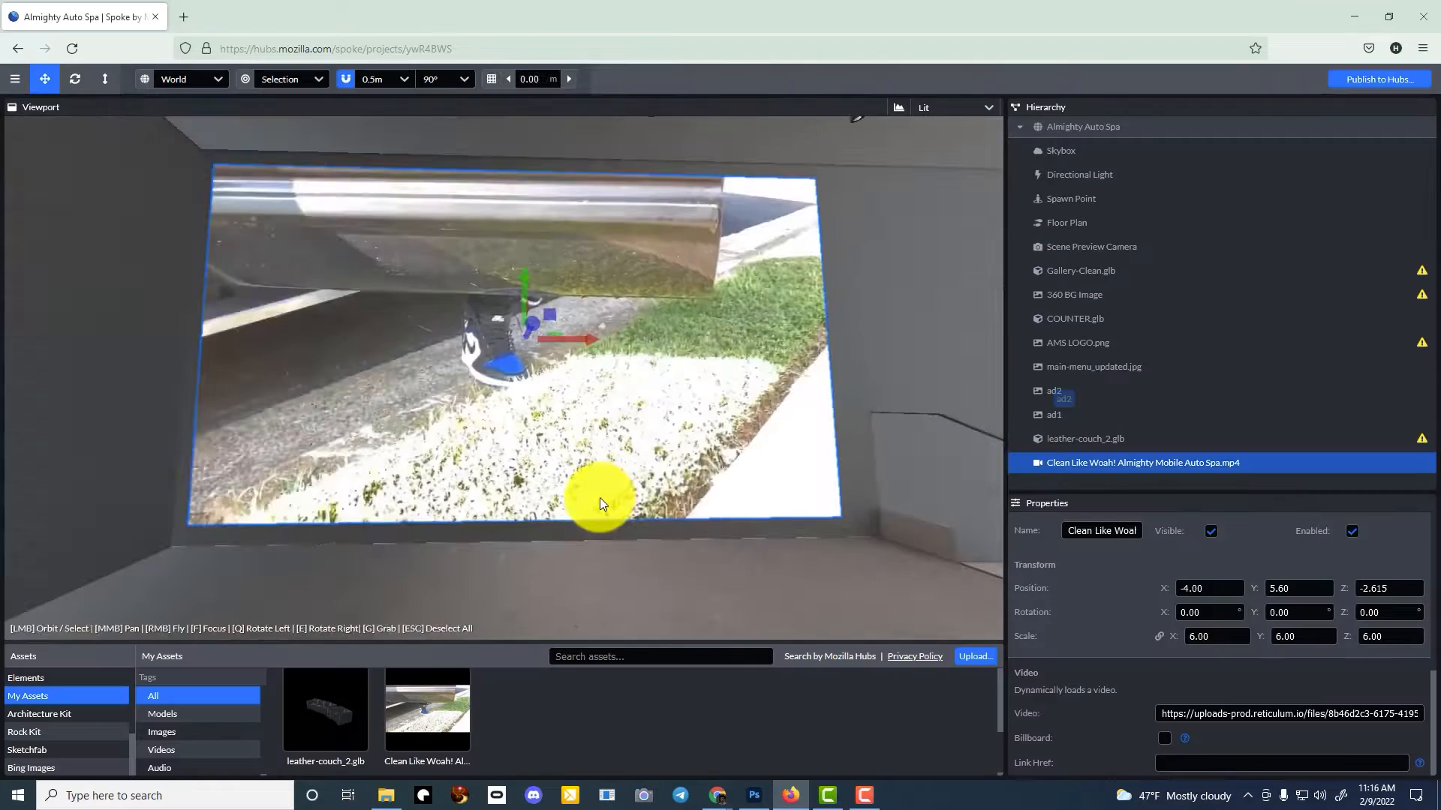
right_drag(601, 497, 721, 422)
key(s)
key(e)
key(q)
key(w)
key(s)
key(ctrl+s)
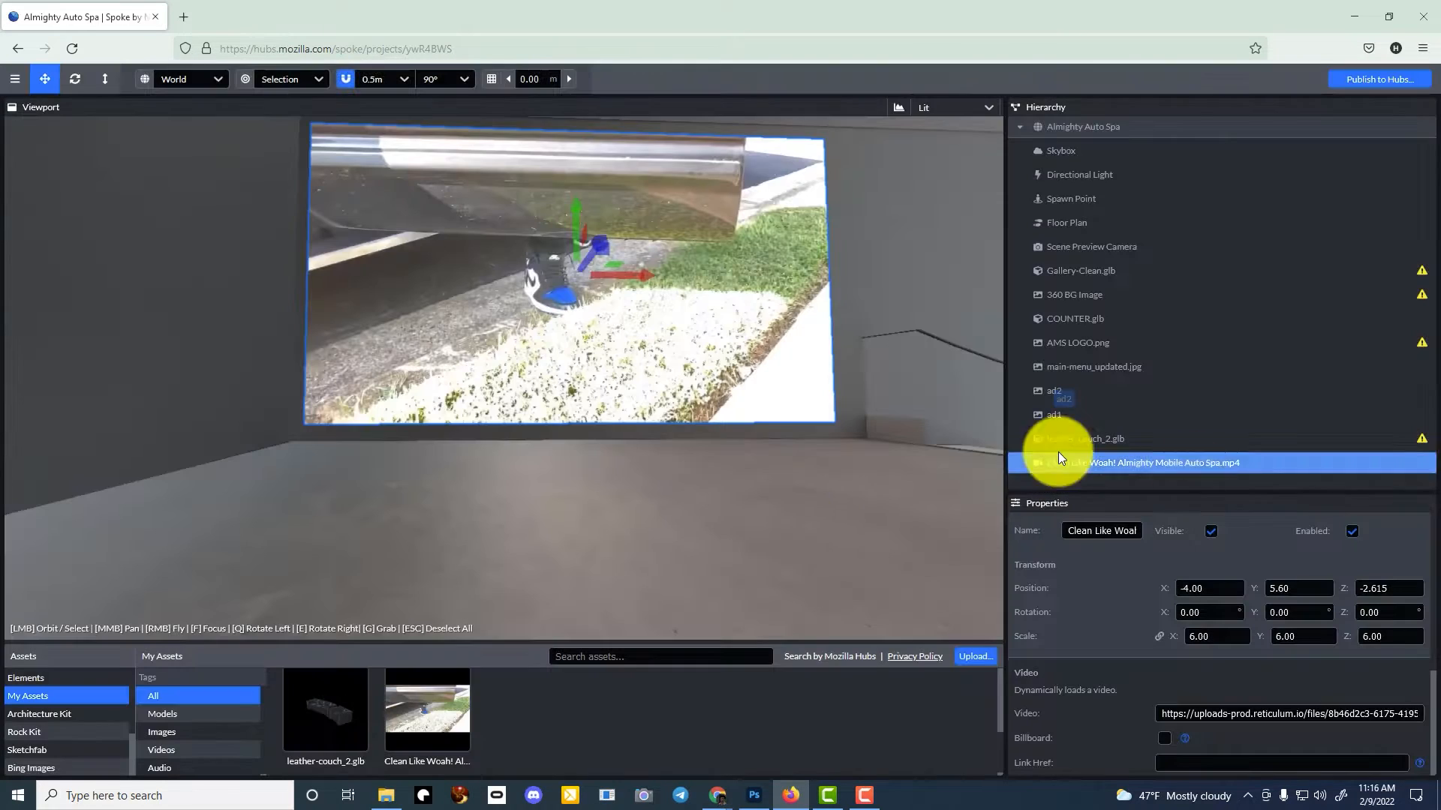
- Clear the selection with the whole gallery in view and publish the Almighty Auto Spa scene to Hubs
click(957, 428)
click(1092, 271)
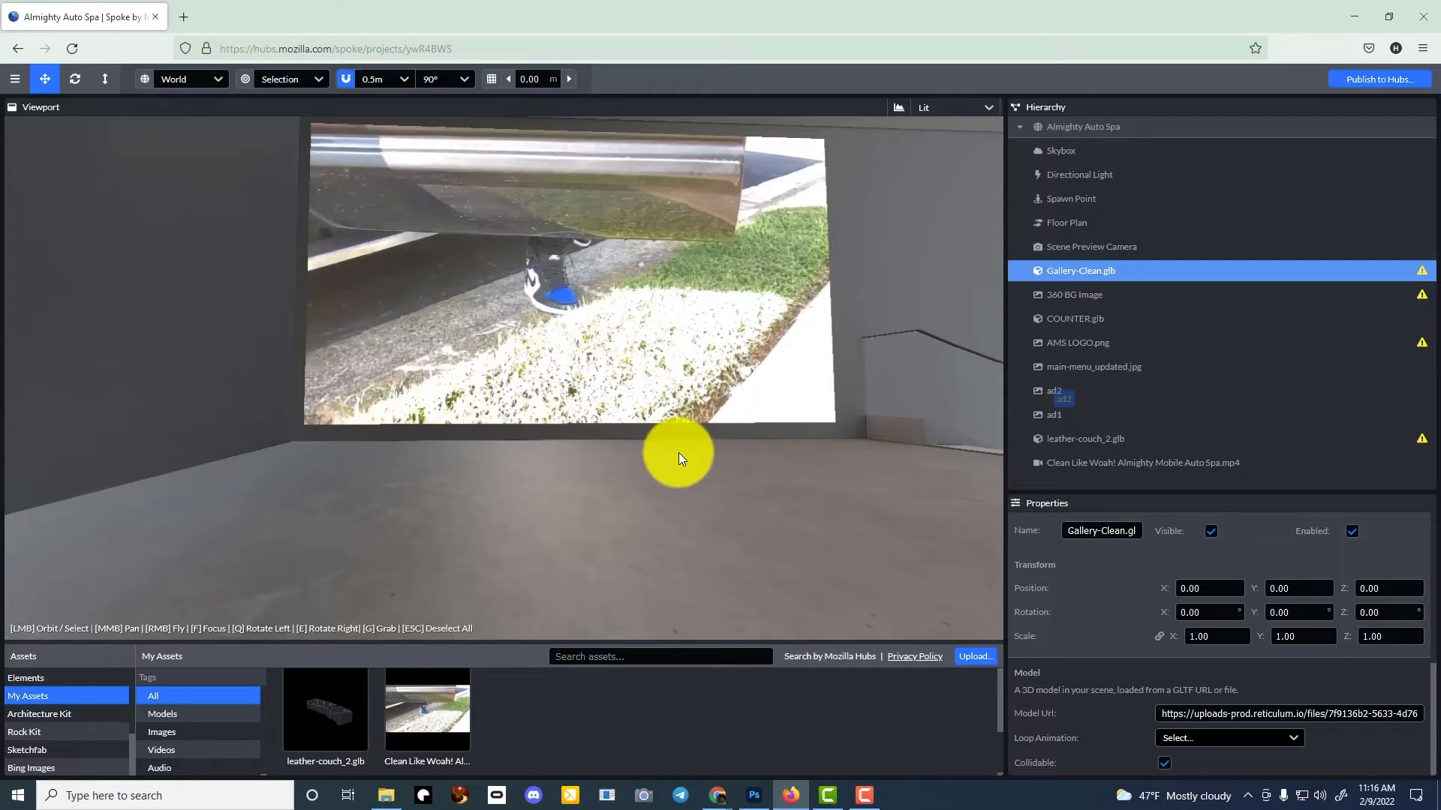
scroll(856, 561, down, 5)
click(865, 581)
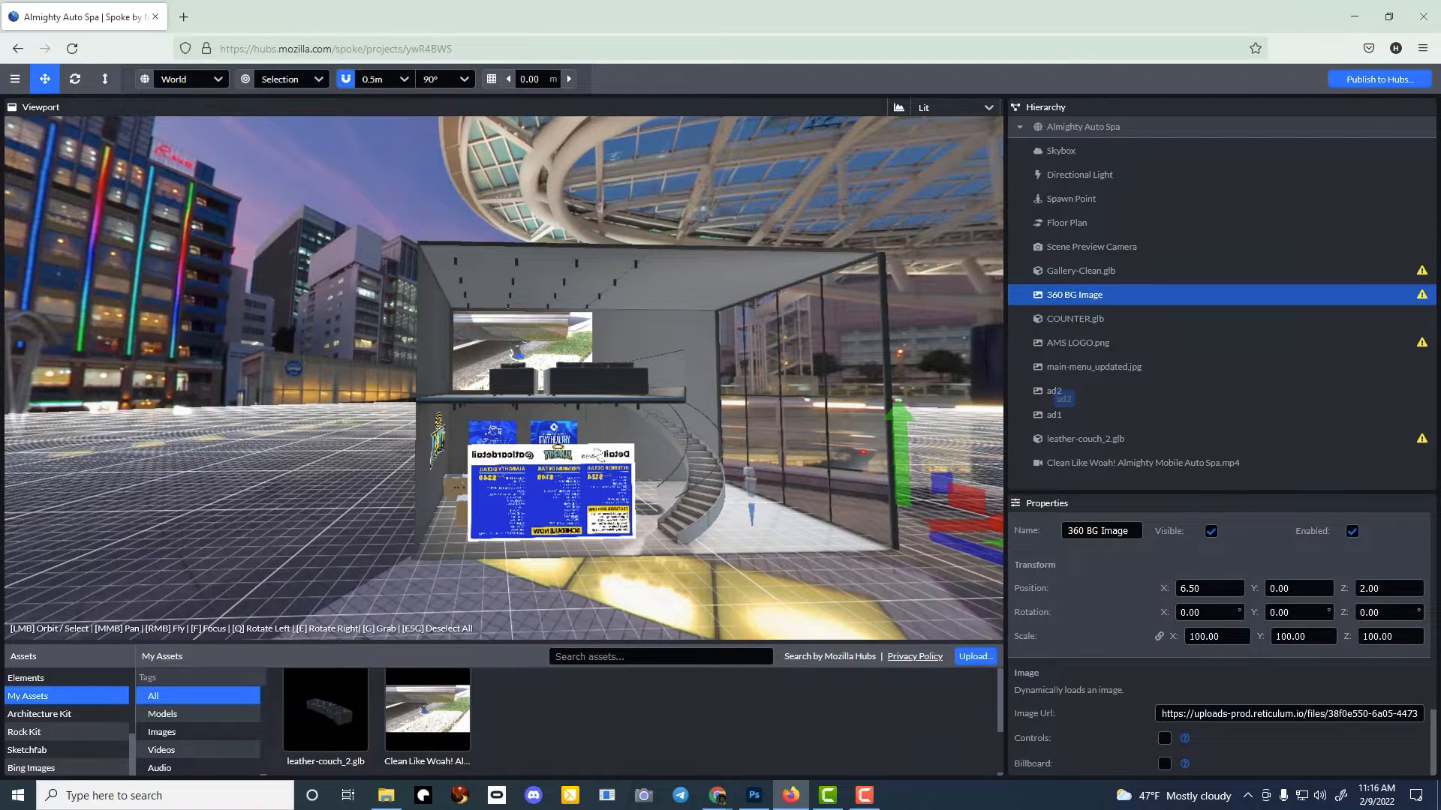
click(1379, 79)
click(903, 513)
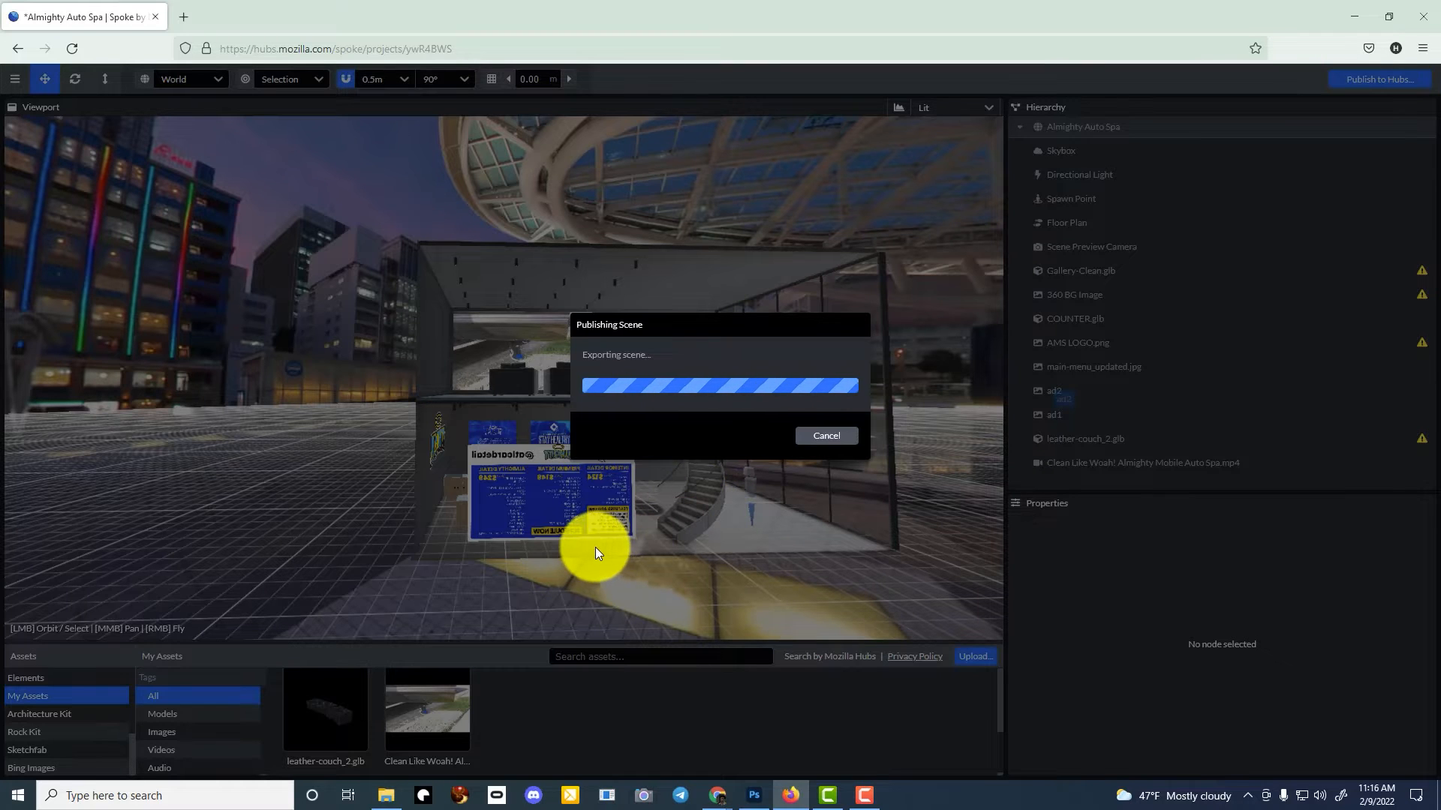
click(914, 596)
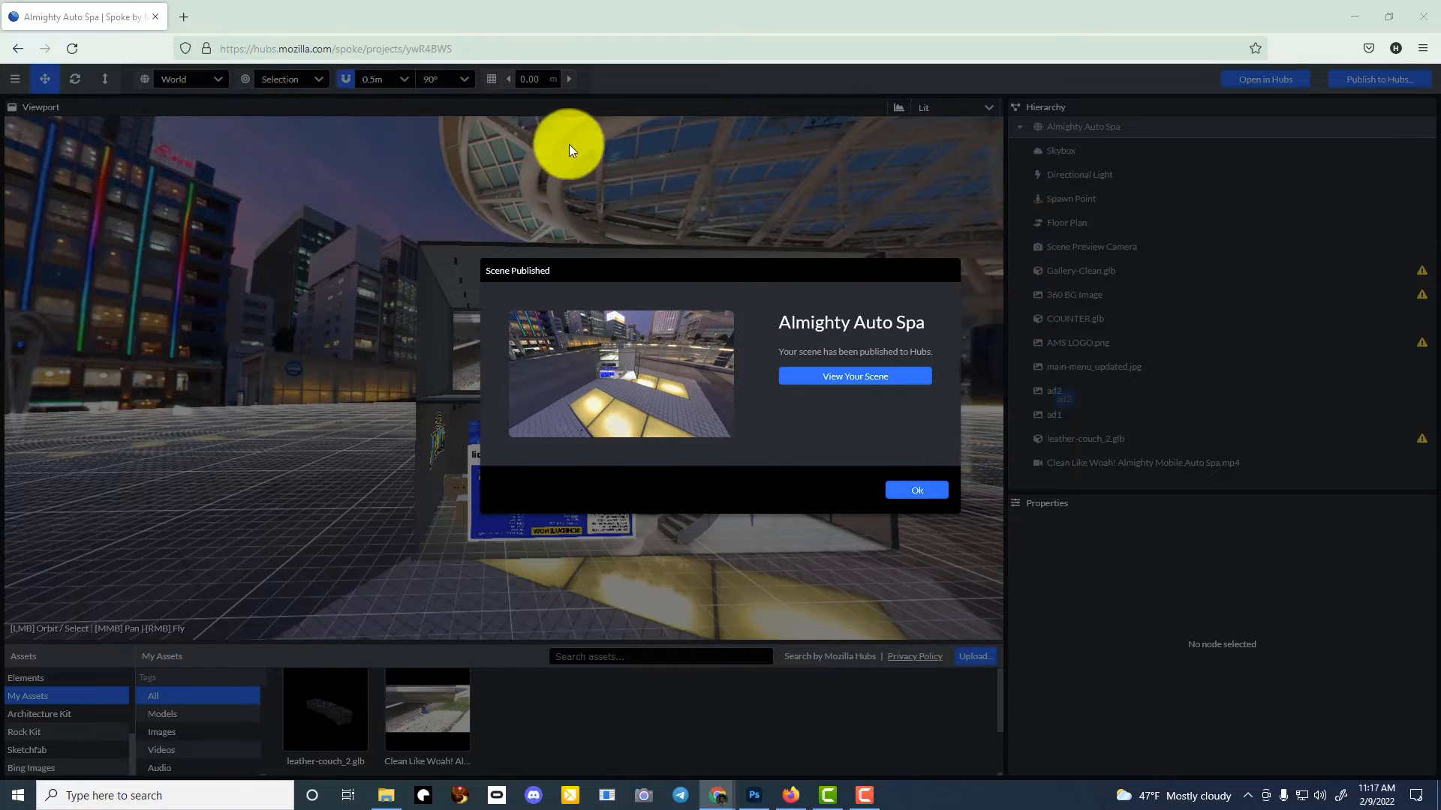
- Open Mozilla Hubs in a new browser tab and create a room
click(184, 18)
click(135, 17)
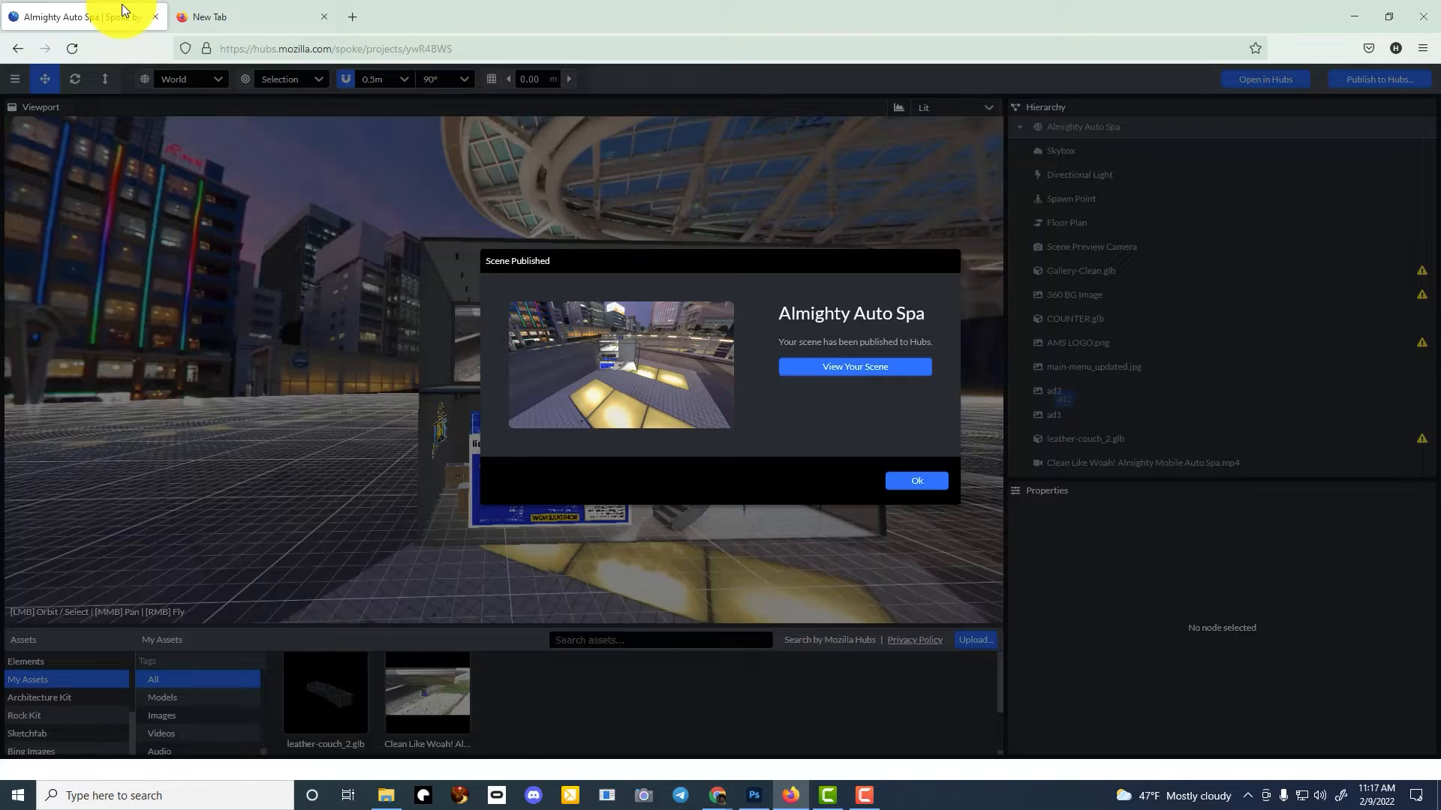
click(233, 22)
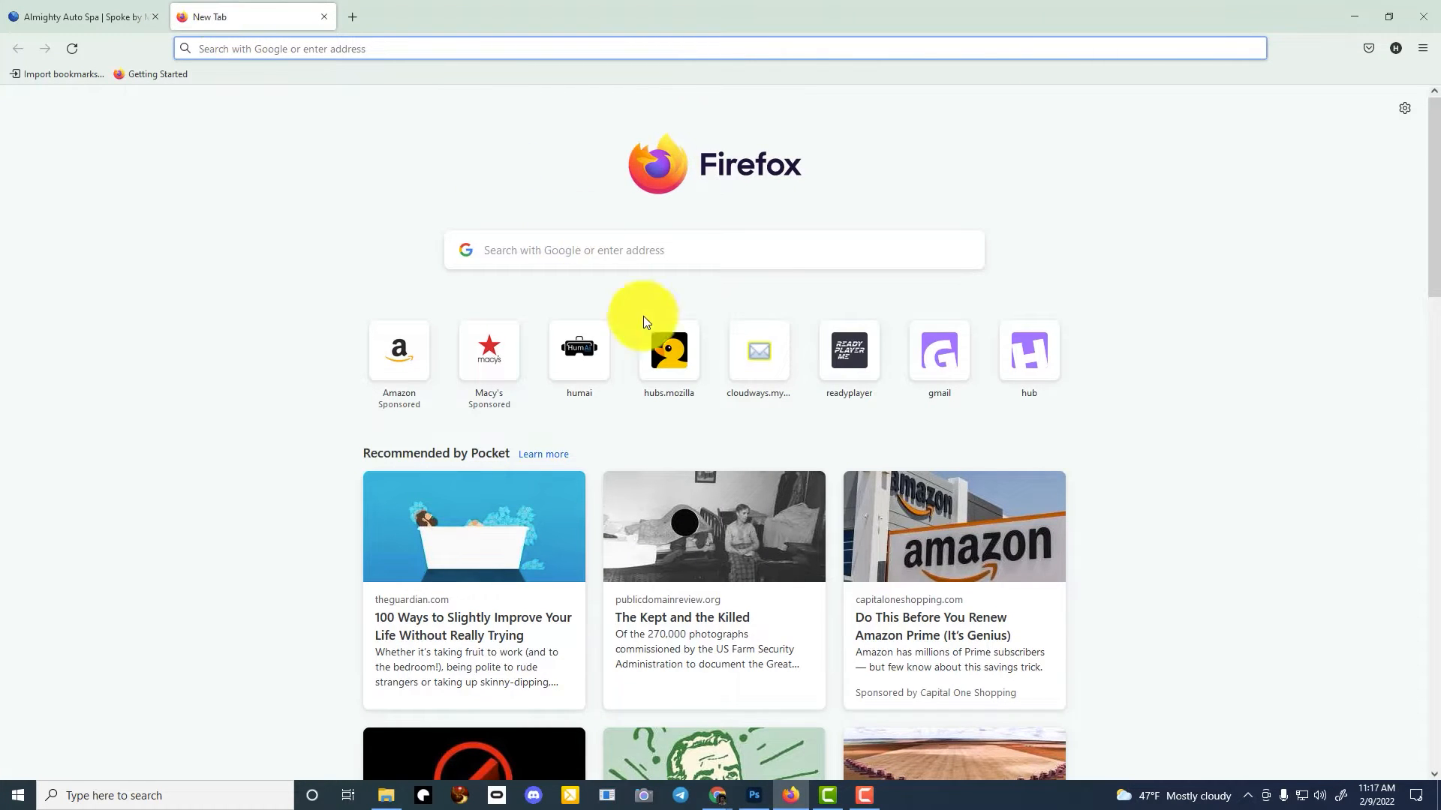
click(675, 359)
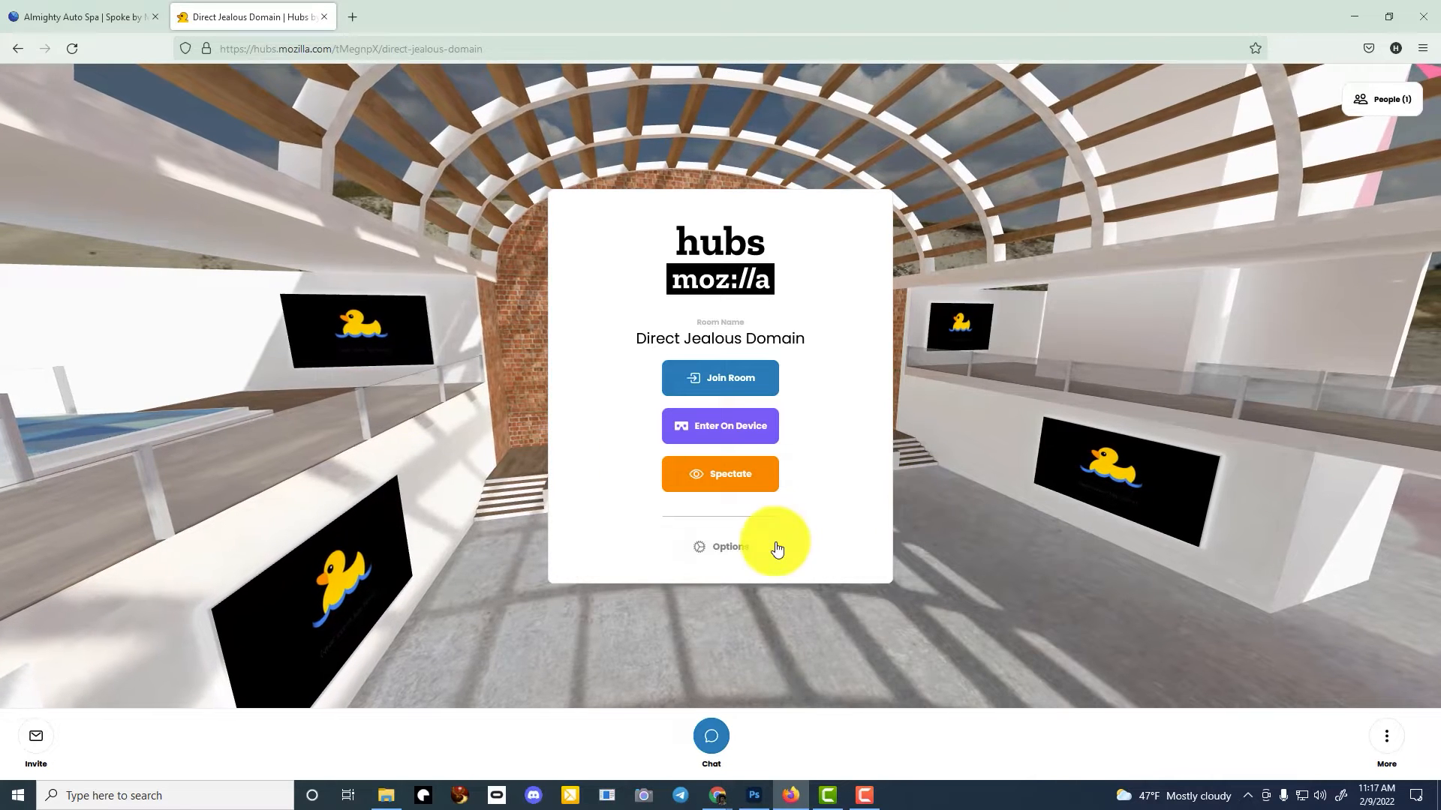
- Change the new room's scene to the published Almighty Auto Spa scene from the personal scenes
click(749, 542)
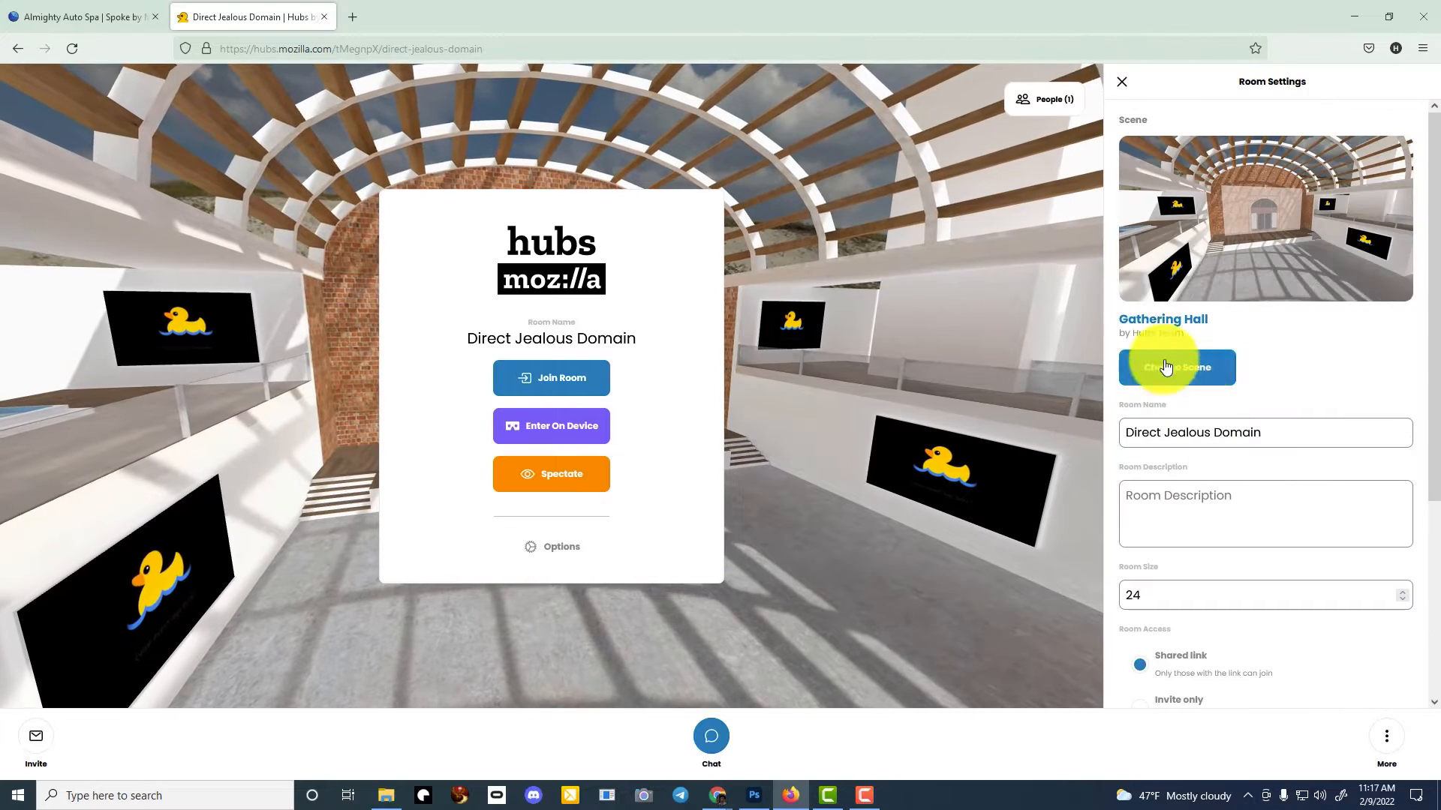
click(1192, 383)
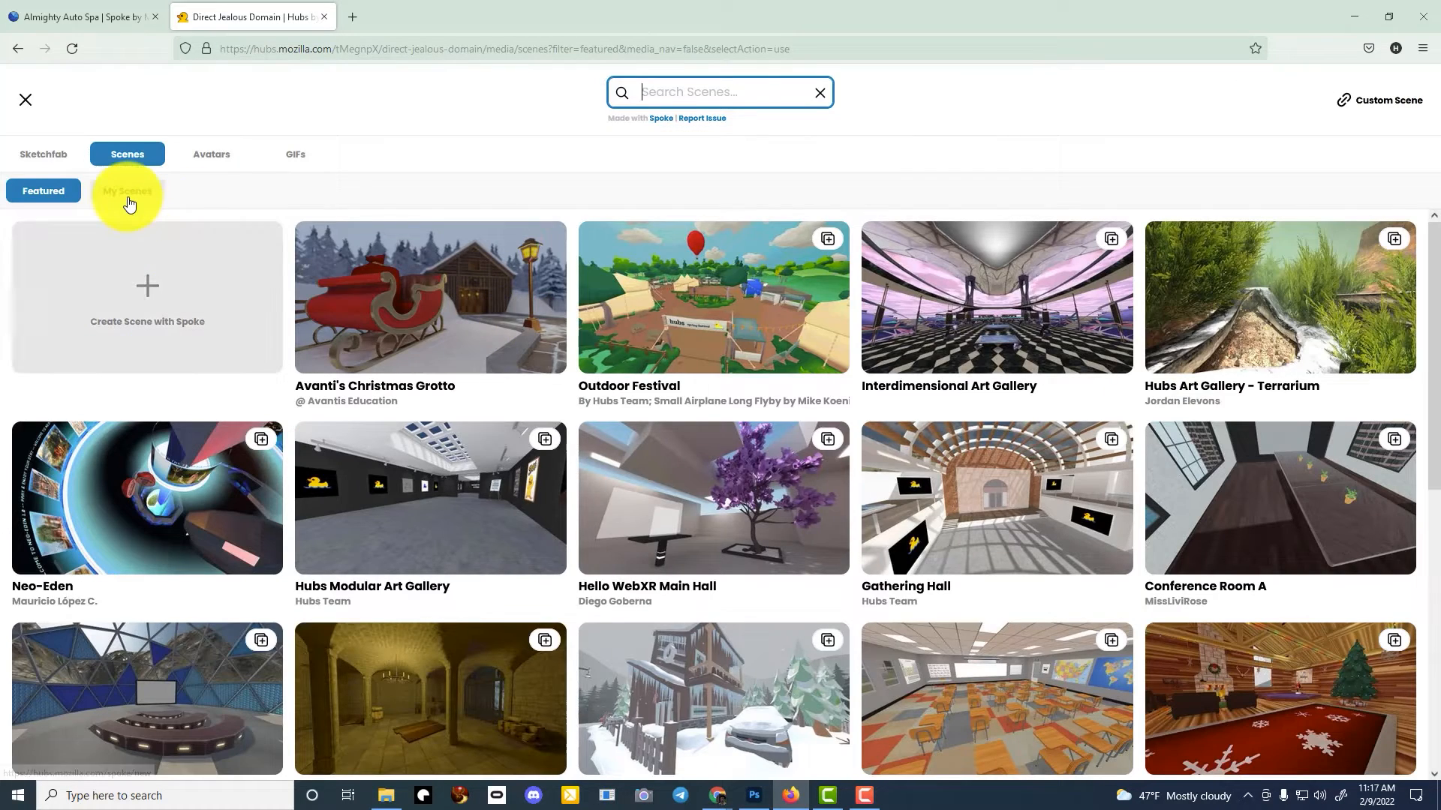
click(130, 201)
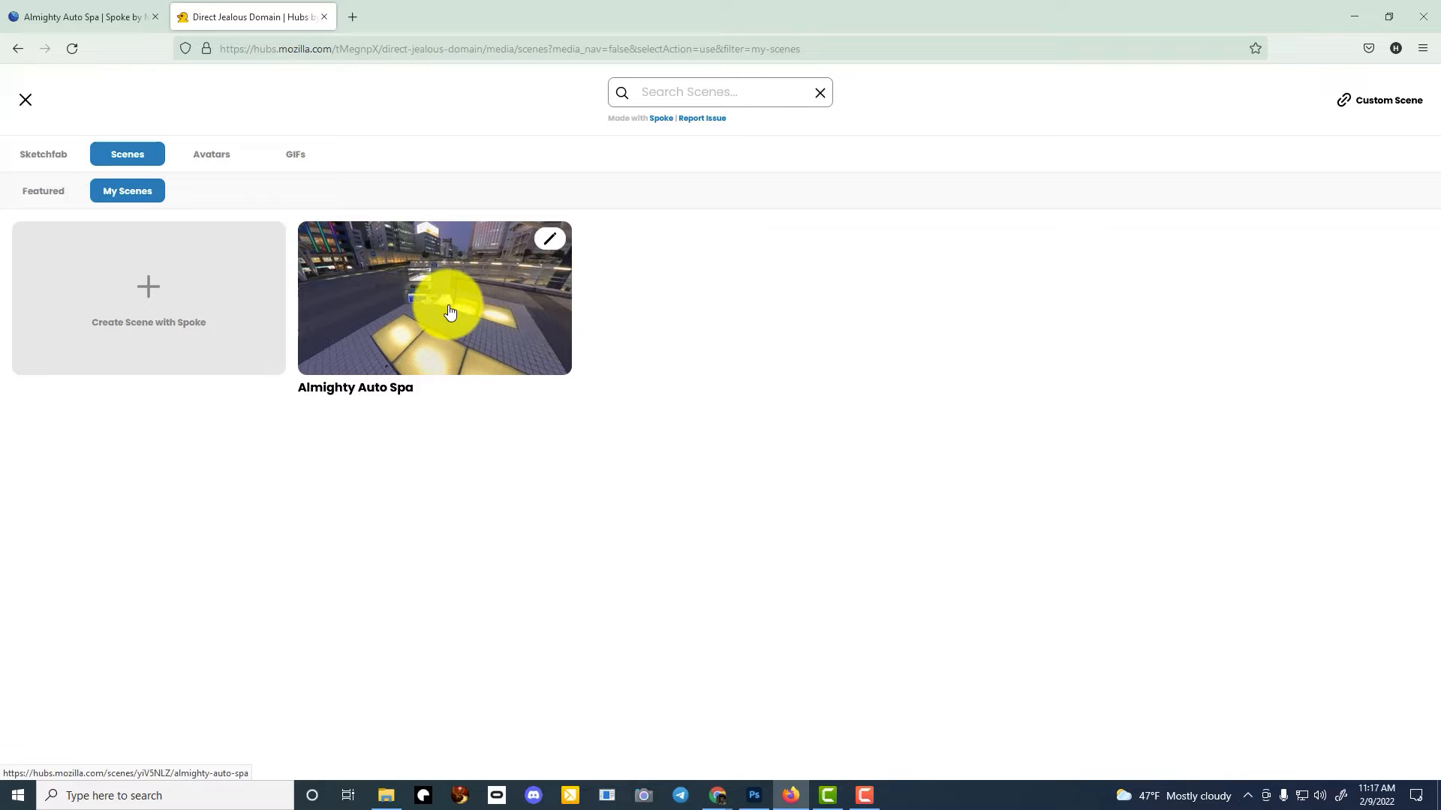
click(449, 311)
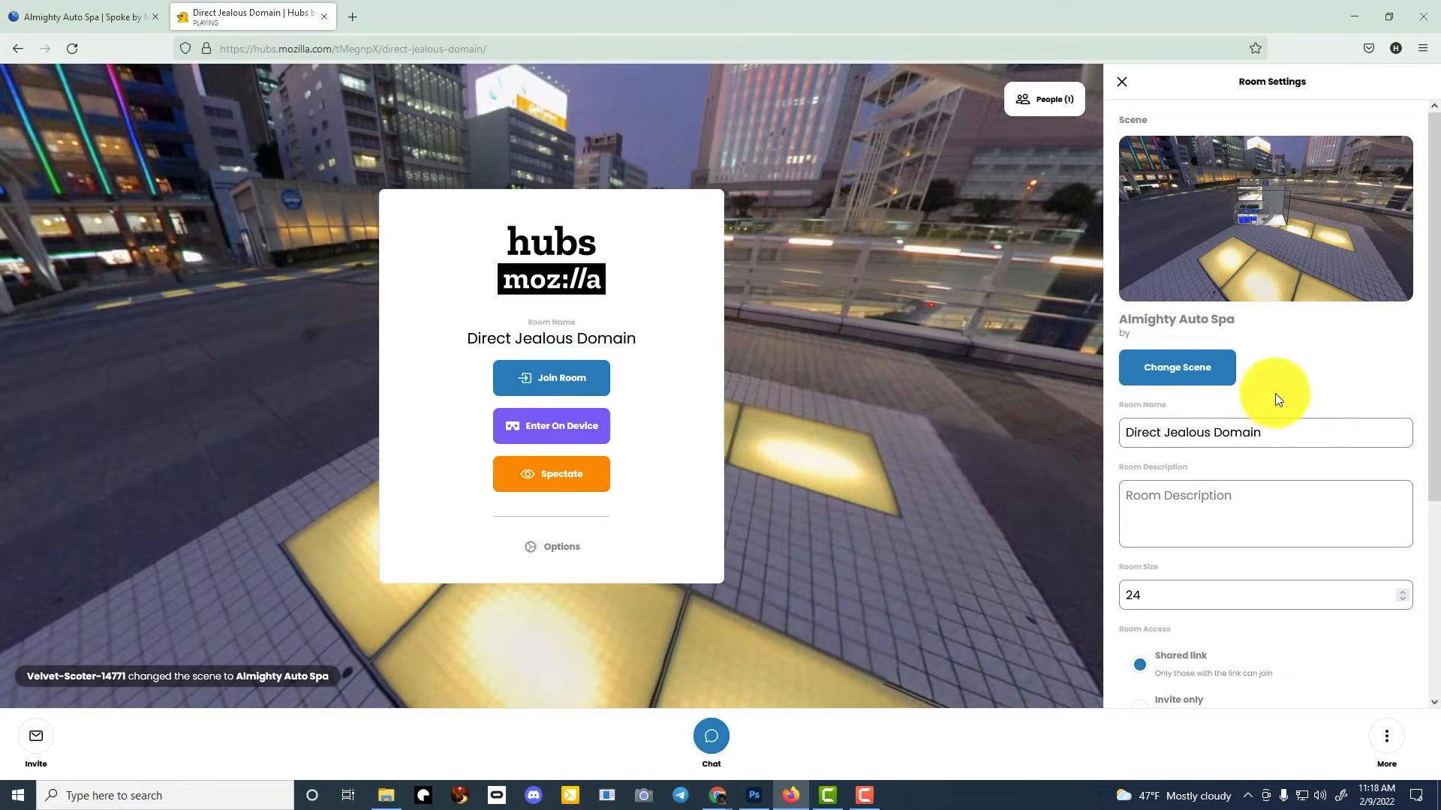
- Rename the room as Almighty Auto Spa, turn off flying for room members, and apply the room settings
triple_click(1254, 434)
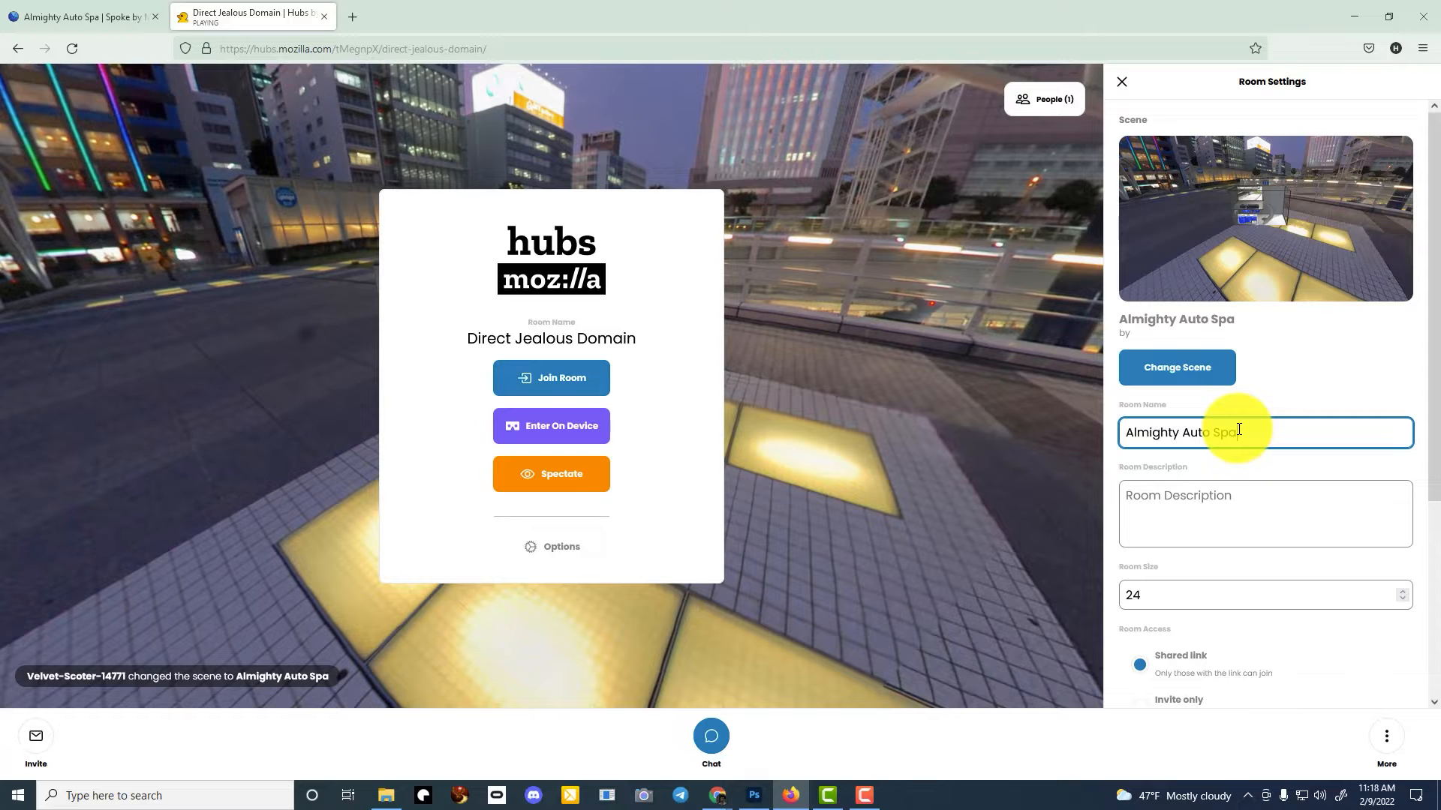
scroll(1357, 547, down, 4)
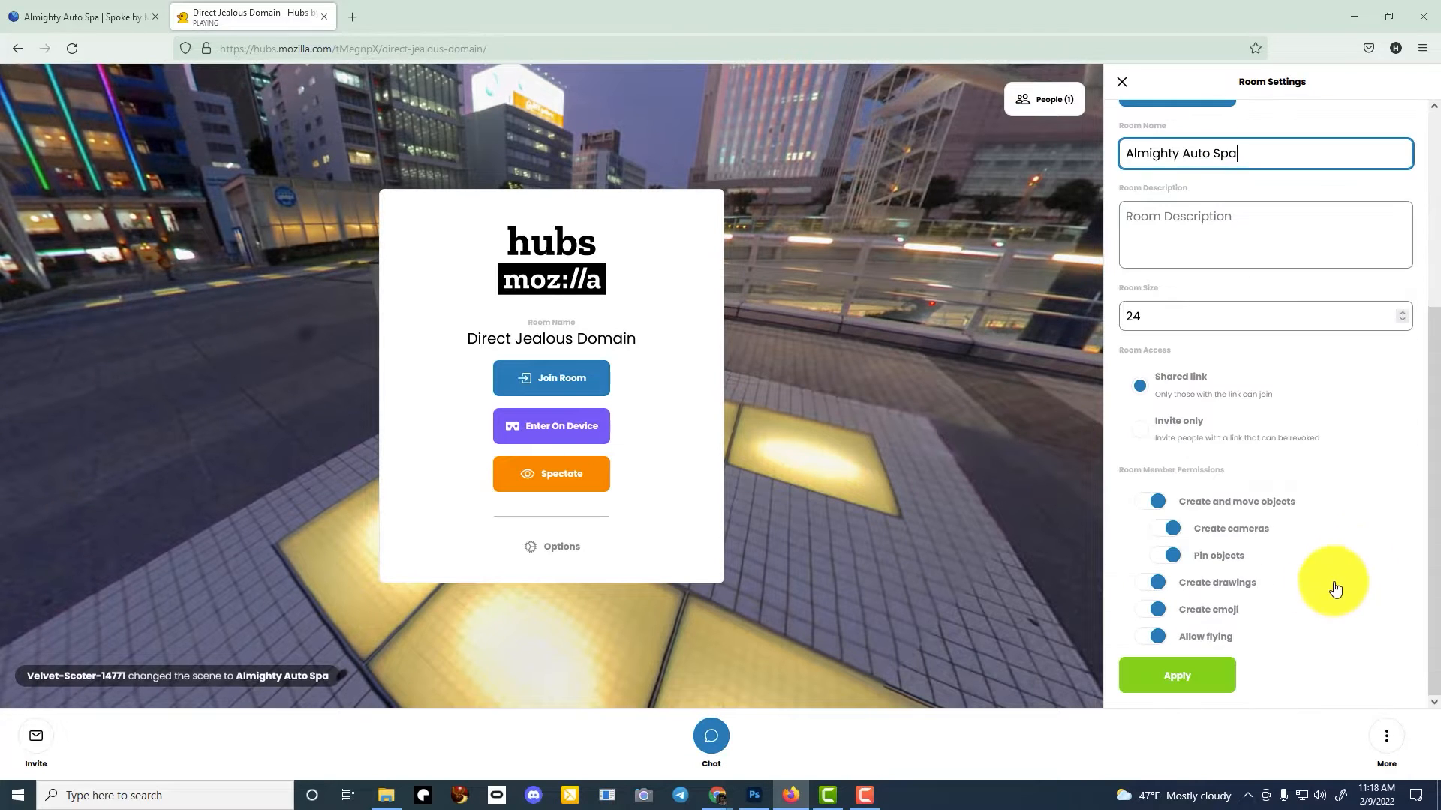
click(1155, 637)
click(1170, 675)
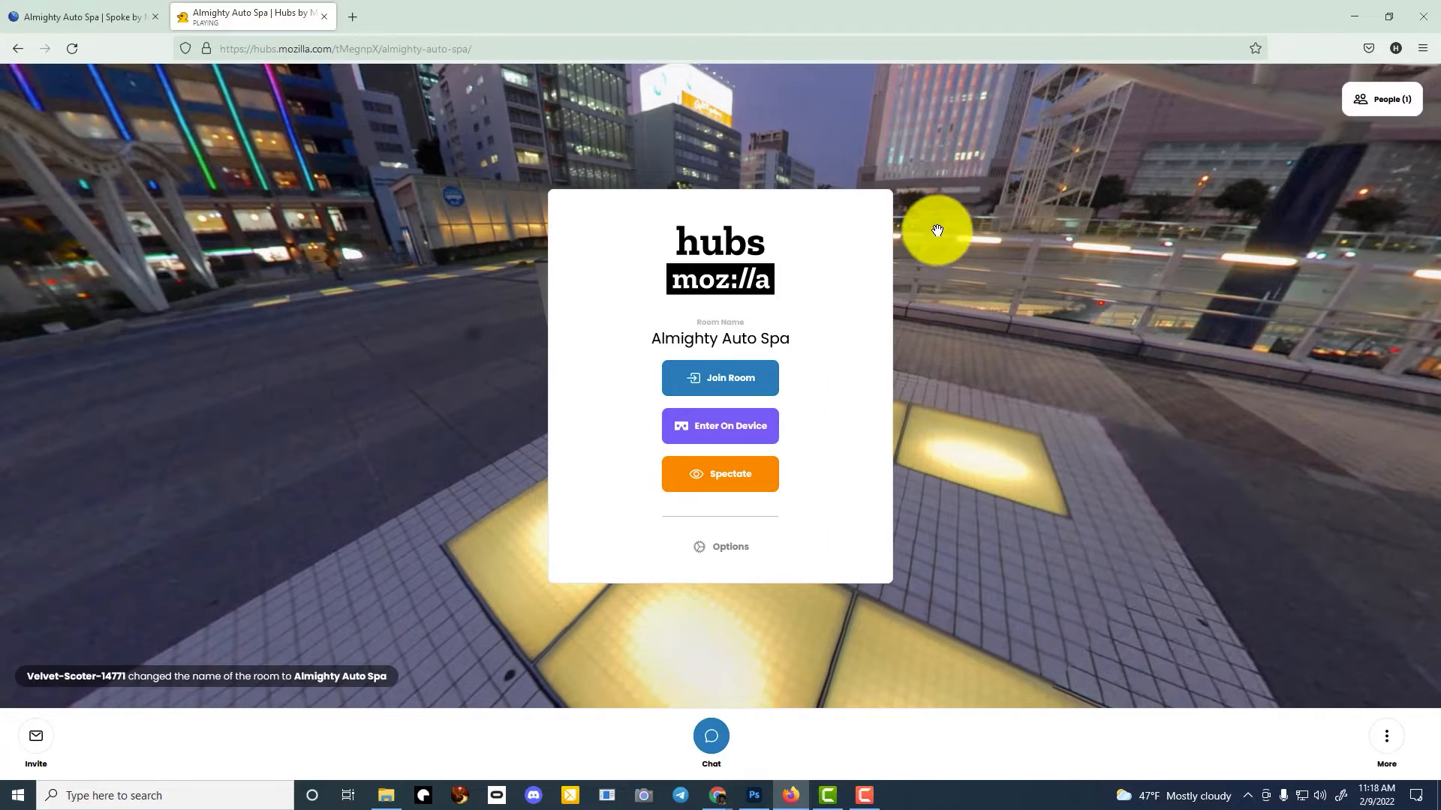
- Join the Almighty Auto Spa room with the avatar's display name entered, and allow the browser to use the microphone
click(727, 384)
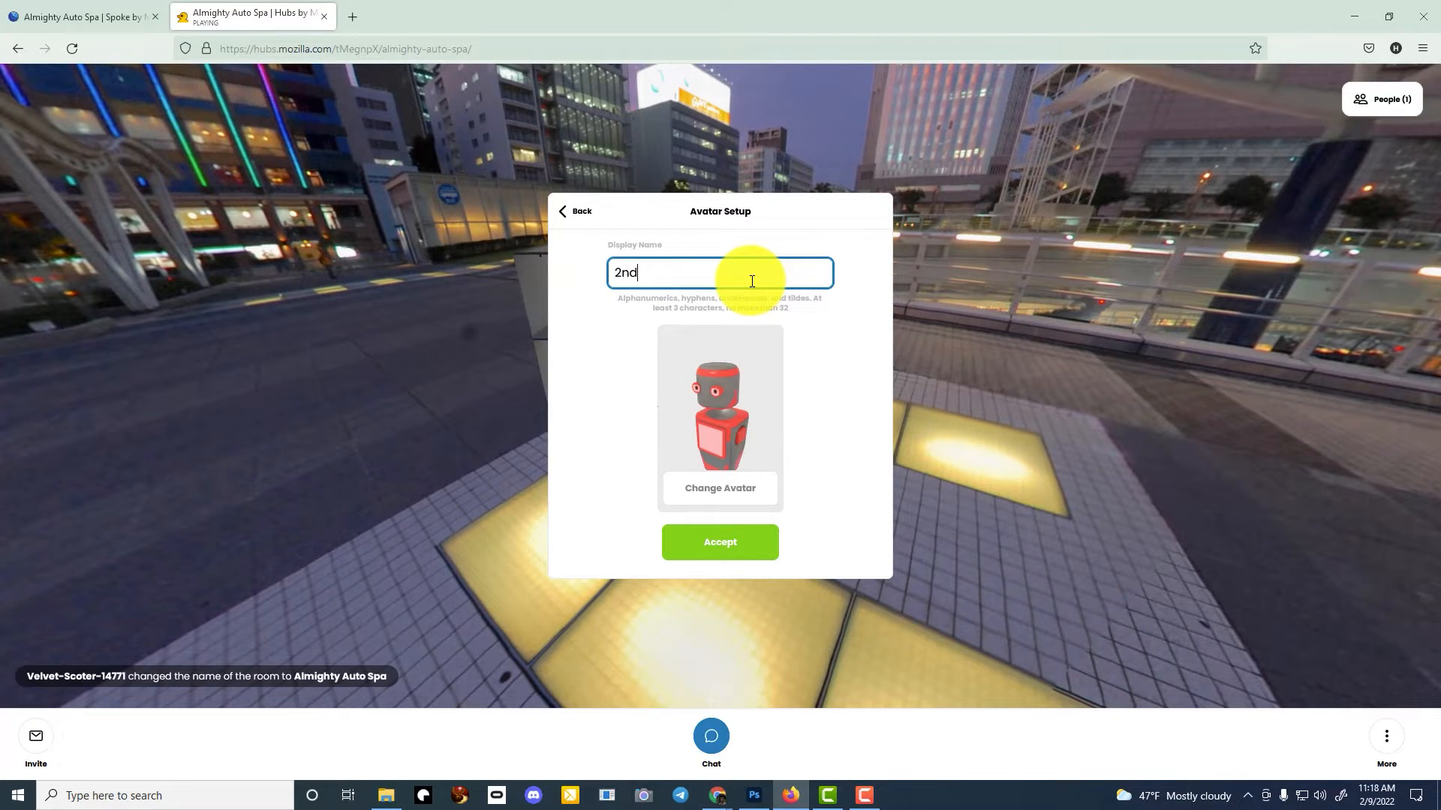
key(Return)
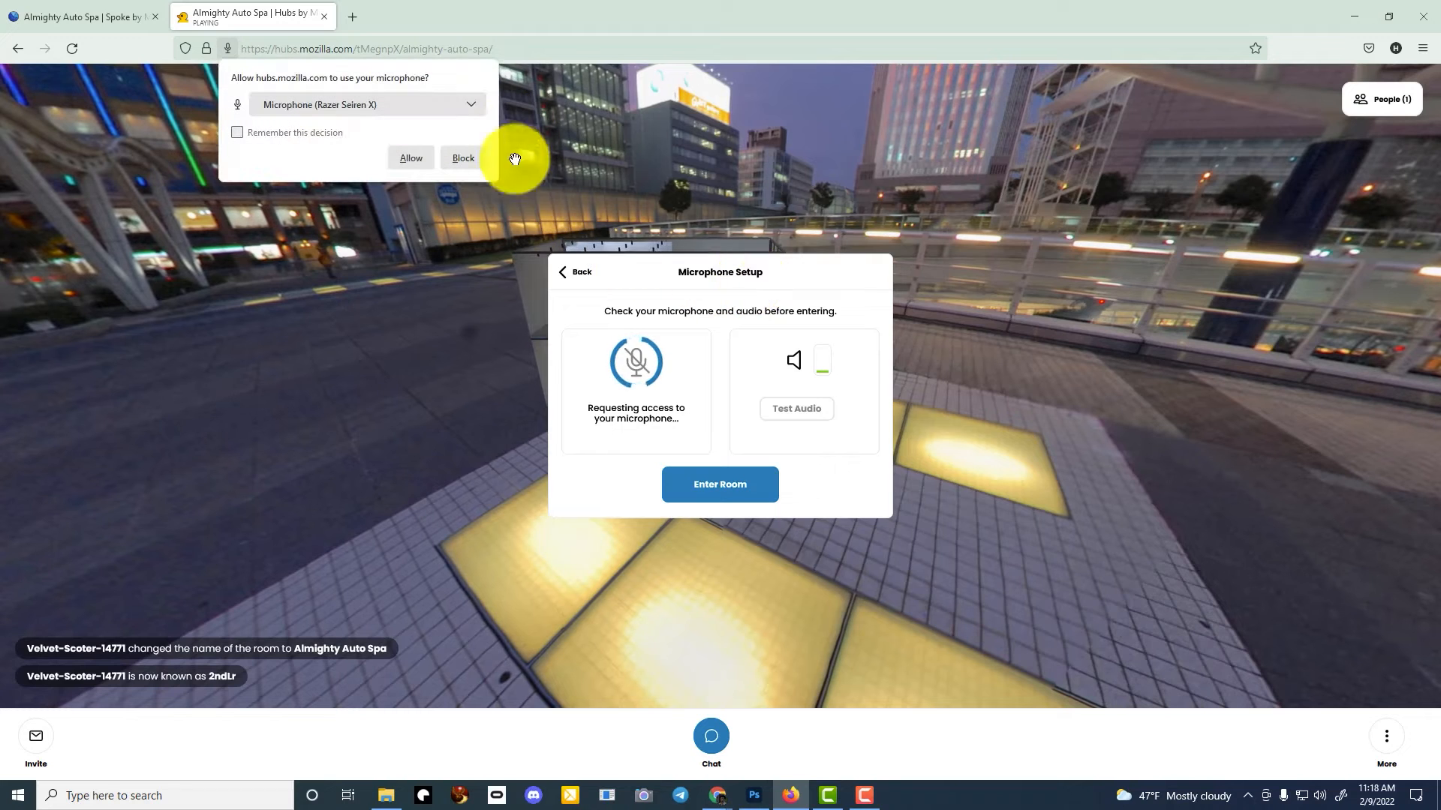
click(758, 478)
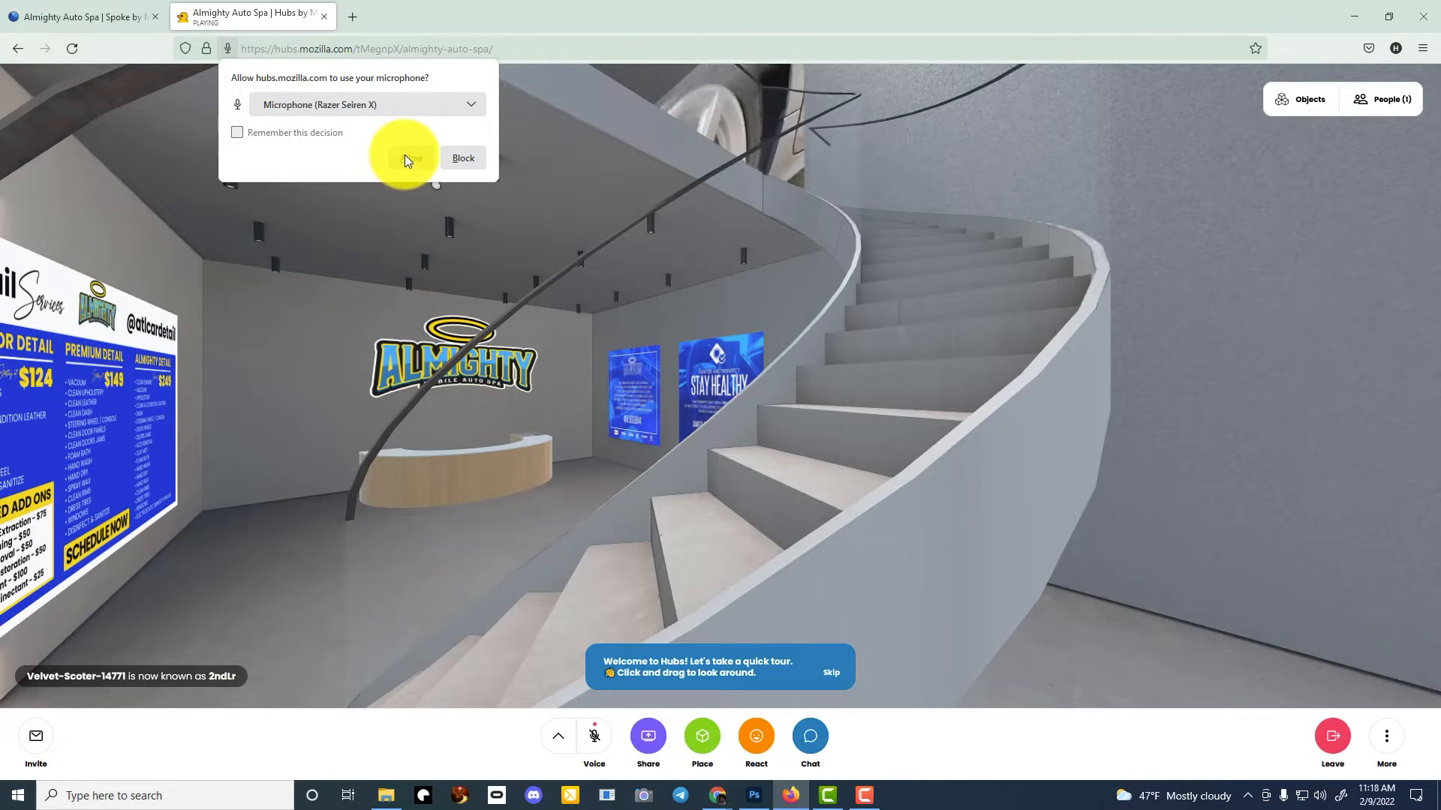
click(431, 156)
- Walk through the virtual gallery and examine its reception area, upstairs video wall, glass front and spiral staircase
drag(681, 503, 225, 563)
key(w)
key(w)
key(w)
drag(623, 584, 885, 517)
key(s)
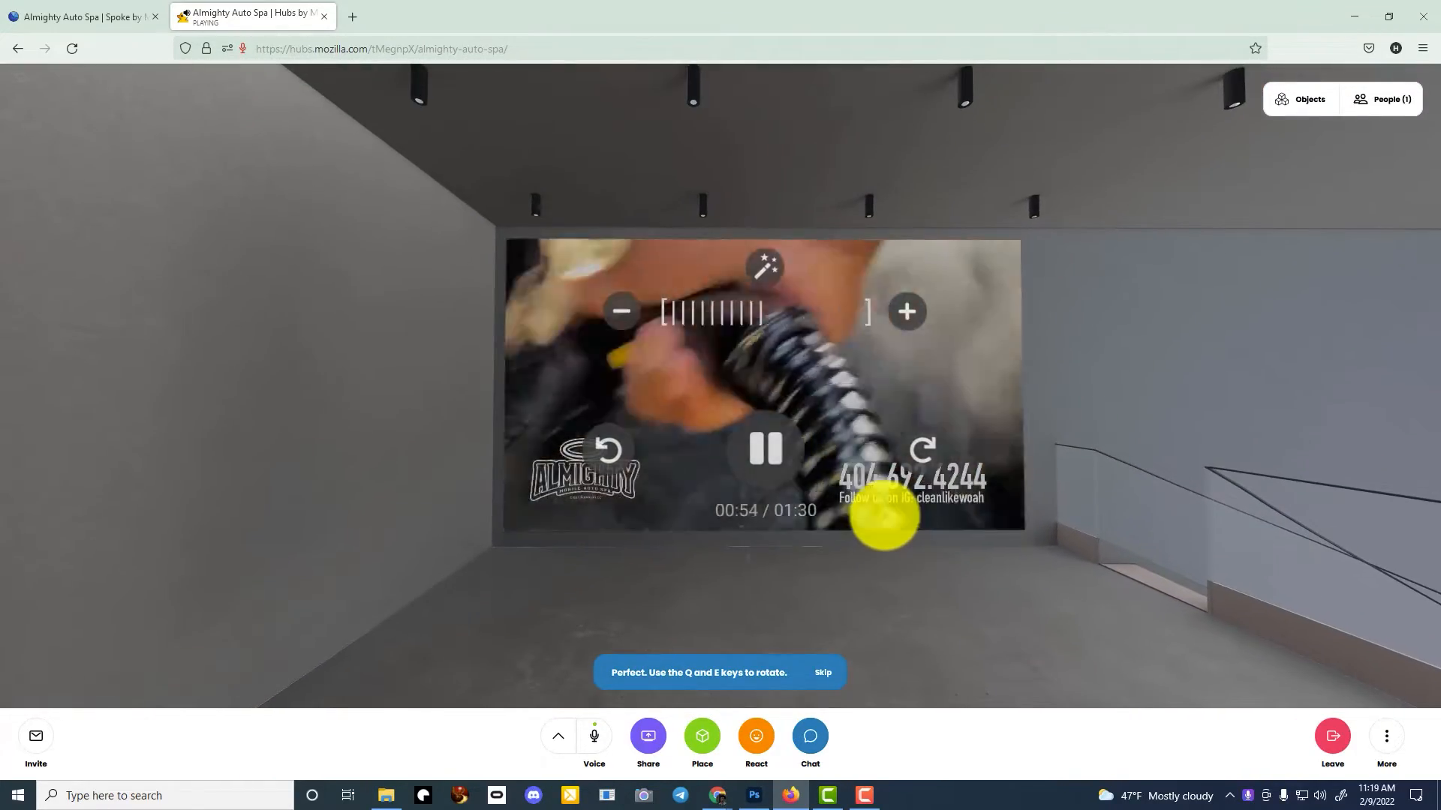
drag(710, 627, 780, 629)
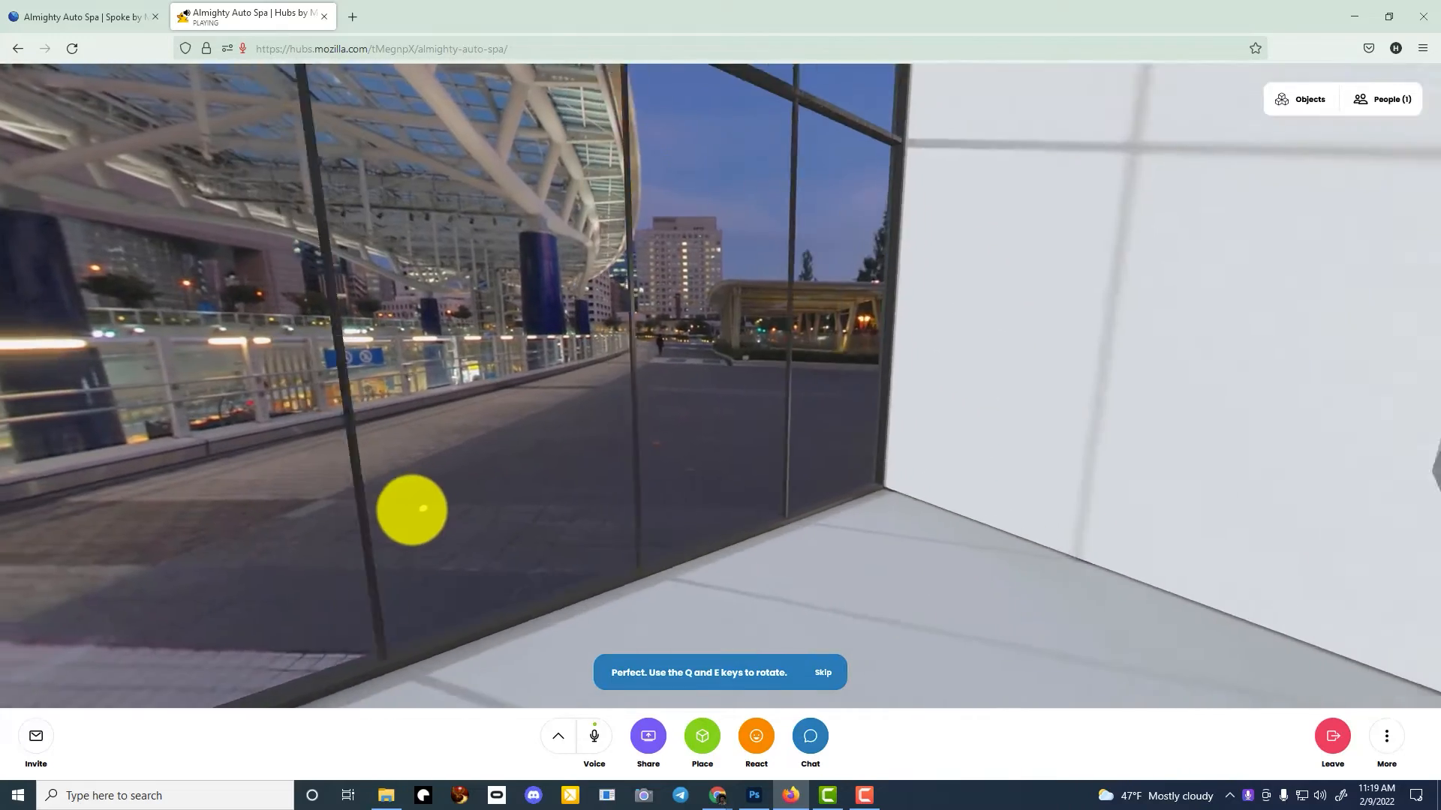
key(q)
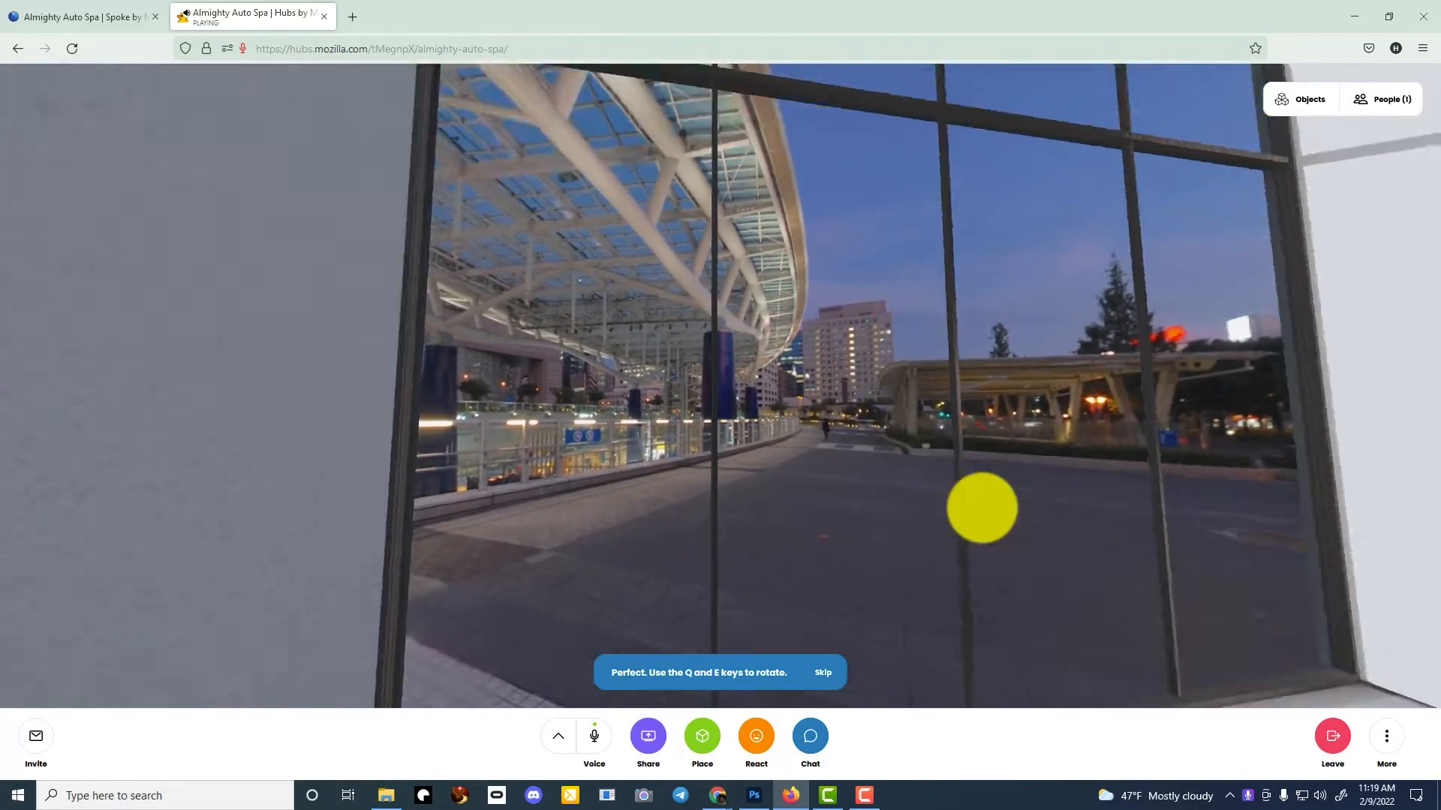
drag(982, 507, 660, 480)
key(w)
key(w)
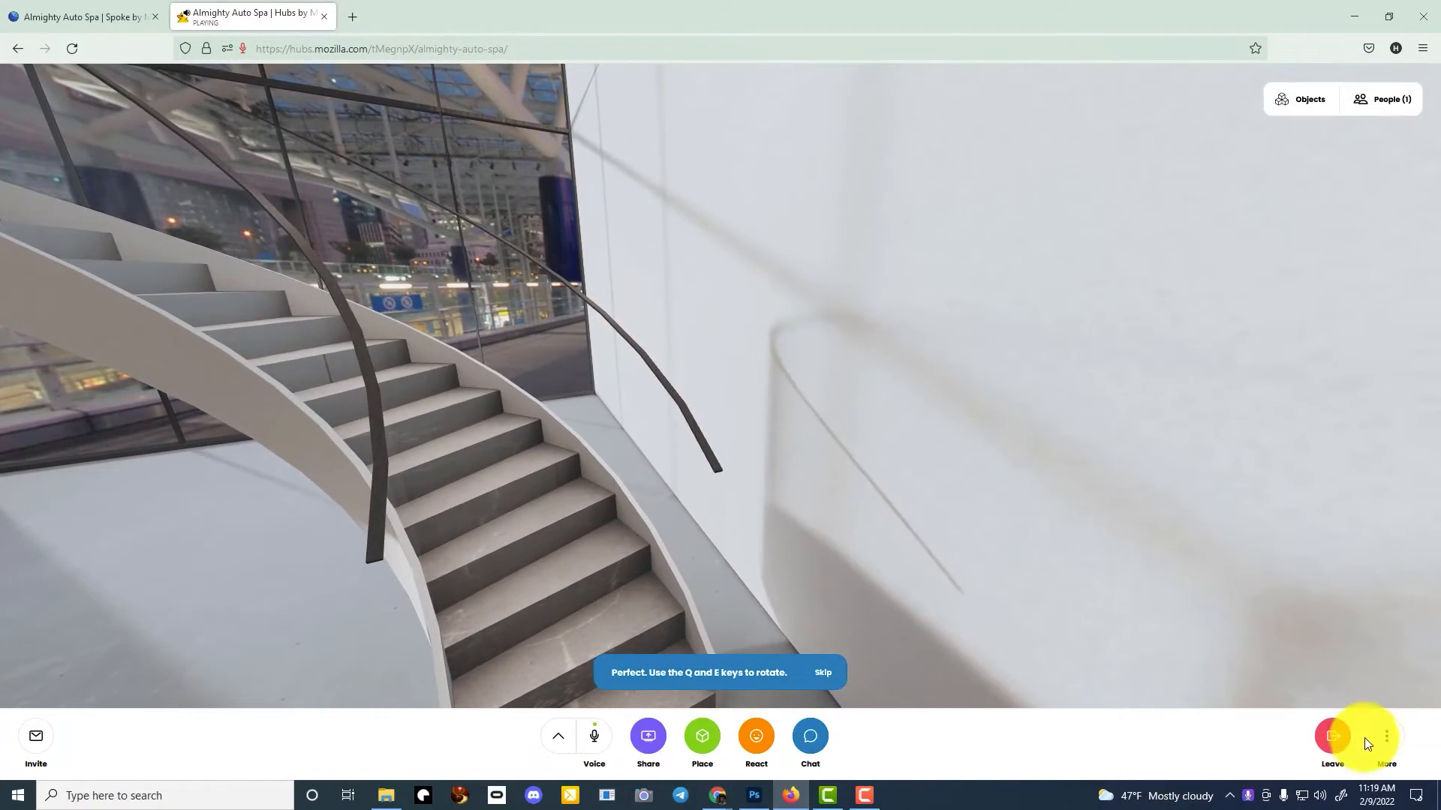
- Add the Almighty Auto Spa room to the favorite rooms and leave it
click(1386, 737)
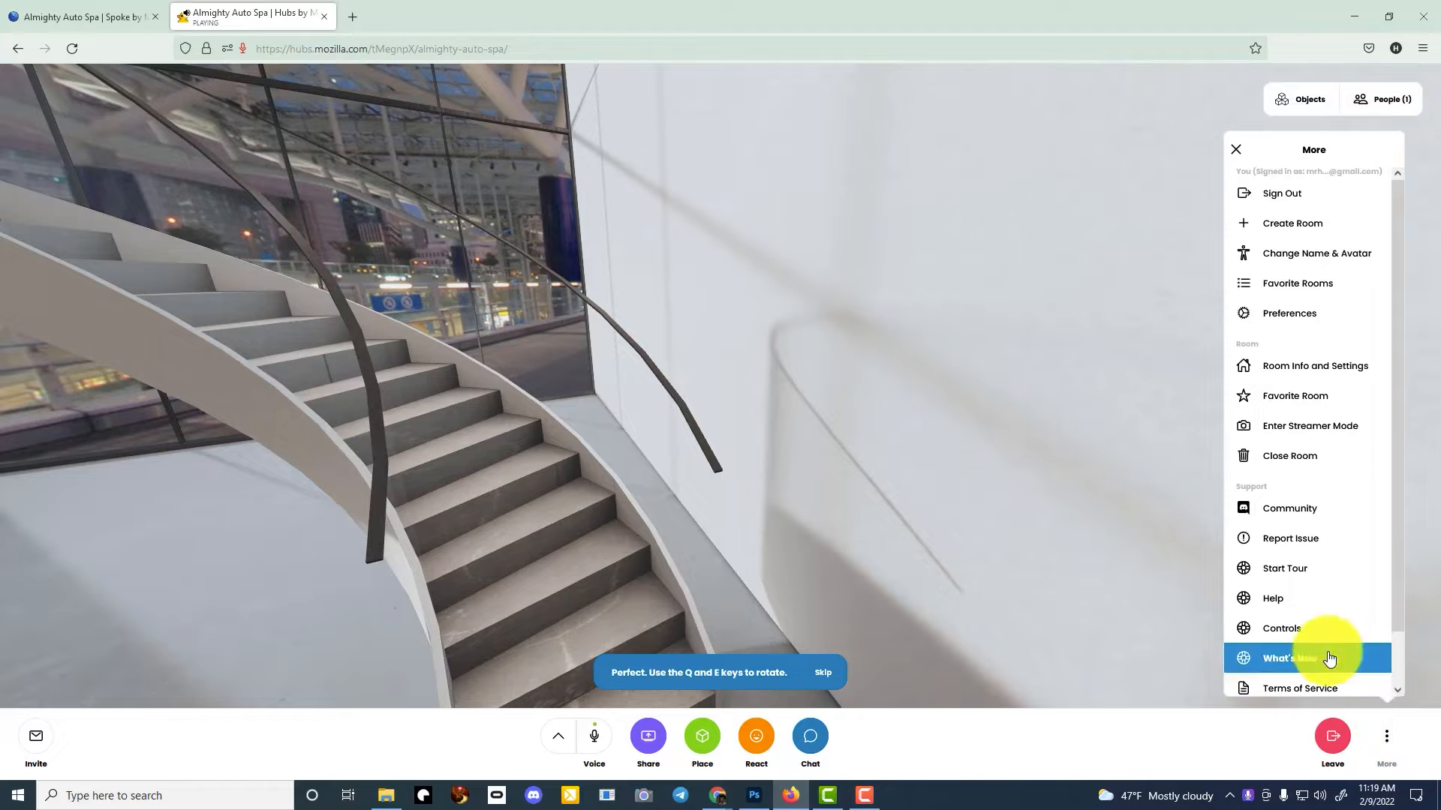
click(1322, 396)
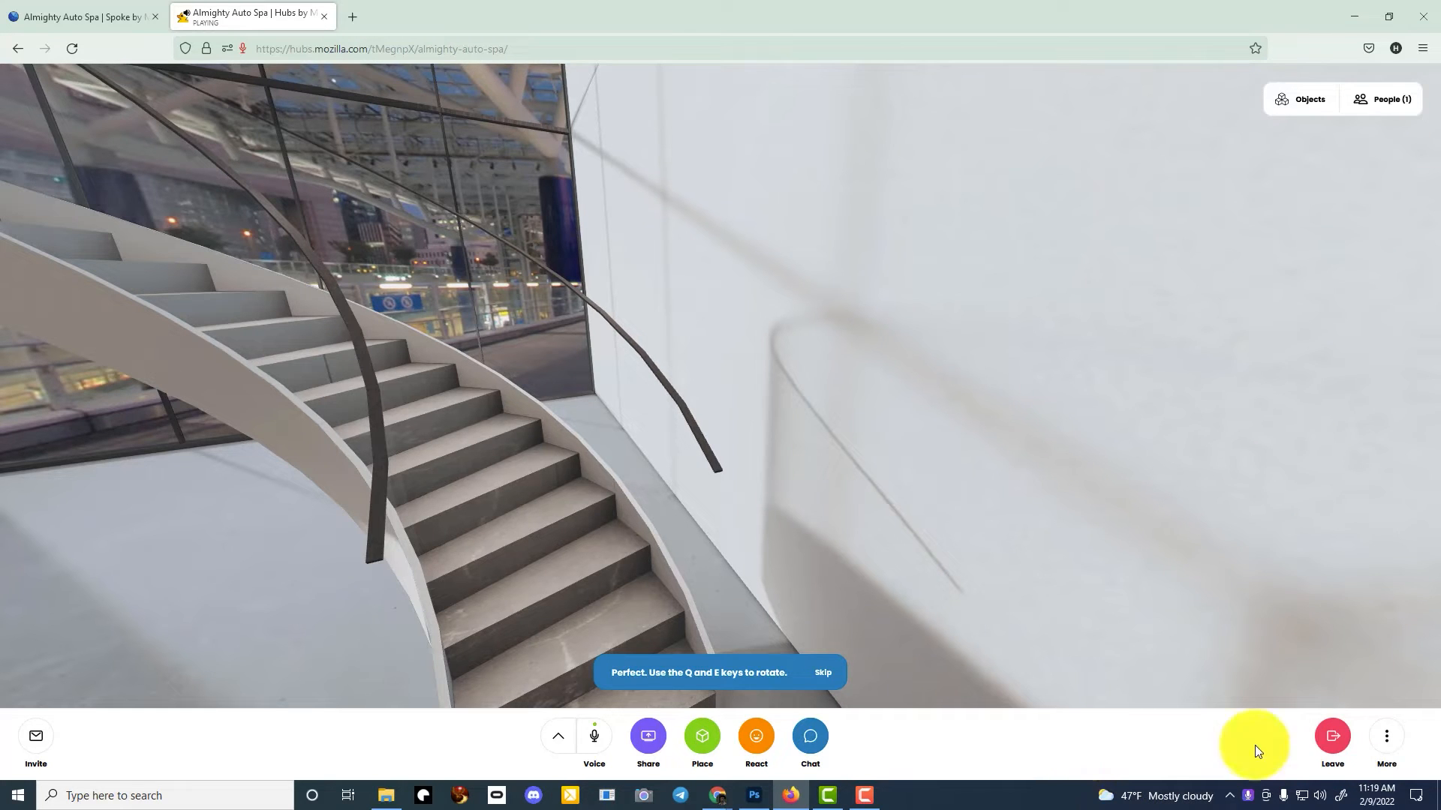
click(1333, 737)
click(733, 428)
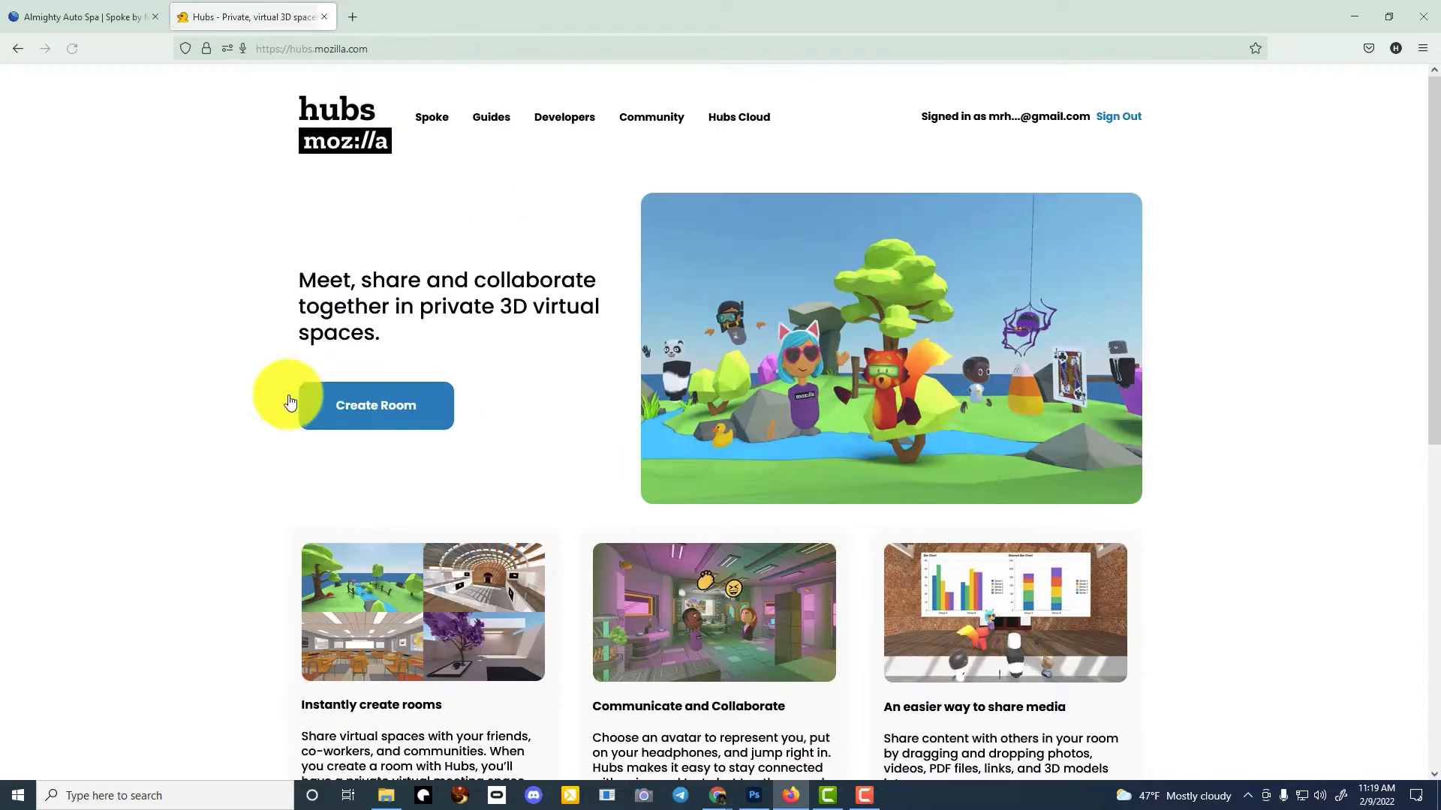
- Look for the Almighty Auto Spa room among the favorite rooms on the Hubs home page
scroll(188, 451, down, 8)
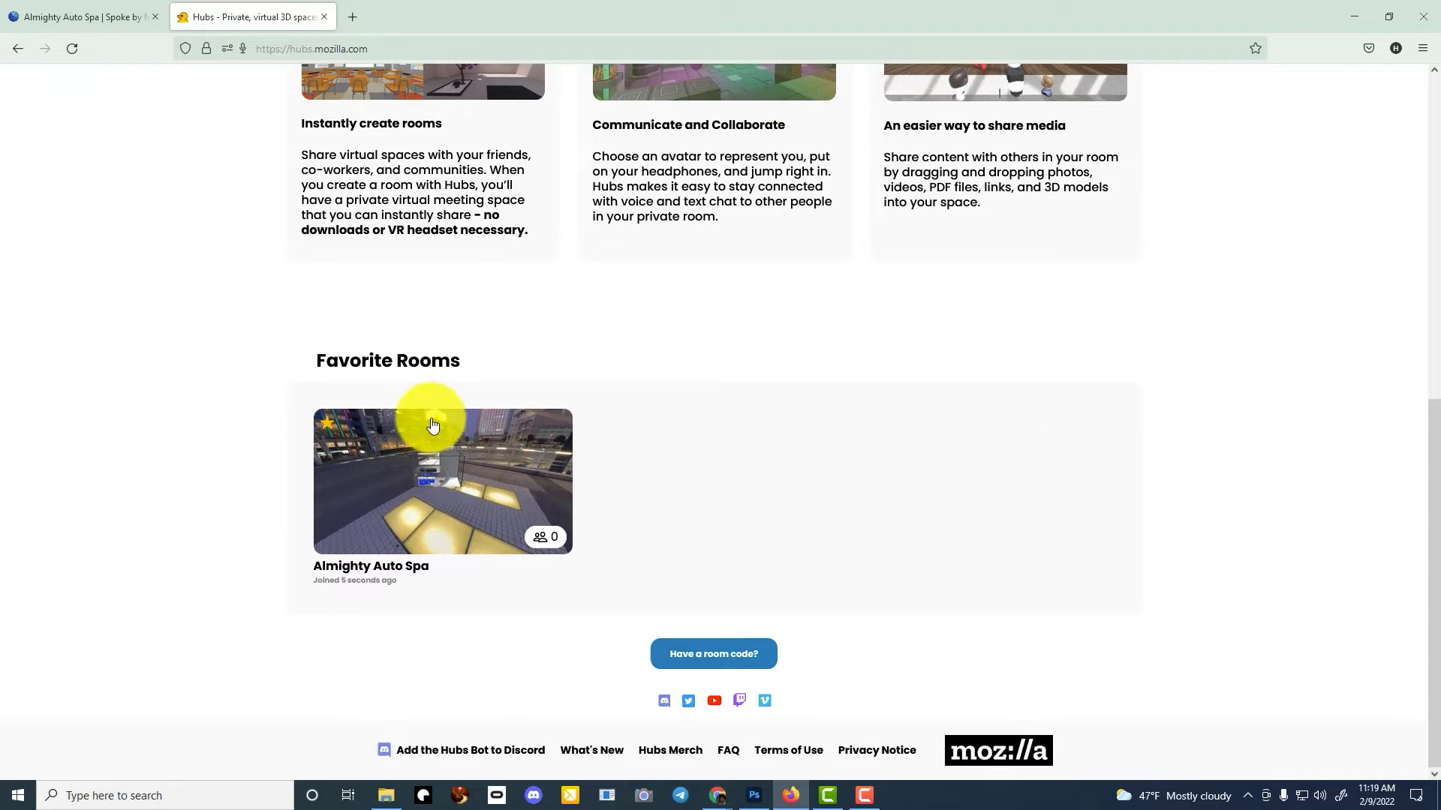
triple_click(327, 356)
click(217, 390)
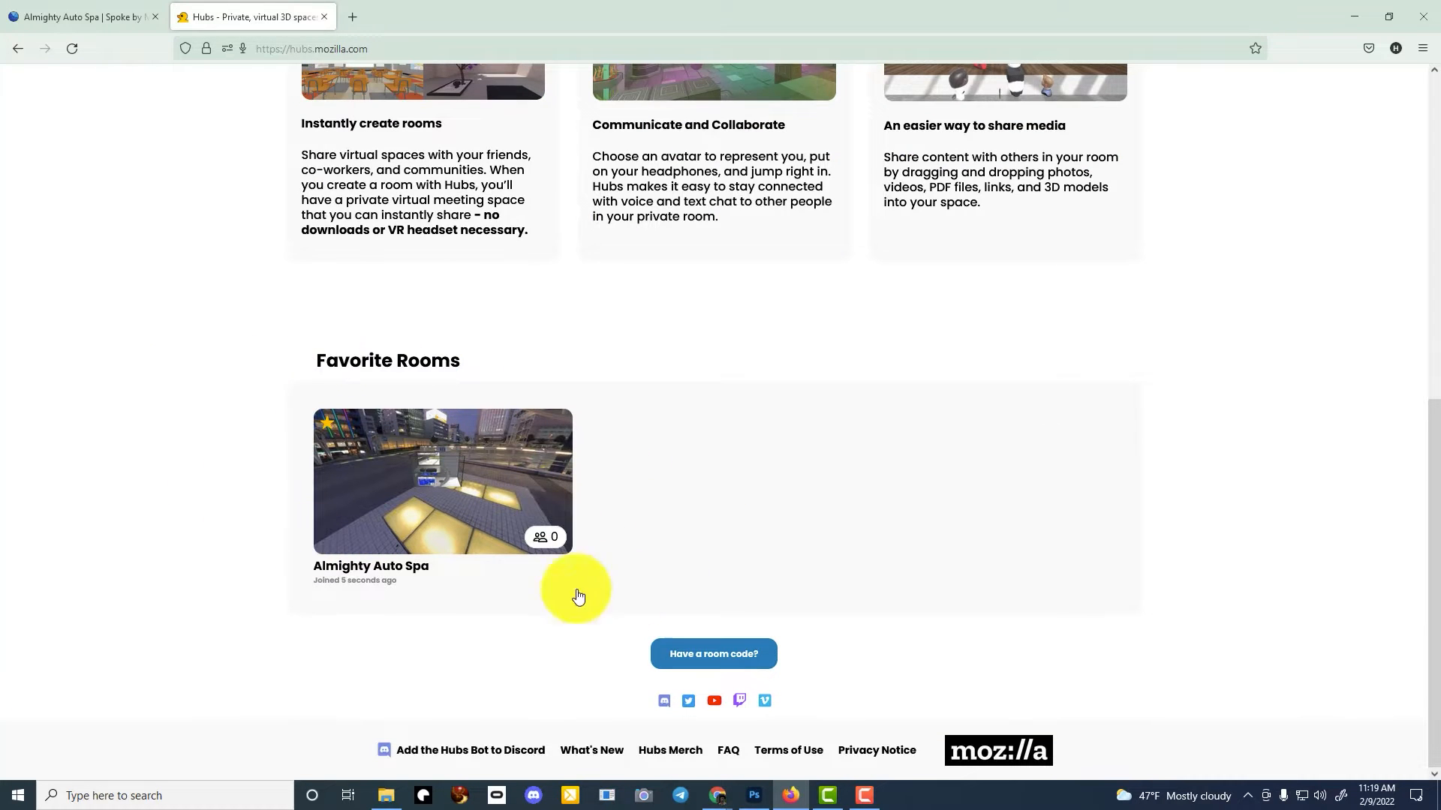
scroll(275, 470, up, 8)
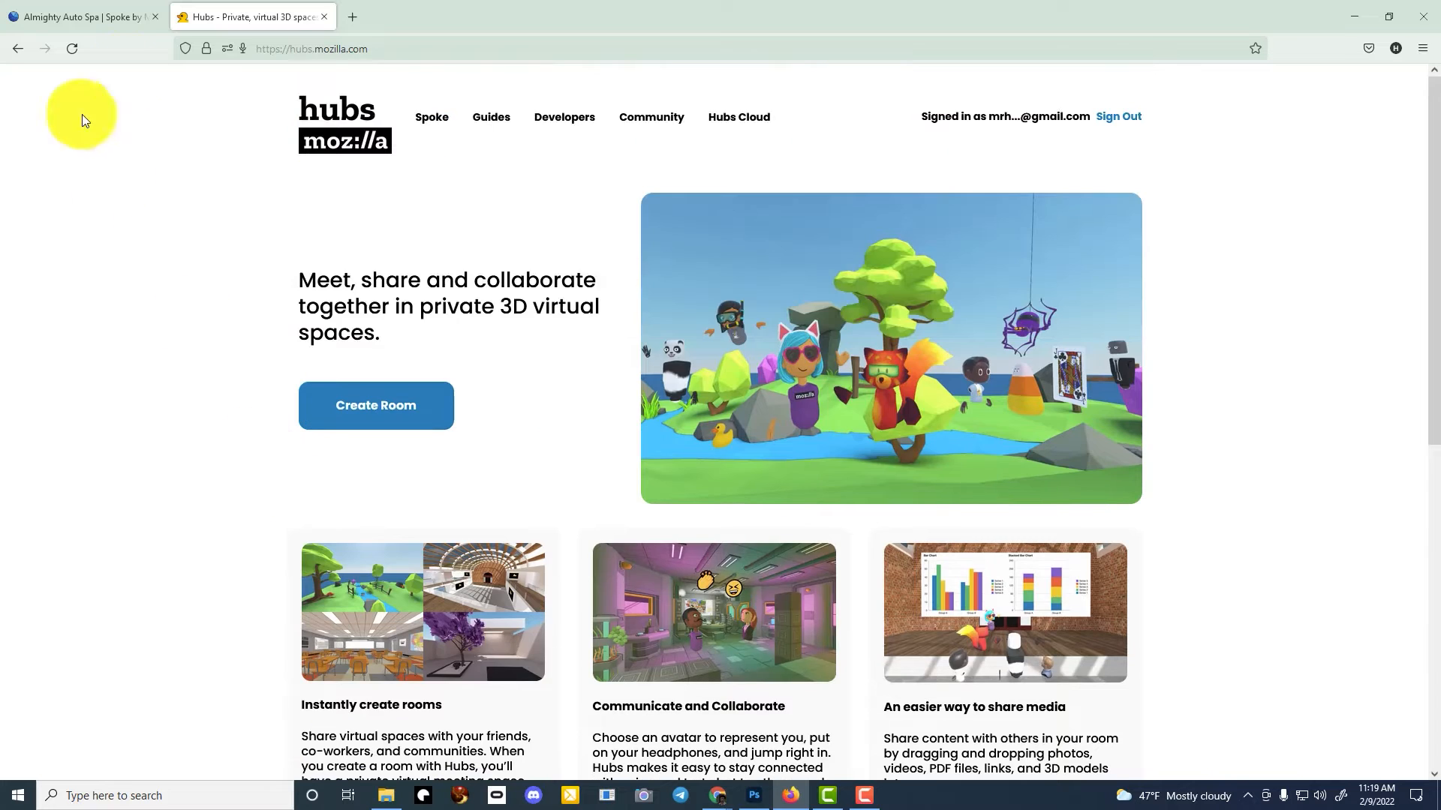
- Return to the Spoke project, dismiss the publishing notice, and place a Model element on the ground in front of the gallery
click(89, 15)
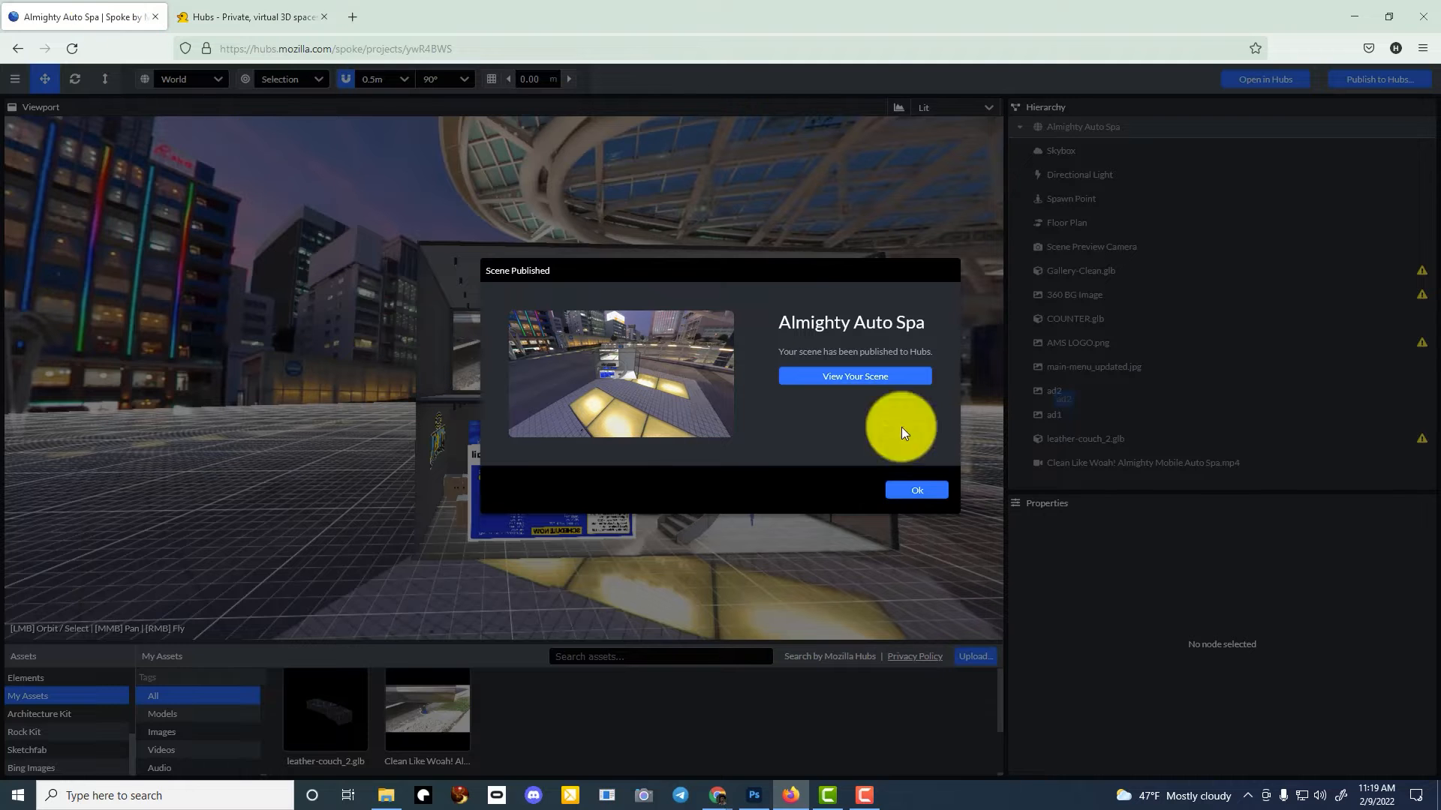
click(917, 491)
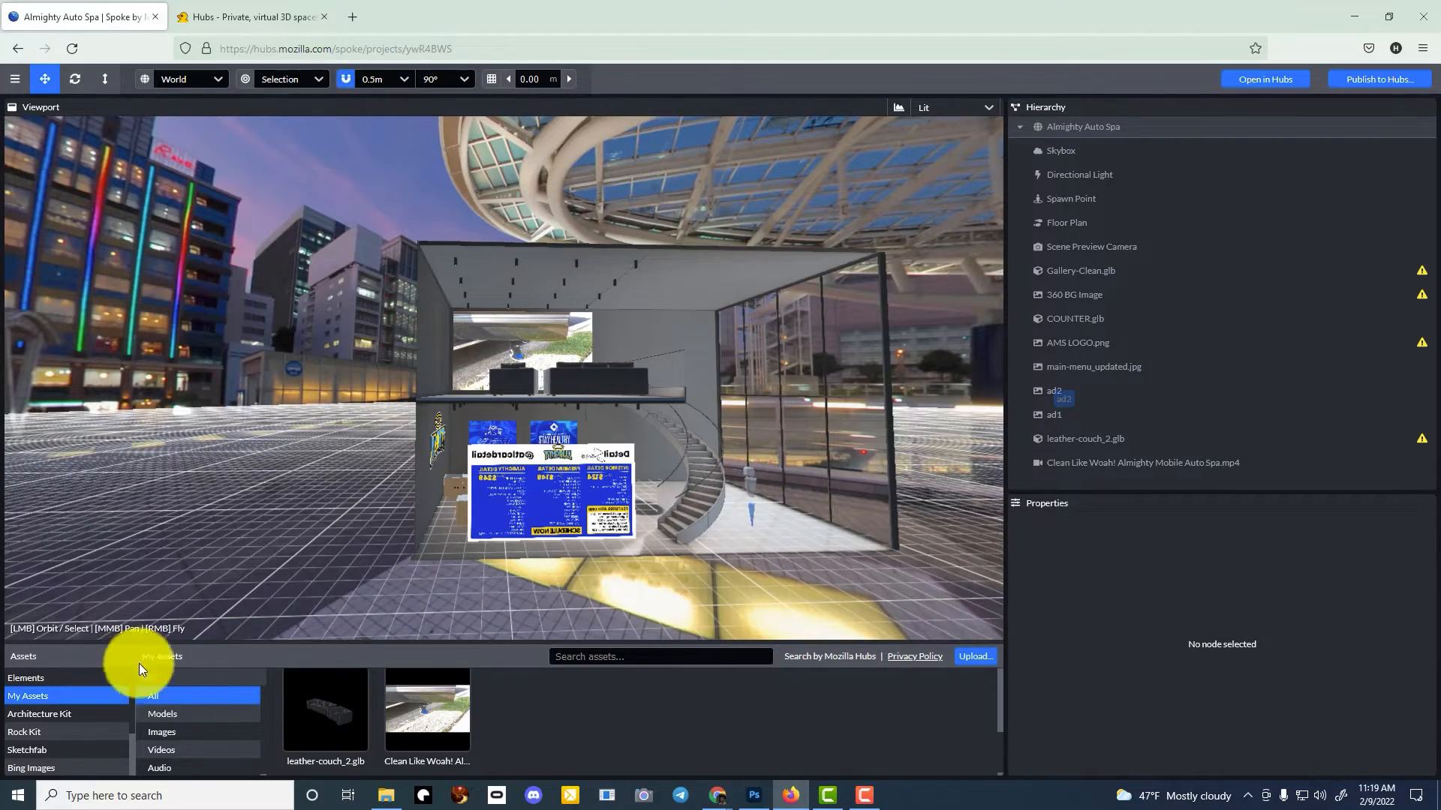
right_drag(714, 414, 611, 590)
click(26, 675)
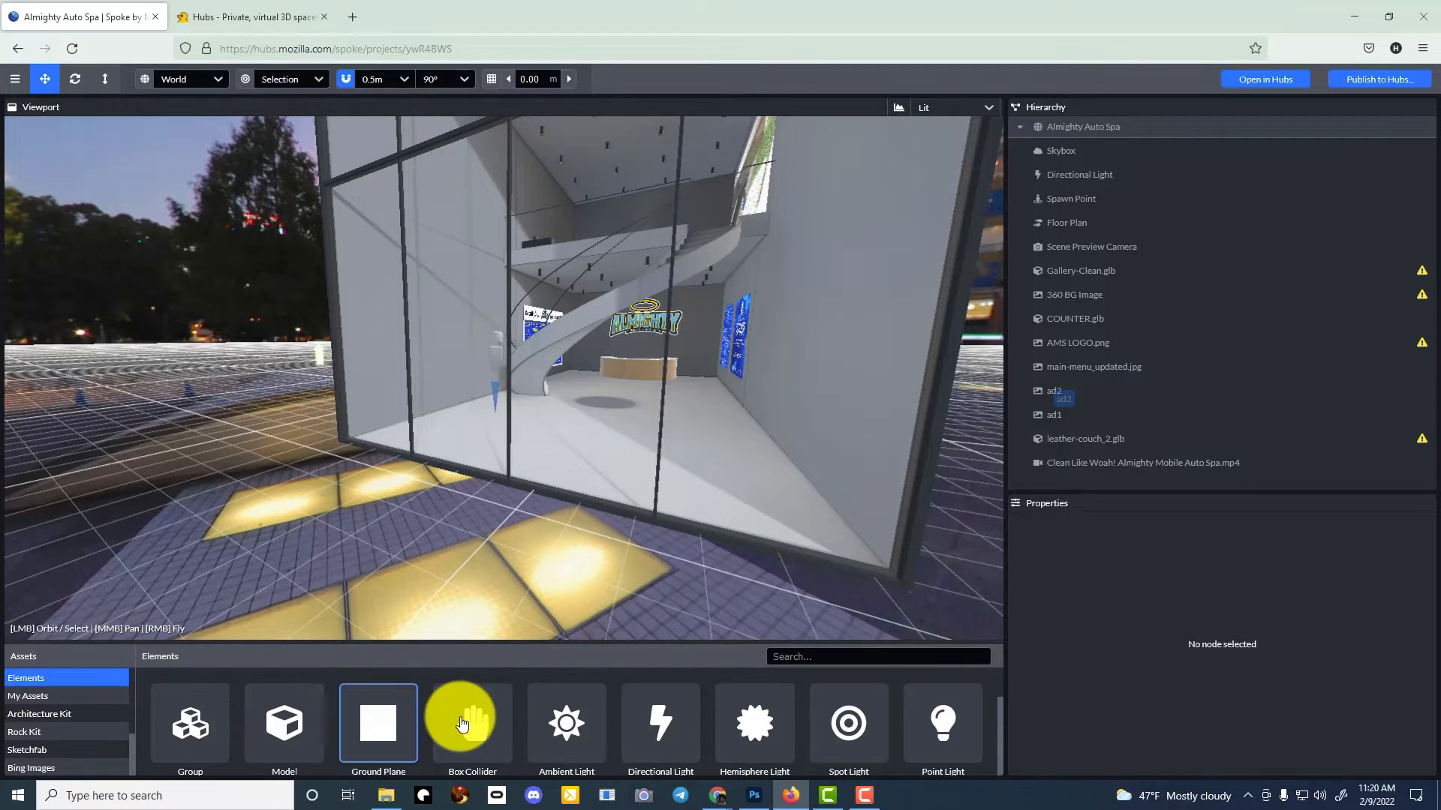
scroll(429, 714, down, 2)
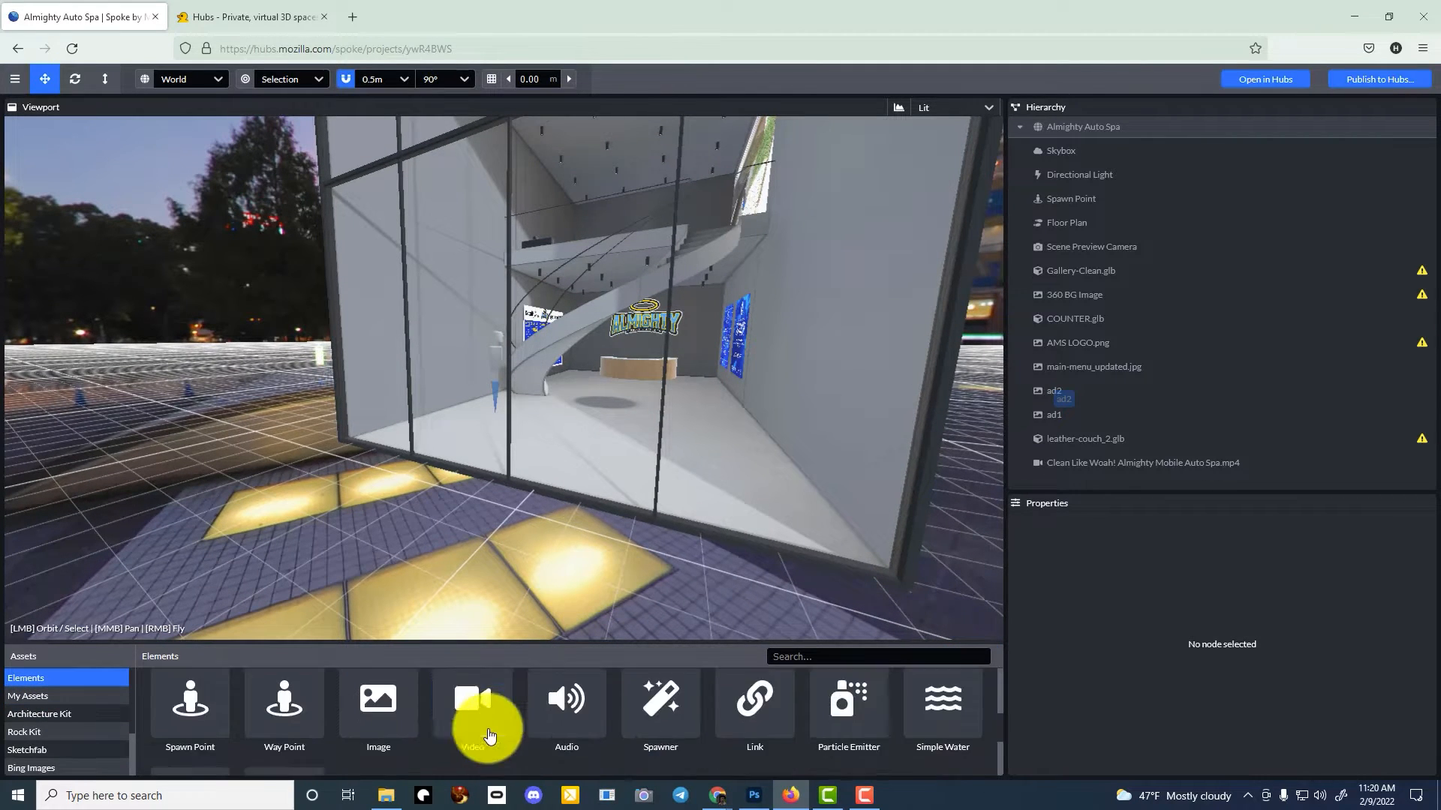
scroll(289, 717, up, 2)
drag(289, 716, 514, 514)
- Open the file upload for the personal assets
click(45, 698)
scroll(604, 712, down, 2)
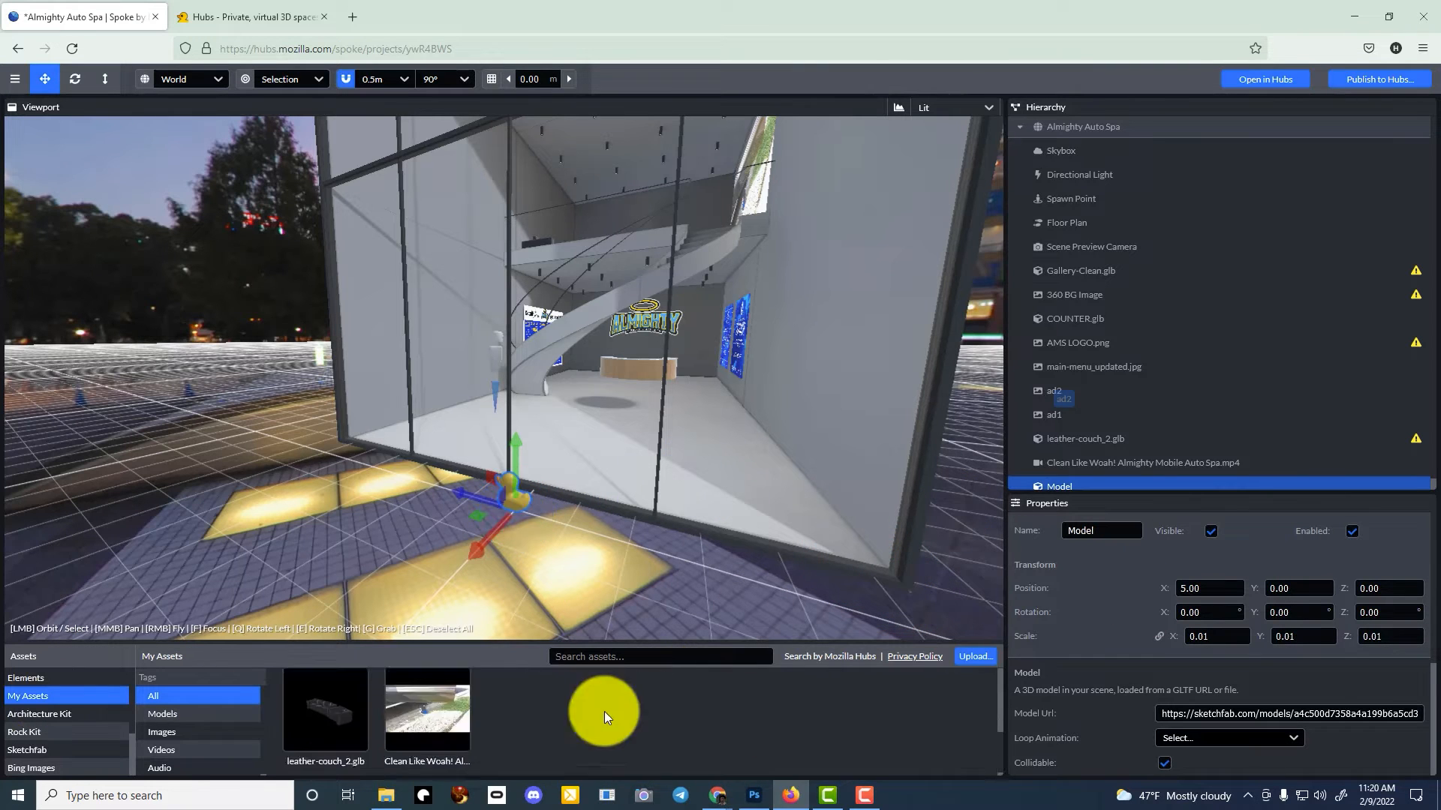
scroll(433, 712, up, 2)
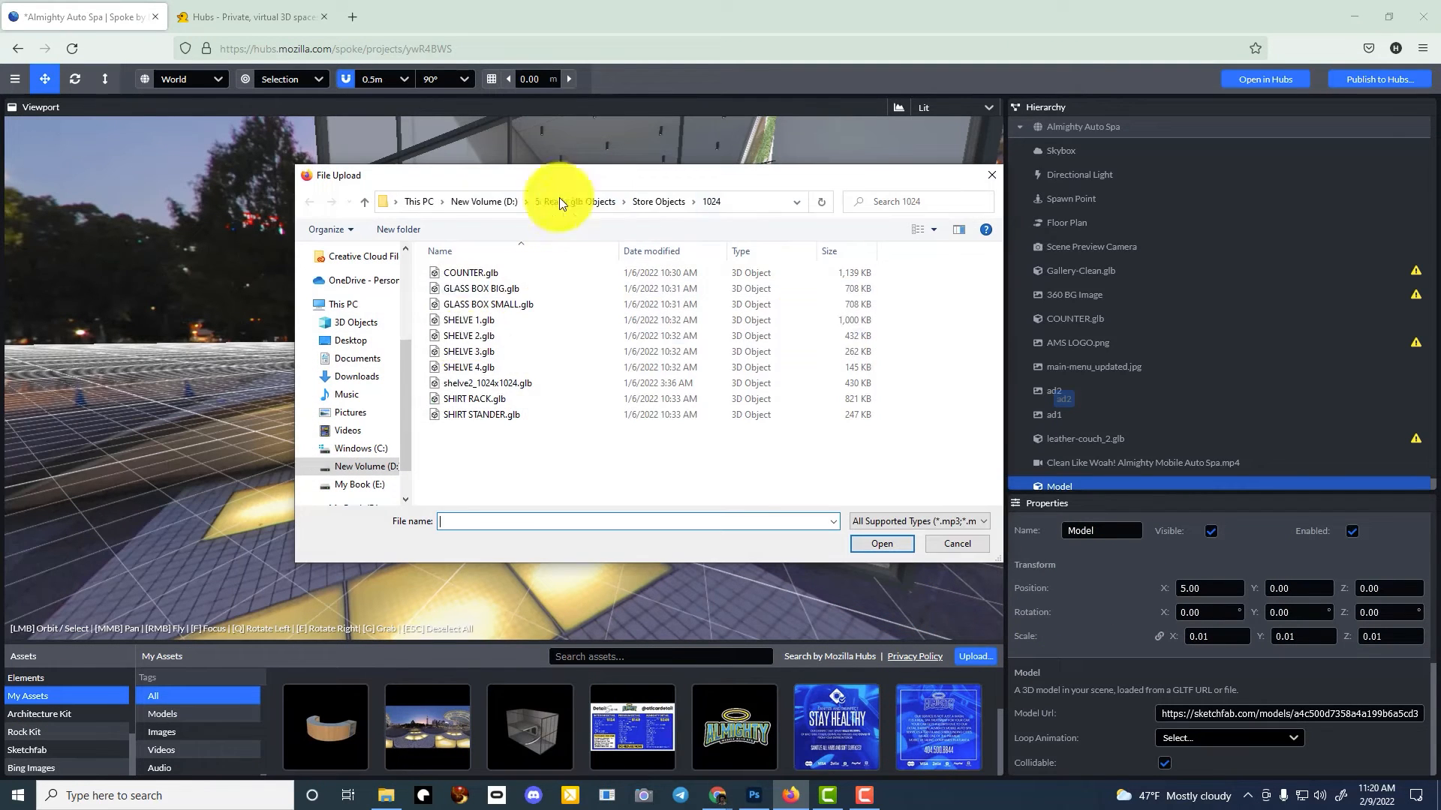
click(484, 201)
double_click(481, 461)
double_click(475, 274)
double_click(475, 273)
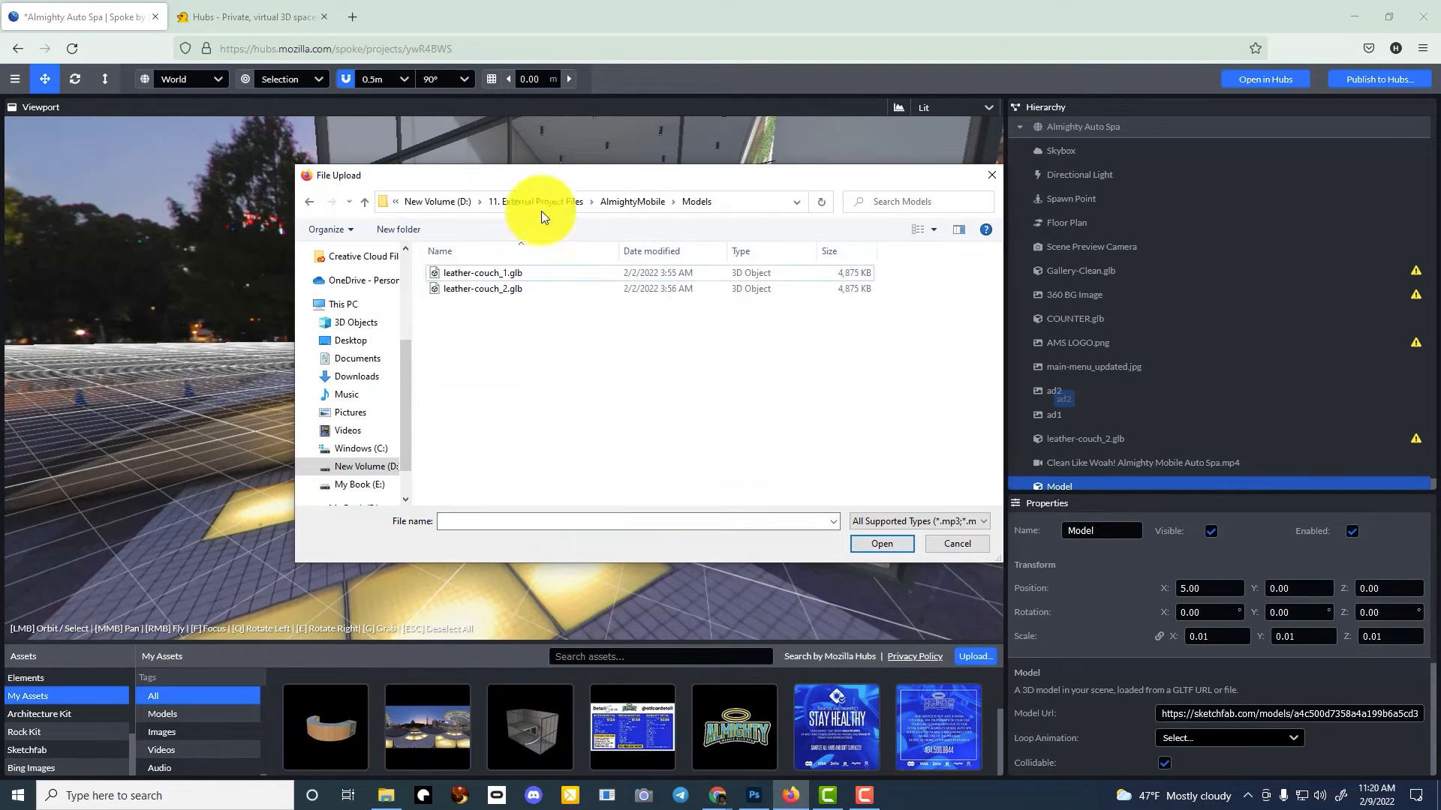
- Upload MODIFIED DODGE TRUCK GLB LOW RESOLUTION.glb from the MOZILLA HUBS folder of the Hood Truck files on the My Book (E:) drive
click(359, 484)
double_click(480, 290)
double_click(488, 367)
double_click(480, 367)
double_click(479, 317)
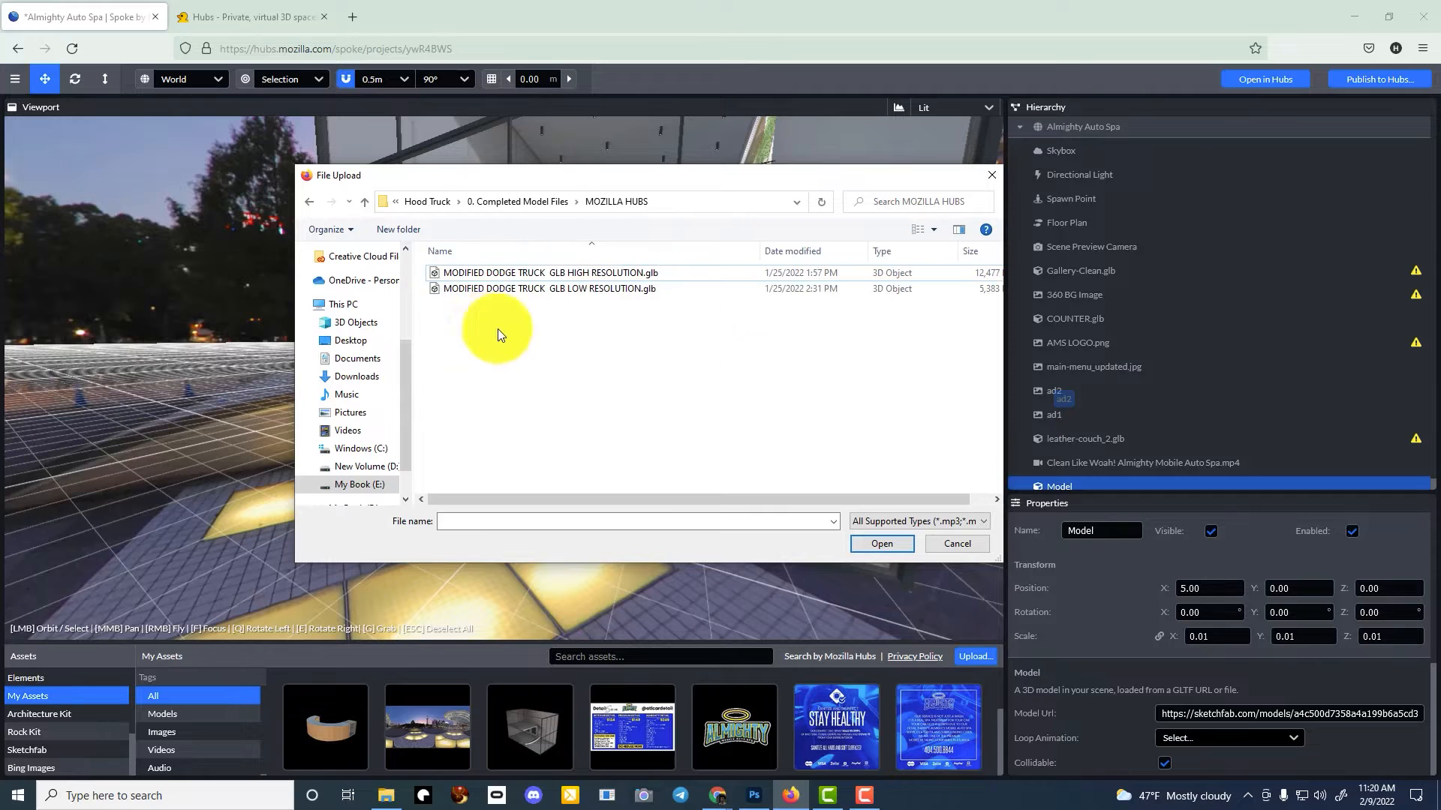
click(615, 292)
click(881, 544)
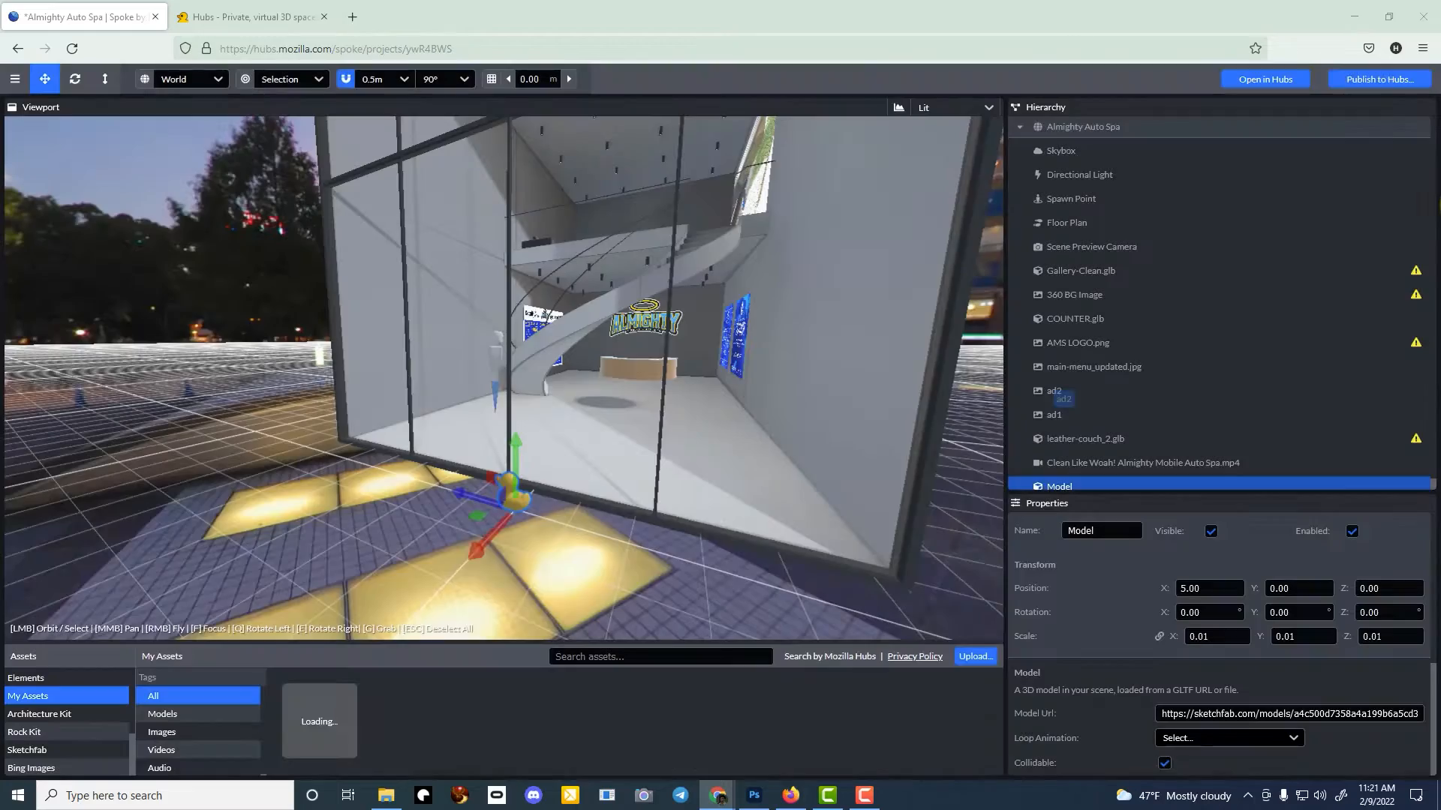
- Replace the new Model element's model URL with the copied URL of the uploaded truck asset
right_click(306, 713)
click(351, 656)
triple_click(1227, 712)
key(ctrl+v)
key(Return)
- Move the truck model to X 6.40 and Z 14.00, and set its uniform scale to 0.1
scroll(474, 360, down, 3)
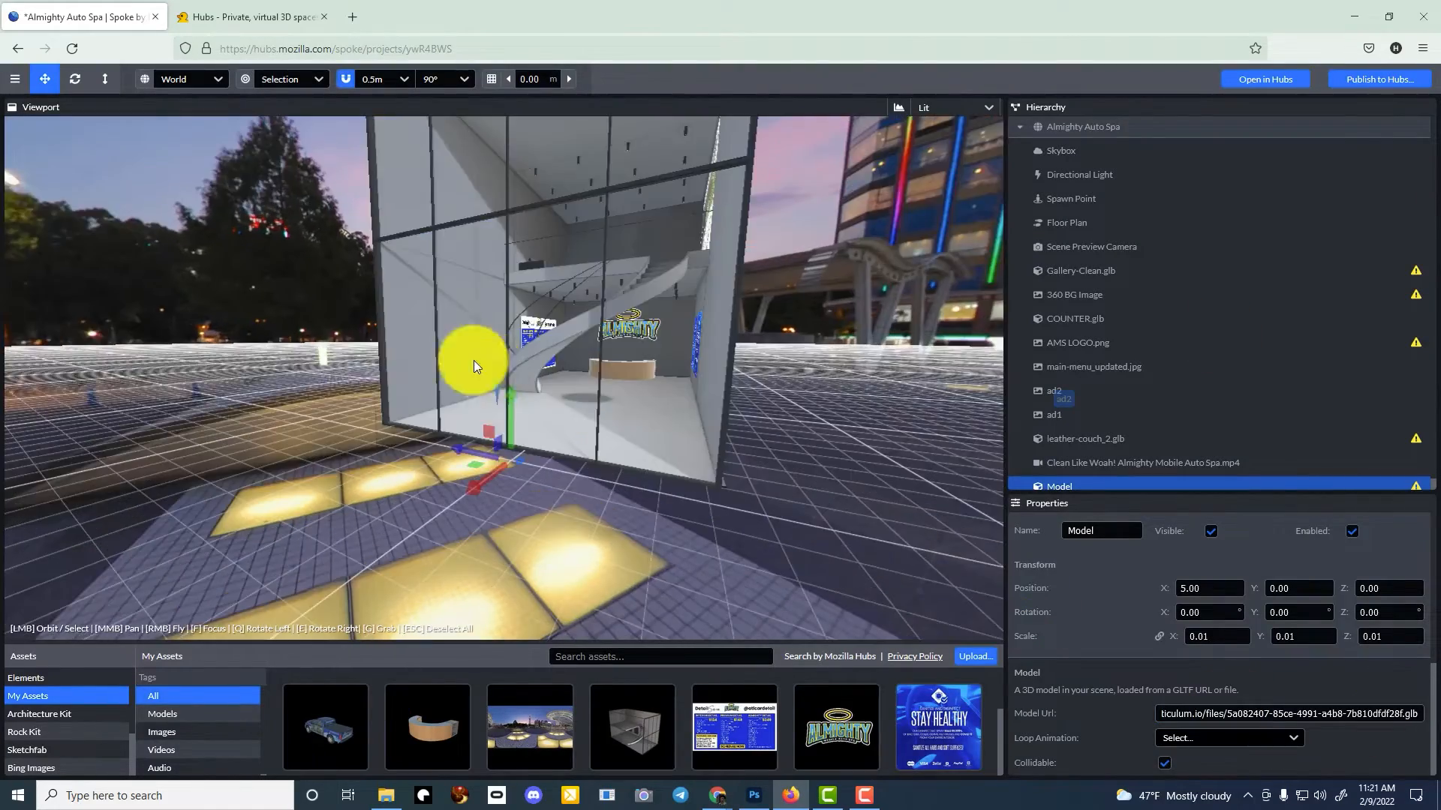
right_drag(475, 360, 1209, 637)
key(w)
right_drag(792, 451, 989, 342)
key(s)
drag(1164, 589, 721, 421)
drag(1344, 588, 721, 421)
drag(1174, 636, 1080, 572)
click(1201, 637)
key(BackSpace)
text(1)
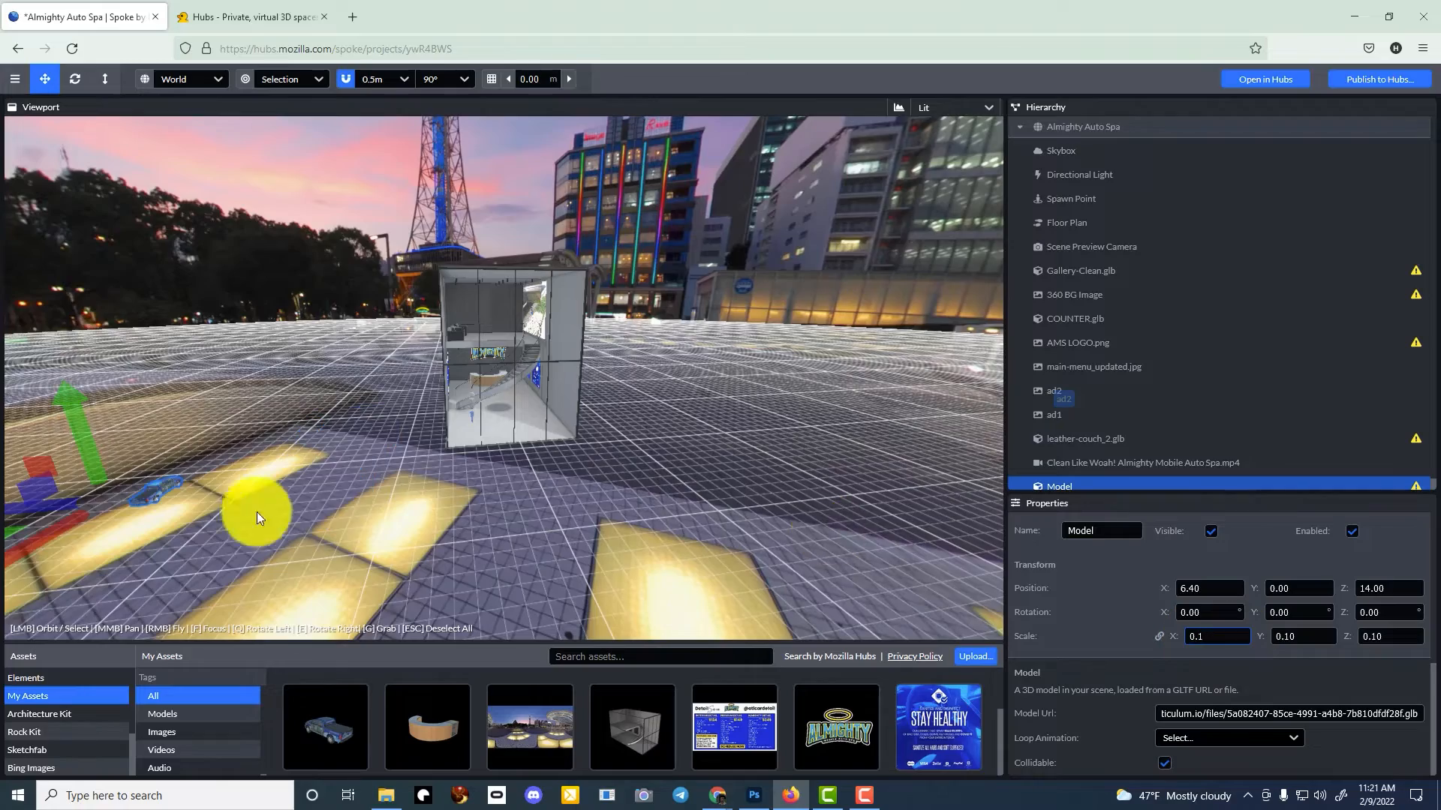
- Bring the truck model near the gallery's front at X 5.40 and Z 1.60
right_drag(256, 512, 721, 421)
mouse_move(32, 518)
mouse_down()
mouse_move(32, 534)
mouse_move(31, 521)
mouse_up()
drag(1174, 591, 721, 421)
drag(1361, 589, 721, 421)
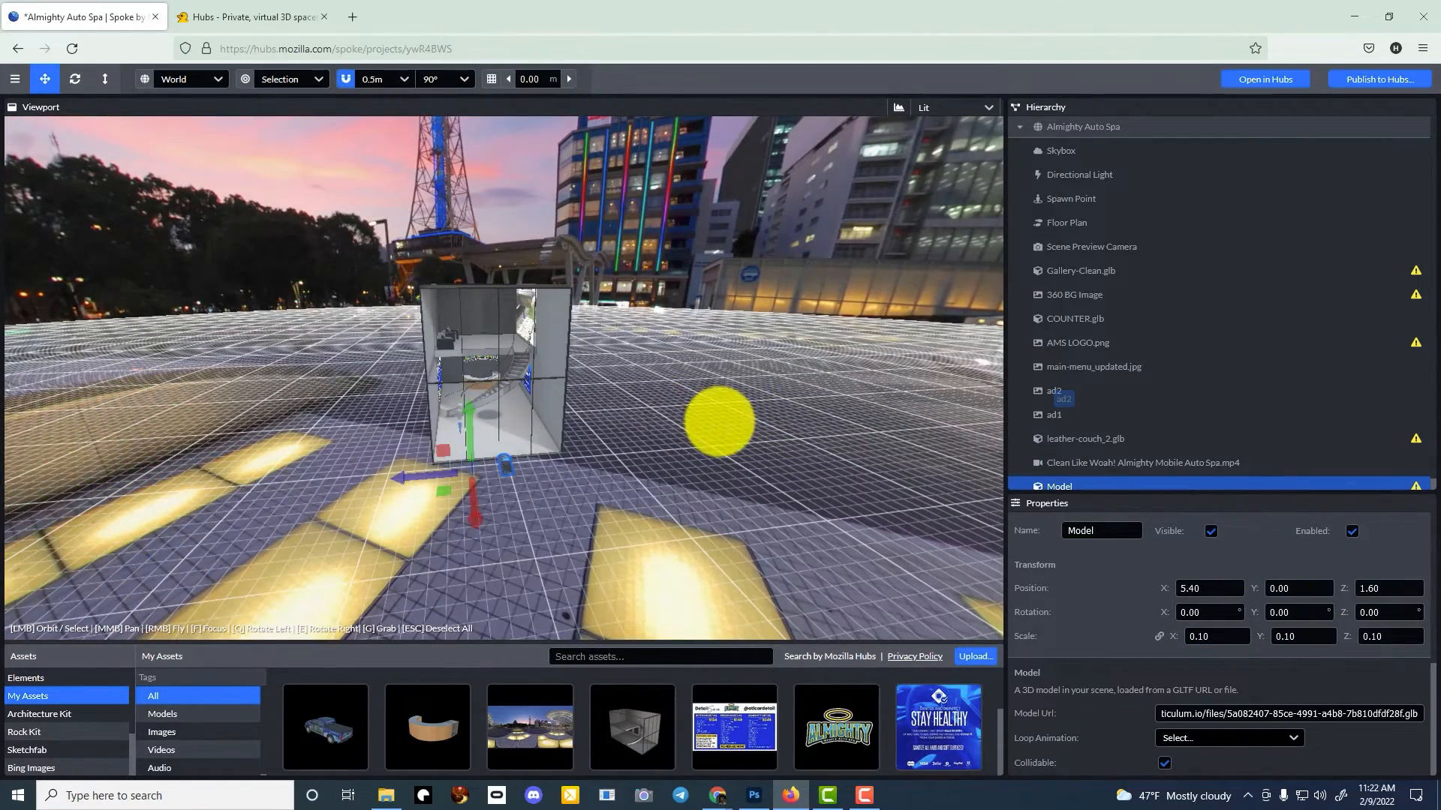
- Set the truck's uniform scale to 0.20, rotate it 35° about Y, and place it at X 8.30 and Z 2.60
right_drag(842, 590, 720, 417)
key(w)
key(s)
click(1218, 637)
key(Up)
drag(1349, 590, 1396, 590)
drag(1226, 595, 721, 419)
drag(1336, 592, 720, 421)
drag(1165, 585, 721, 421)
- Save the Almighty Auto Spa project
right_drag(720, 422, 721, 421)
key(w)
key(s)
key(w)
key(s)
key(w)
key(ctrl+s)
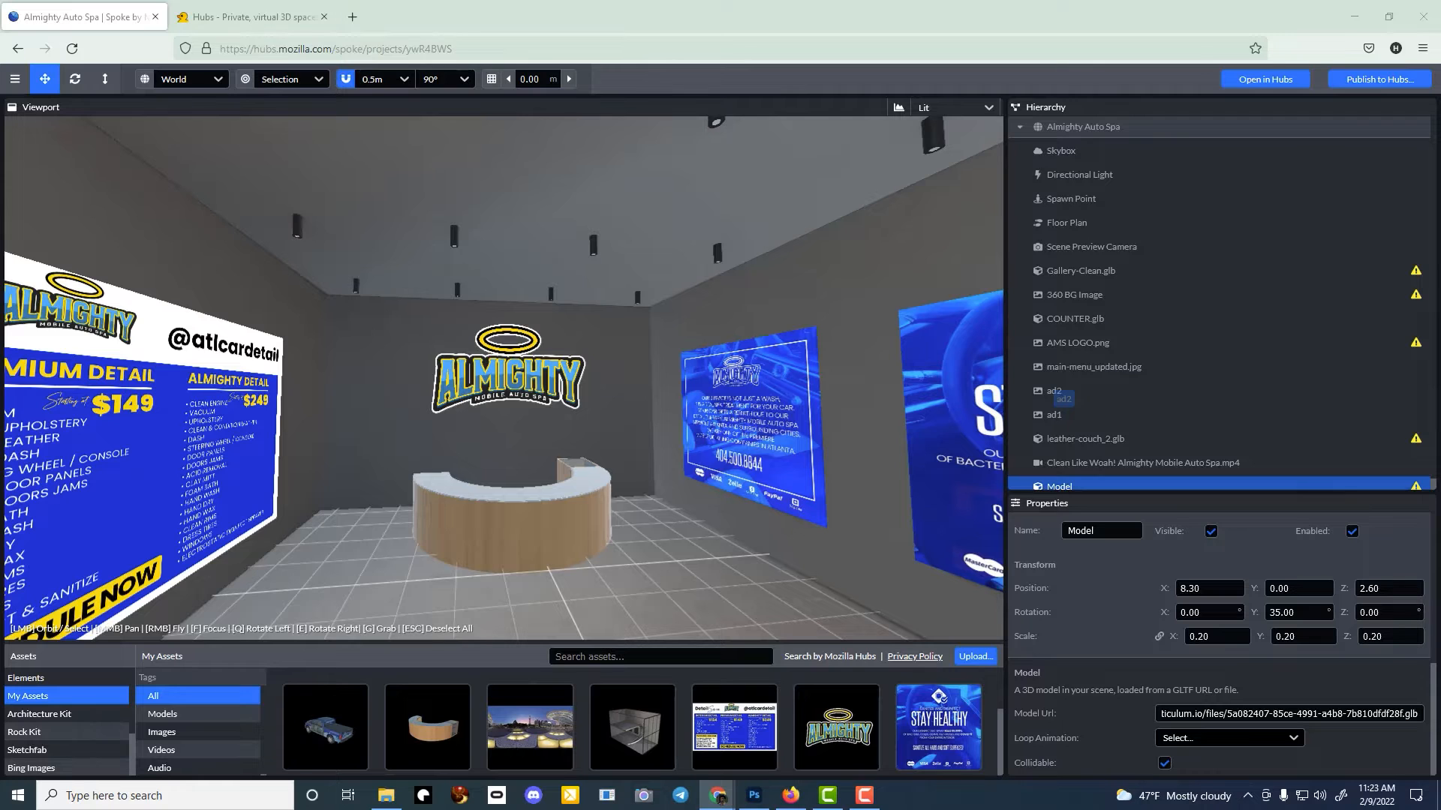
- Rename the Clean Like Woah! Almighty Mobile Auto Spa.mp4 object in the hierarchy as Video
scroll(1164, 428, down, 1)
click(1125, 452)
triple_click(1083, 533)
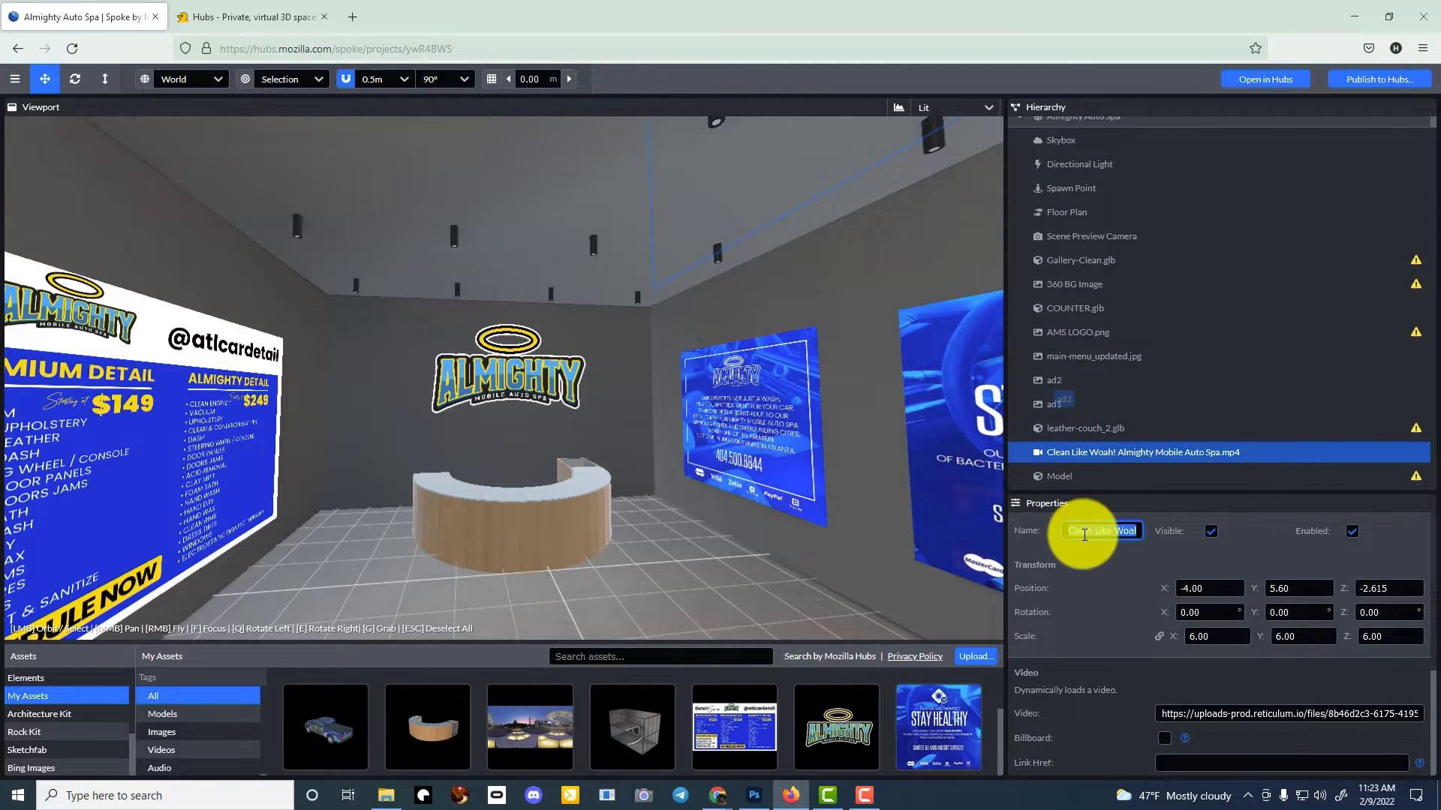
text(Video)
key(Return)
- Link the AMS LOGO.png image to cleanlikewoah.co and save the project
click(1122, 357)
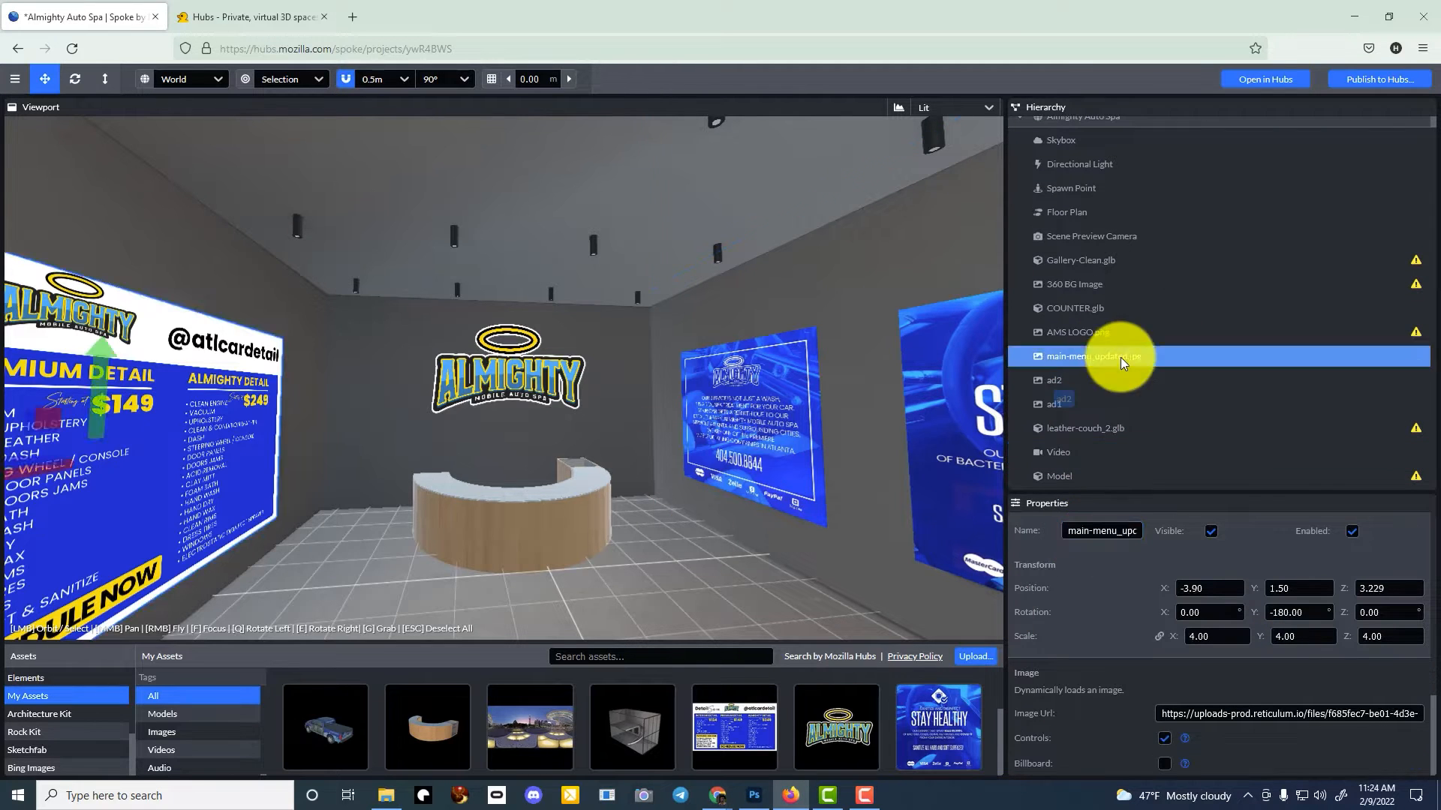
click(1111, 332)
scroll(1222, 688, down, 1)
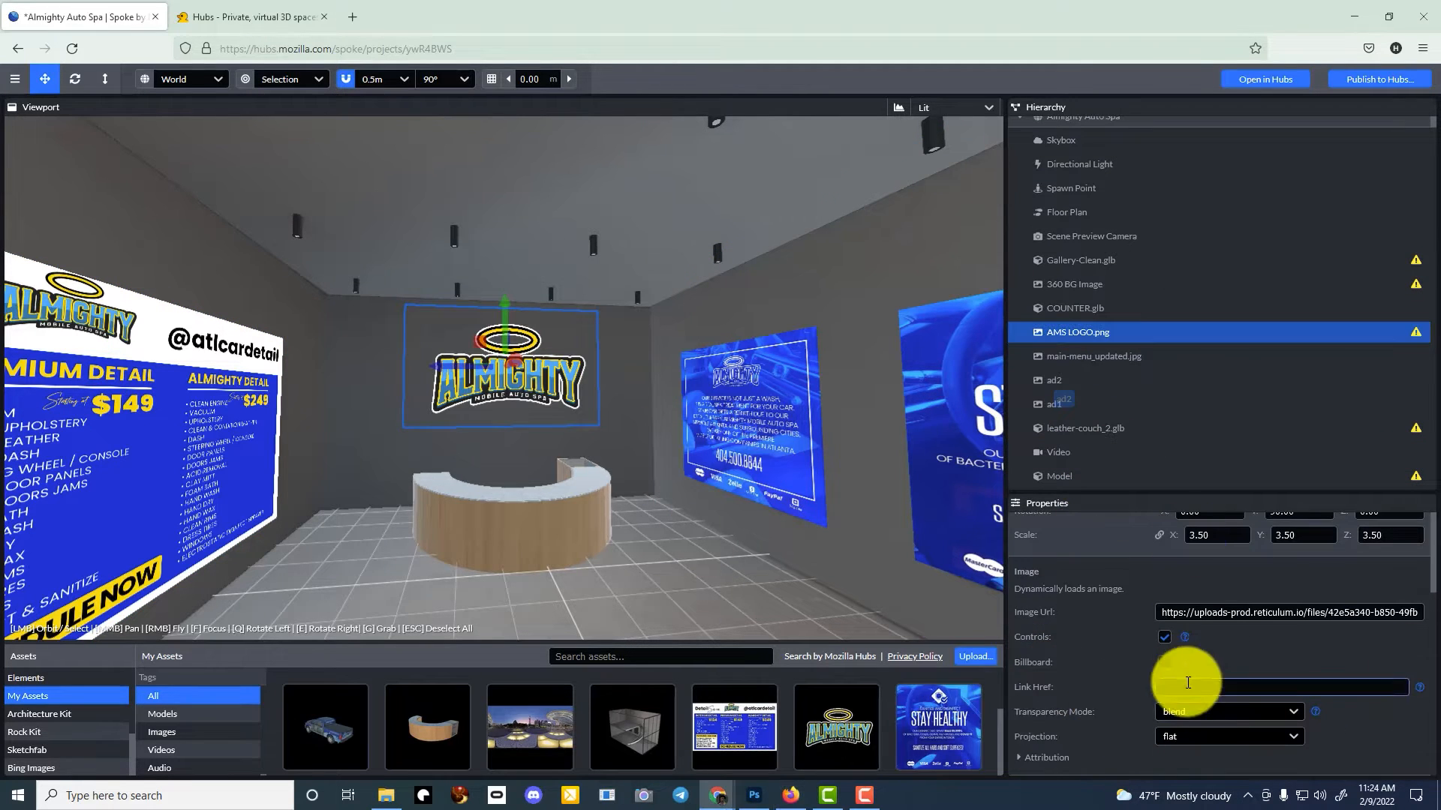
click(1187, 683)
text(cleanlikewoah.co)
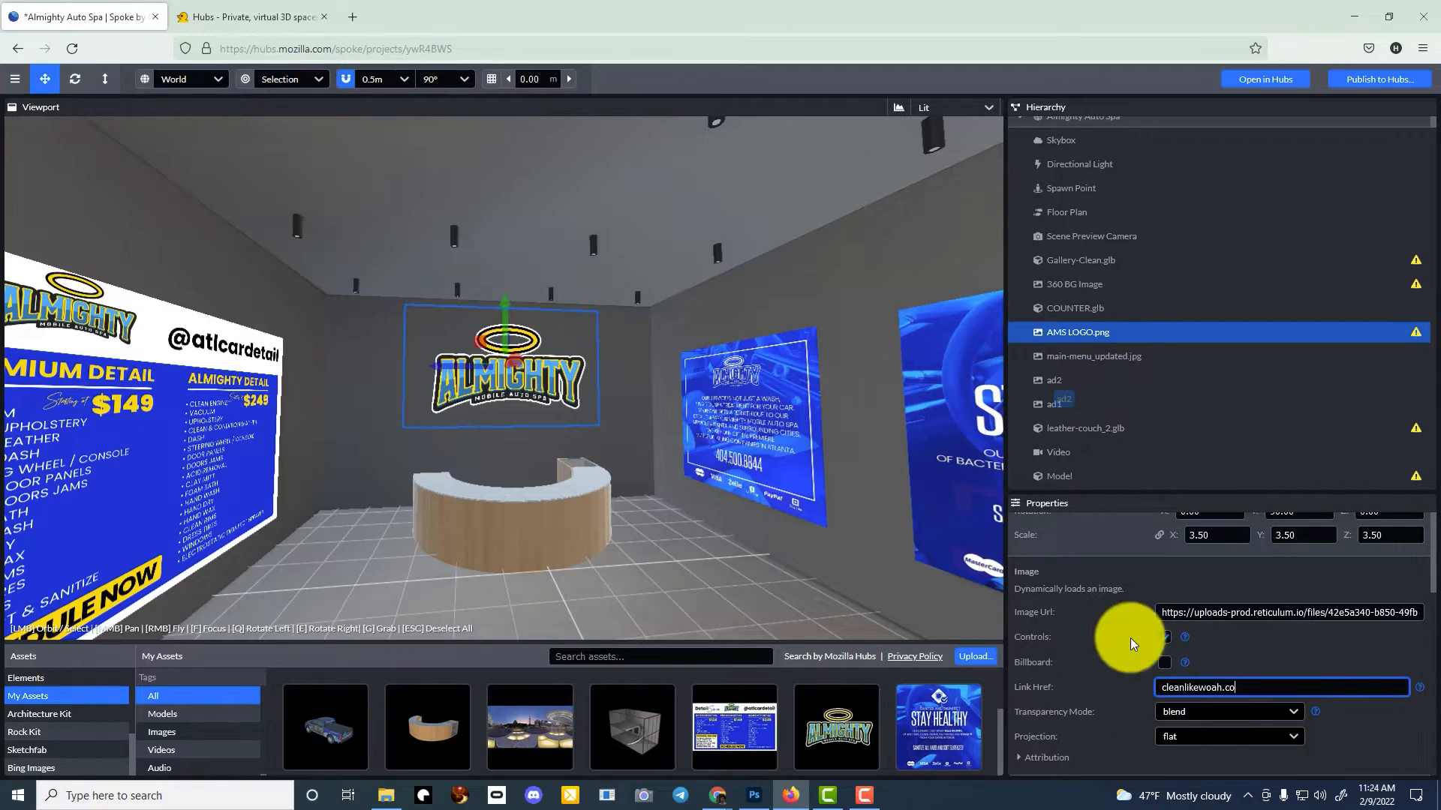
key(ctrl+s)
- Show the Architecture Kit pieces in an enlarged assets area, with the gallery's front and the truck in view
right_drag(863, 489, 718, 422)
key(s)
right_drag(722, 422, 721, 425)
click(30, 714)
drag(332, 643, 330, 548)
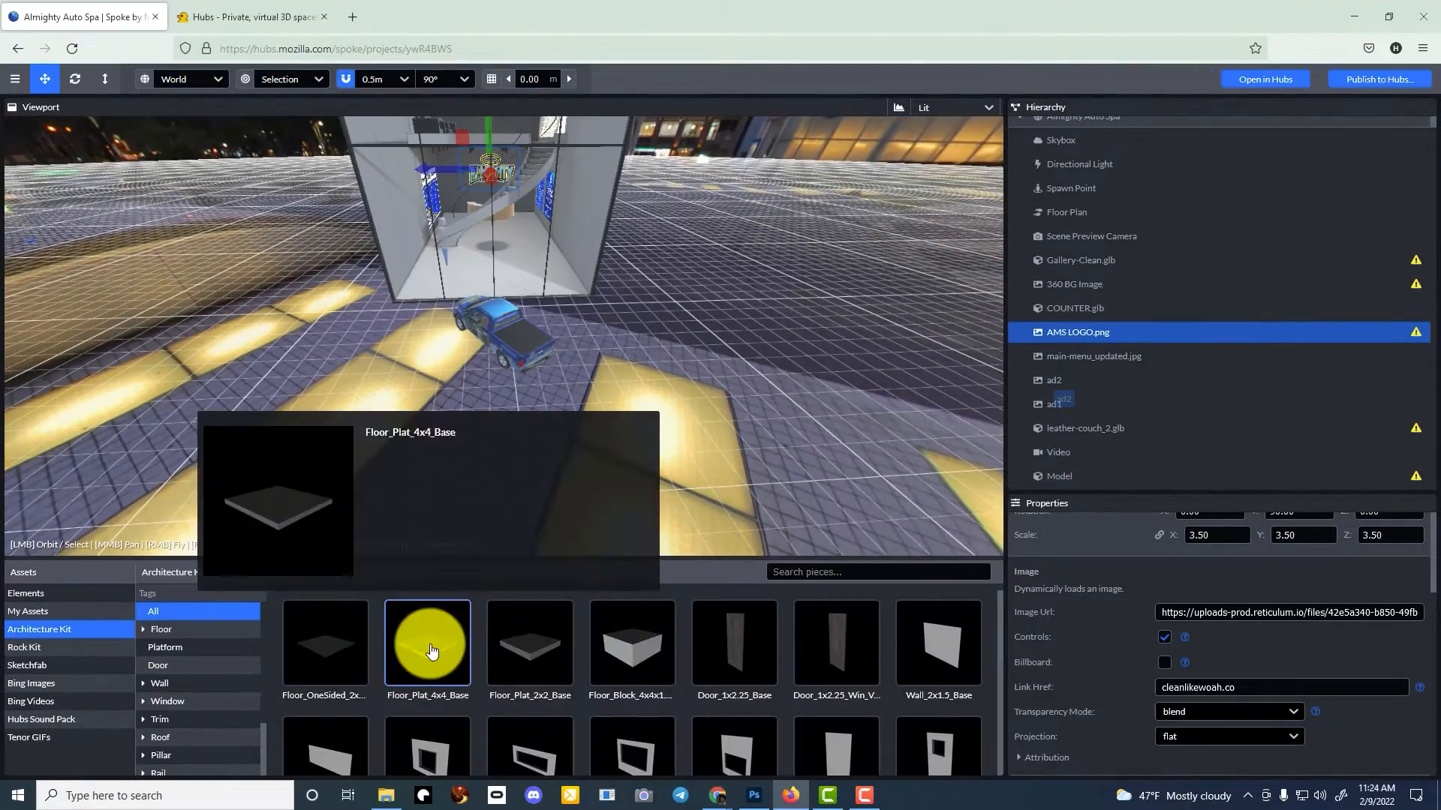
- Lay Floor_Plat_4x4_Base tiles side by side in rows across the ground in front of the gallery, under the truck
click(428, 643)
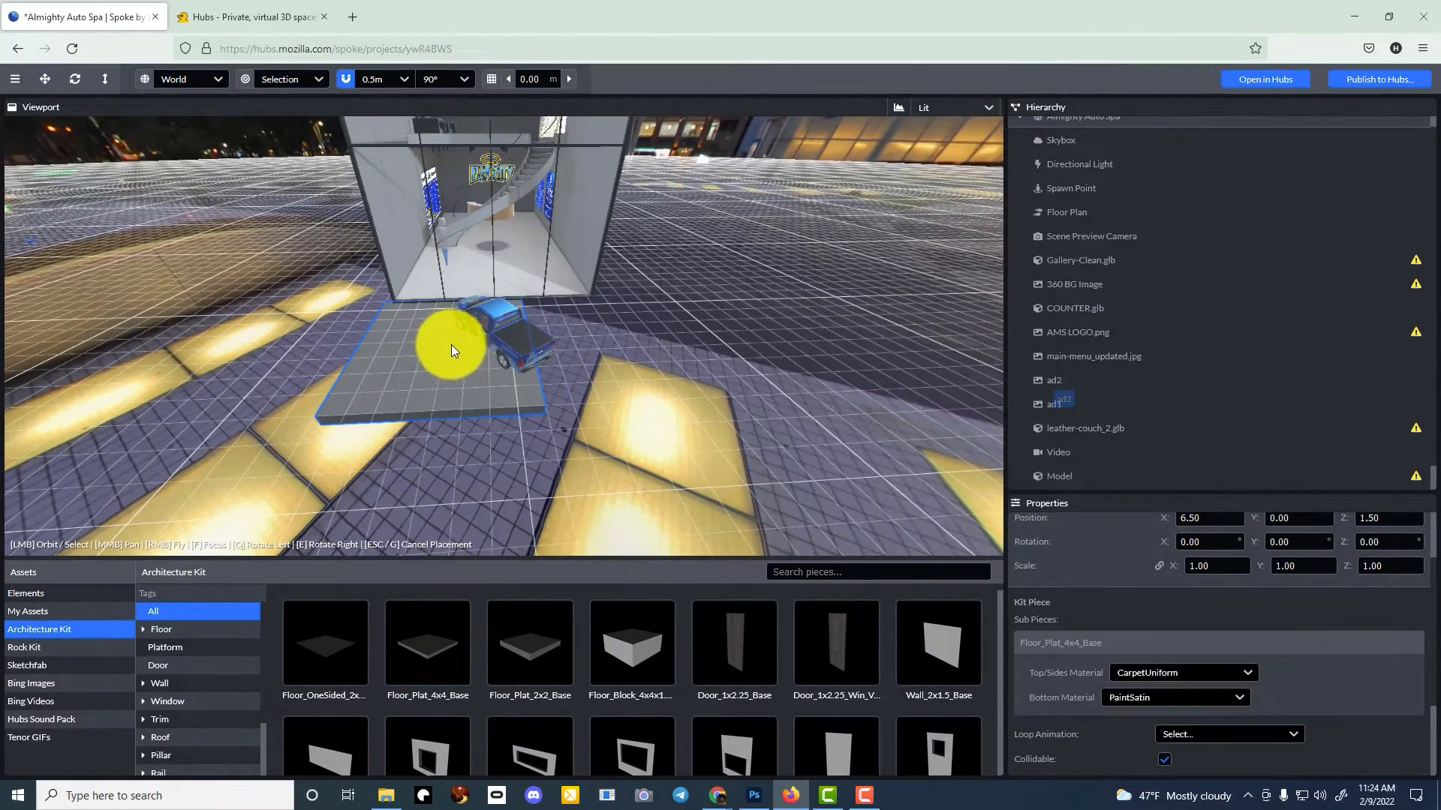
click(451, 345)
click(629, 335)
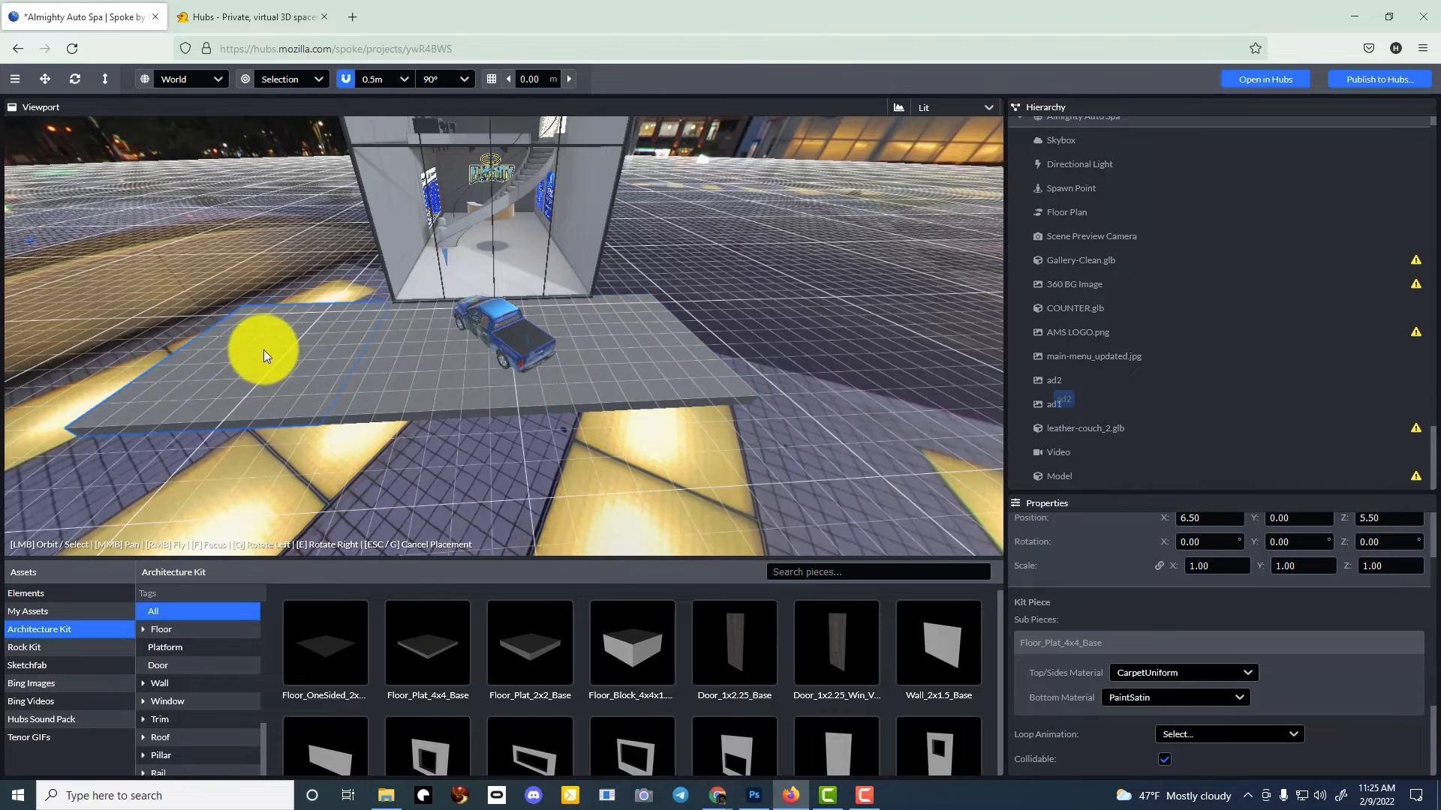
click(263, 350)
click(772, 323)
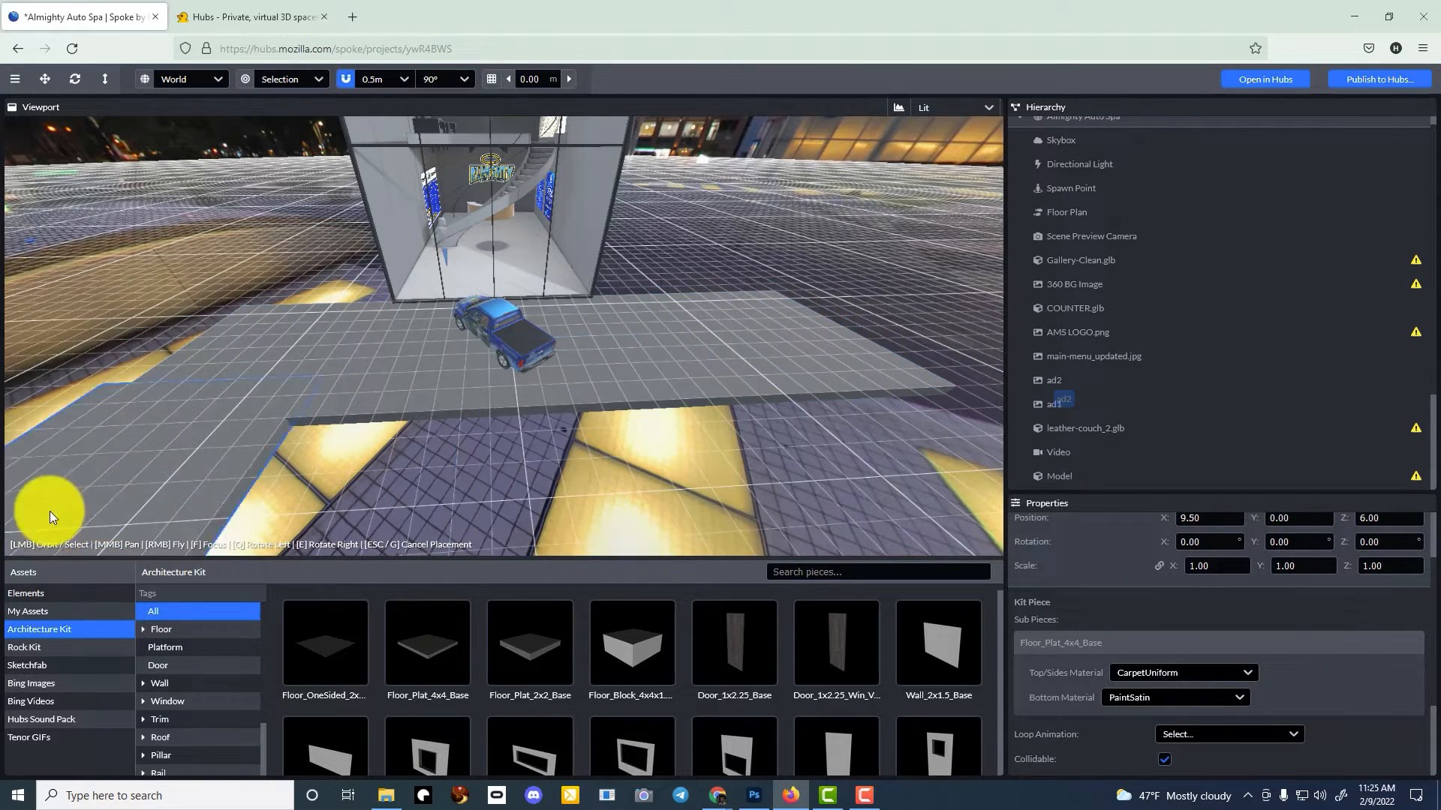
scroll(240, 436, down, 3)
click(496, 388)
click(567, 388)
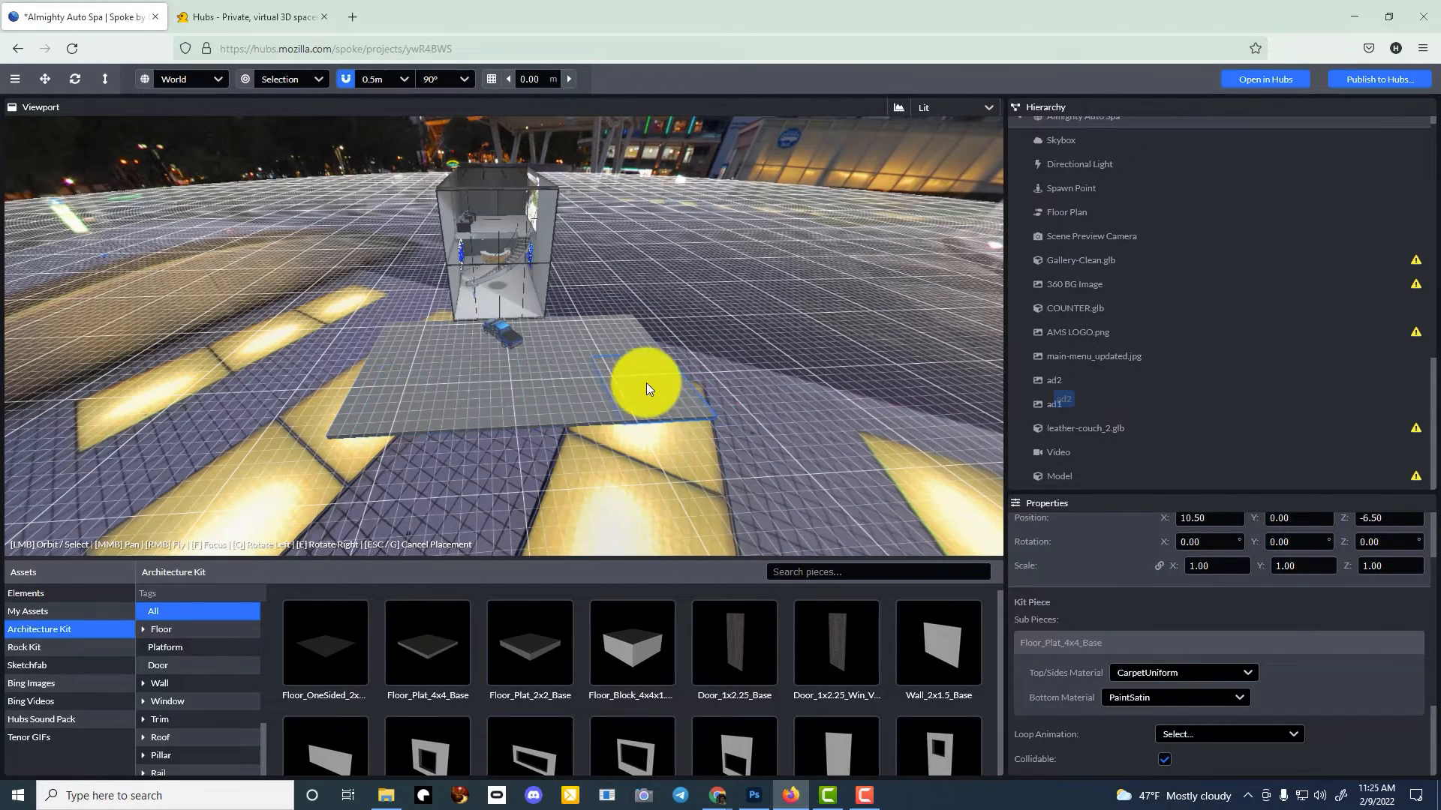
click(646, 384)
- Add more Floor_Plat_4x4_Base tiles along both sides of the gallery and end the placement
right_click(715, 420)
key(w)
key(w)
right_drag(715, 420, 720, 419)
key(Escape)
click(427, 653)
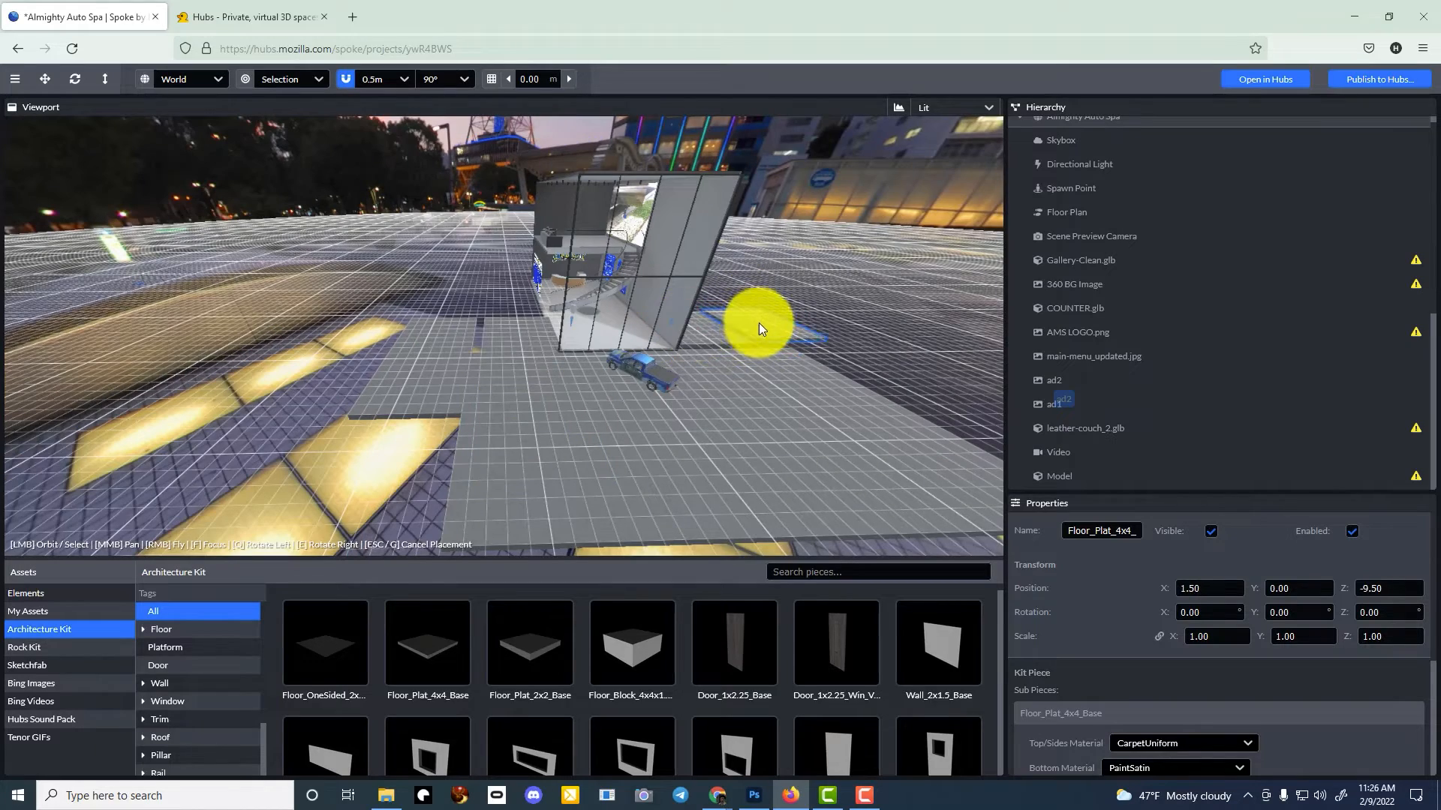
key(Escape)
- Move the floor tile outside the gallery's open side to X 2.50 and Z 5.30, fitting it against the building
scroll(408, 362, up, 6)
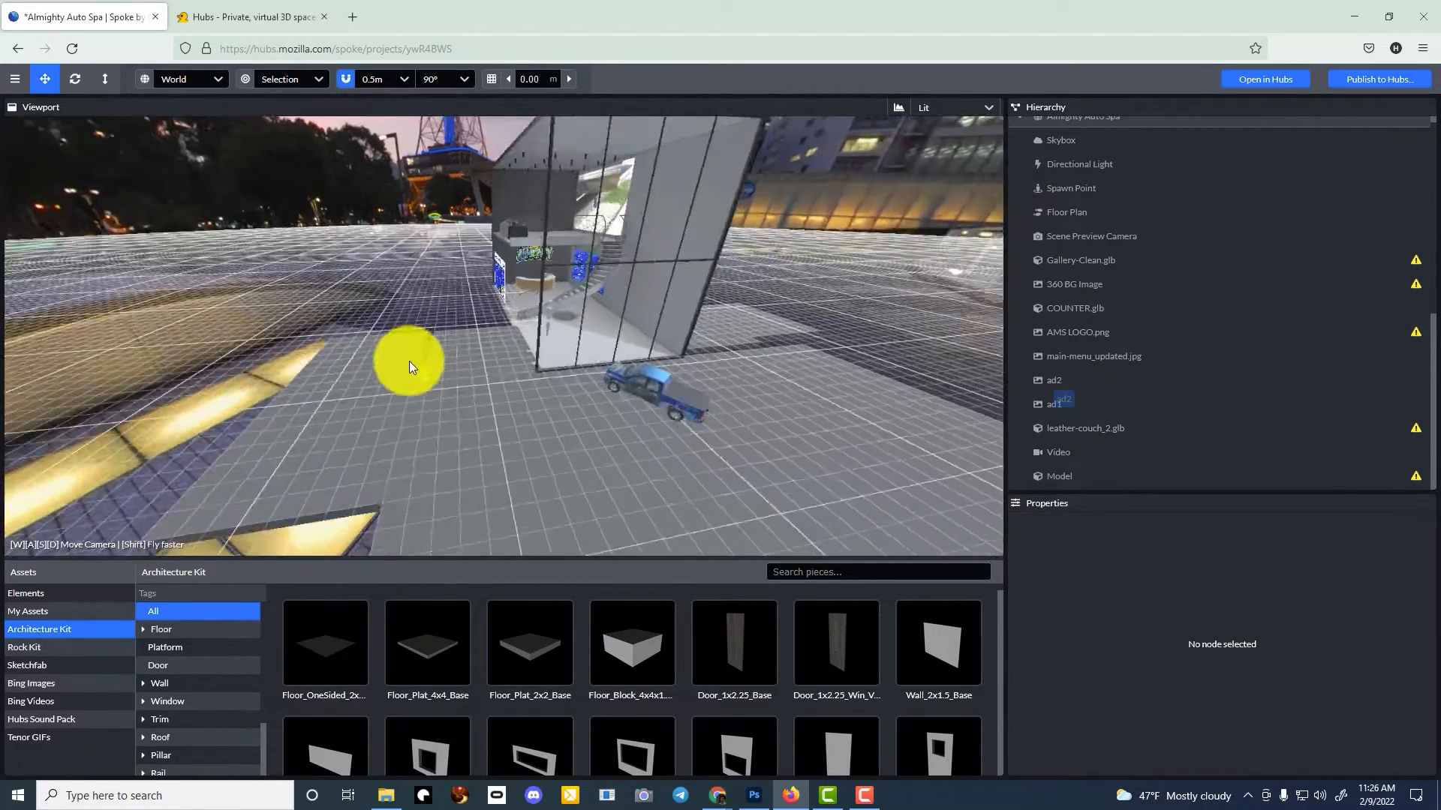
click(502, 391)
mouse_move(1163, 589)
mouse_down()
mouse_move(1126, 589)
mouse_move(1163, 589)
mouse_up()
mouse_move(1344, 589)
mouse_down()
mouse_move(1388, 588)
mouse_move(1347, 589)
mouse_up()
scroll(618, 513, down, 6)
scroll(457, 383, up, 2)
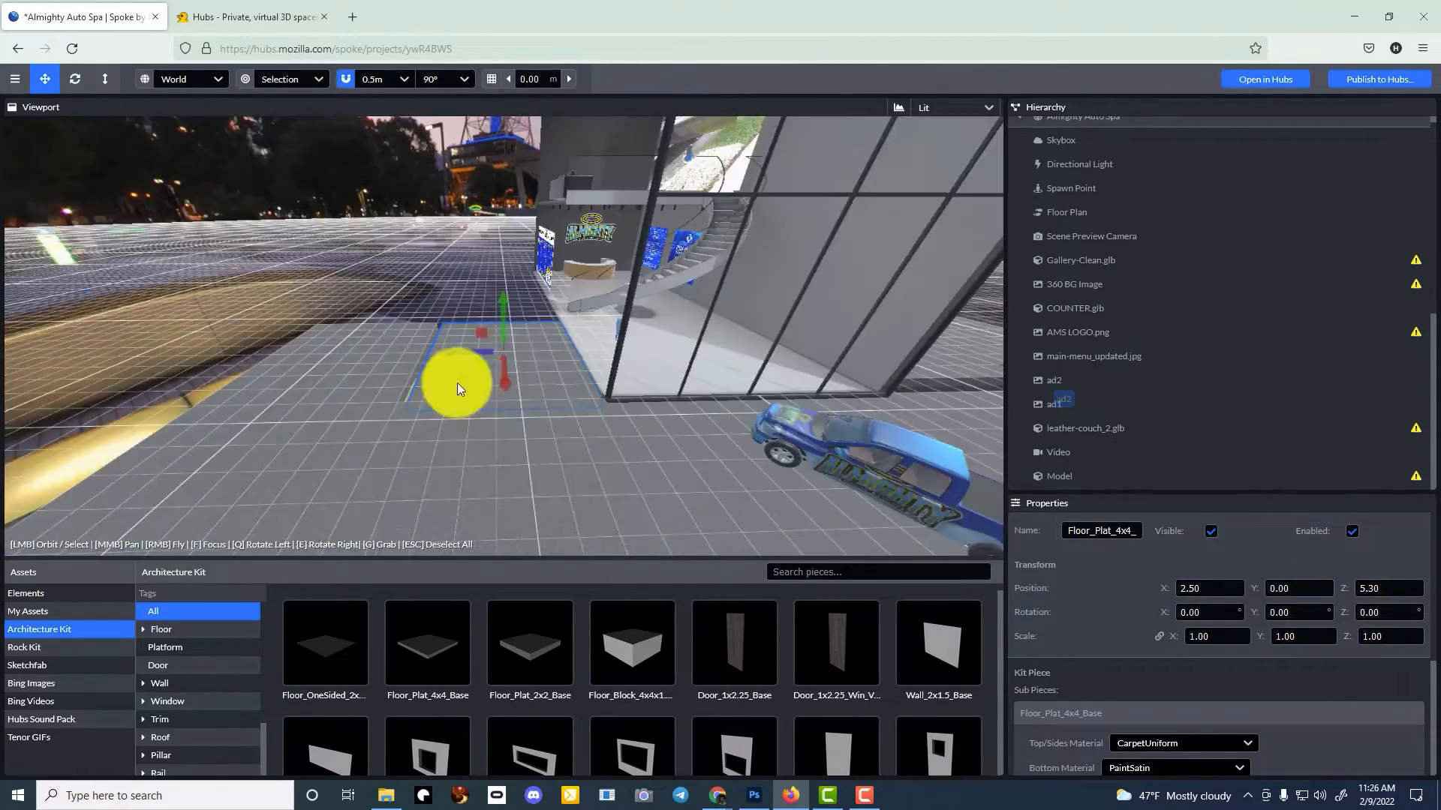
key(w)
right_drag(457, 383, 638, 427)
mouse_move(1167, 588)
mouse_down()
mouse_move(1249, 589)
mouse_move(1167, 588)
mouse_up()
drag(1344, 589, 1362, 775)
- Shift the inner floor tile on the gallery's opposite side along X and Z, and delete the surplus outer tile
mouse_move(721, 421)
right_down()
mouse_move(746, 428)
mouse_move(721, 422)
right_up()
key(s)
click(555, 241)
mouse_move(1167, 588)
mouse_down()
mouse_move(1249, 588)
mouse_move(1156, 589)
mouse_move(1172, 590)
mouse_up()
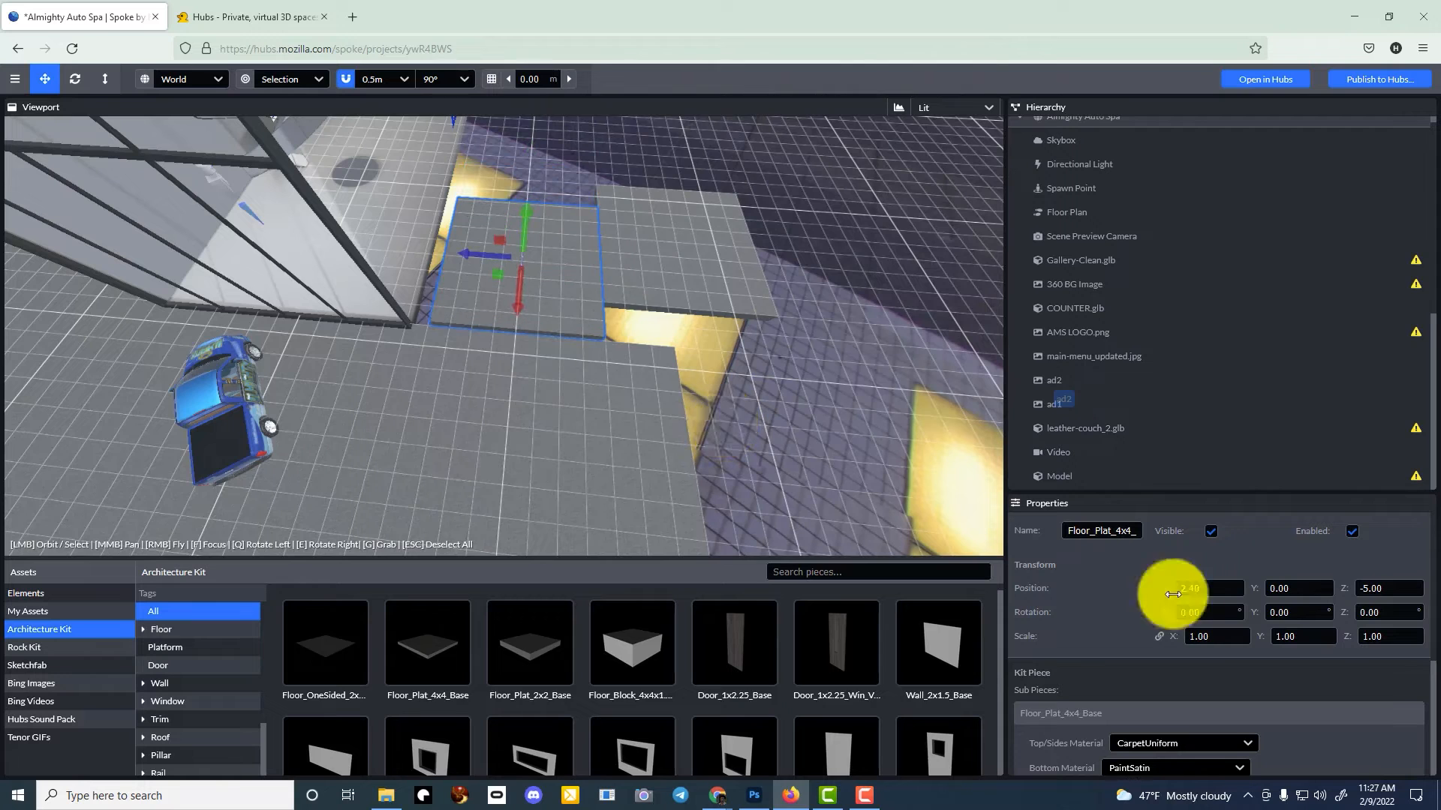
drag(1344, 588, 1432, 579)
click(537, 306)
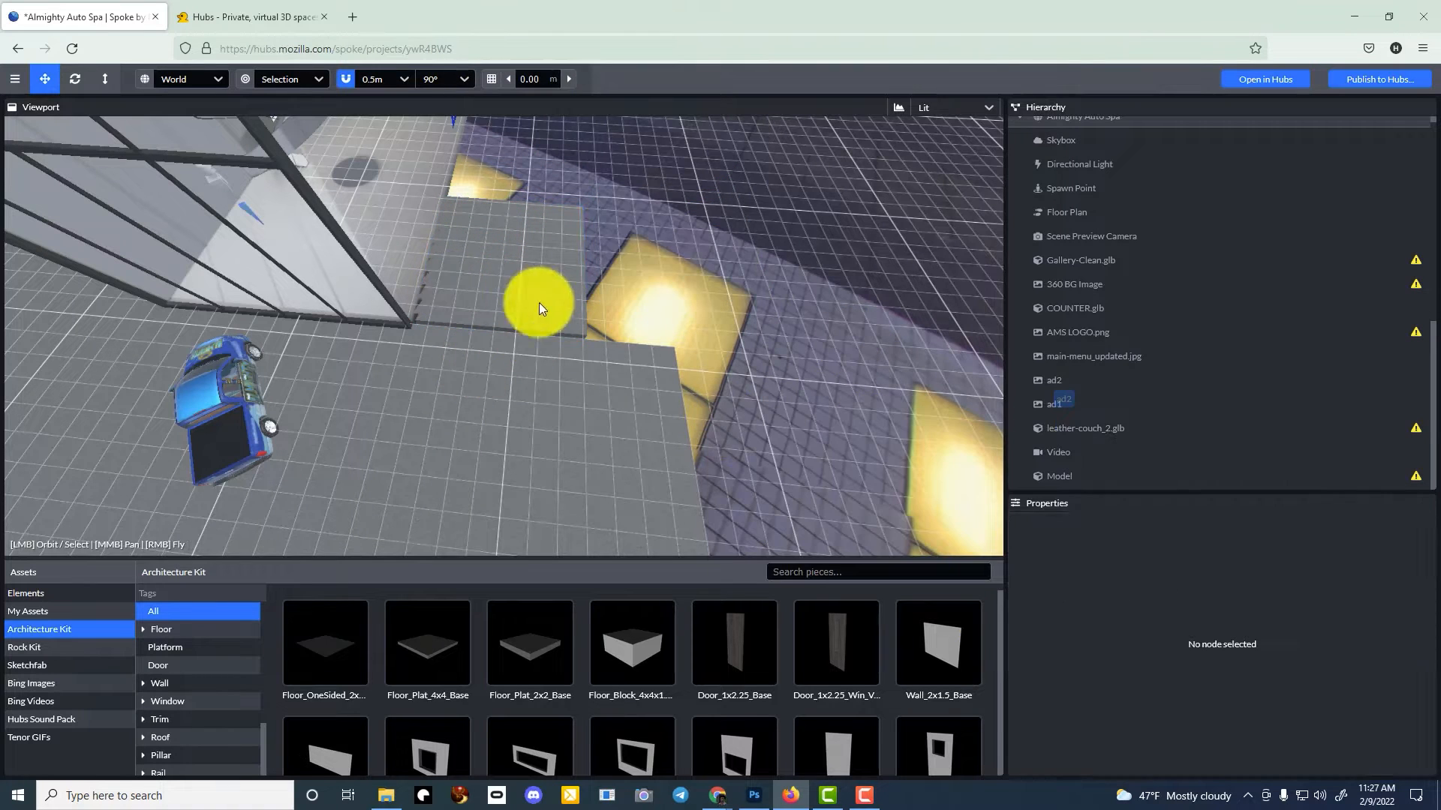
- Scale the remaining side tile to 1.40 and reposition it at X 1.70, closing the gap to the front flooring
drag(1346, 589, 1150, 651)
drag(1167, 590, 1199, 589)
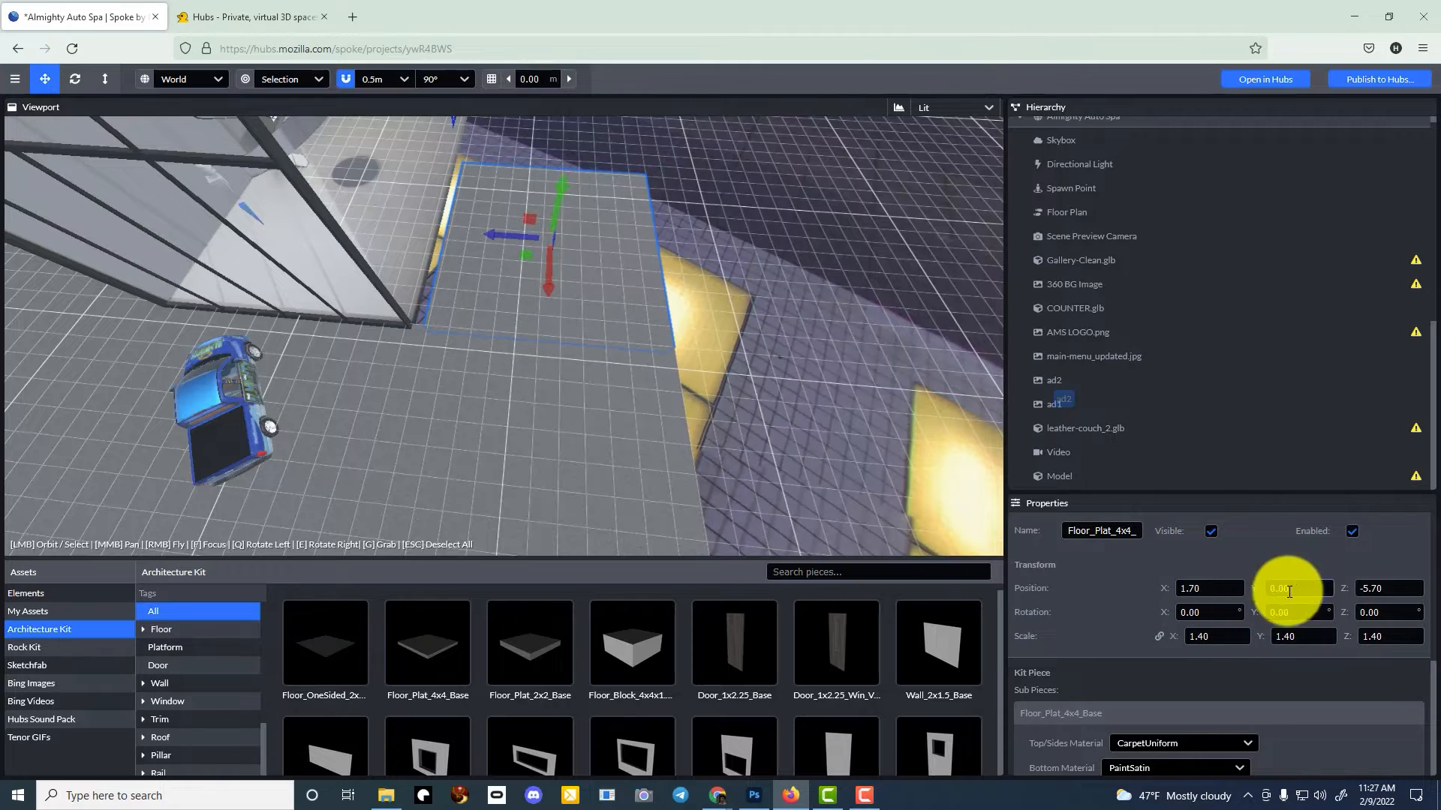
mouse_move(1344, 589)
mouse_down()
mouse_move(1400, 589)
mouse_move(1326, 588)
mouse_up()
key(Escape)
- Select the three floor tiles closest to the gallery's front and review their collision and walkable settings
scroll(446, 386, down, 3)
click(309, 371)
scroll(1137, 363, down, 4)
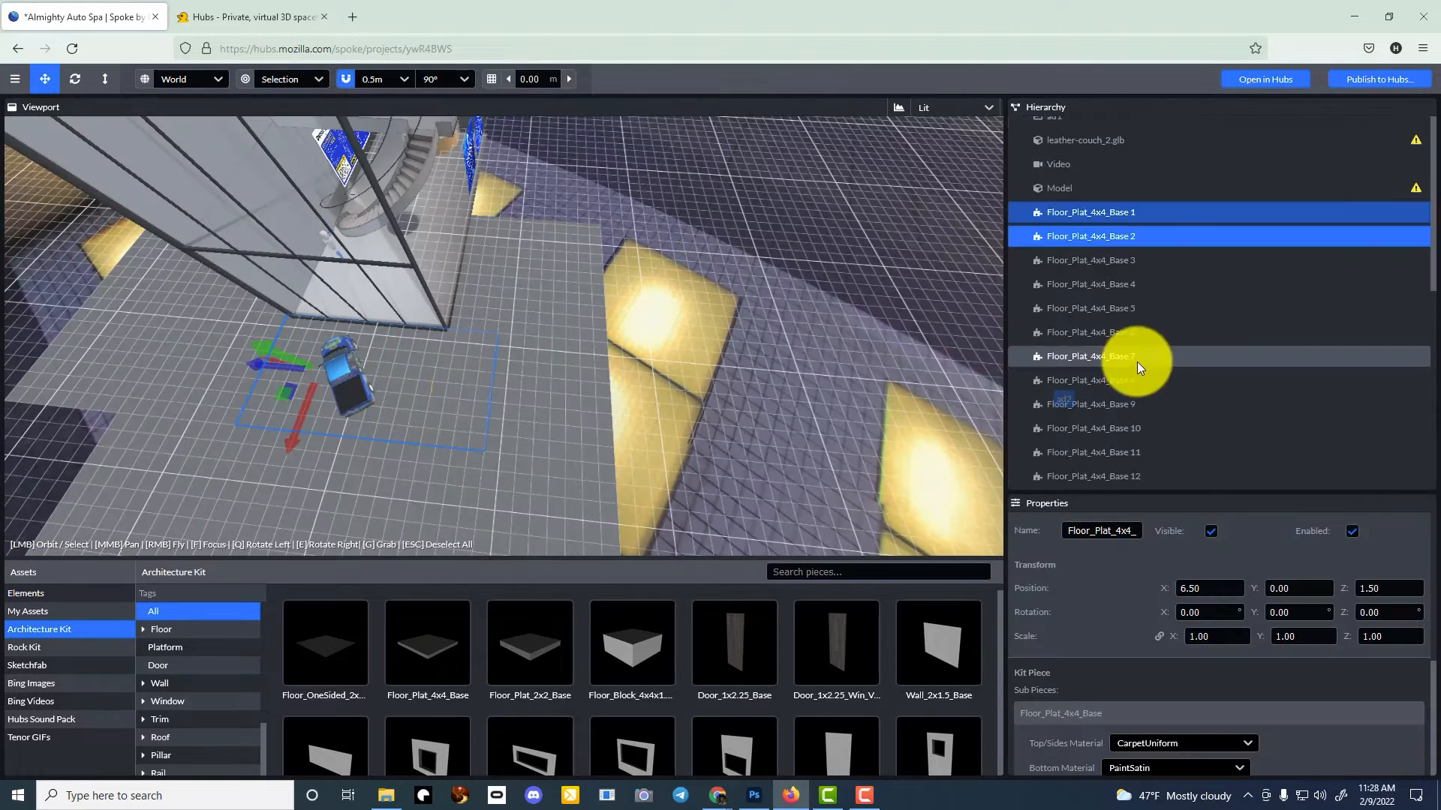
shift+click(236, 366)
scroll(1154, 677, down, 2)
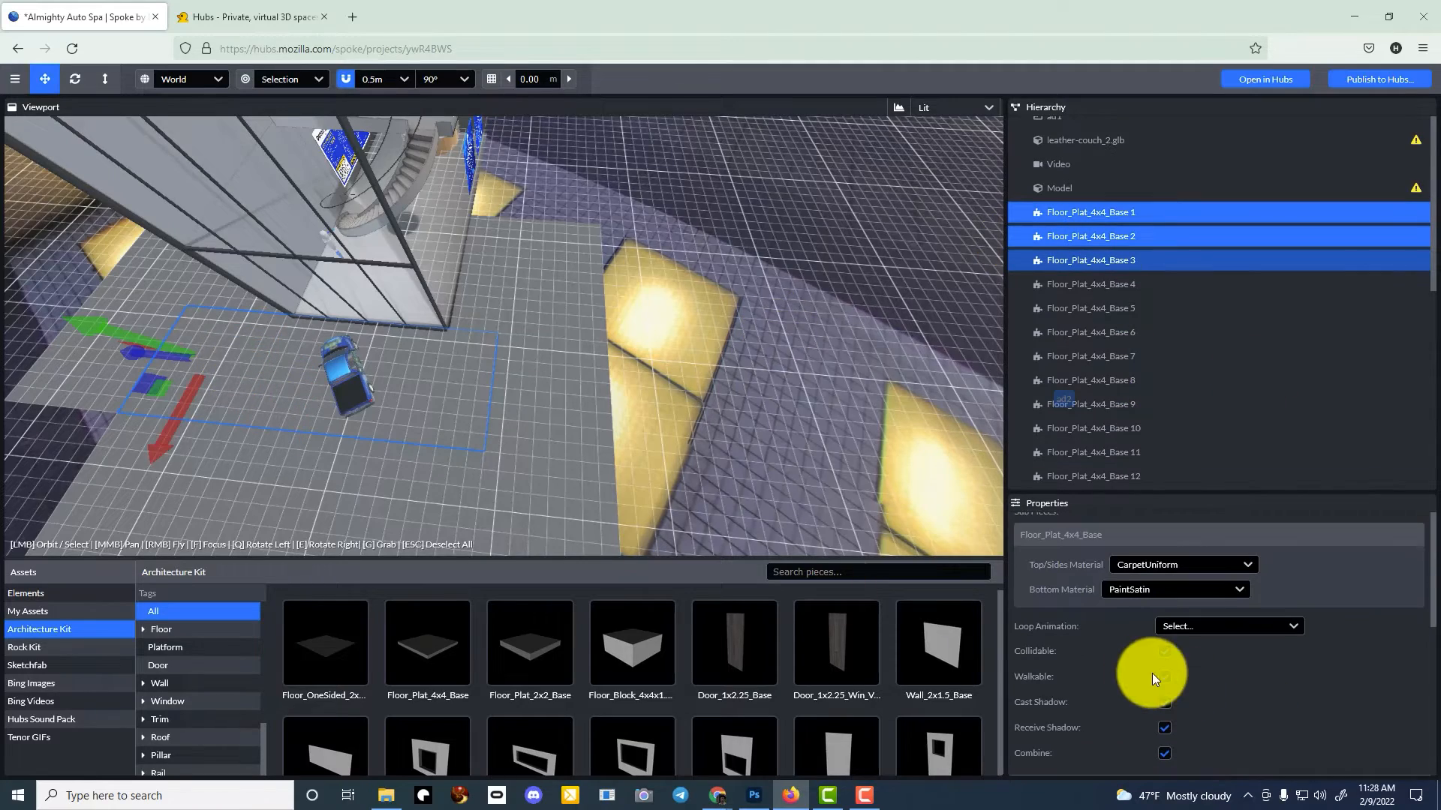
right_drag(326, 279, 326, 298)
- Select all the Floor_Plat_4x4_Base tiles and combine them into one group
click(541, 271)
shift+click(534, 361)
shift+click(536, 474)
shift+click(409, 488)
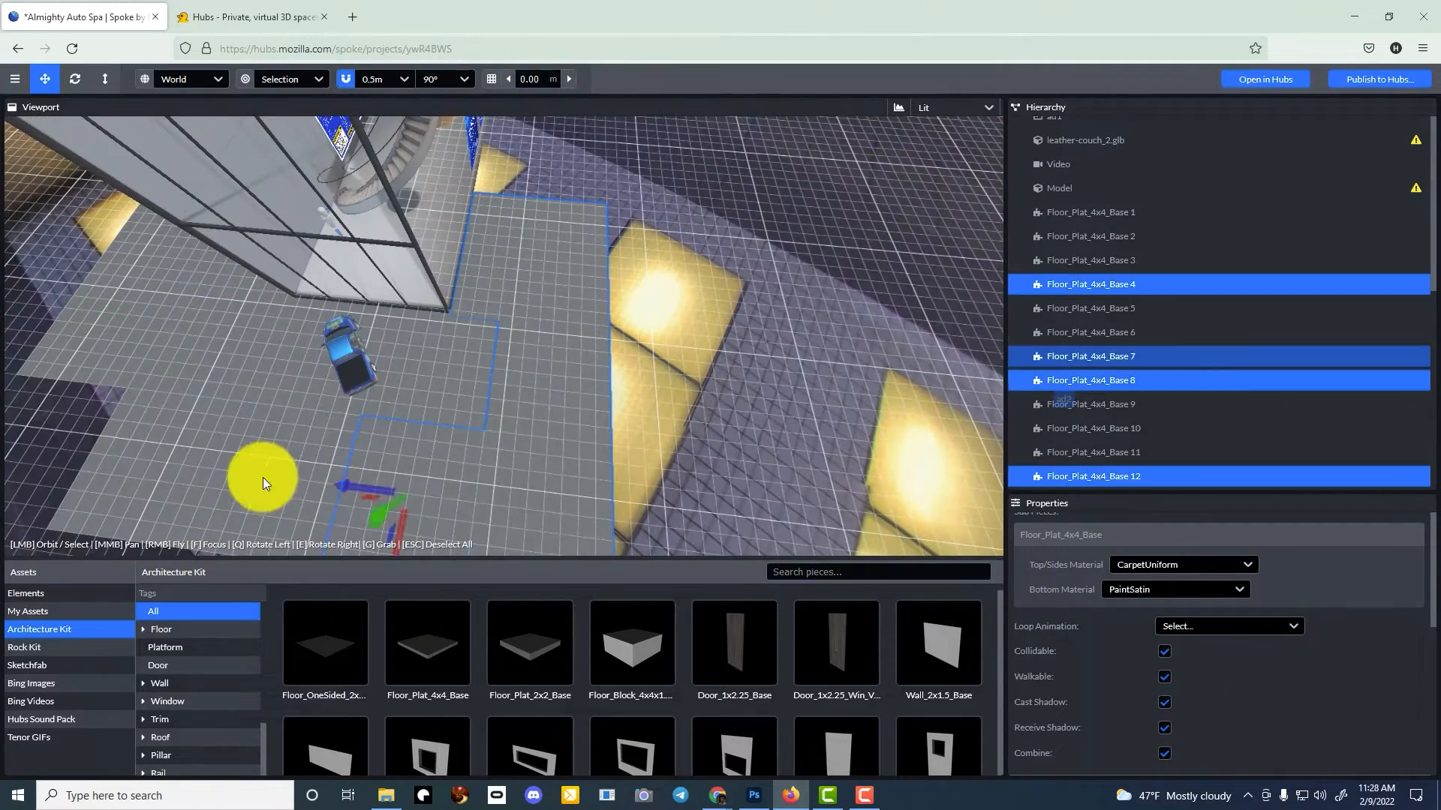
shift+click(278, 473)
shift+click(169, 450)
shift+click(113, 330)
shift+click(128, 251)
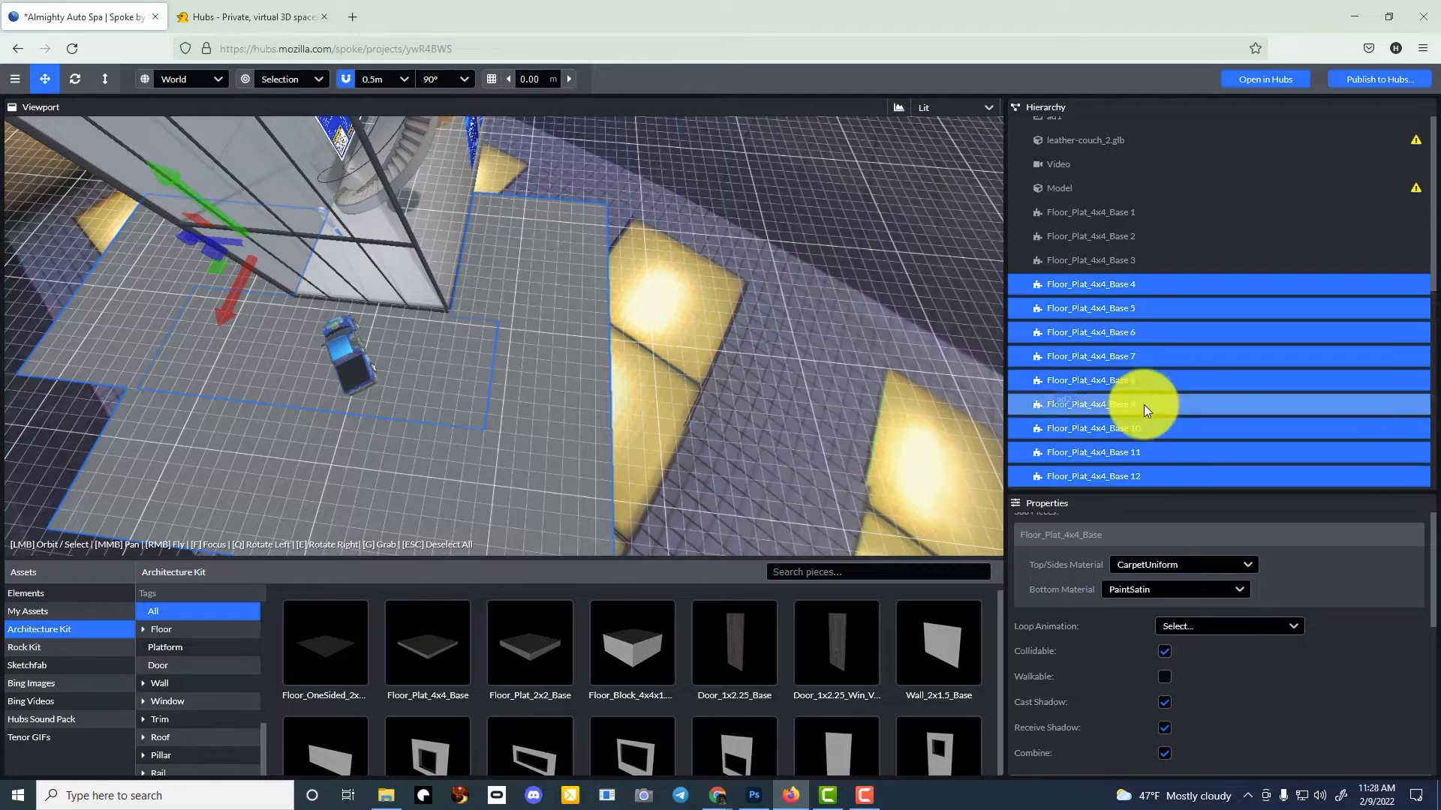
shift+click(1100, 261)
shift+click(1099, 237)
shift+click(1096, 214)
right_click(1096, 213)
click(1120, 252)
- Name the new tile group Ground Outside and save the project
double_click(1096, 531)
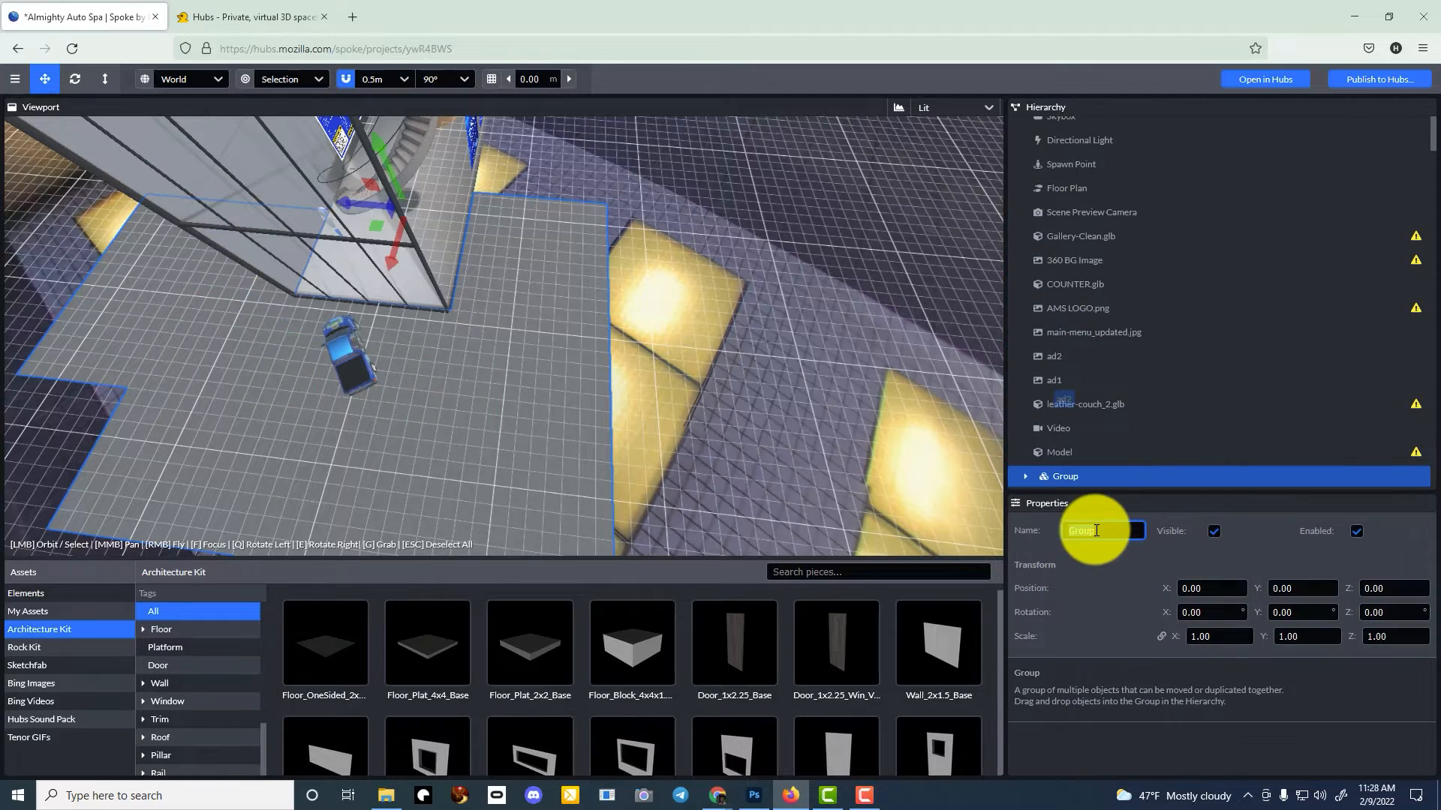
text(Ground Outside)
key(Return)
key(ctrl+s)
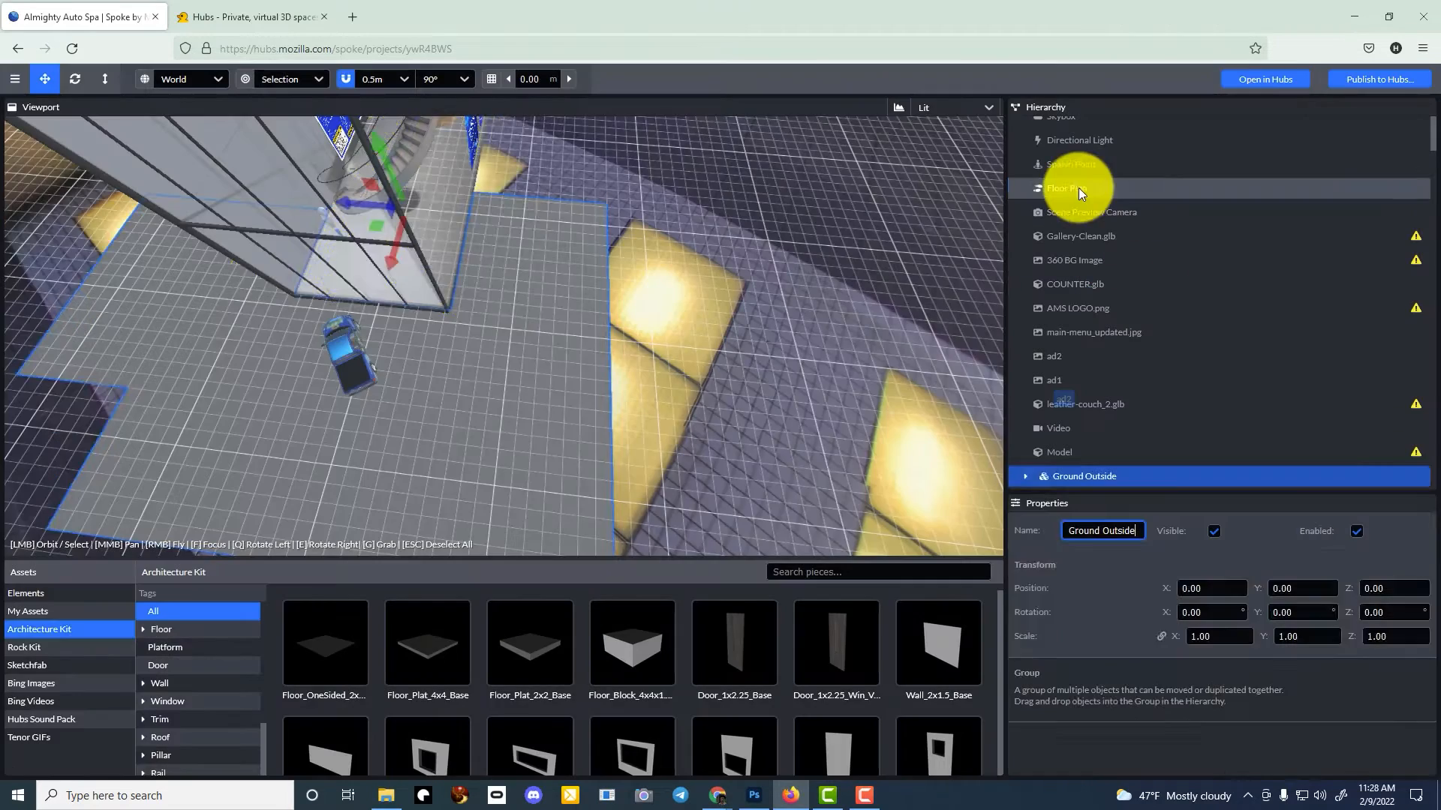
- Regenerate the Floor Plan so that it takes in the new outdoor ground
click(1079, 188)
click(1186, 757)
right_drag(714, 418, 554, 429)
click(28, 612)
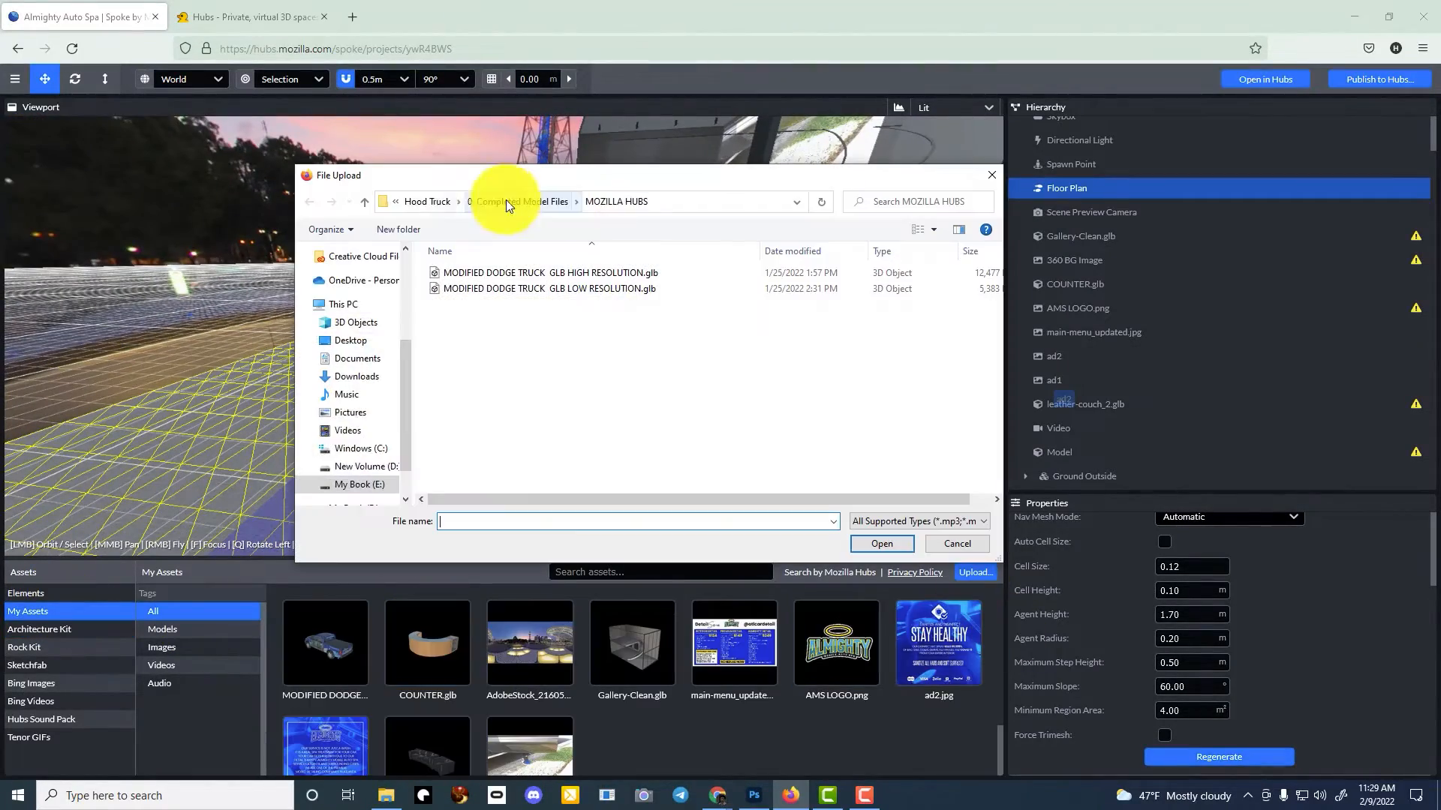
double_click(745, 441)
double_click(498, 452)
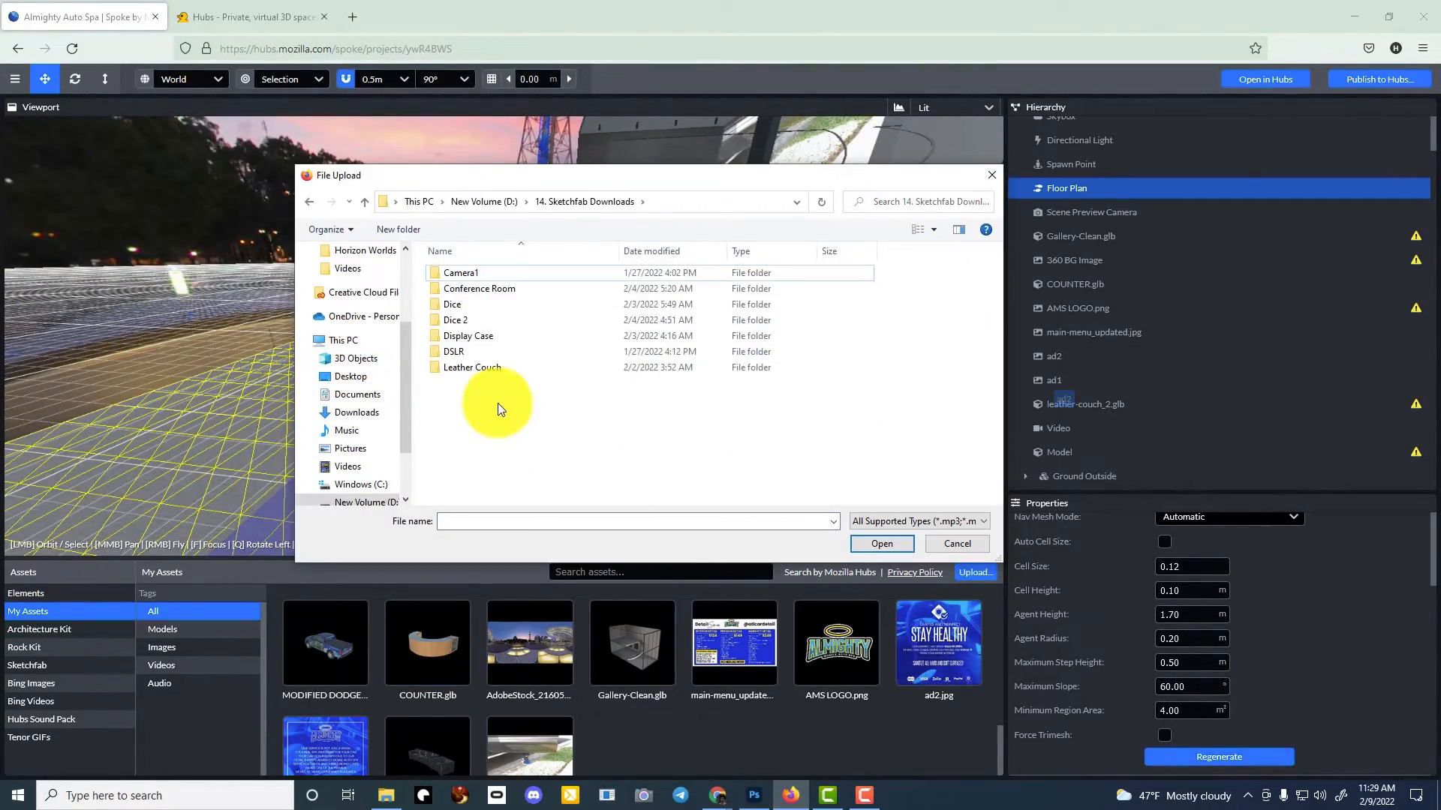
key(Escape)
- Search the Sketchfab models for bush and enlarge the assets area to browse them
click(113, 665)
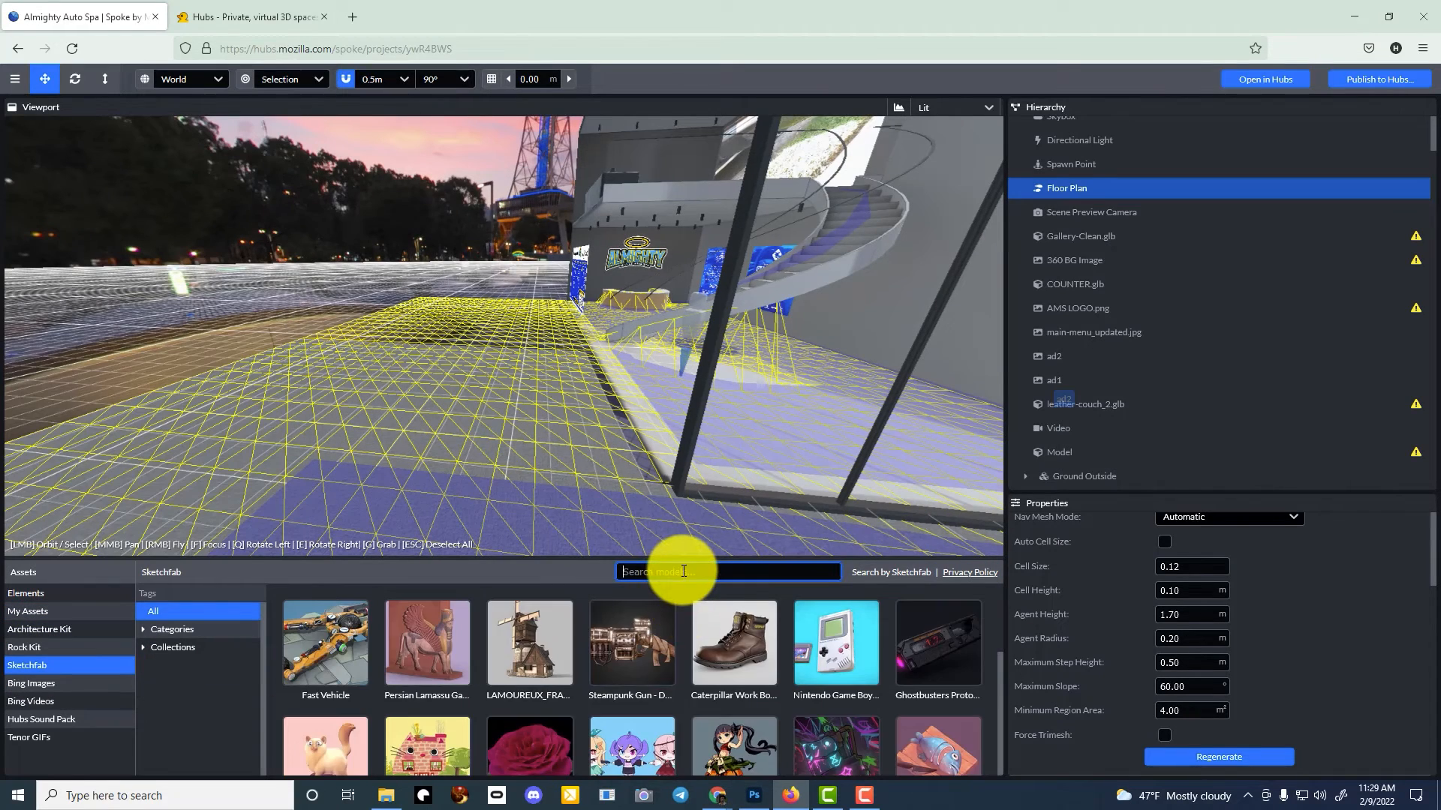
text(bush)
scroll(925, 693, down, 1)
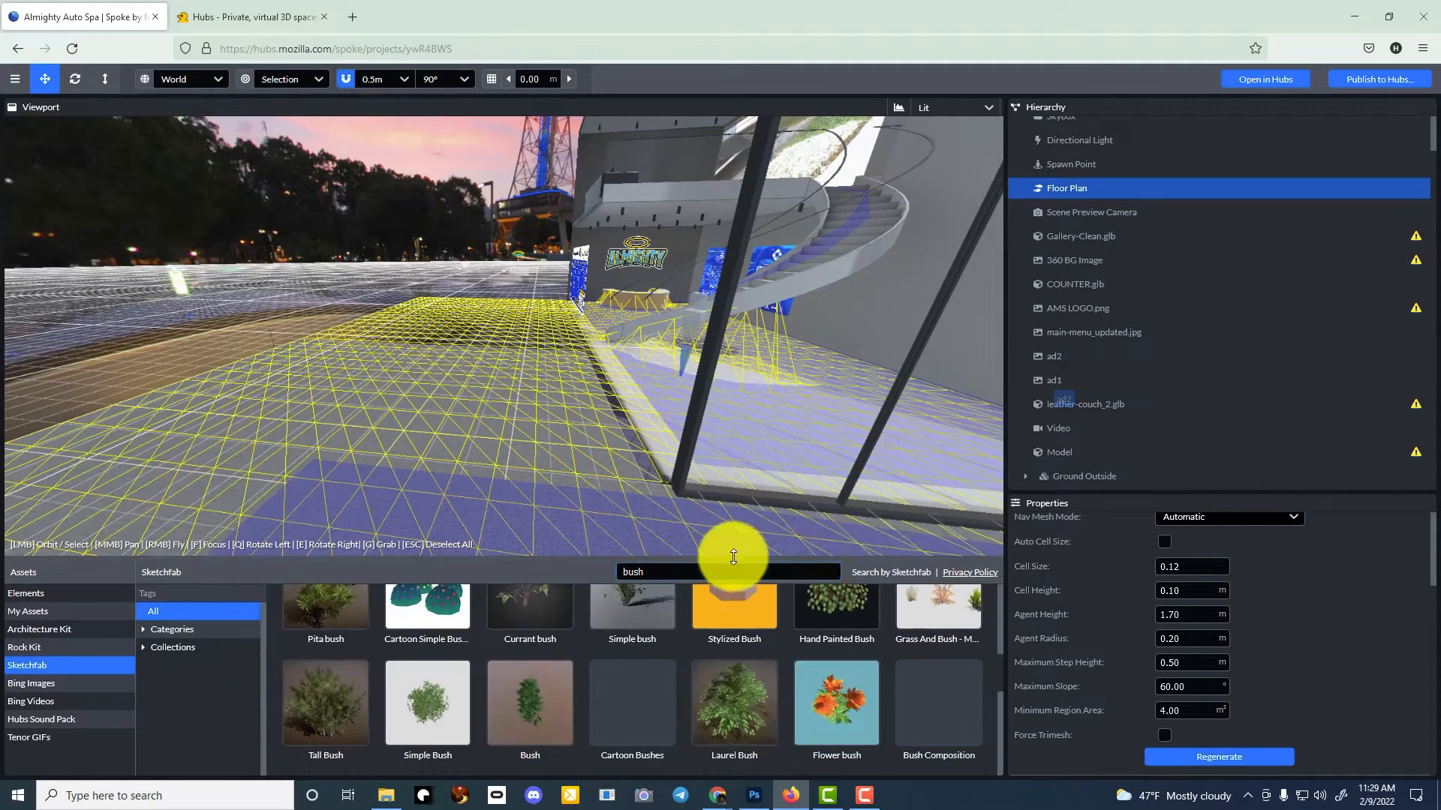
drag(733, 557, 733, 289)
scroll(890, 712, down, 1)
scroll(884, 724, up, 4)
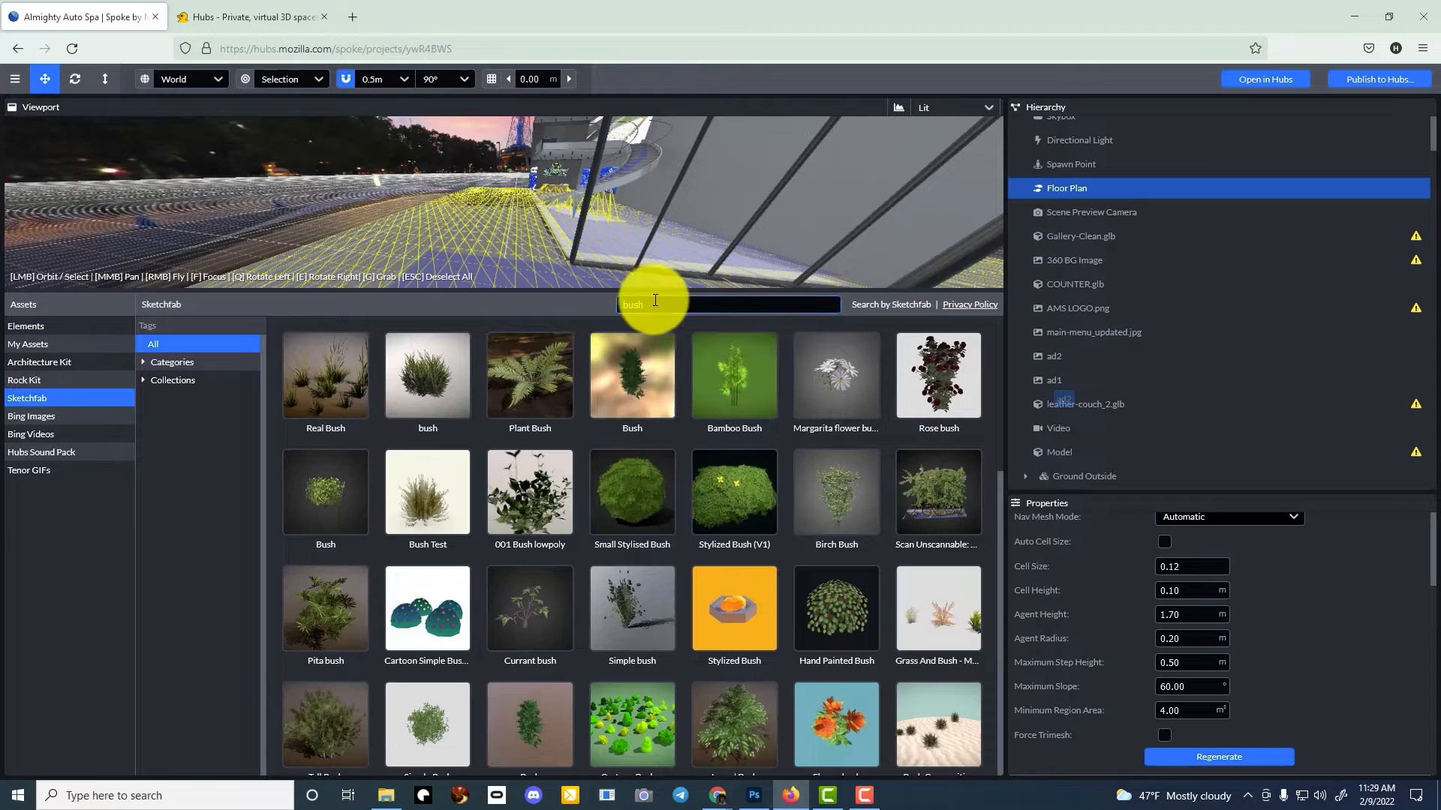
- Widen the Sketchfab search to bushes and place the Small Stylised Bush model outside the gallery
click(655, 303)
text(es)
scroll(380, 652, down, 2)
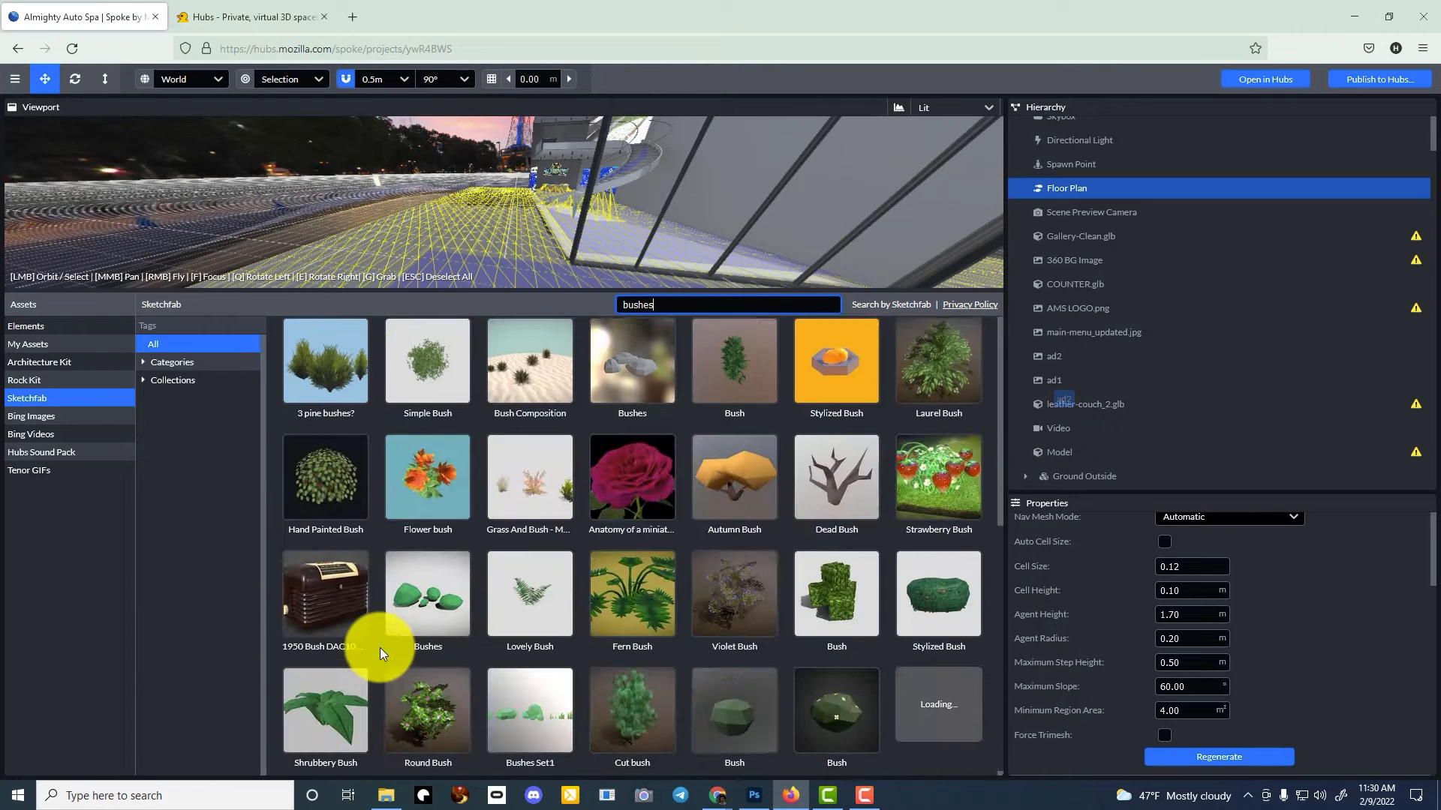
scroll(885, 745, down, 2)
scroll(609, 586, up, 5)
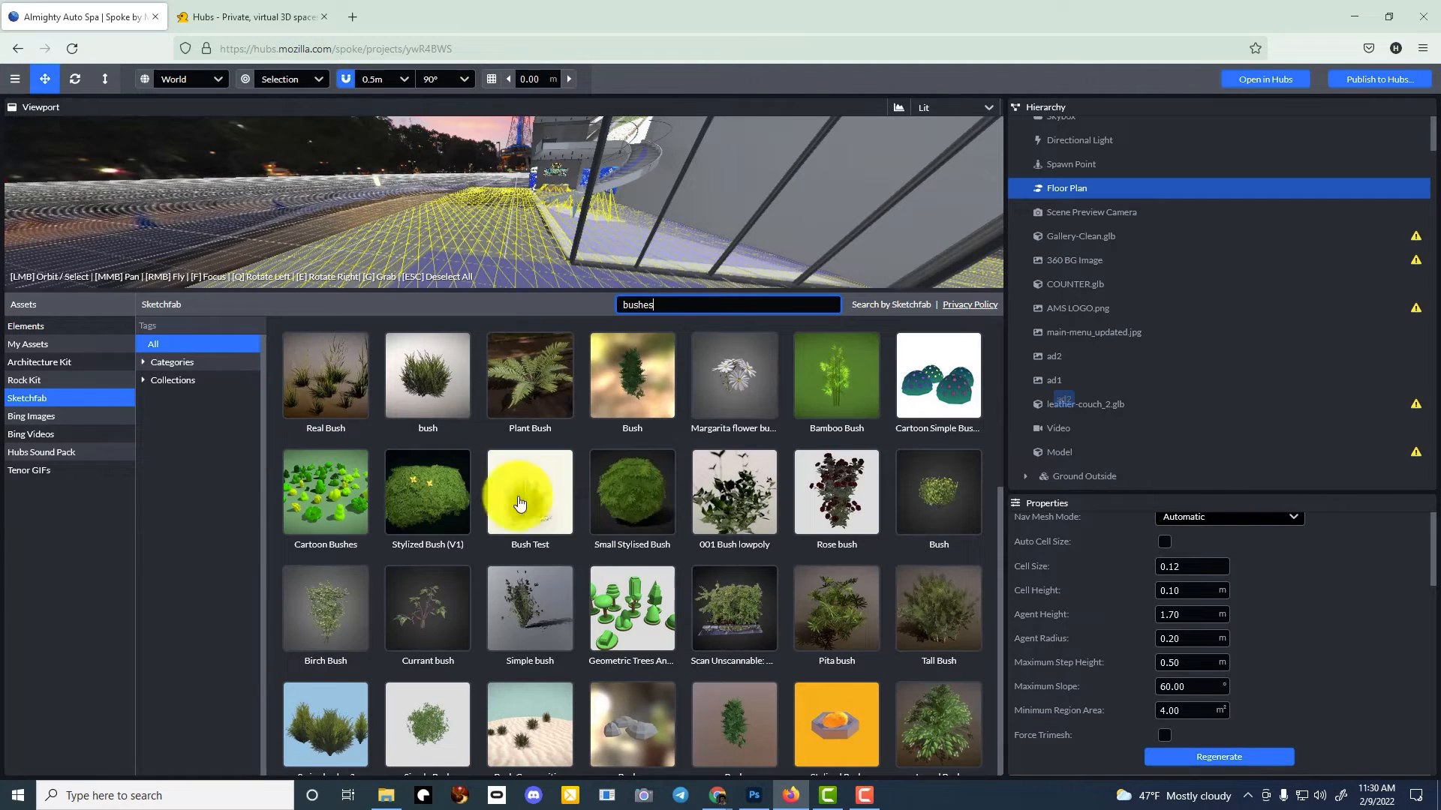
mouse_move(656, 507)
drag(657, 507, 577, 529)
- Position the bush beside the gallery's front corner at X 4.80 and Y 1.00, adjusting its Z position to clear the wall
right_drag(403, 423, 457, 424)
key(s)
scroll(1181, 555, up, 1)
scroll(1181, 553, up, 1)
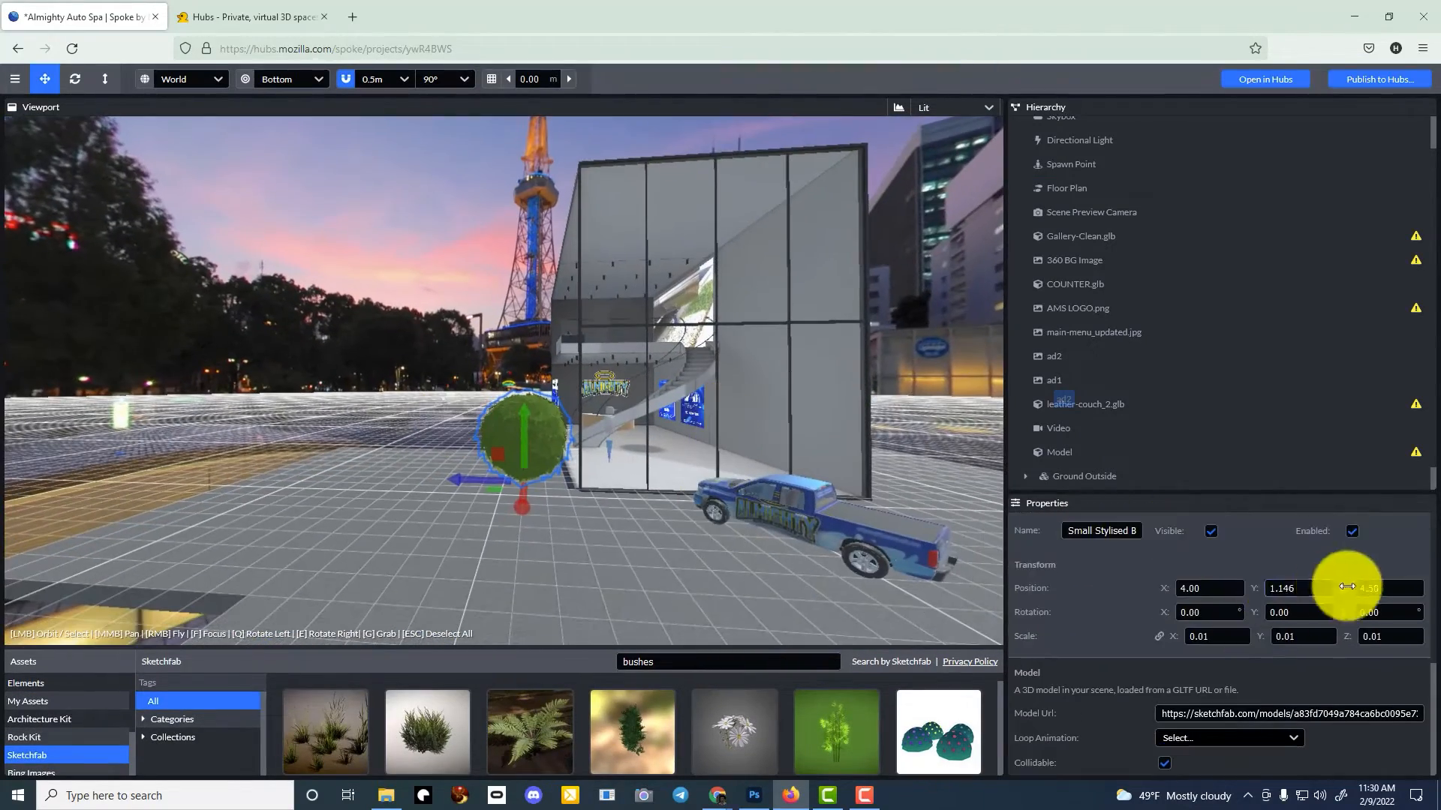
drag(1345, 589, 721, 423)
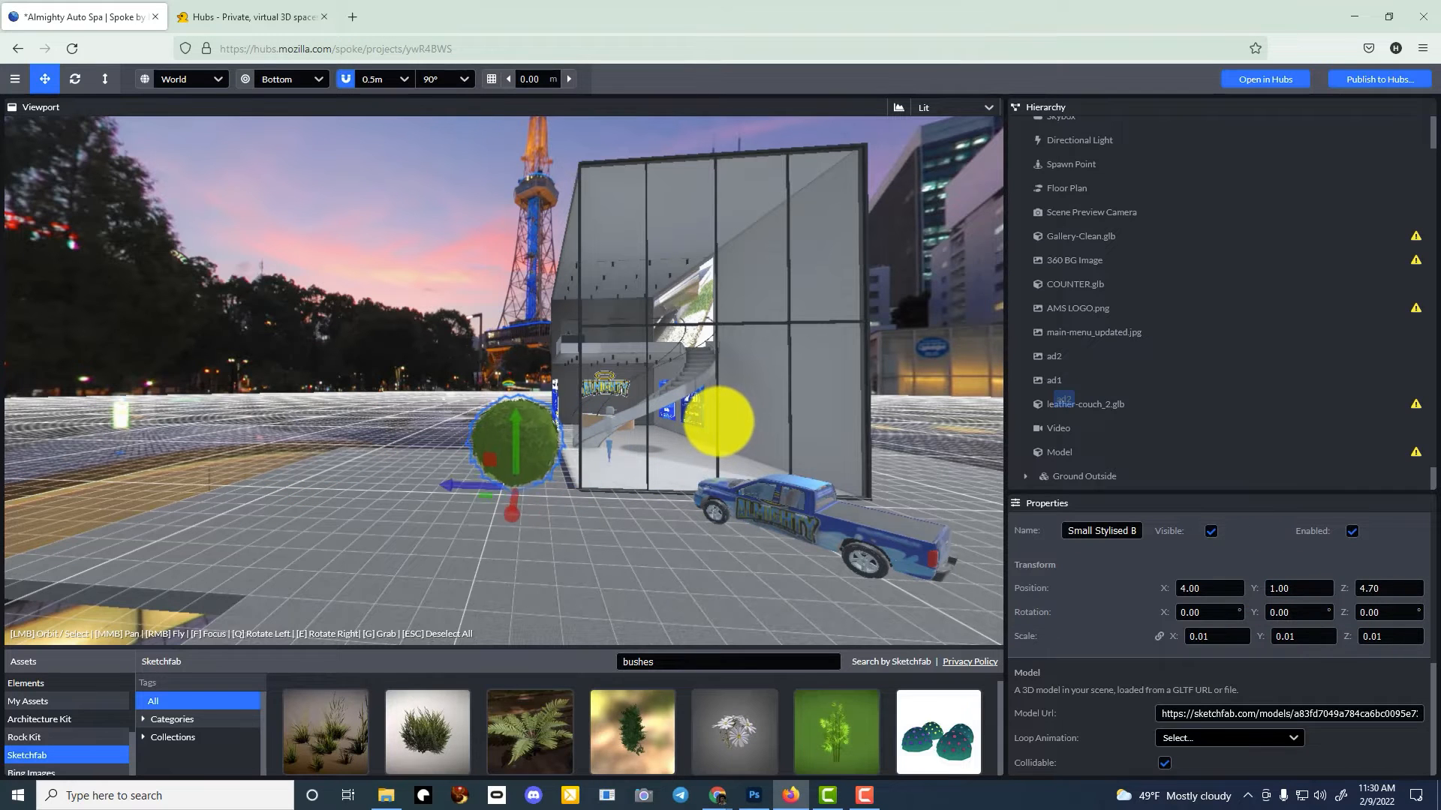
drag(1167, 591, 717, 421)
drag(1344, 589, 716, 421)
mouse_move(716, 421)
right_down()
mouse_move(736, 424)
mouse_move(721, 422)
right_up()
key(w)
drag(1352, 584, 721, 421)
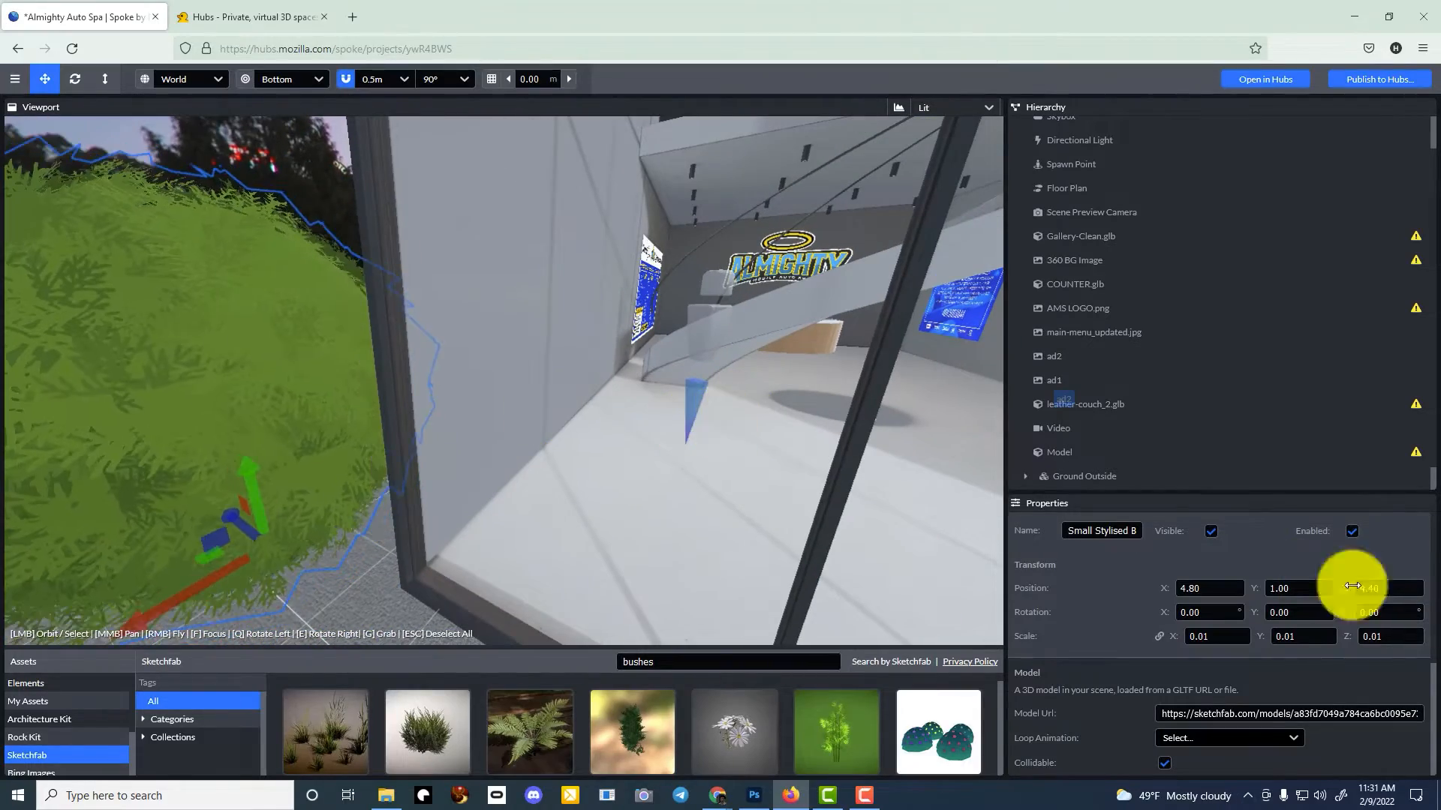
- Place a Wall_2x1.5_Base piece from the Architecture Kit by the gallery's open side and scale it to 6.90
double_click(537, 448)
key(w)
right_drag(537, 448, 721, 422)
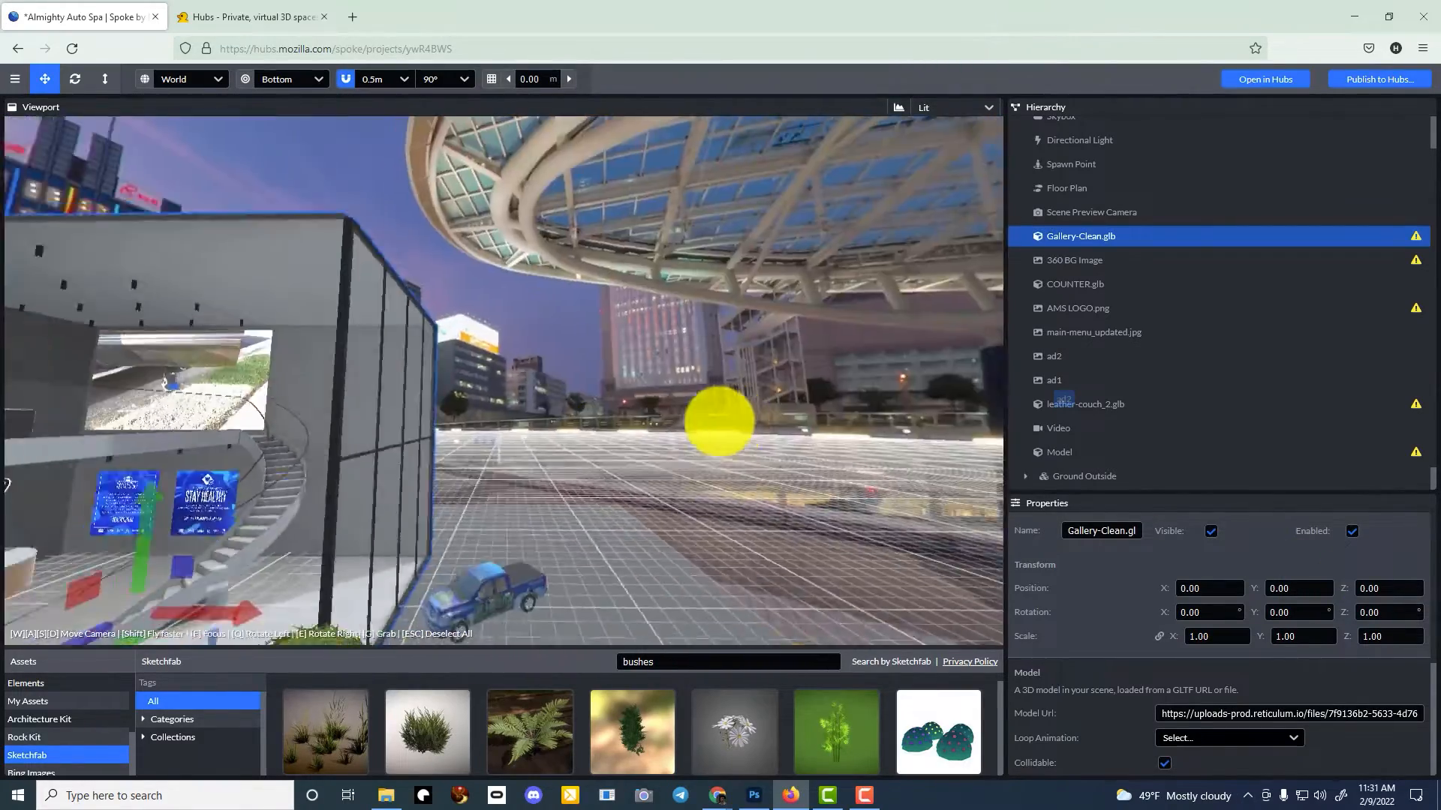
click(64, 719)
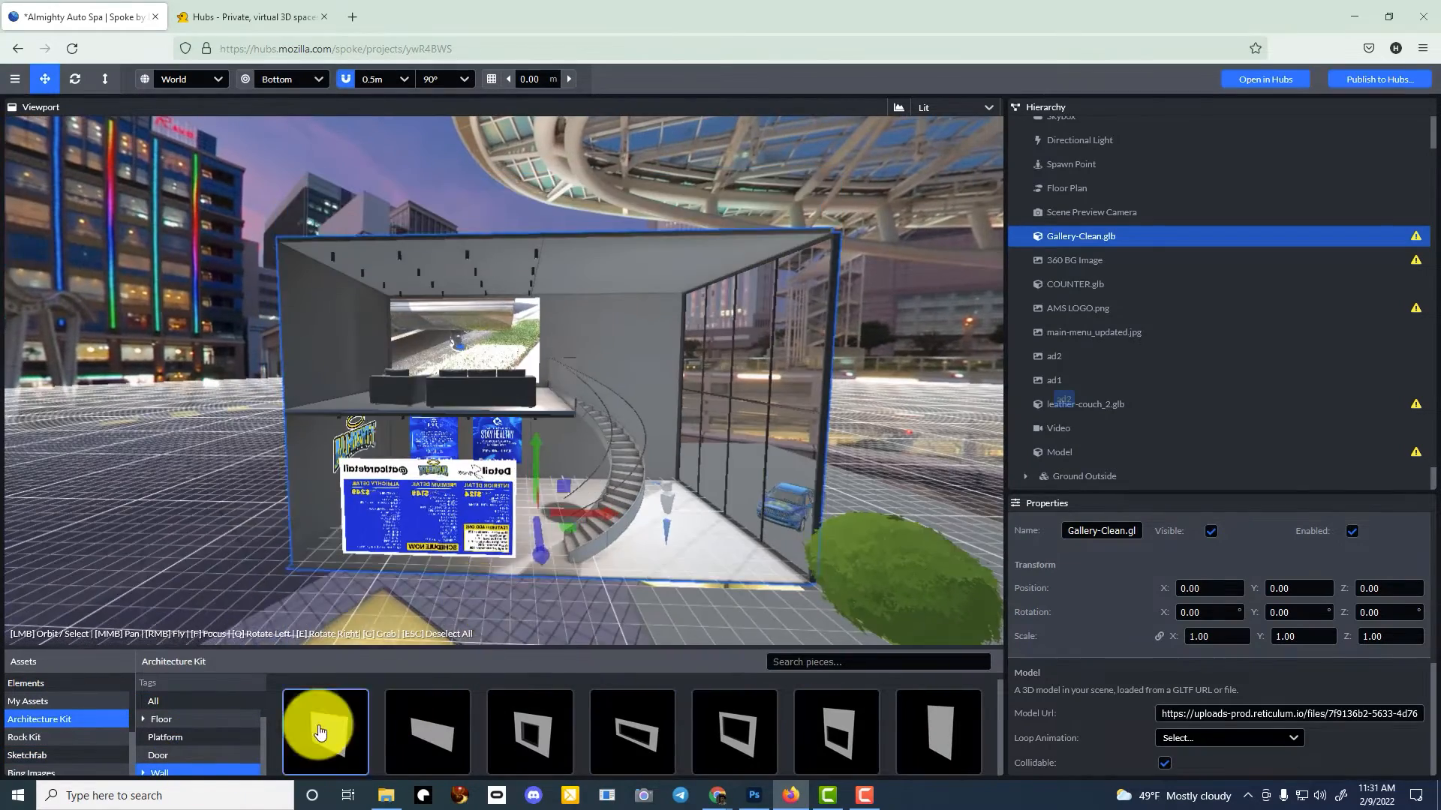
drag(321, 732, 512, 488)
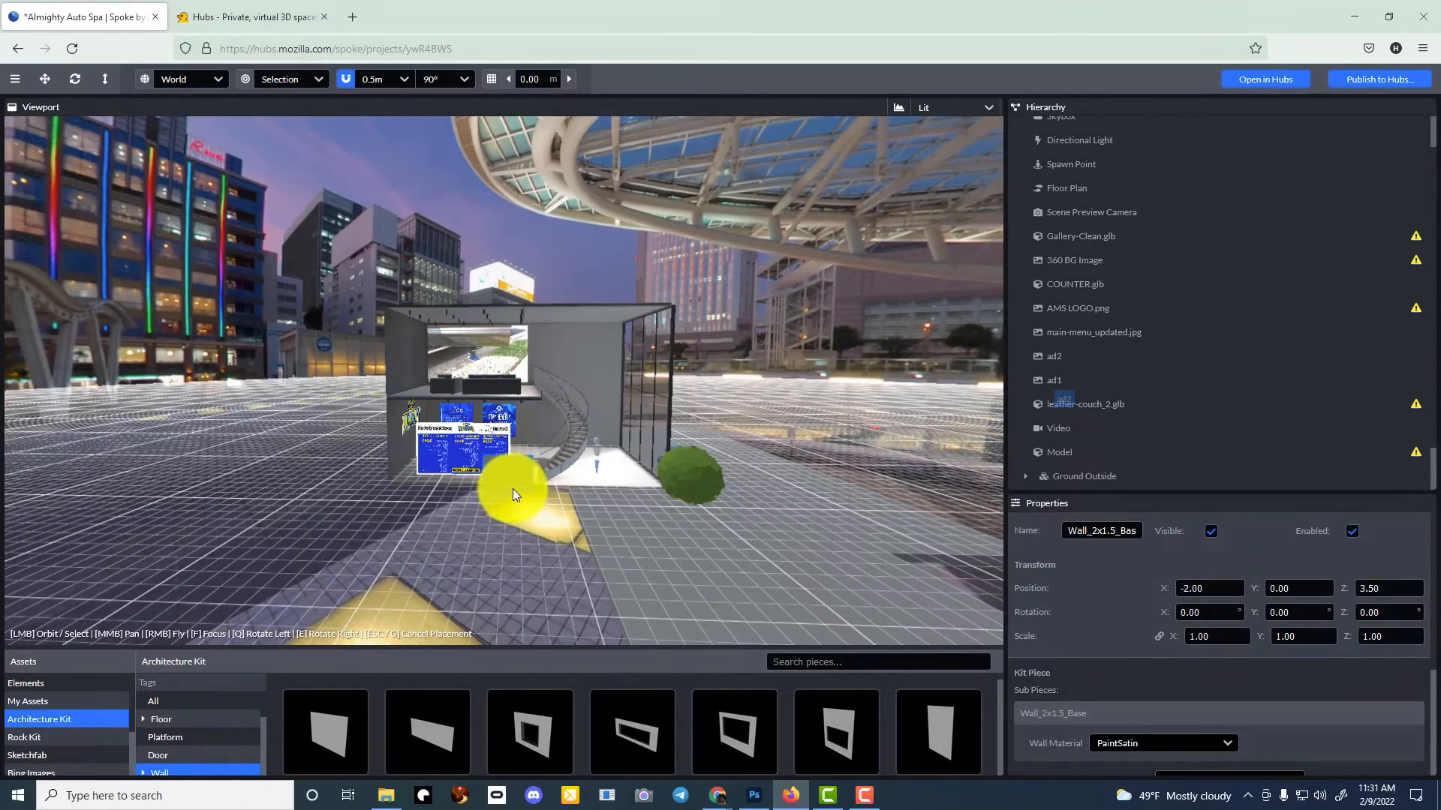
drag(1174, 636, 1249, 636)
key(Escape)
scroll(1079, 439, down, 1)
- Move the new wall to X -4.10 and Z 2.37, flush with the gallery's open side
click(1083, 475)
right_drag(721, 422, 720, 422)
key(s)
drag(1166, 588, 1256, 589)
right_drag(726, 422, 720, 422)
key(s)
drag(1343, 588, 1317, 588)
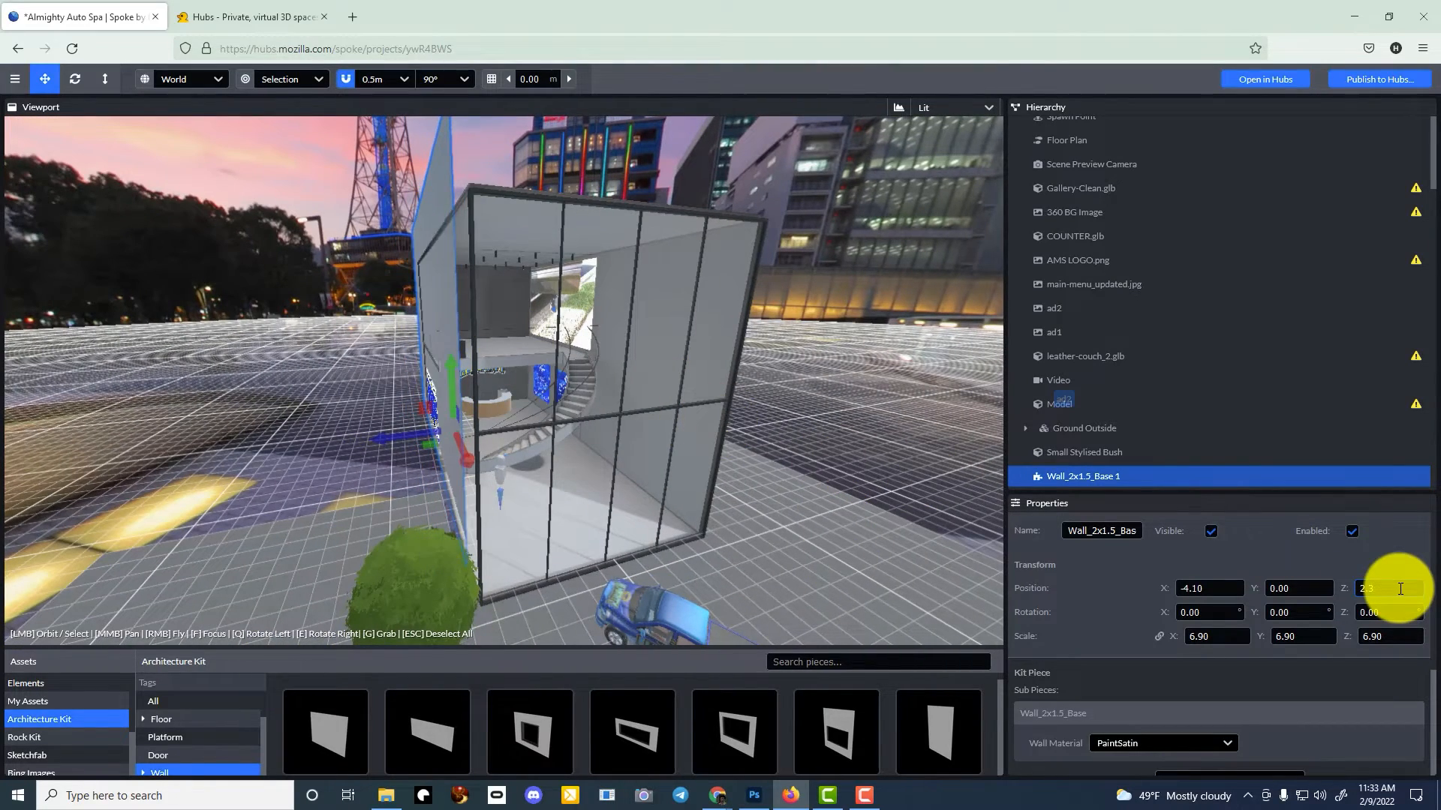
- Unlink the wall's scale axes, set its X scale to 5.90 and shift it to X -1.30 to cover the gallery's side
mouse_move(417, 325)
right_down()
mouse_move(721, 422)
mouse_move(417, 326)
right_up()
key(a)
drag(1166, 589, 1236, 741)
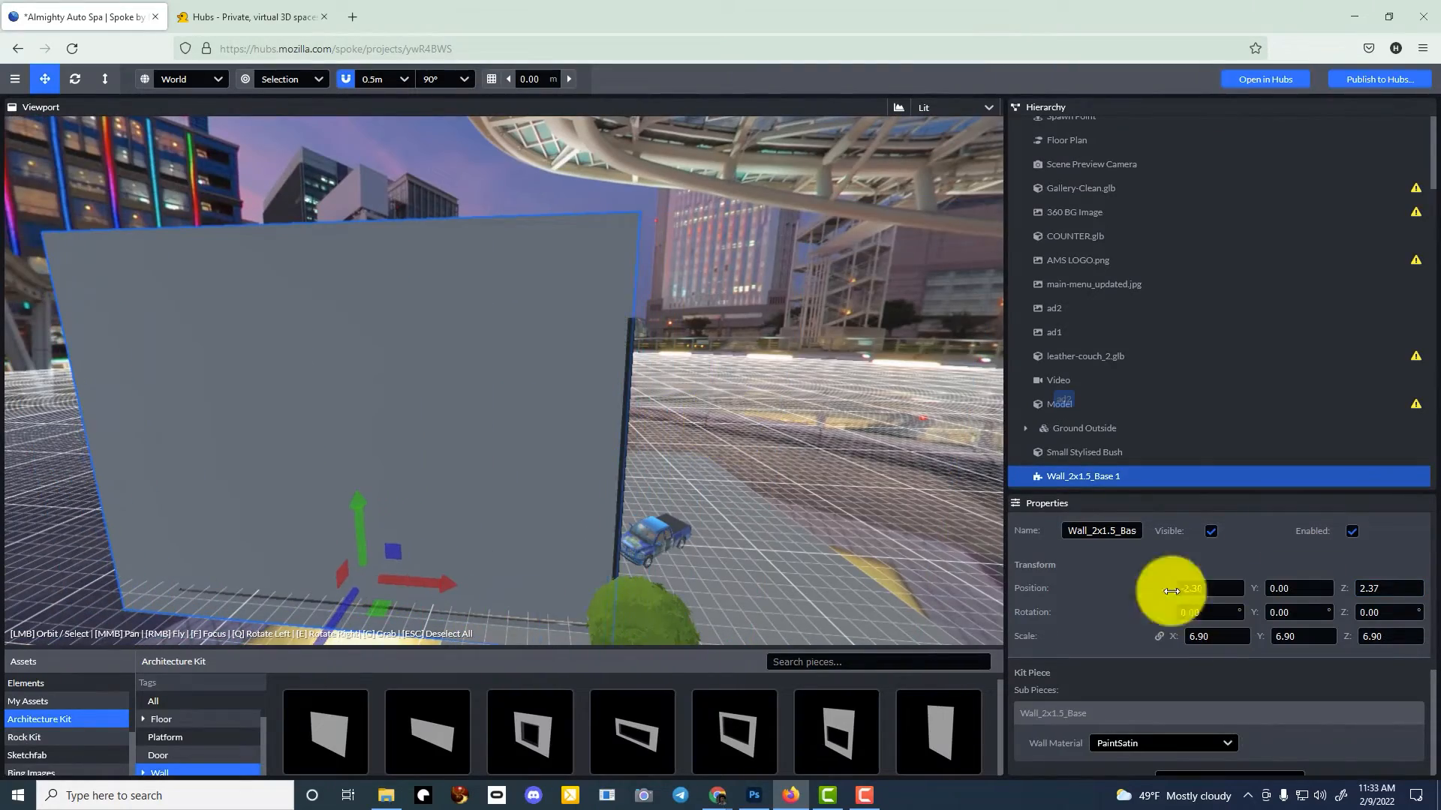
drag(1173, 649, 721, 422)
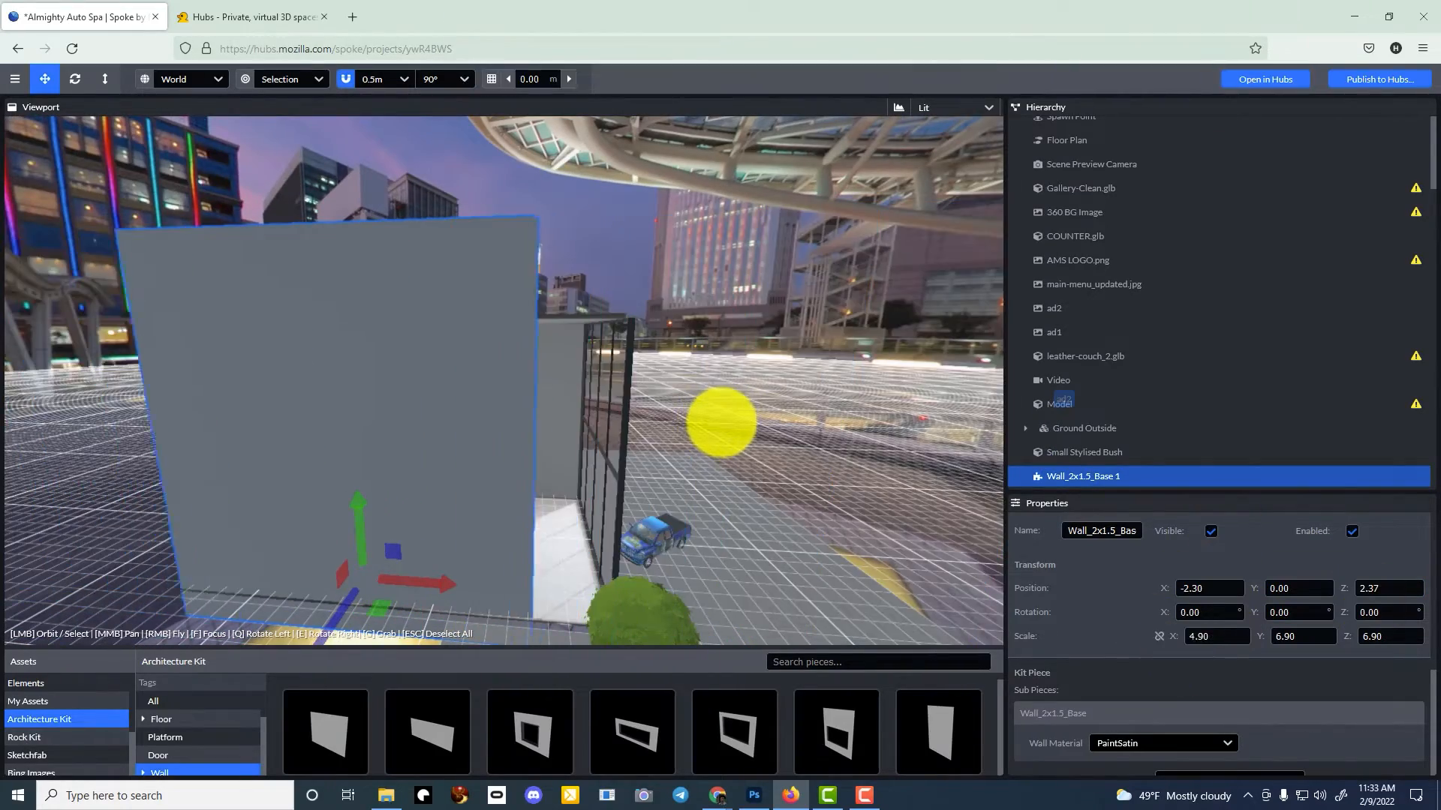
drag(1165, 589, 720, 423)
drag(1175, 636, 720, 422)
drag(1166, 589, 720, 424)
click(1197, 636)
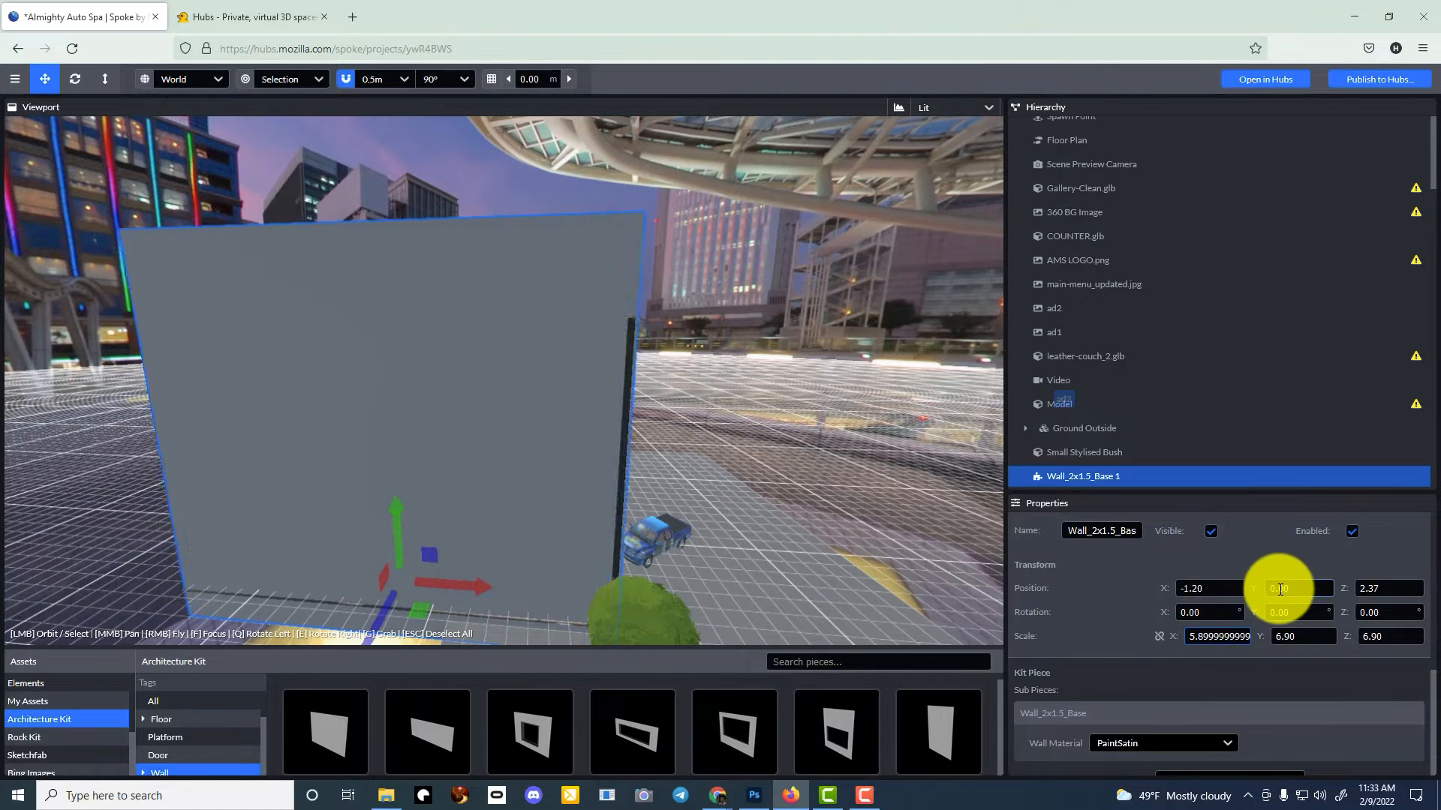
click(847, 527)
mouse_move(846, 527)
right_down()
mouse_move(713, 424)
mouse_move(847, 526)
right_up()
- Rename the wall piece as L Wall and scale it to 4.40 on all axes
click(1083, 476)
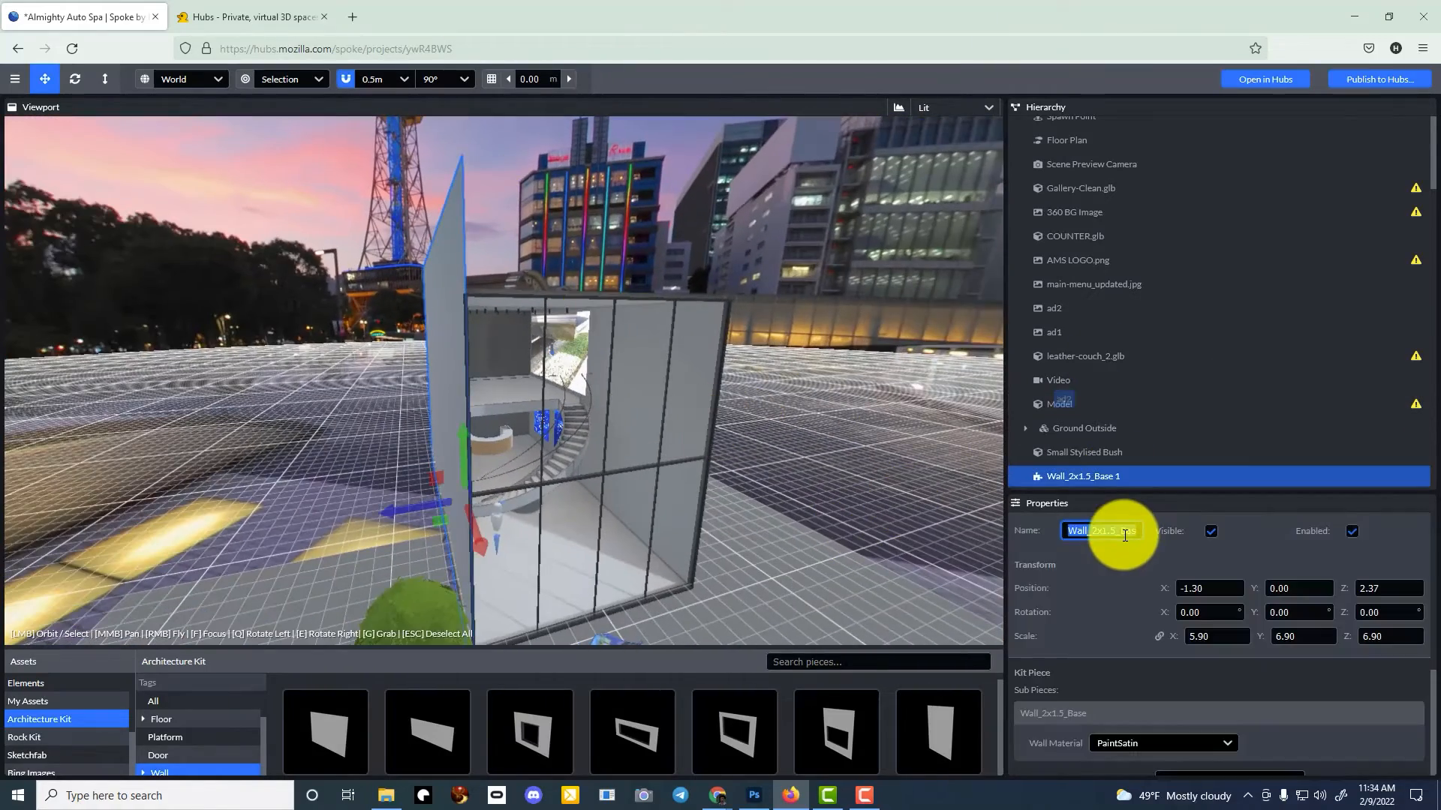
drag(1270, 650, 720, 422)
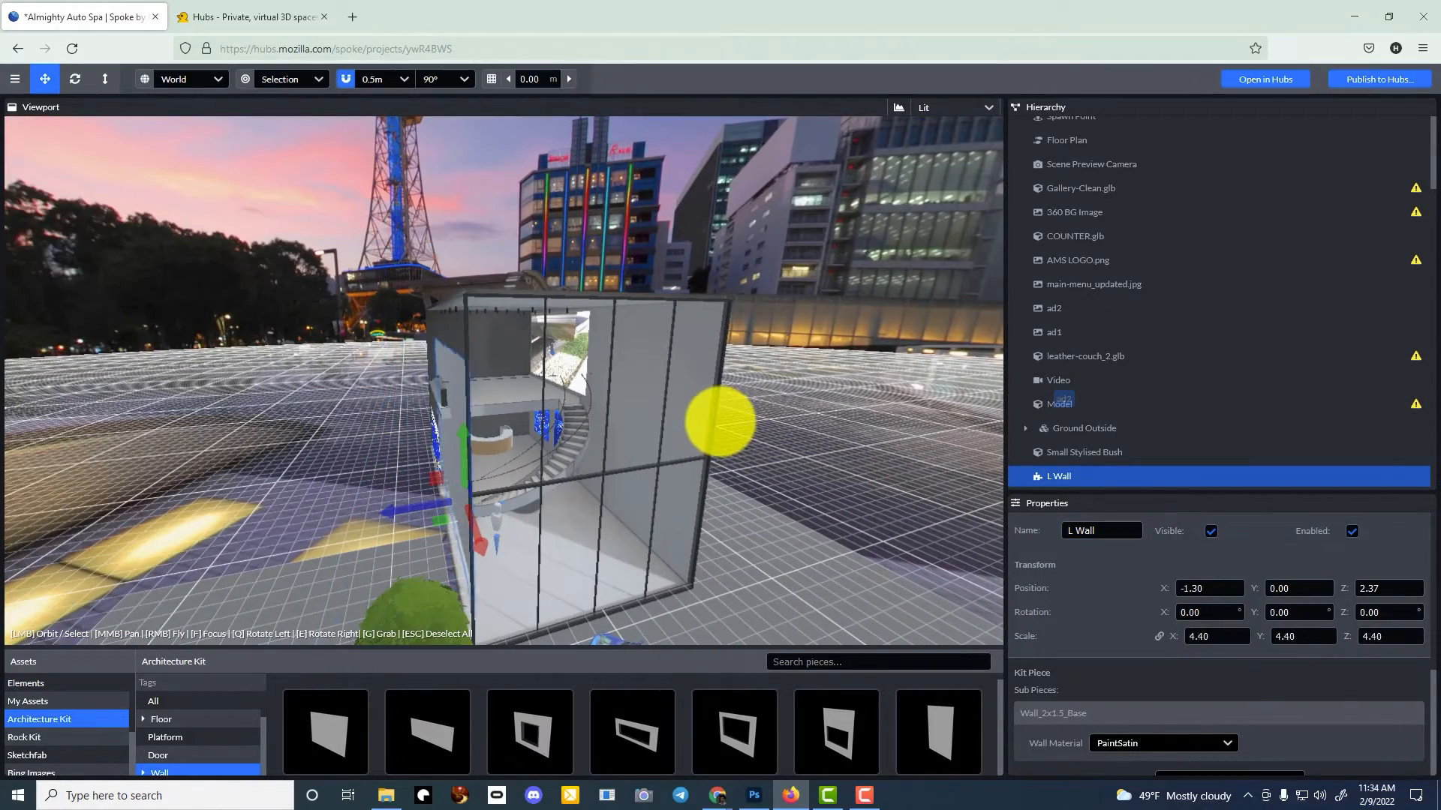
- Set L Wall's scale to X 5.90, Y 5.00 and Z 6.90, raise it to Y 0.60 and save the project
right_drag(609, 565, 720, 422)
drag(1148, 636, 720, 422)
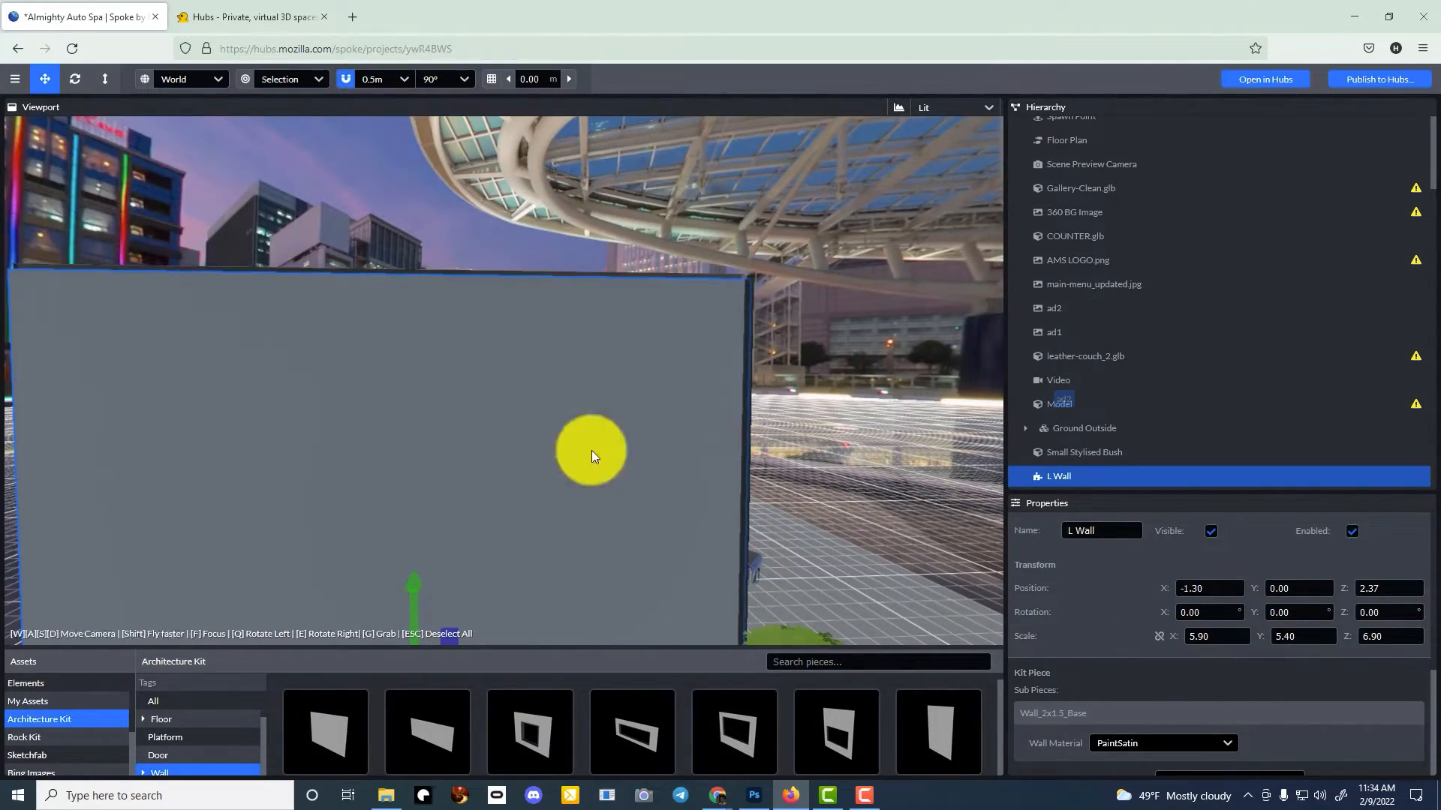
right_drag(595, 456, 717, 420)
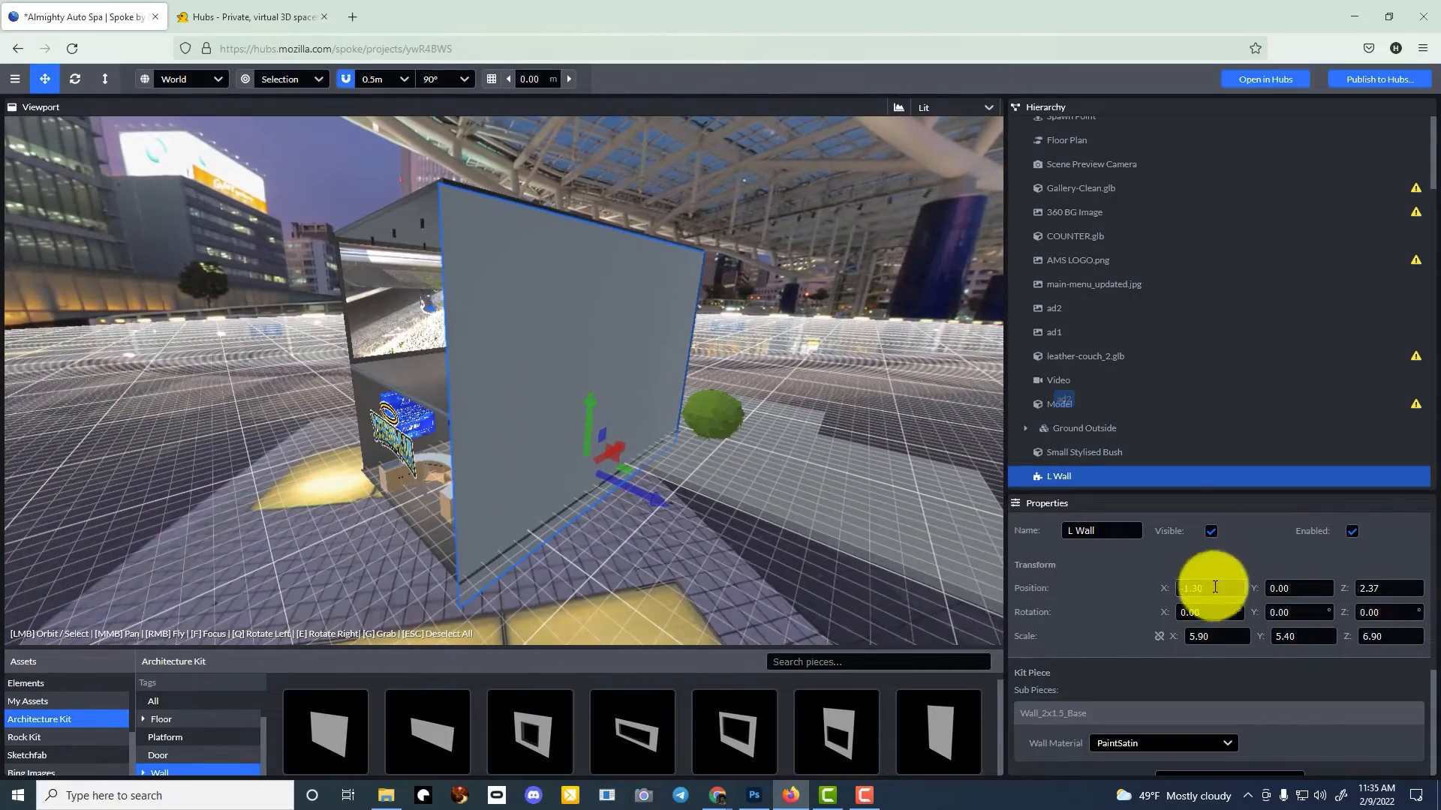
drag(1261, 636, 721, 422)
drag(1278, 646, 714, 418)
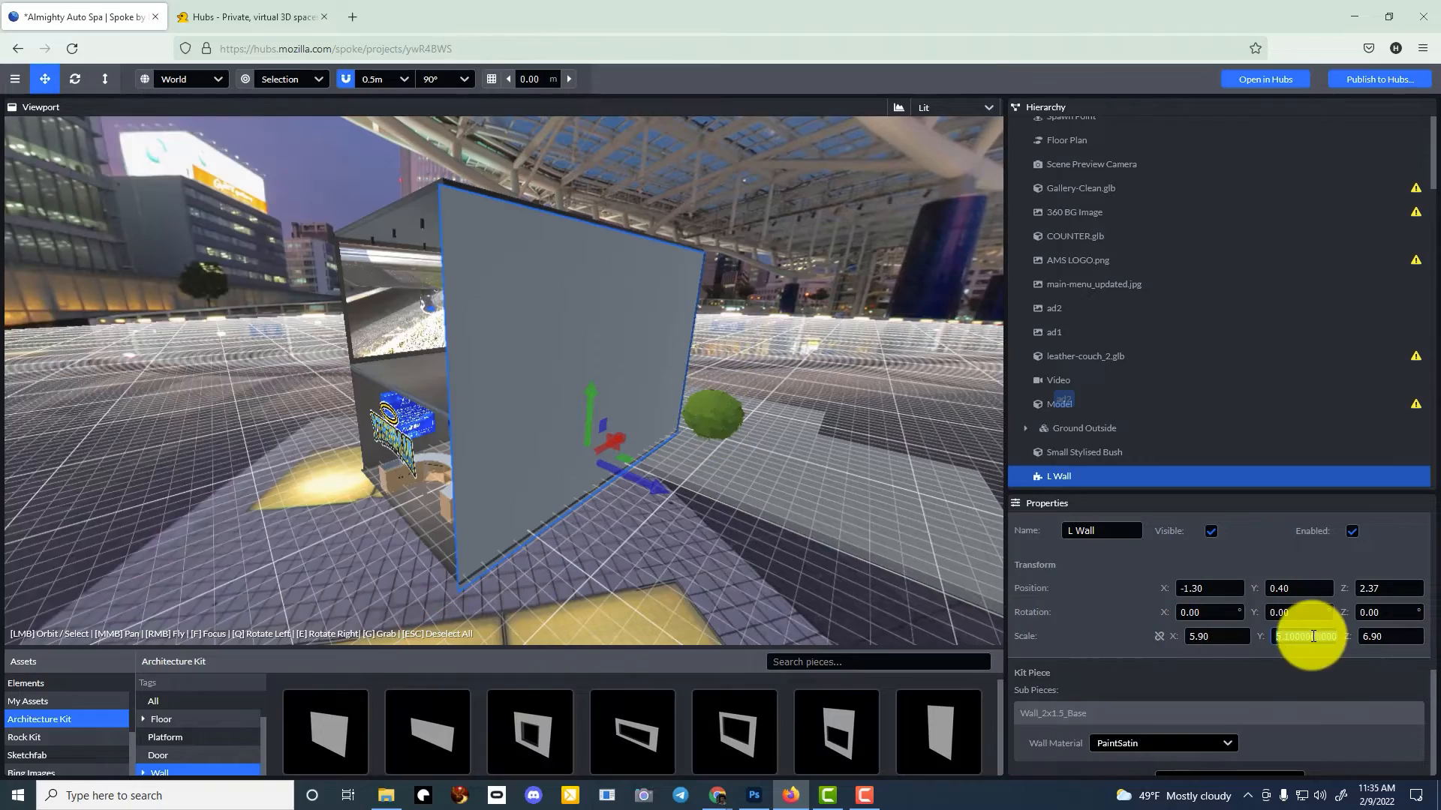
right_drag(713, 418, 1313, 601)
key(ctrl+s)
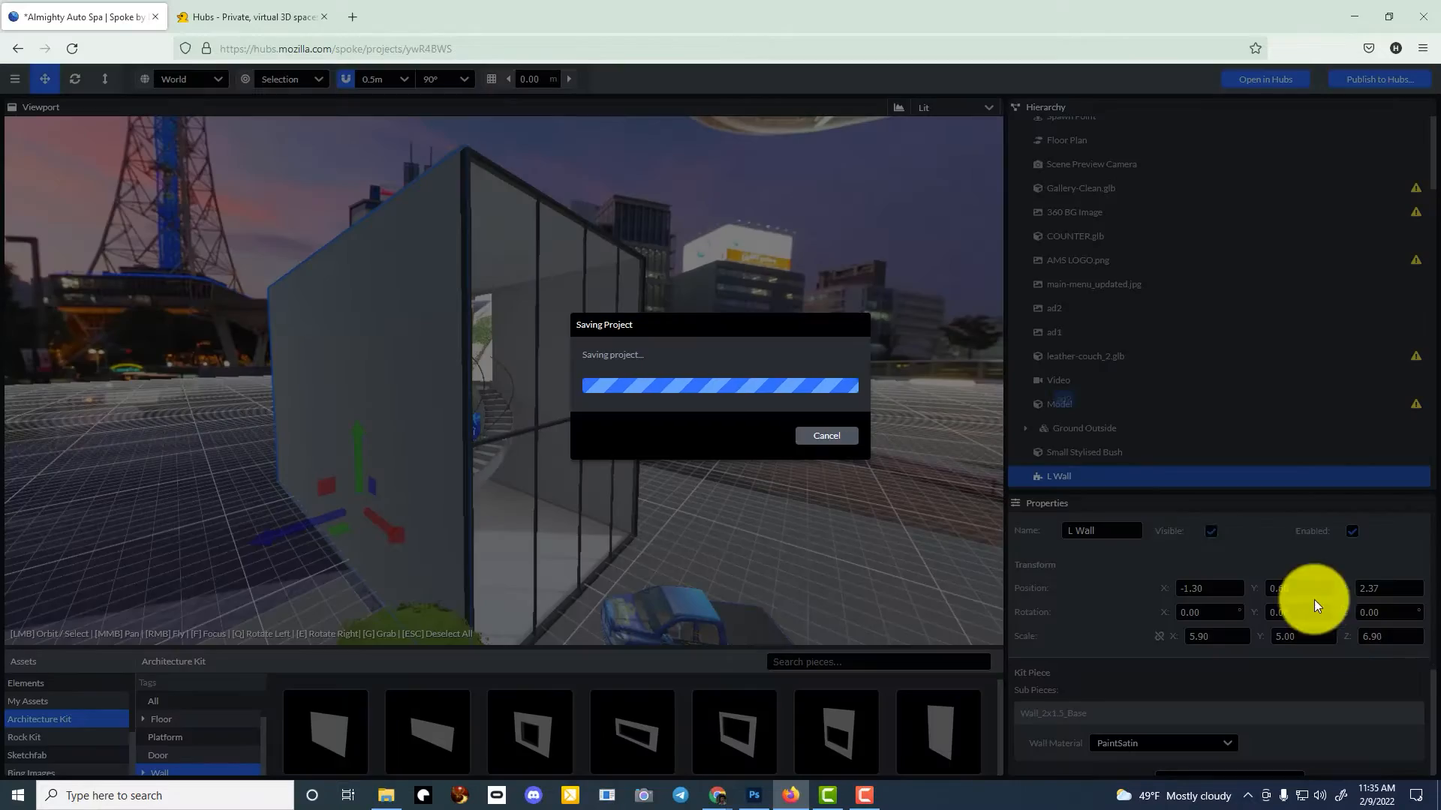
- Duplicate L Wall, rename the copy as R Wall and save the project
right_click(1095, 485)
click(1115, 534)
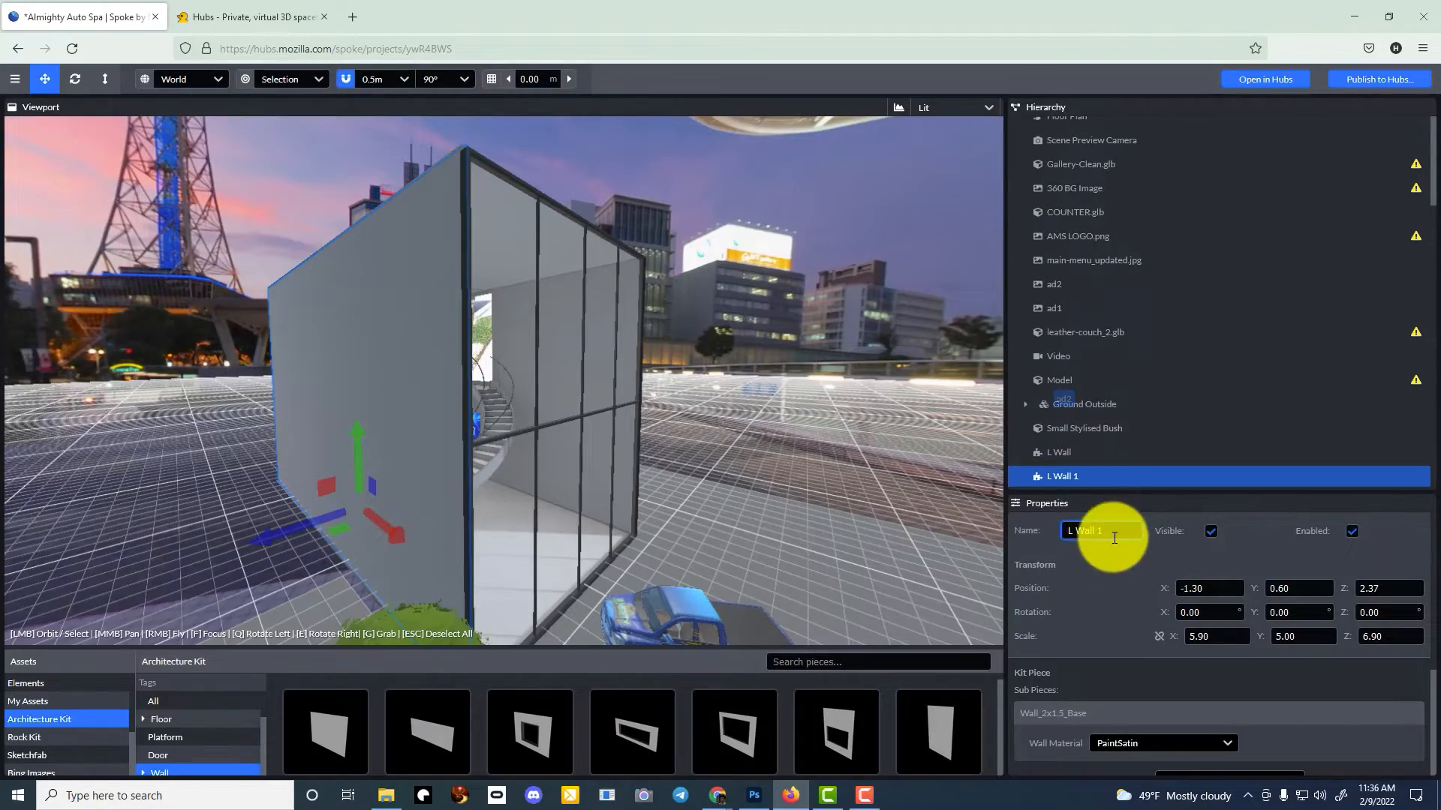
text(R)
key(Return)
key(ctrl+s)
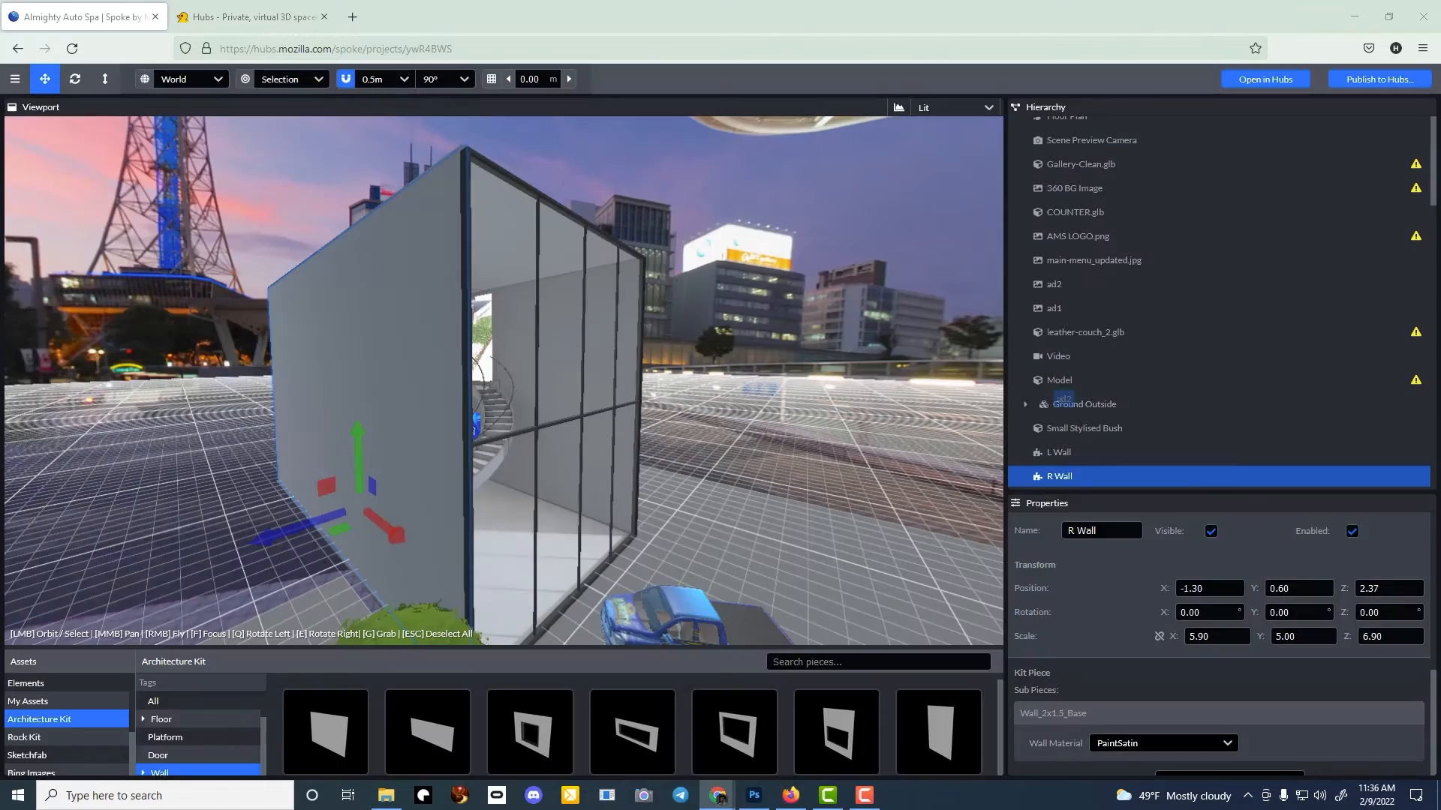
- Try to move R Wall across the gallery to X -1.00 and Z -3.23, and undo the moves
drag(1343, 588, 1137, 600)
mouse_move(721, 421)
right_down()
mouse_move(705, 422)
mouse_move(721, 421)
right_up()
key(w)
key(s)
click(1213, 582)
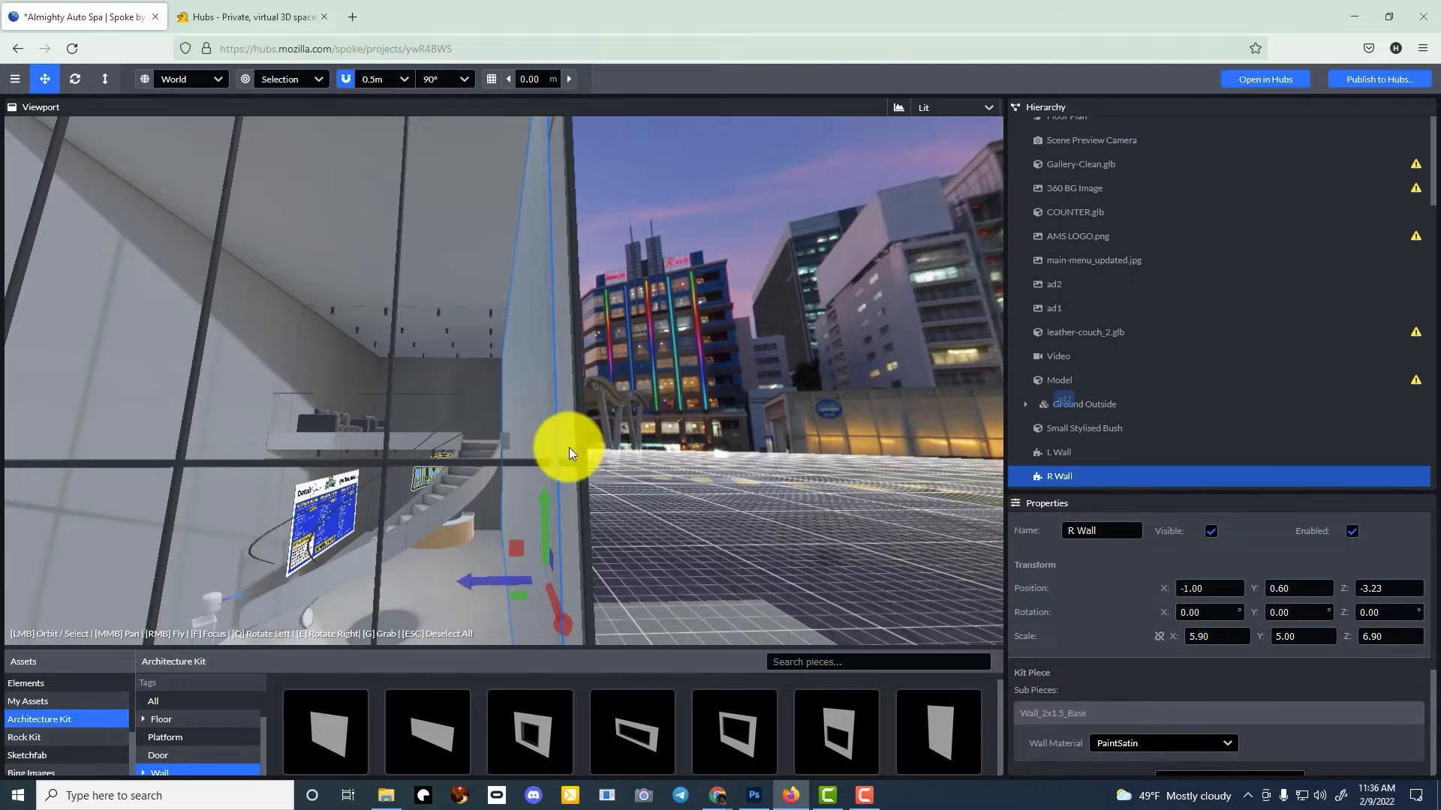
key(ctrl+z)
key(ctrl+z)
key(ctrl+z)
- Place R Wall outside the gallery's opposite side at X -1.30 and Z -3.53, rotate it 180° about Y and save
right_drag(722, 422, 722, 422)
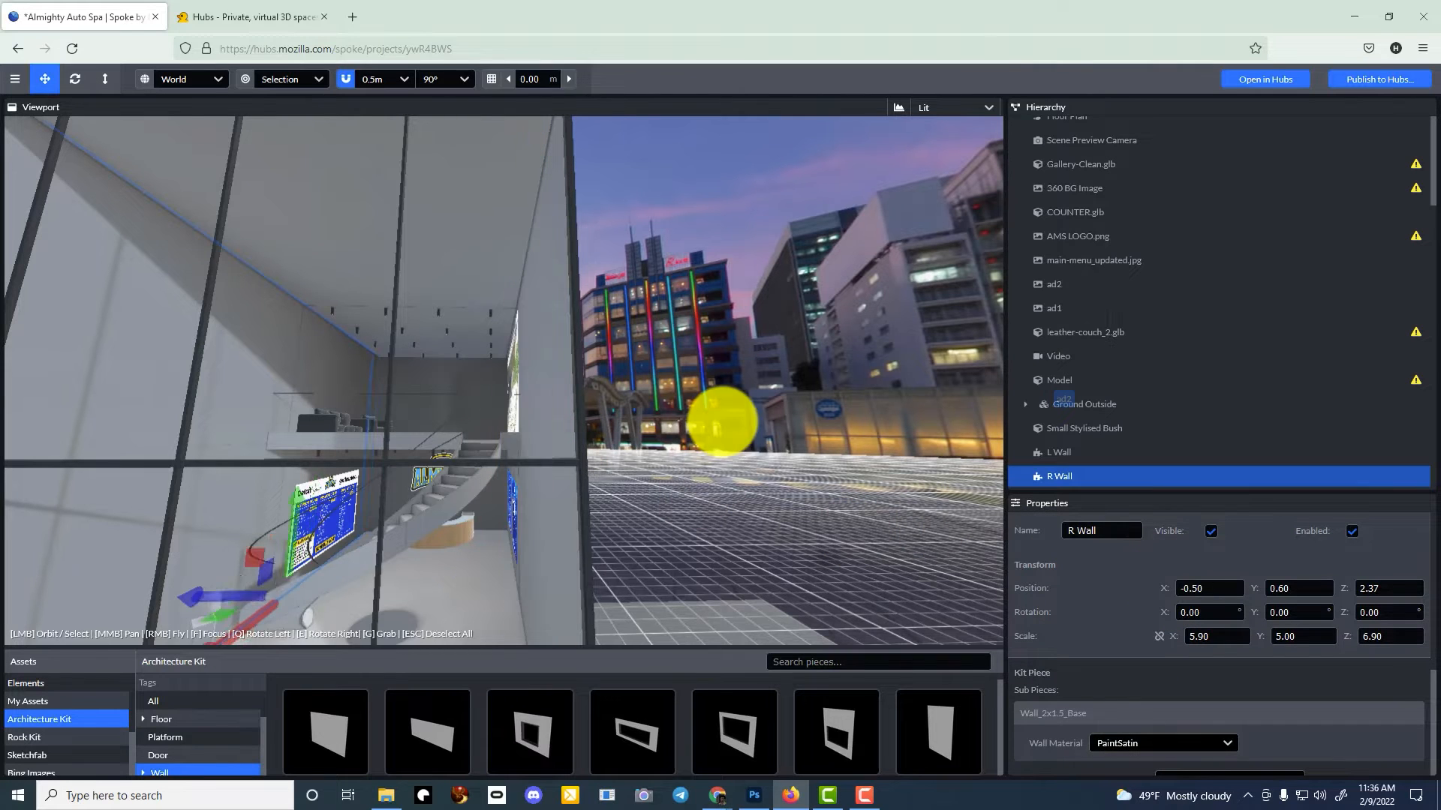
drag(723, 422, 706, 422)
drag(1342, 591, 720, 421)
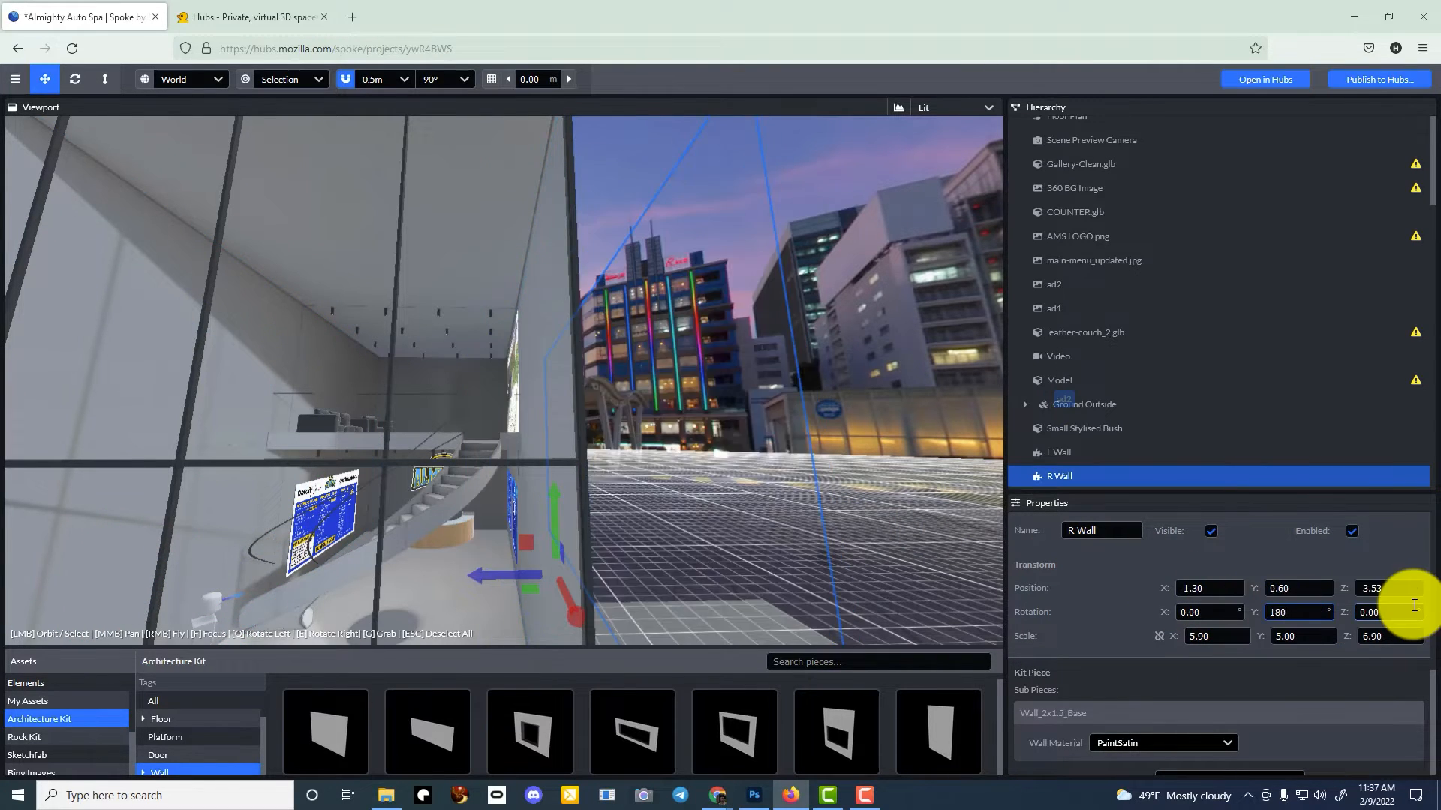
key(ctrl+s)
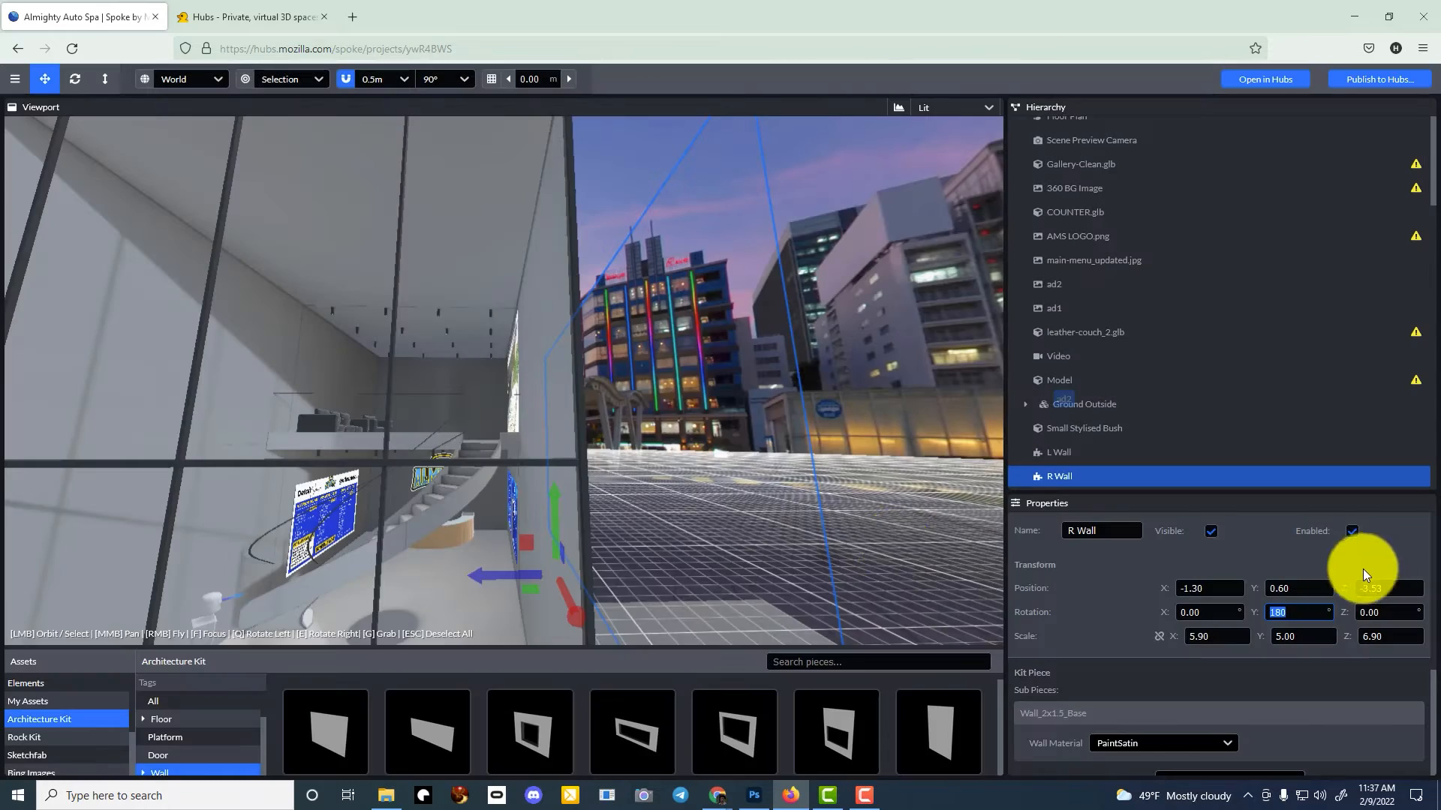
- Shift R Wall to Z -1.76 so it sits against the gallery's outer side, and save the project
right_drag(723, 422, 722, 421)
key(d)
drag(424, 547, 371, 542)
click(1396, 590)
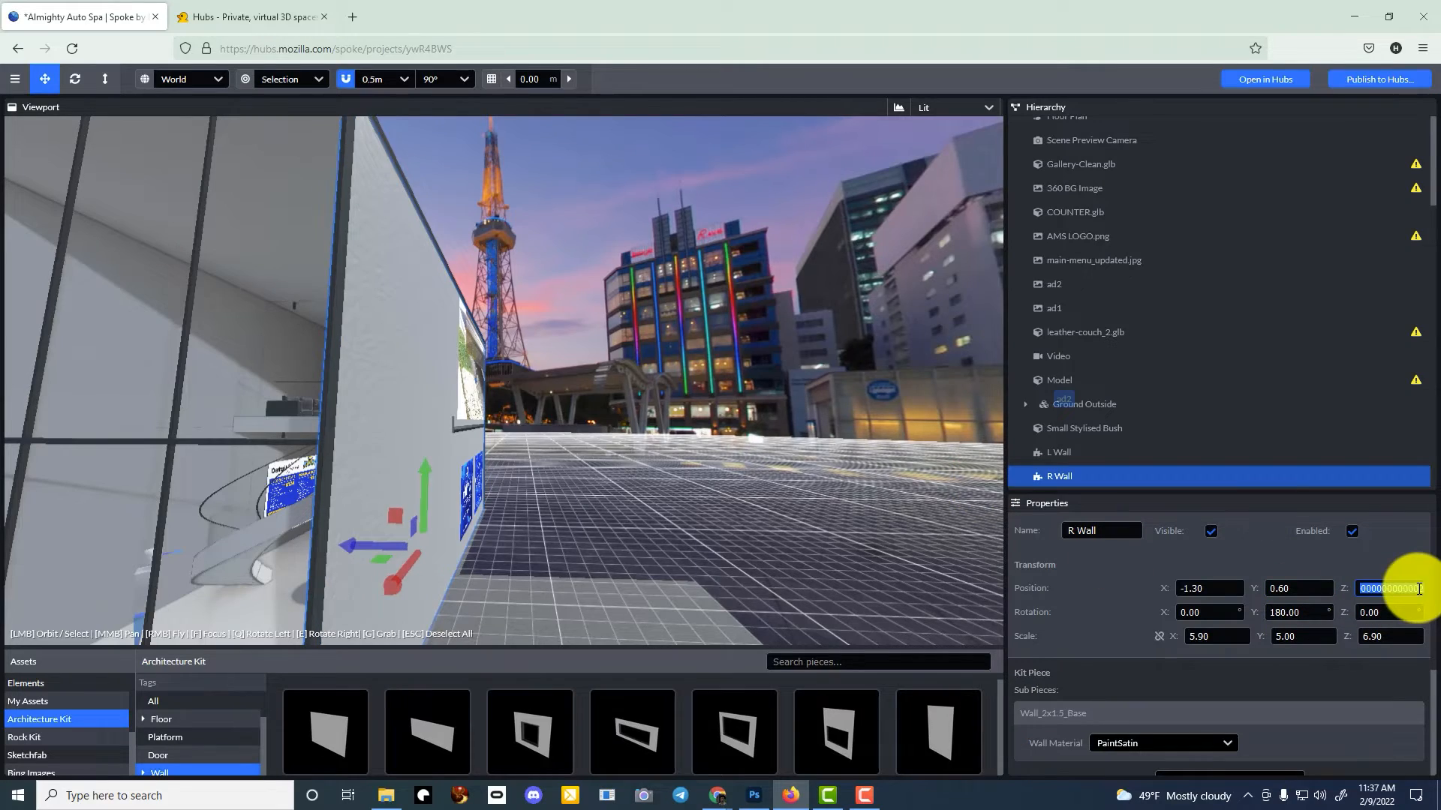
key(ctrl+s)
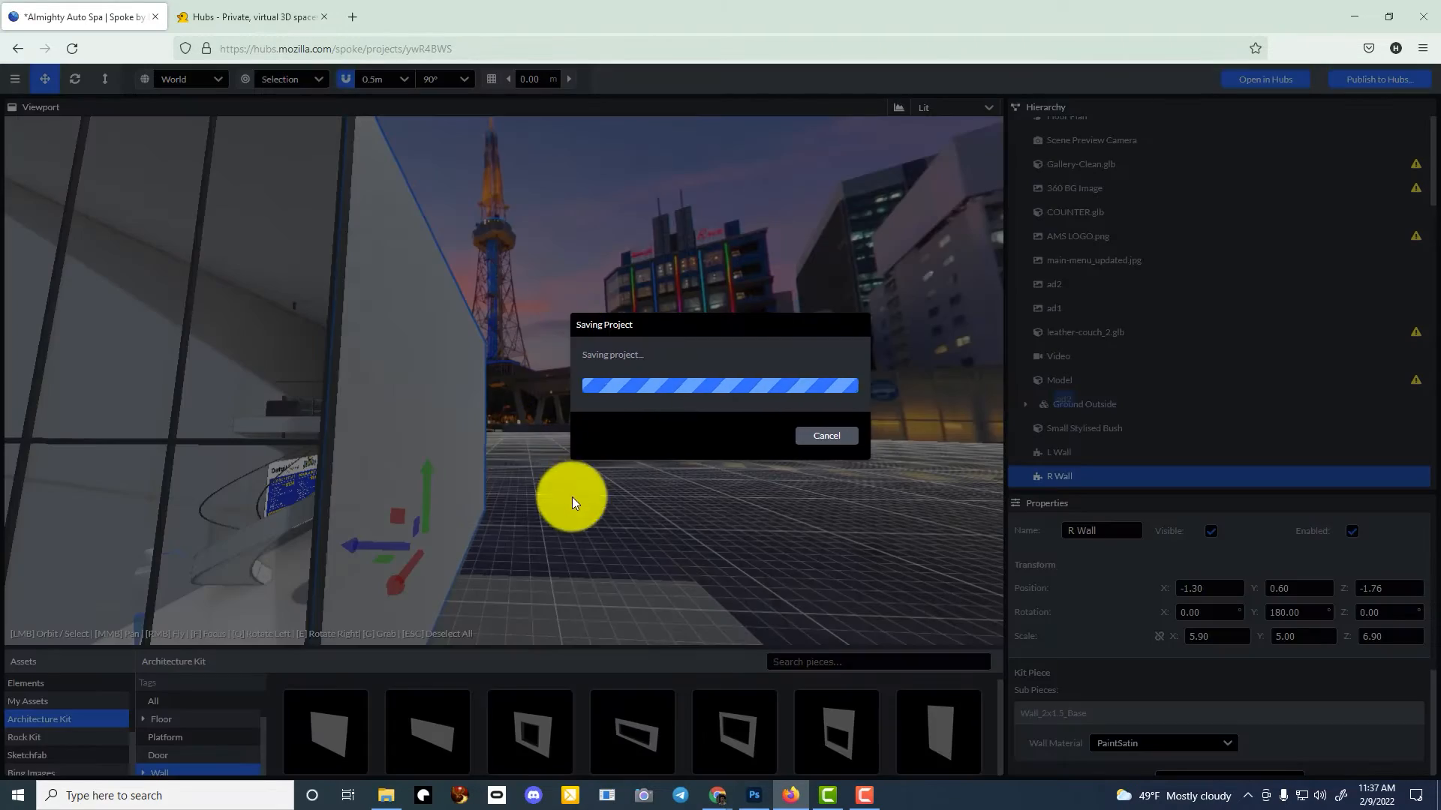
- Expand the Ground Outside group and turn off Walkable for floor tiles Floor_Plat_4x4_Base 1 to 3
right_drag(513, 525, 720, 421)
key(s)
key(a)
key(d)
key(a)
key(s)
click(1025, 404)
click(1118, 429)
scroll(1218, 683, down, 3)
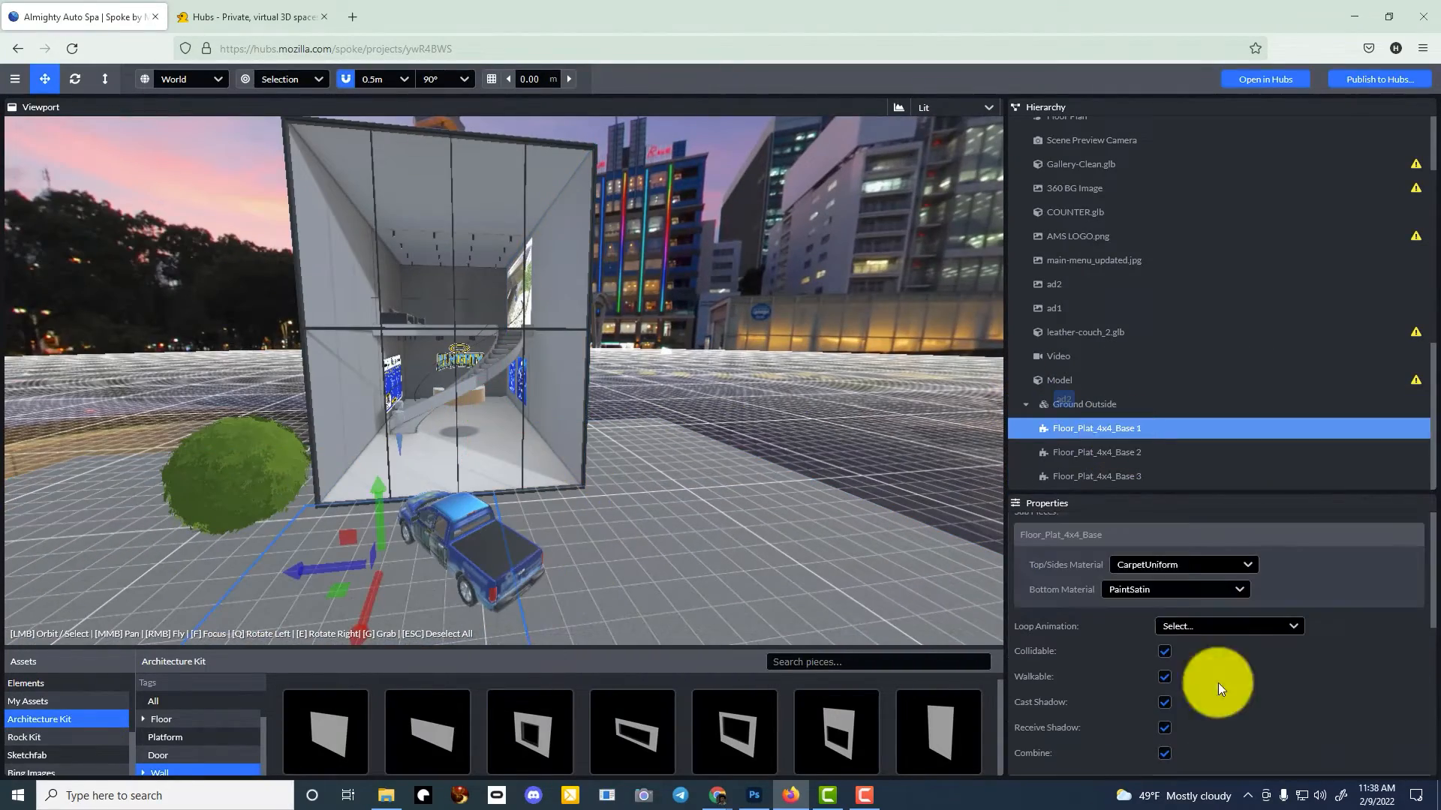
click(1127, 454)
click(1124, 476)
click(1163, 677)
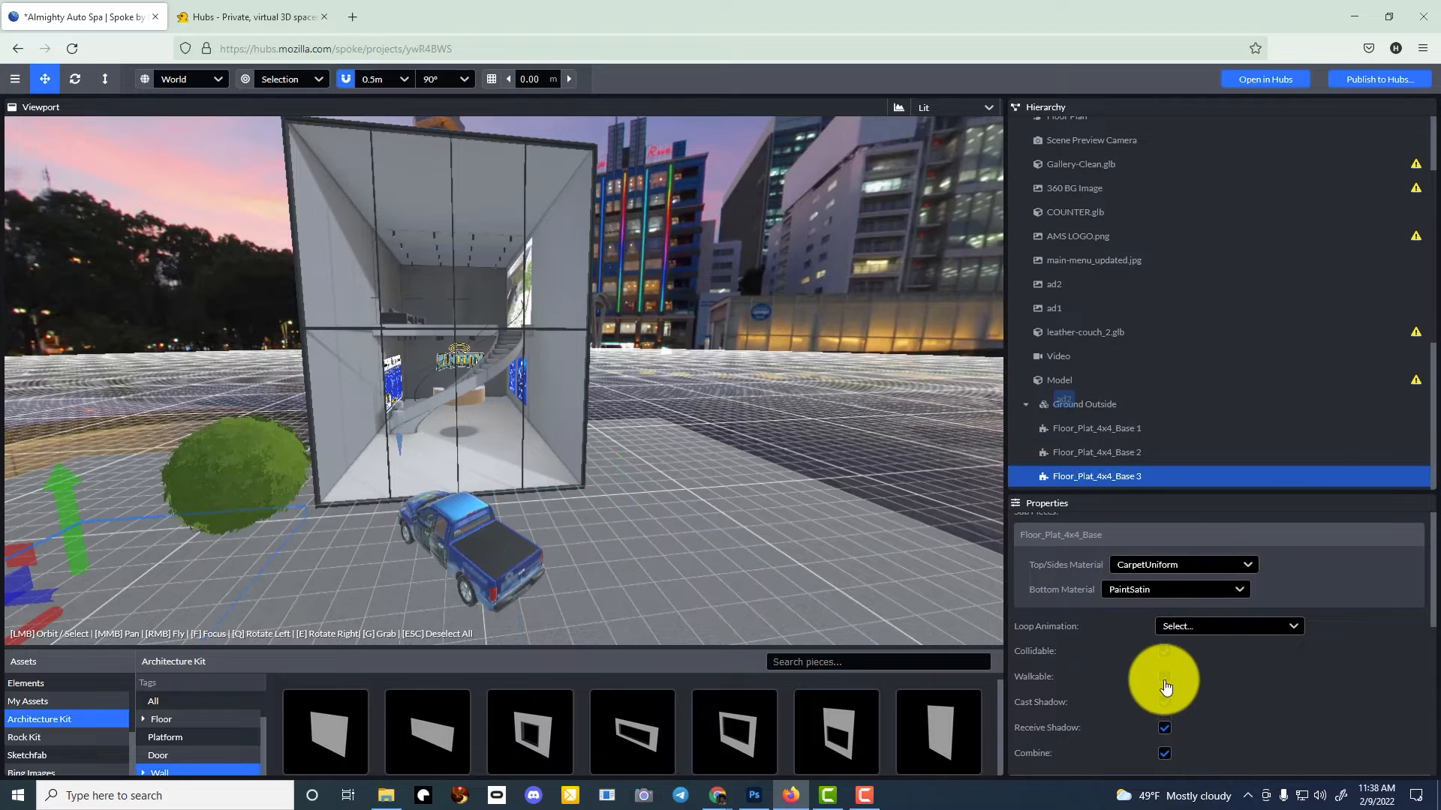
- Turn off Walkable for the remaining floor tiles of the Ground Outside group
scroll(1130, 450, down, 1)
click(1130, 434)
click(1134, 457)
scroll(1133, 454, down, 1)
click(1127, 414)
click(1127, 462)
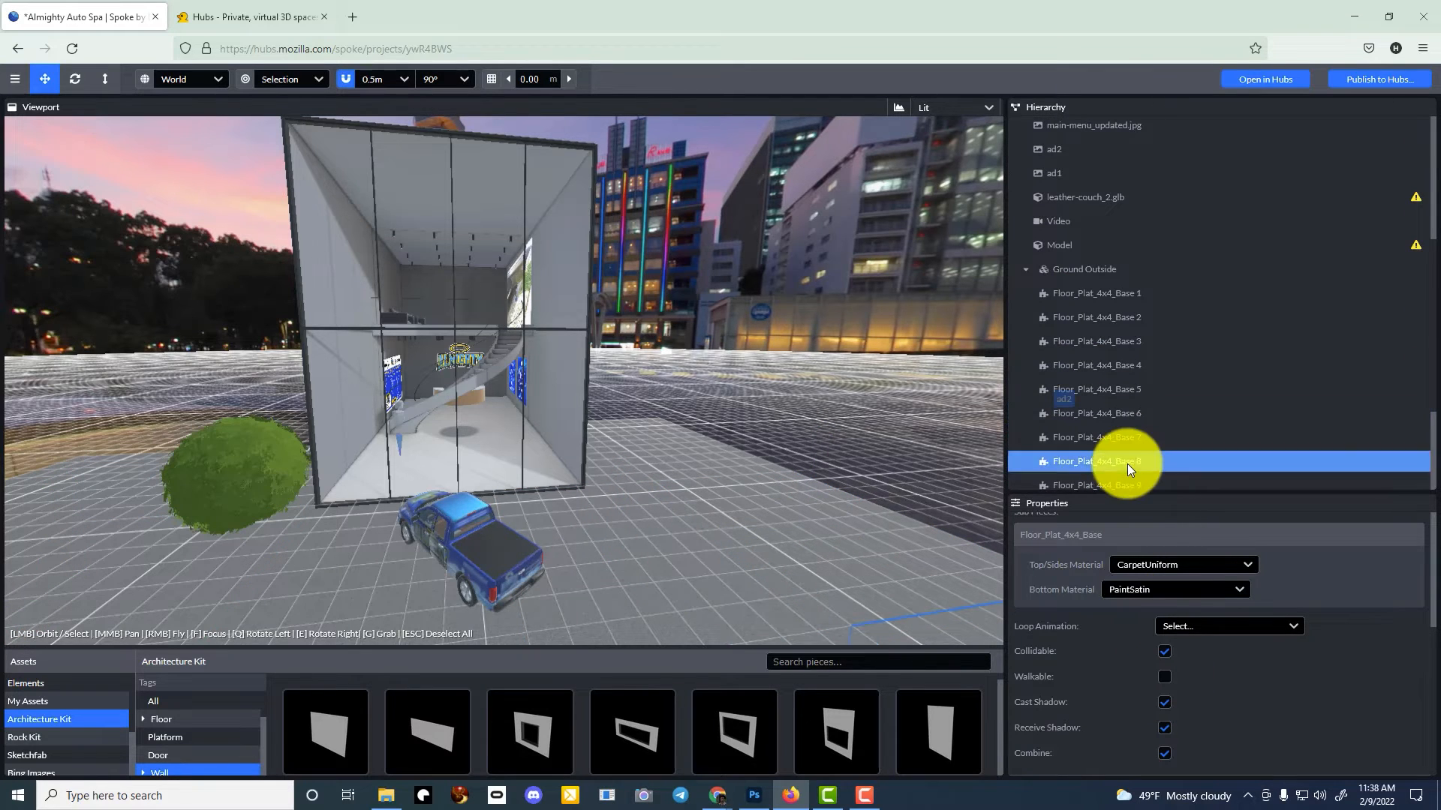
scroll(1127, 458, down, 1)
click(1124, 417)
- Regenerate the Floor Plan's nav mesh with its current settings
scroll(1110, 255, up, 4)
click(1103, 223)
click(1253, 757)
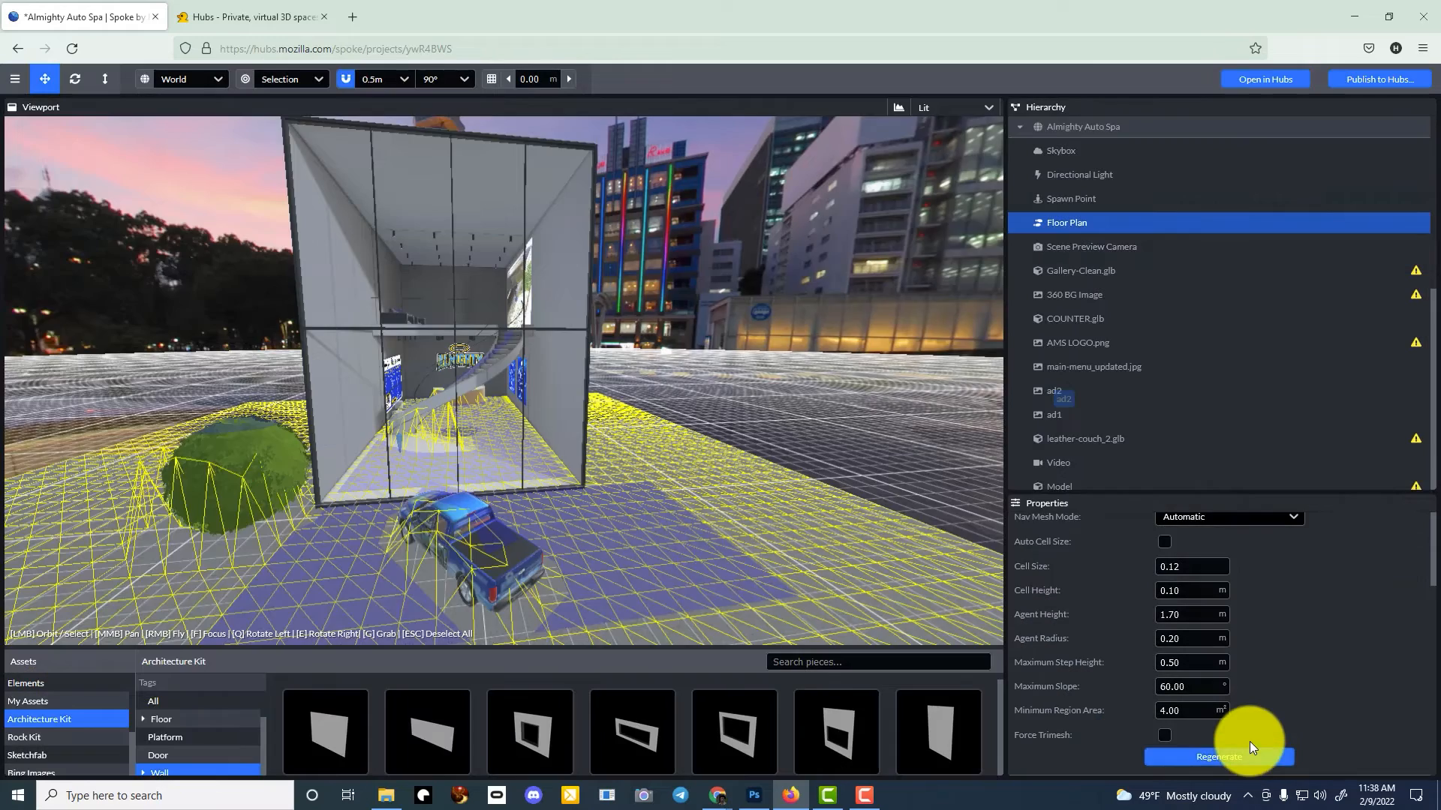
- Duplicate the Small Stylised Bush, move the copy to Z -3.80 beside the gallery's other front corner, and save
scroll(1093, 255, down, 5)
right_click(1112, 430)
click(1149, 468)
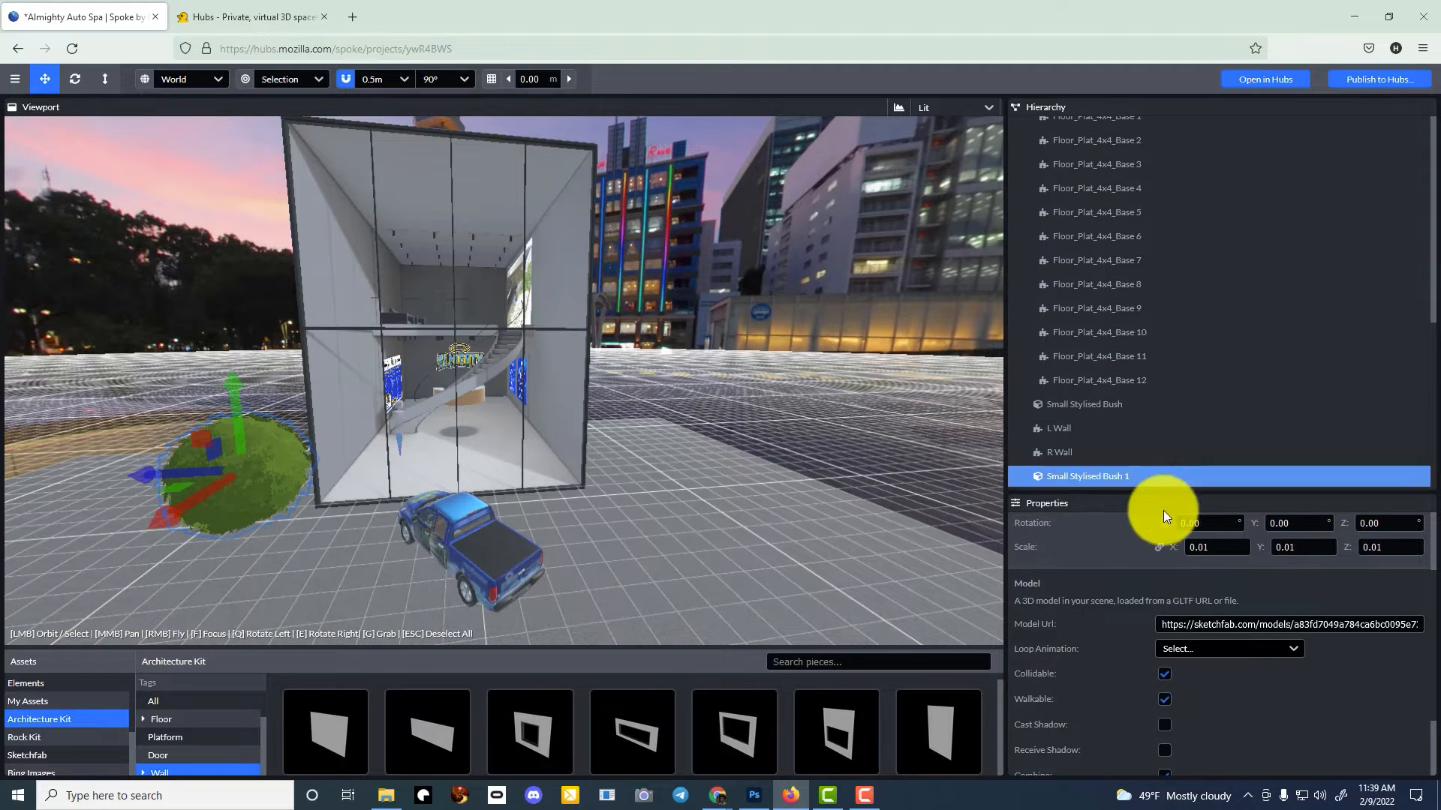
key(ctrl+z)
scroll(1178, 555, up, 1)
drag(1172, 589, 721, 423)
key(ctrl+z)
drag(1344, 589, 719, 422)
key(ctrl+s)
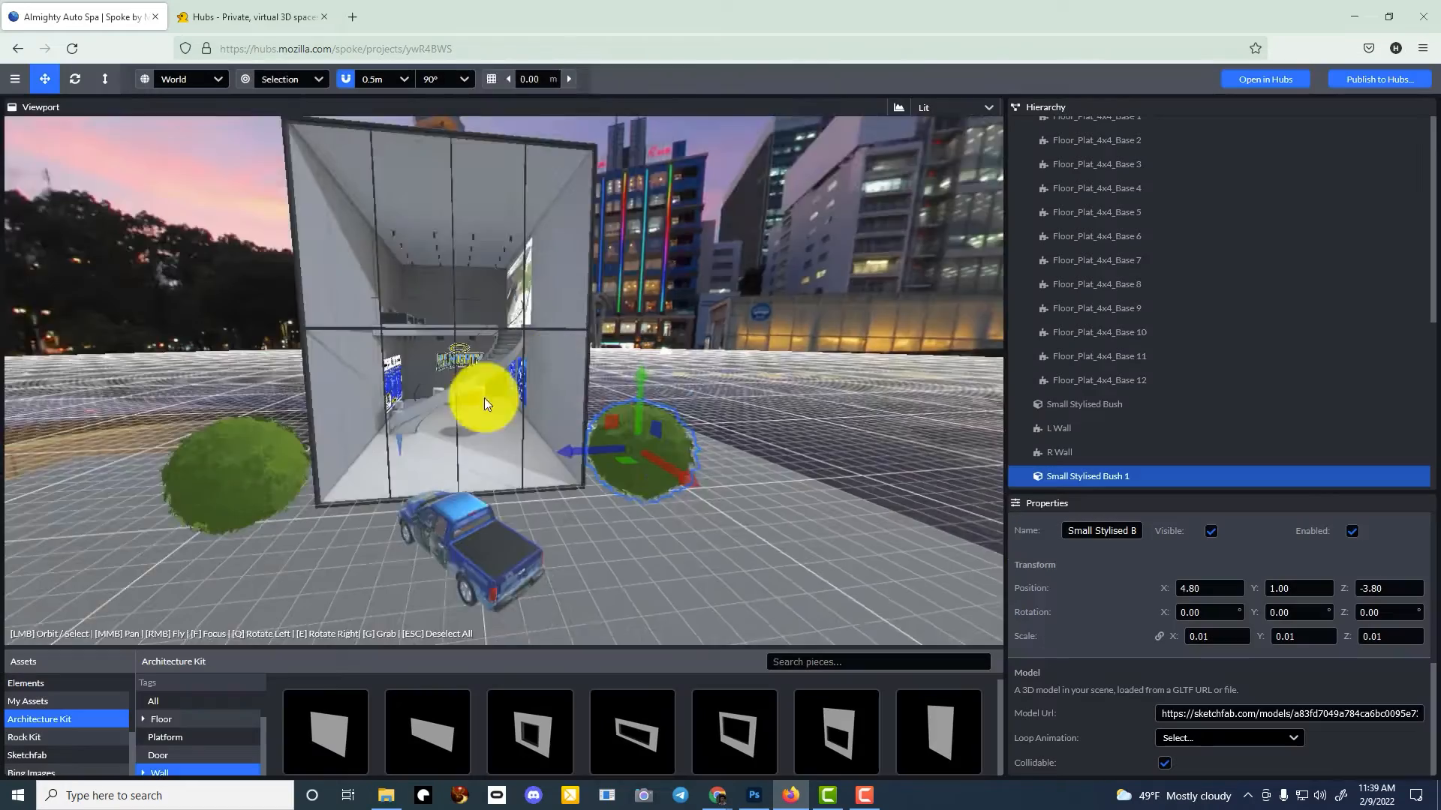
- Select the Spawn Point inside the gallery and move it to X -3.70 and Z -1.00, near the blue posters
key(w)
right_drag(486, 402, 720, 423)
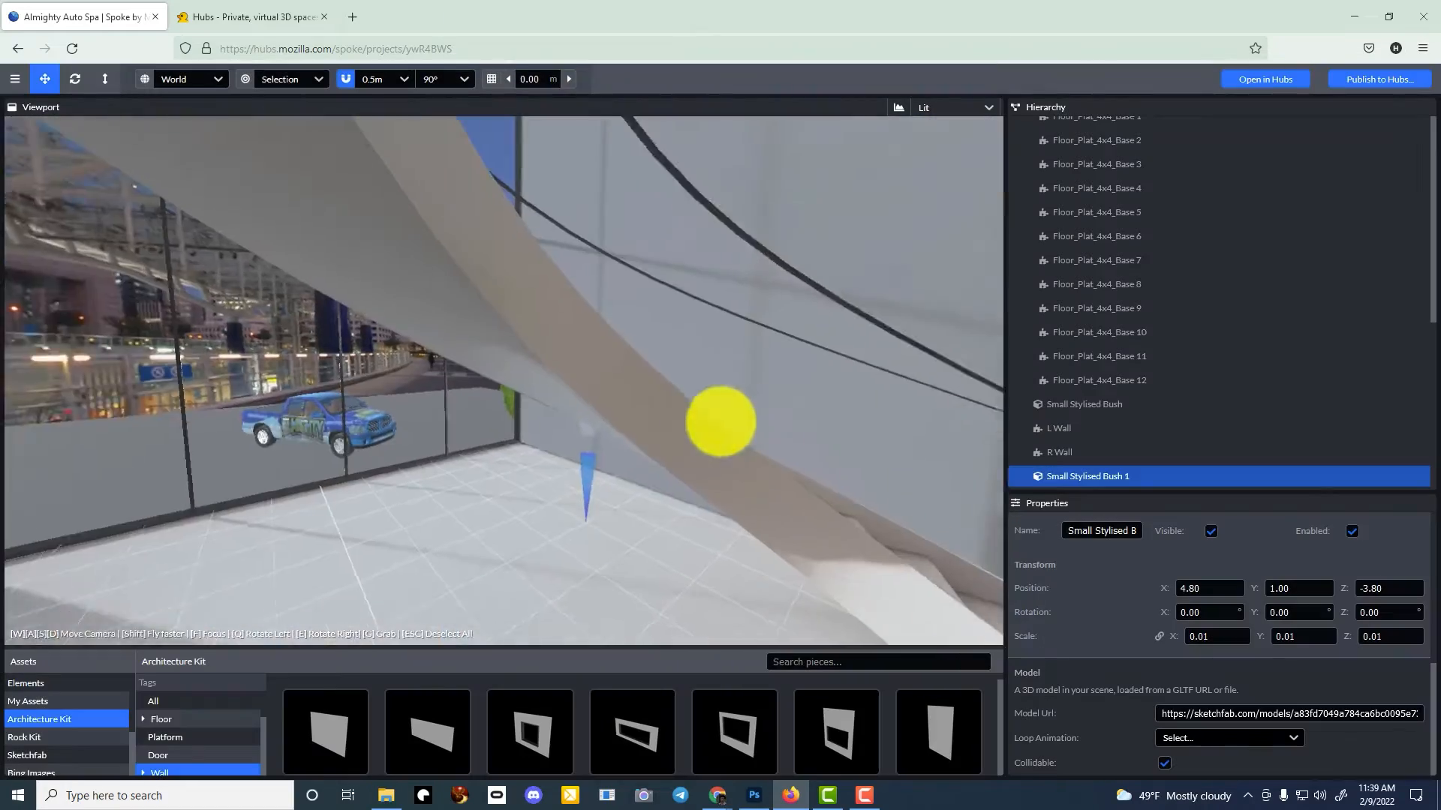
click(569, 446)
scroll(556, 446, up, 3)
scroll(1094, 418, up, 8)
scroll(742, 365, up, 2)
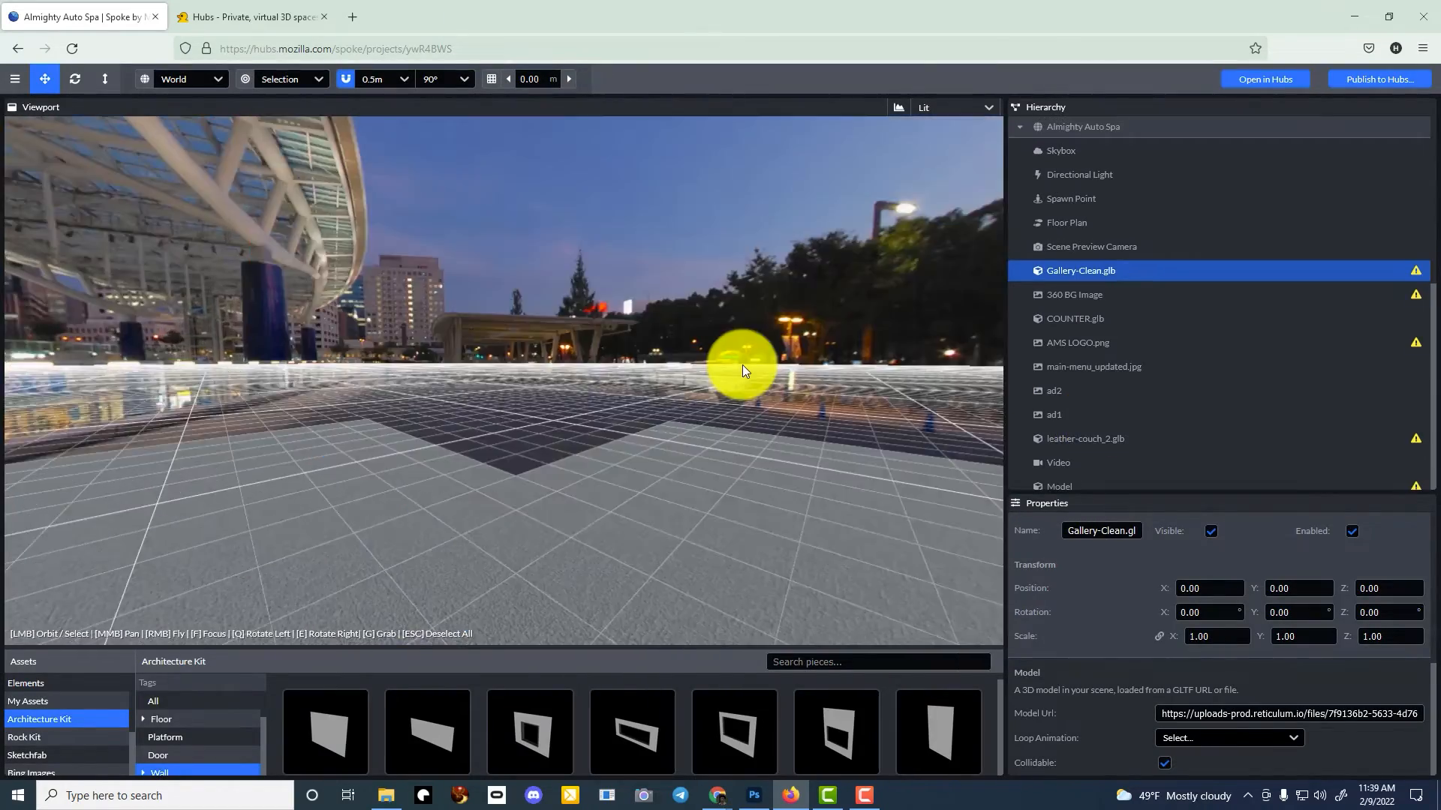
right_drag(742, 365, 413, 393)
click(375, 438)
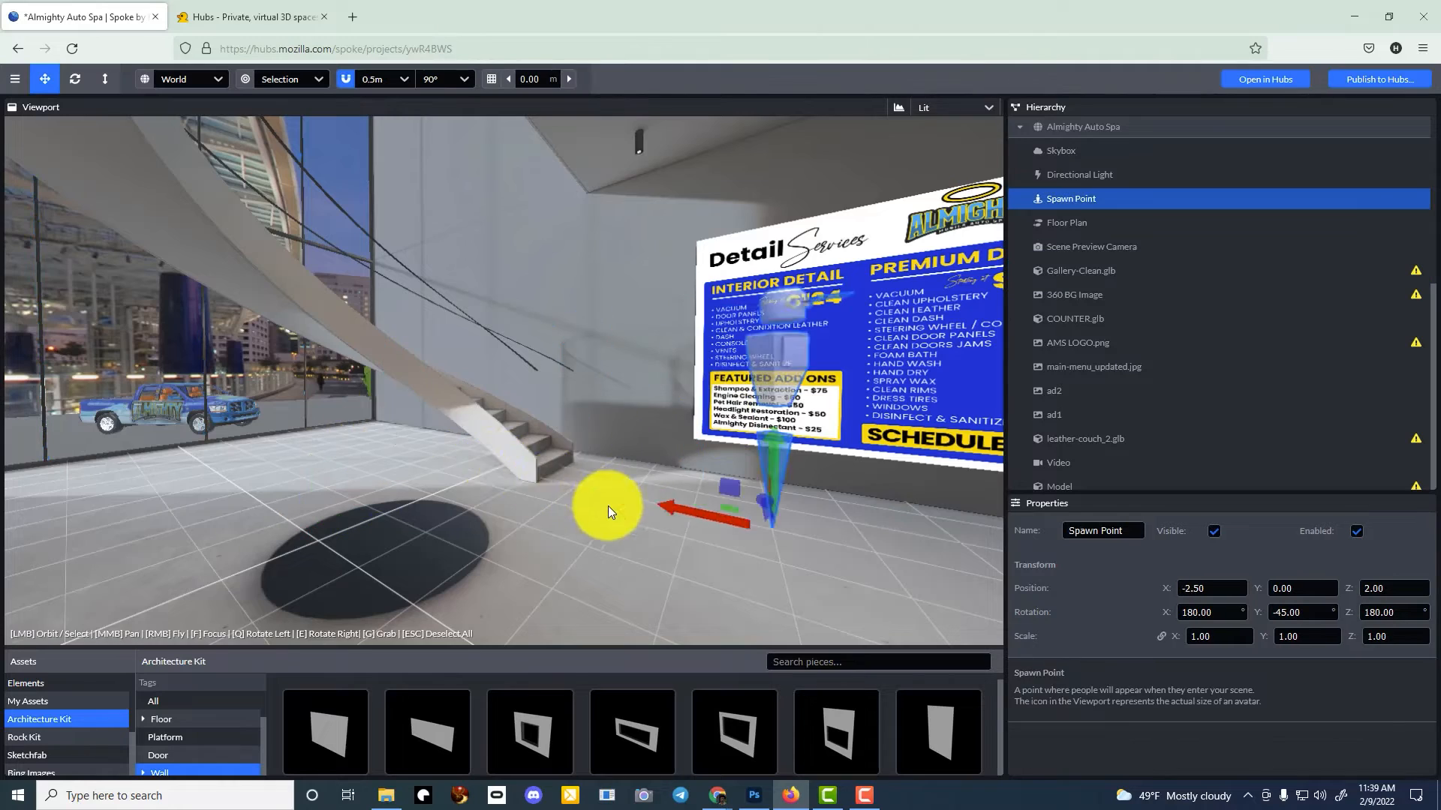
right_drag(609, 507, 871, 532)
key(s)
drag(1168, 591, 1131, 592)
drag(1349, 588, 1440, 588)
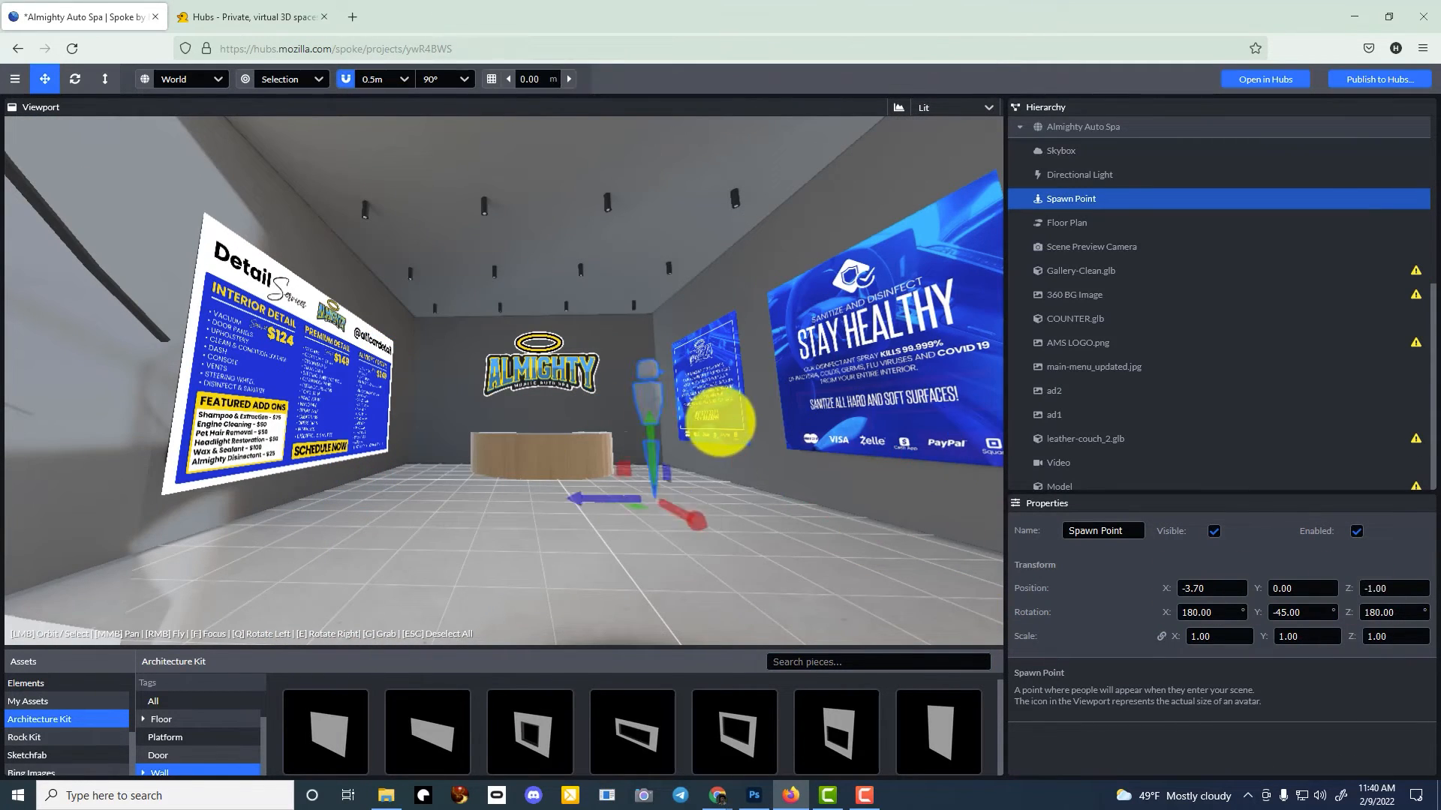
- Set the Spawn Point's Y rotation to 163° and its Z position to -0.80, and save the project
drag(720, 421, 1168, 636)
drag(1258, 612, 720, 422)
right_drag(716, 421, 721, 422)
key(w)
key(ctrl+s)
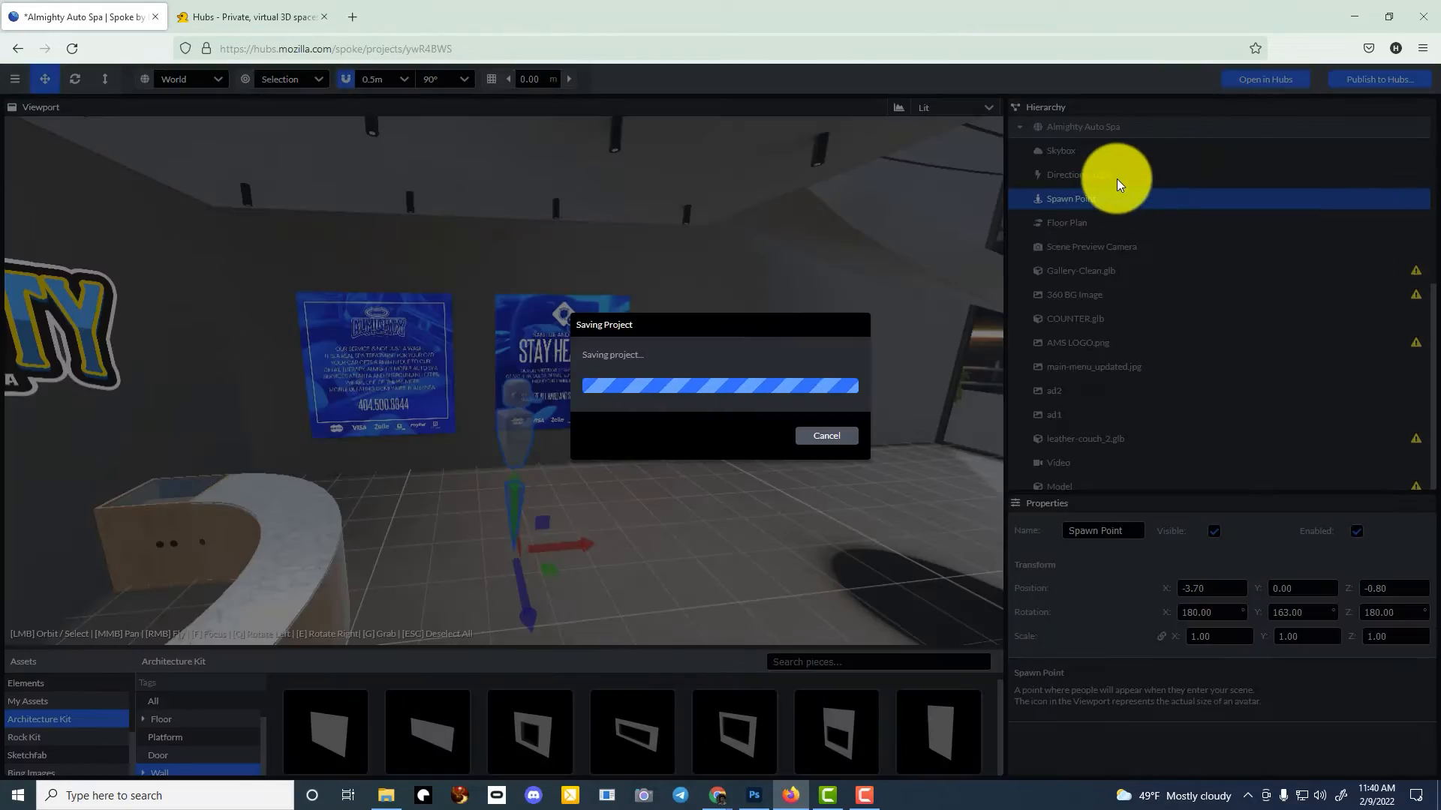
- Duplicate the Spawn Point, move the copy to X -2.80 and set its Y rotation to -6°
key(ctrl+d)
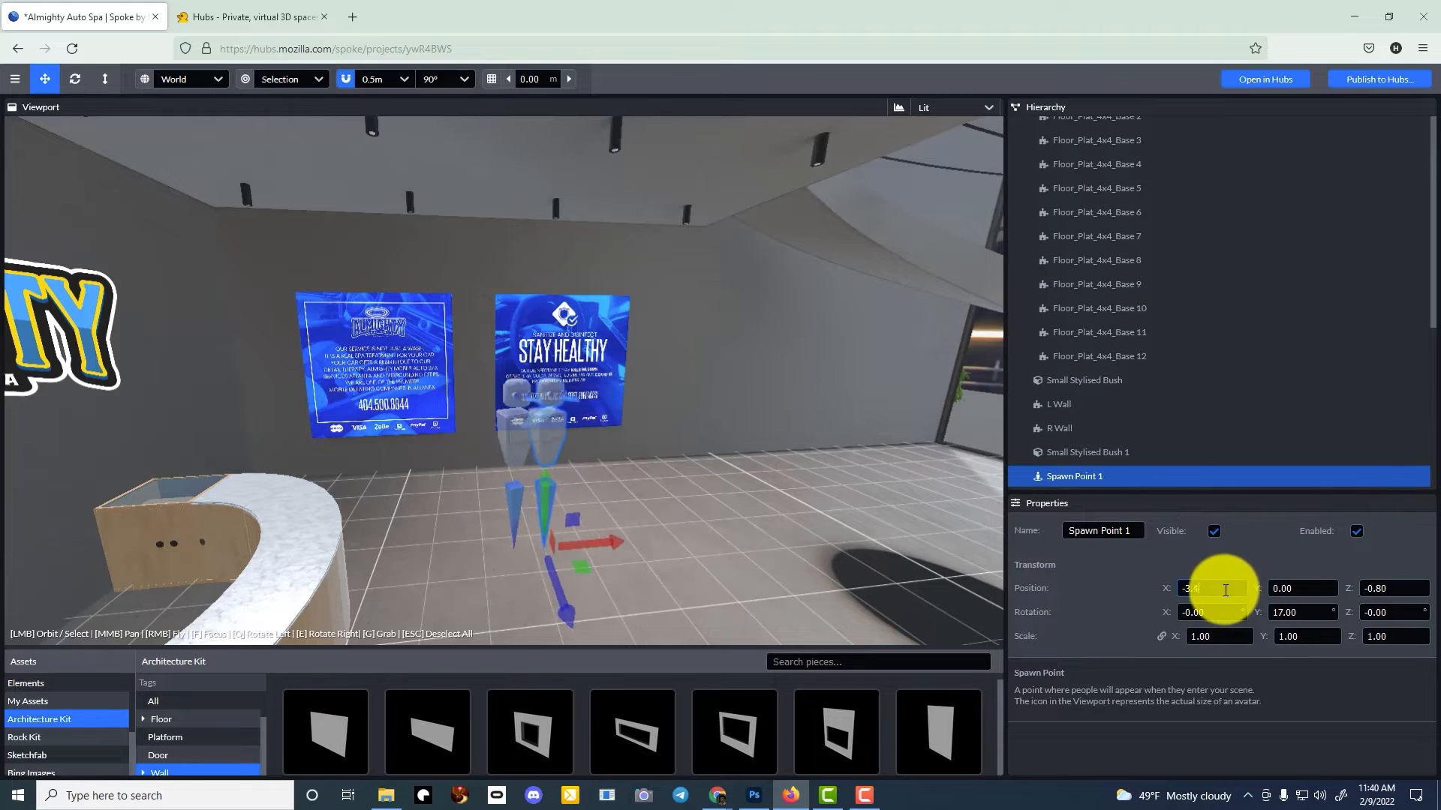
key(Up)
key(Up)
key(Up)
key(Up)
key(Up)
key(Up)
click(1304, 615)
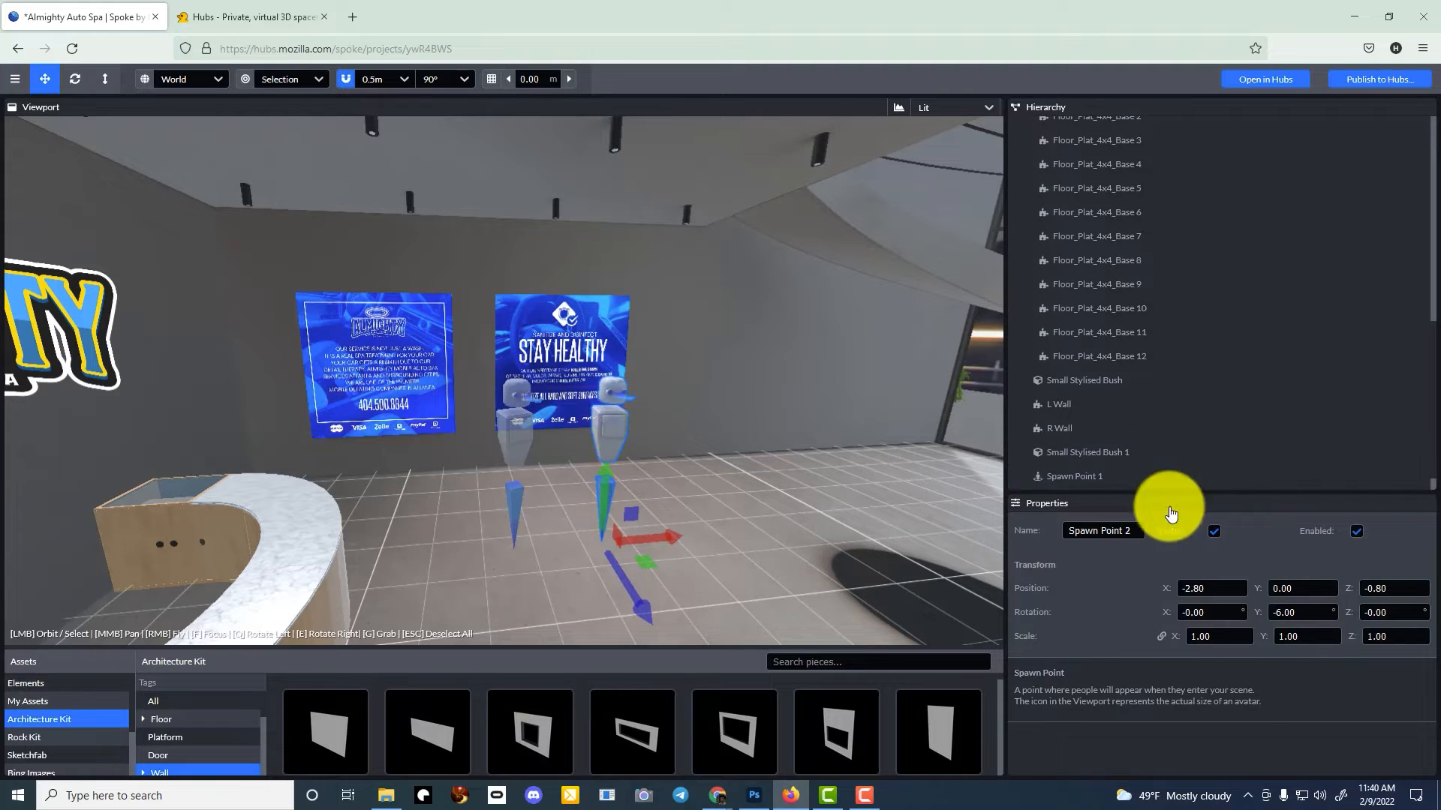
- Duplicate the second spawn point, place the copy at X -1.80 with a Y rotation of -29°, and save the project
key(Up)
key(Up)
key(Up)
key(Up)
key(Up)
key(Up)
click(1304, 614)
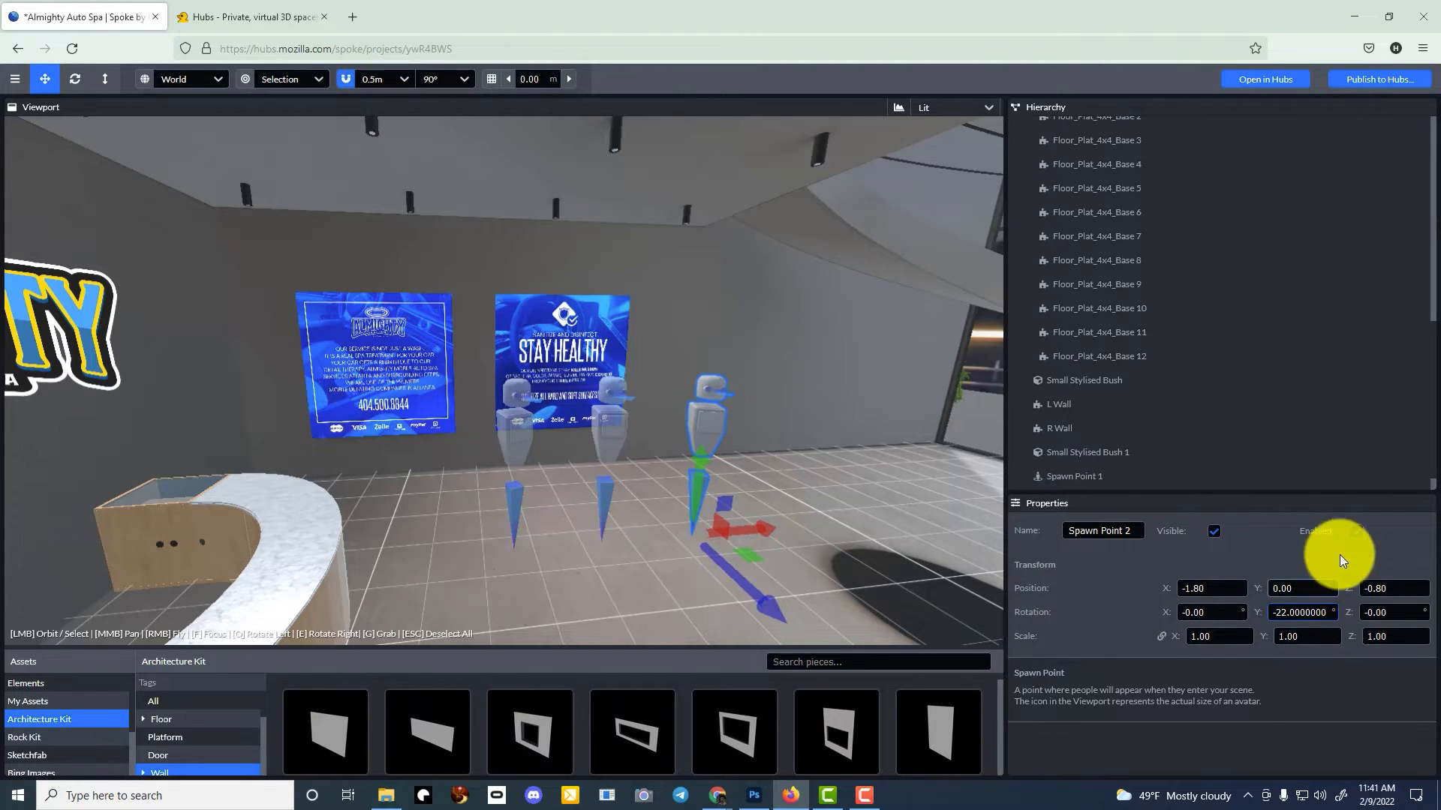
key(Down)
key(Down)
key(Down)
key(Down)
key(Down)
key(Down)
key(Down)
key(super)
key(super)
key(ctrl+s)
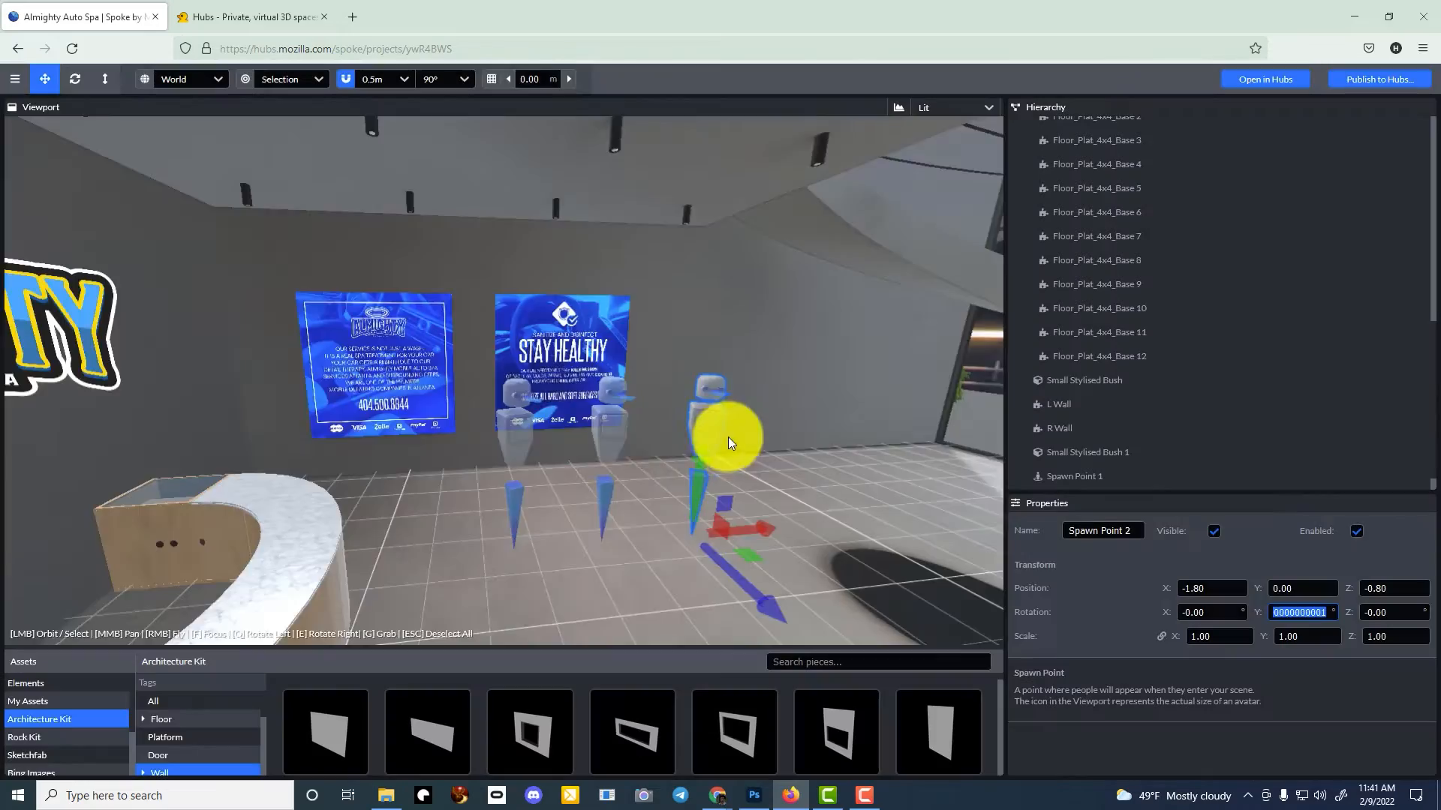
- Add a Way Point element near the reception counter and set its Y rotation to 91°
right_drag(733, 443, 720, 420)
right_drag(720, 422, 720, 426)
click(25, 682)
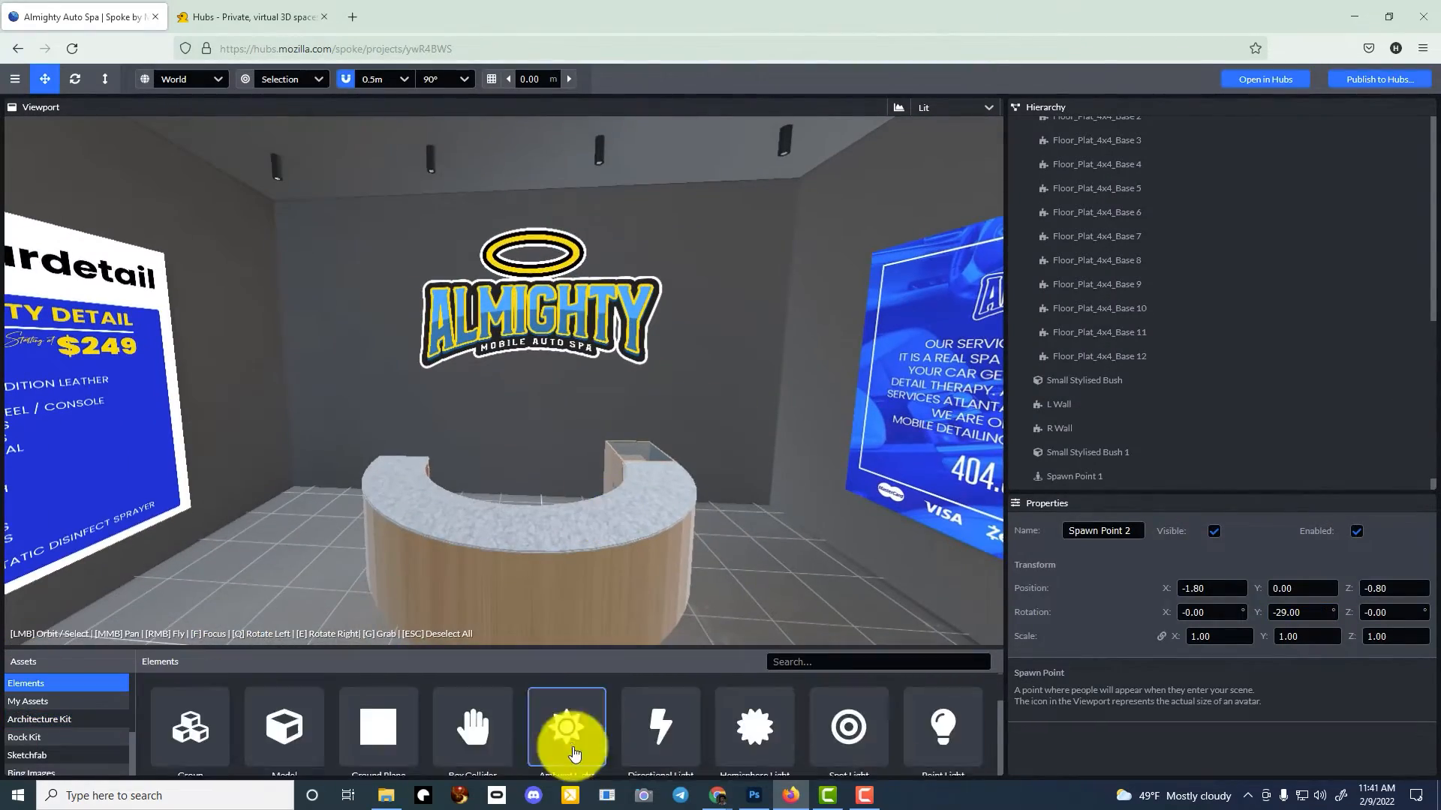
scroll(573, 743, down, 2)
click(284, 717)
drag(1254, 613, 1353, 612)
drag(699, 420, 669, 420)
- Move the Way Point behind the counter to X -6.10, enable Can be occupied, Clickable, Disable Motion and Snap to floor plan, and save
scroll(727, 411, down, 5)
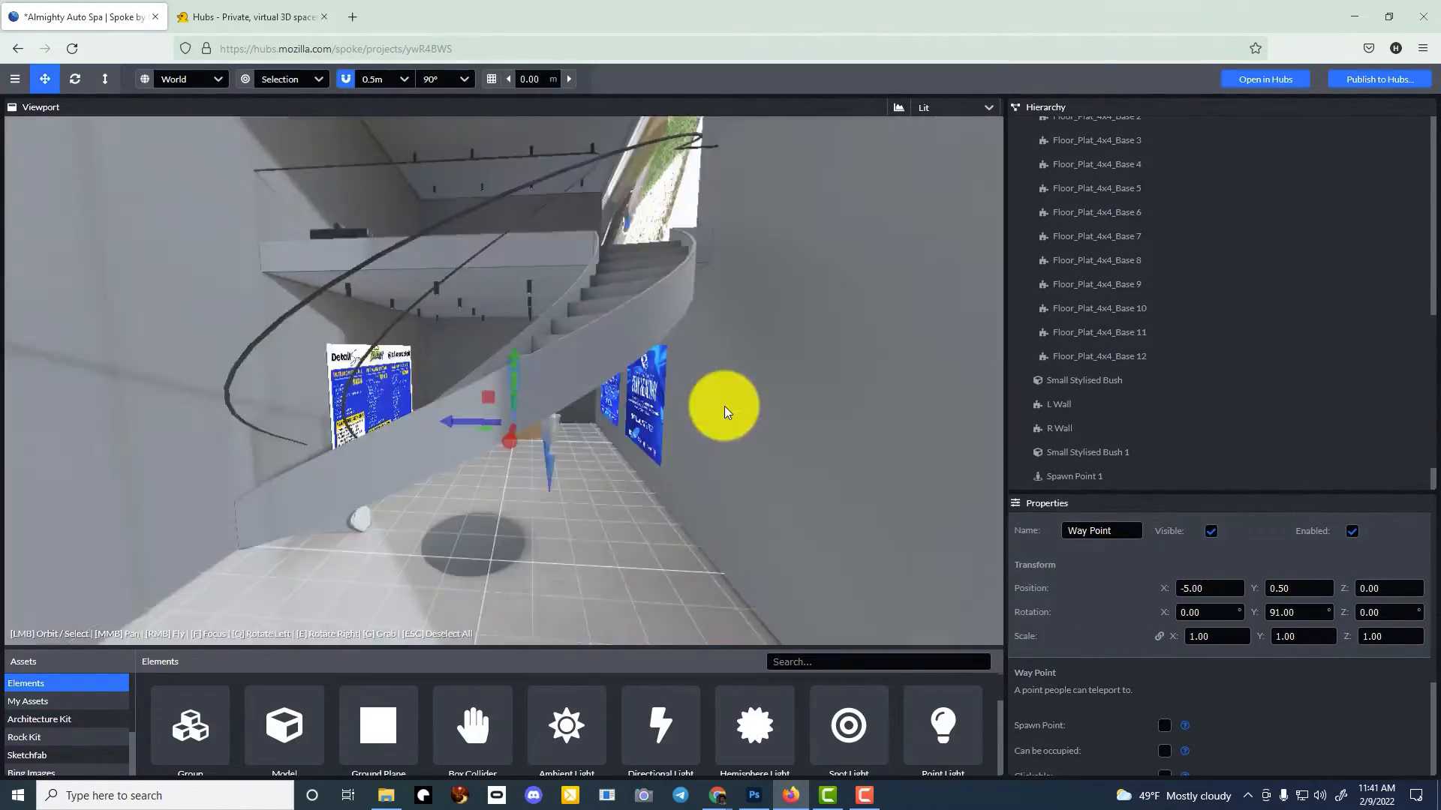
scroll(675, 410, up, 8)
scroll(860, 417, down, 8)
mouse_move(694, 510)
right_down()
mouse_move(720, 425)
mouse_move(694, 510)
right_up()
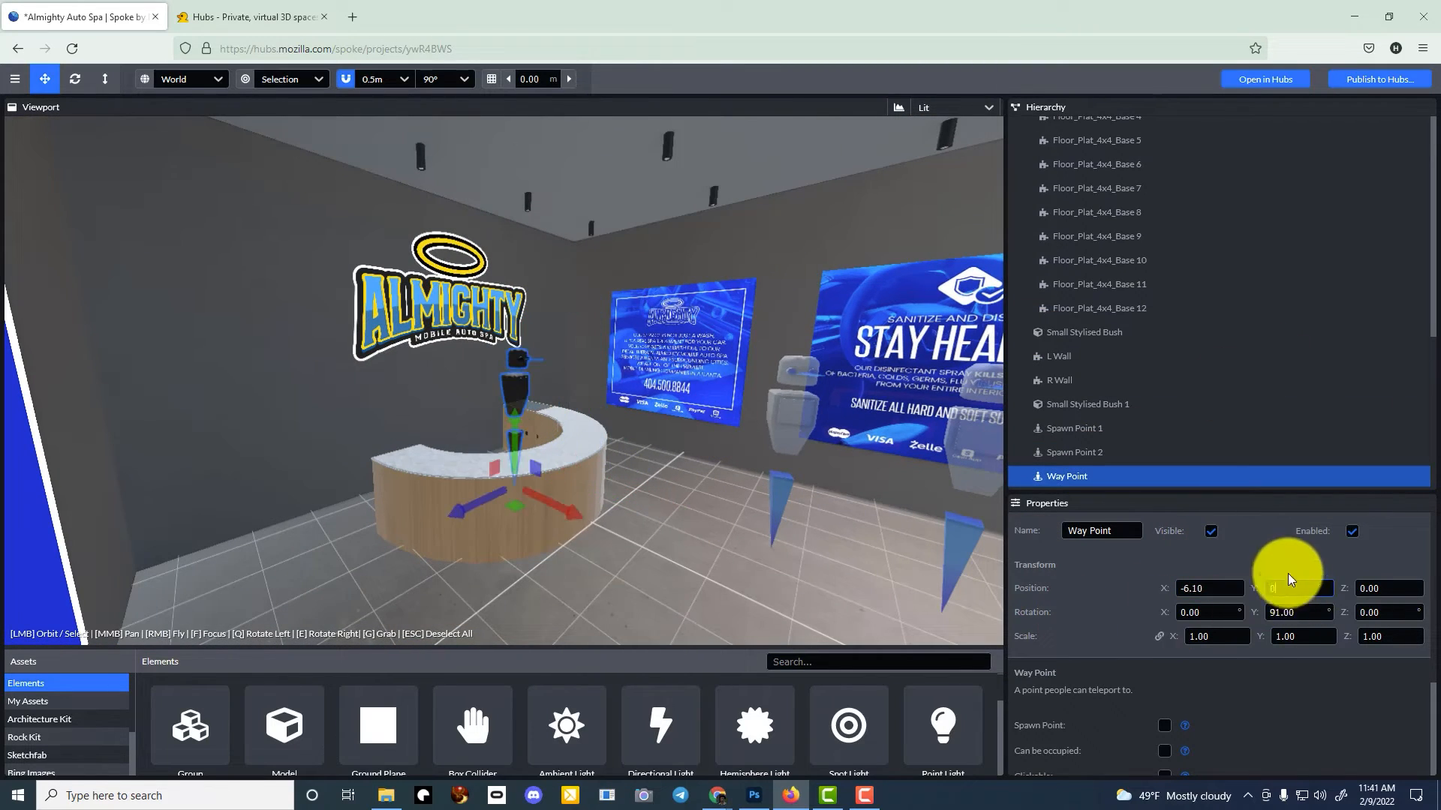
scroll(1185, 627, down, 3)
key(ctrl+s)
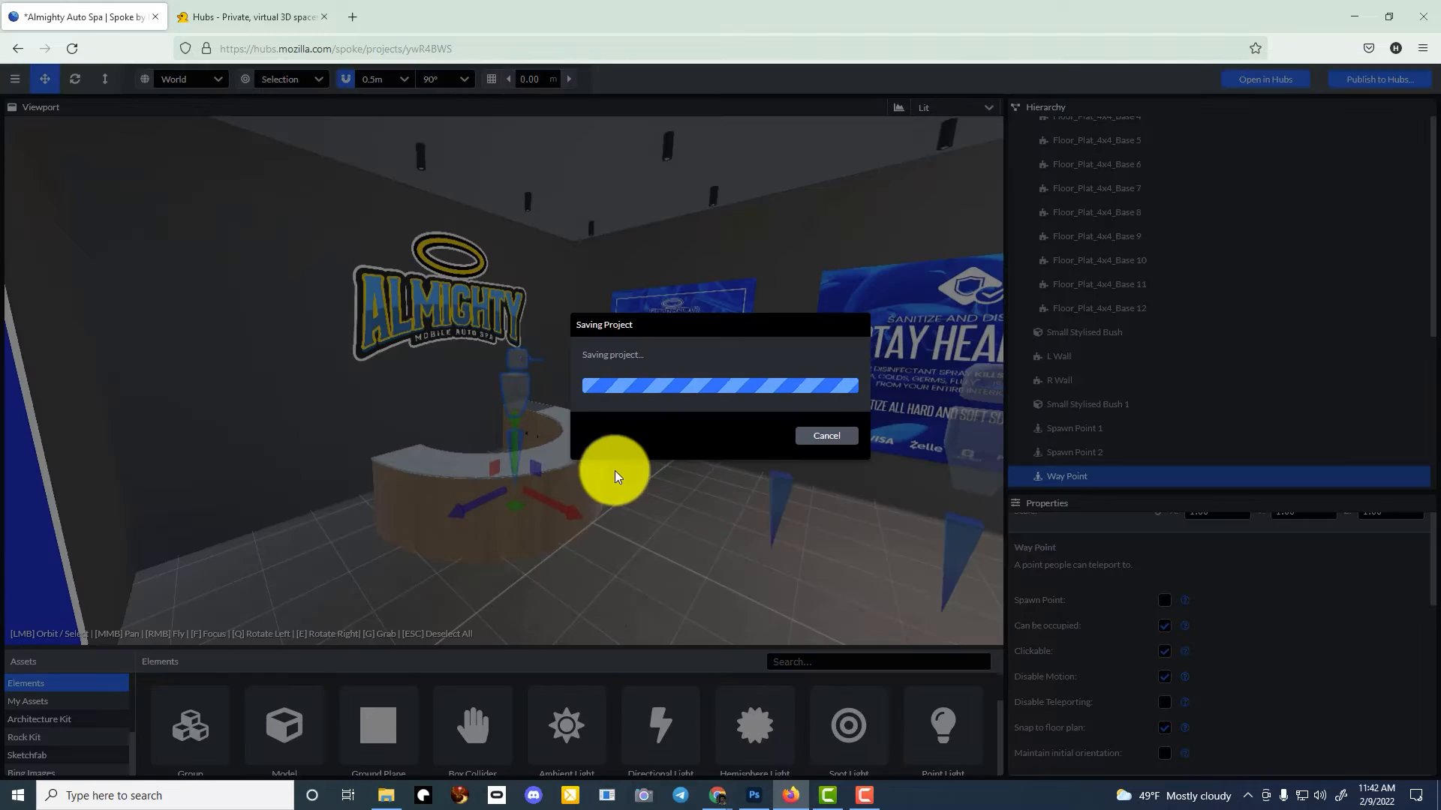
- Select all three spawn points in the hierarchy and combine them into one group
right_drag(687, 552, 713, 418)
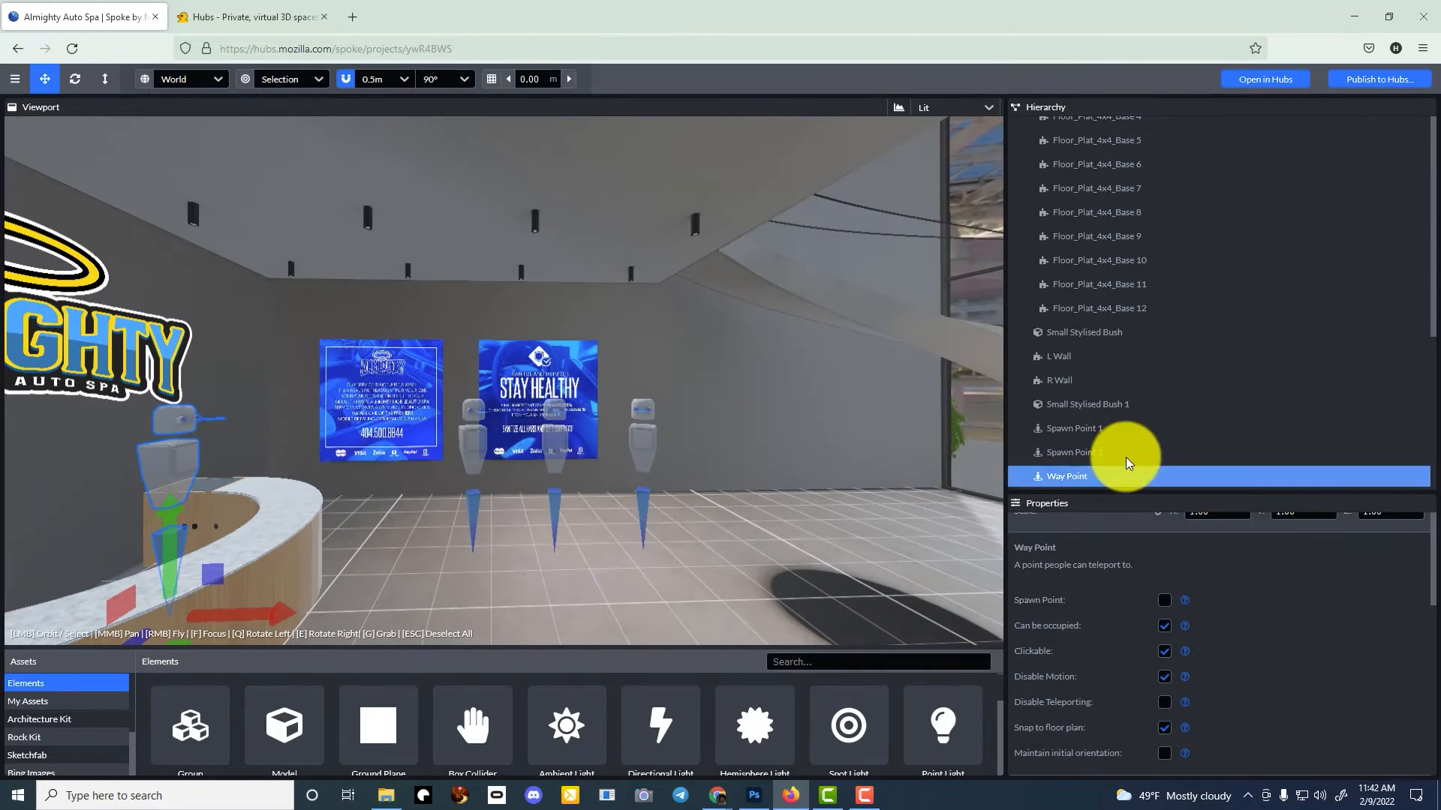
scroll(1077, 225, up, 10)
click(1078, 181)
scroll(1113, 442, down, 5)
scroll(1112, 442, down, 2)
click(1097, 453)
shift+click(1096, 429)
scroll(1095, 405, up, 6)
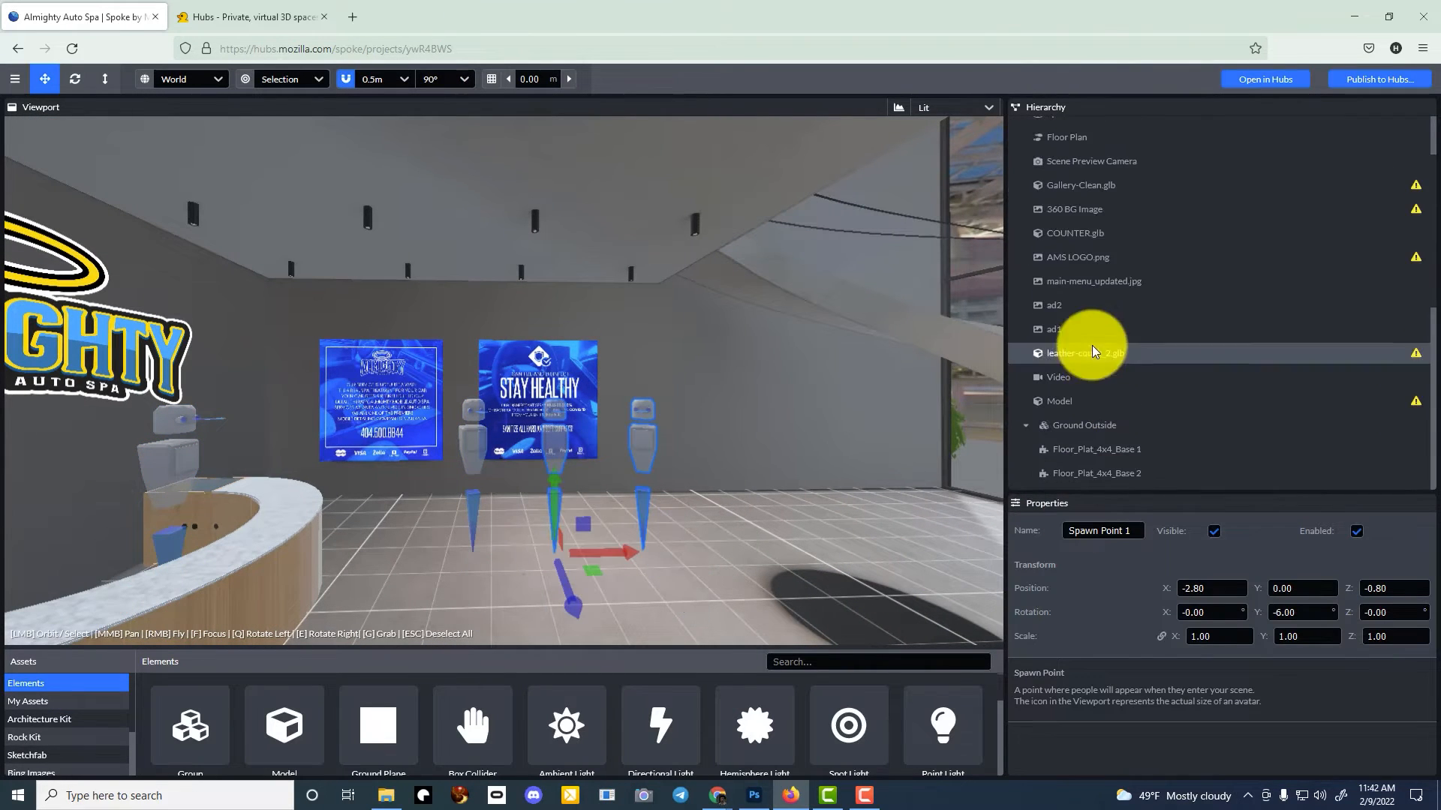
shift+click(1097, 200)
right_click(1097, 199)
click(1126, 234)
- Rename the new group as Spawn Points and save the project
scroll(1187, 347, down, 10)
double_click(1101, 532)
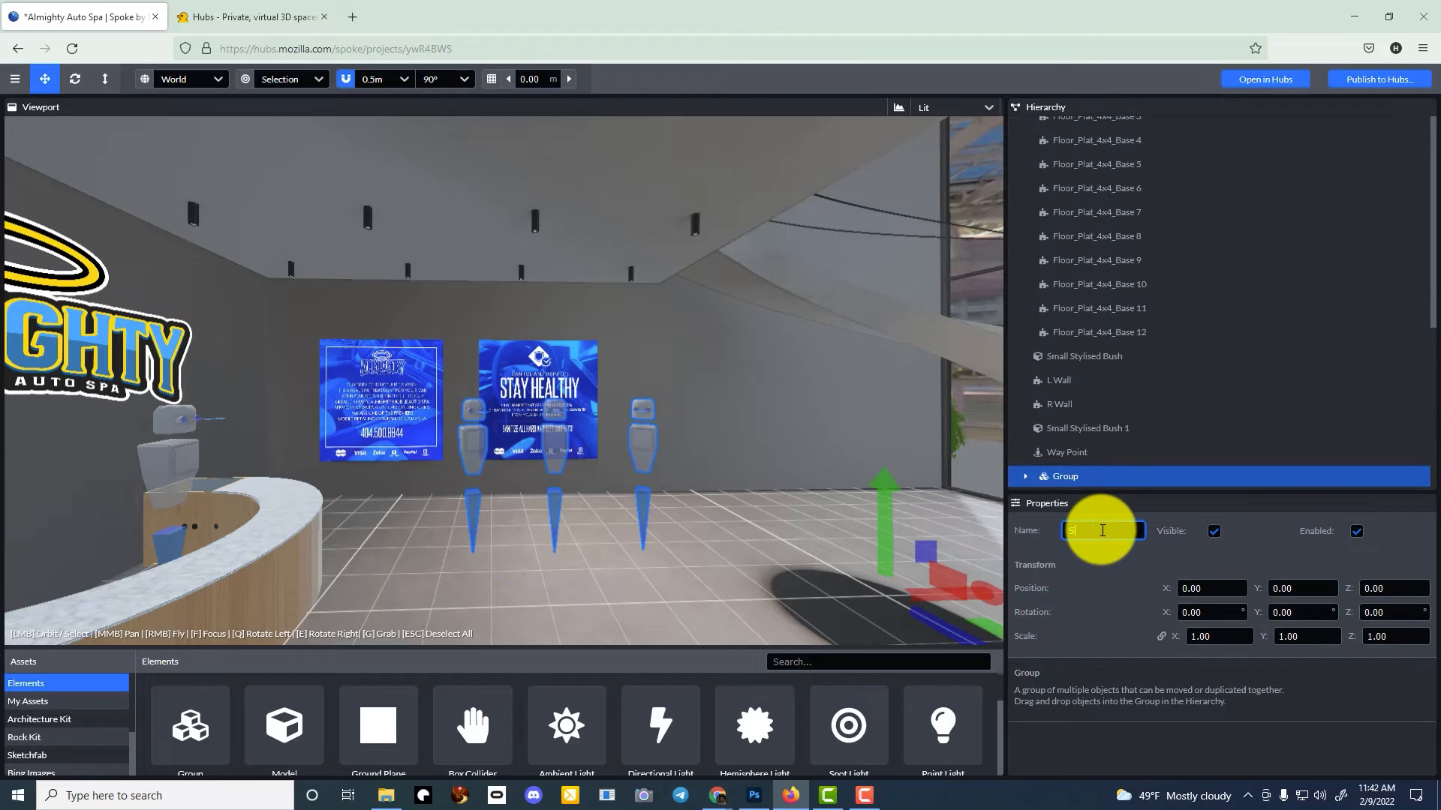
key(ctrl+s)
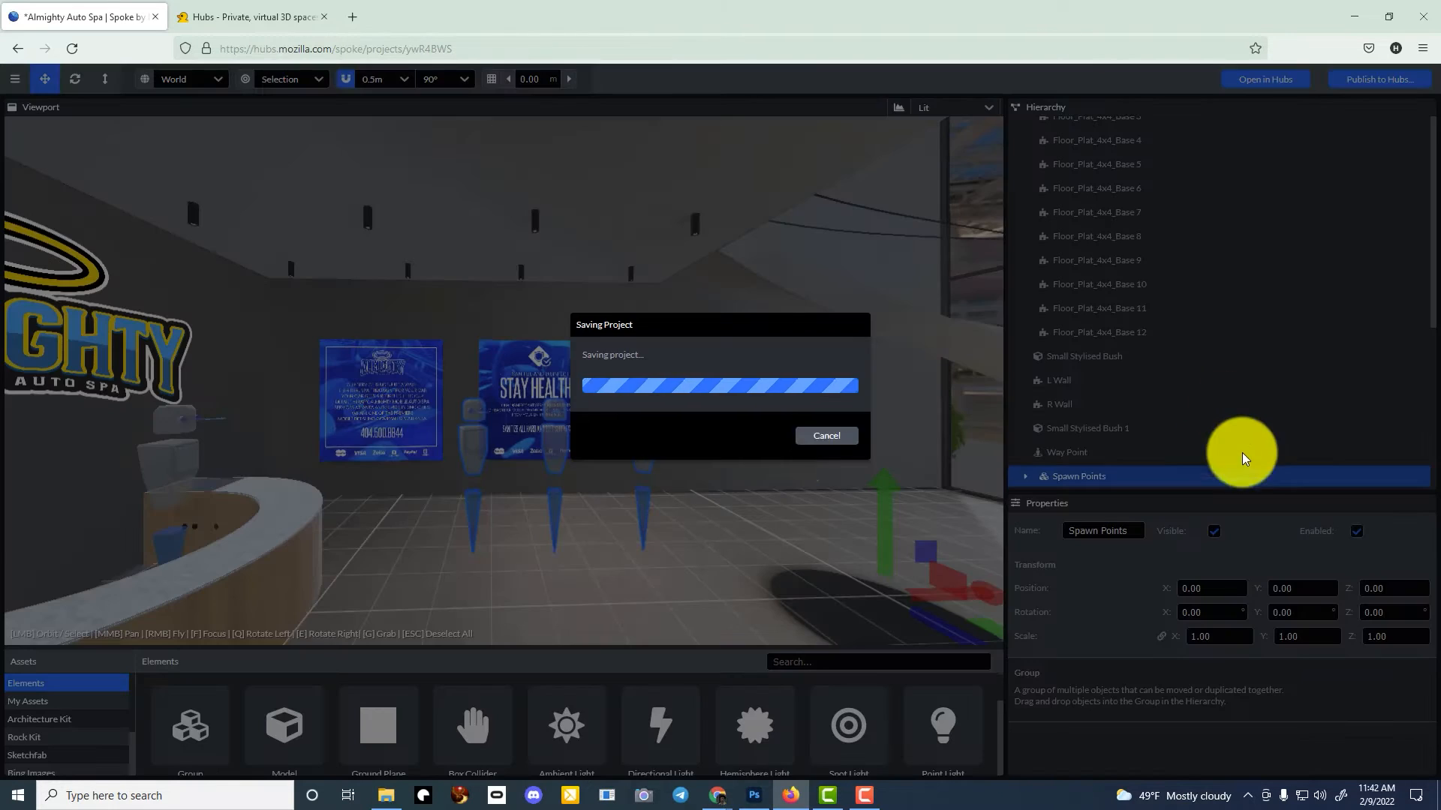
- Add a Way Point at the upstairs couch, lower it to Y 3.50, and set its Z to 2.80 and Y rotation to 218°
mouse_move(752, 459)
right_down()
mouse_move(708, 418)
mouse_move(733, 453)
right_up()
scroll(410, 743, down, 1)
click(274, 685)
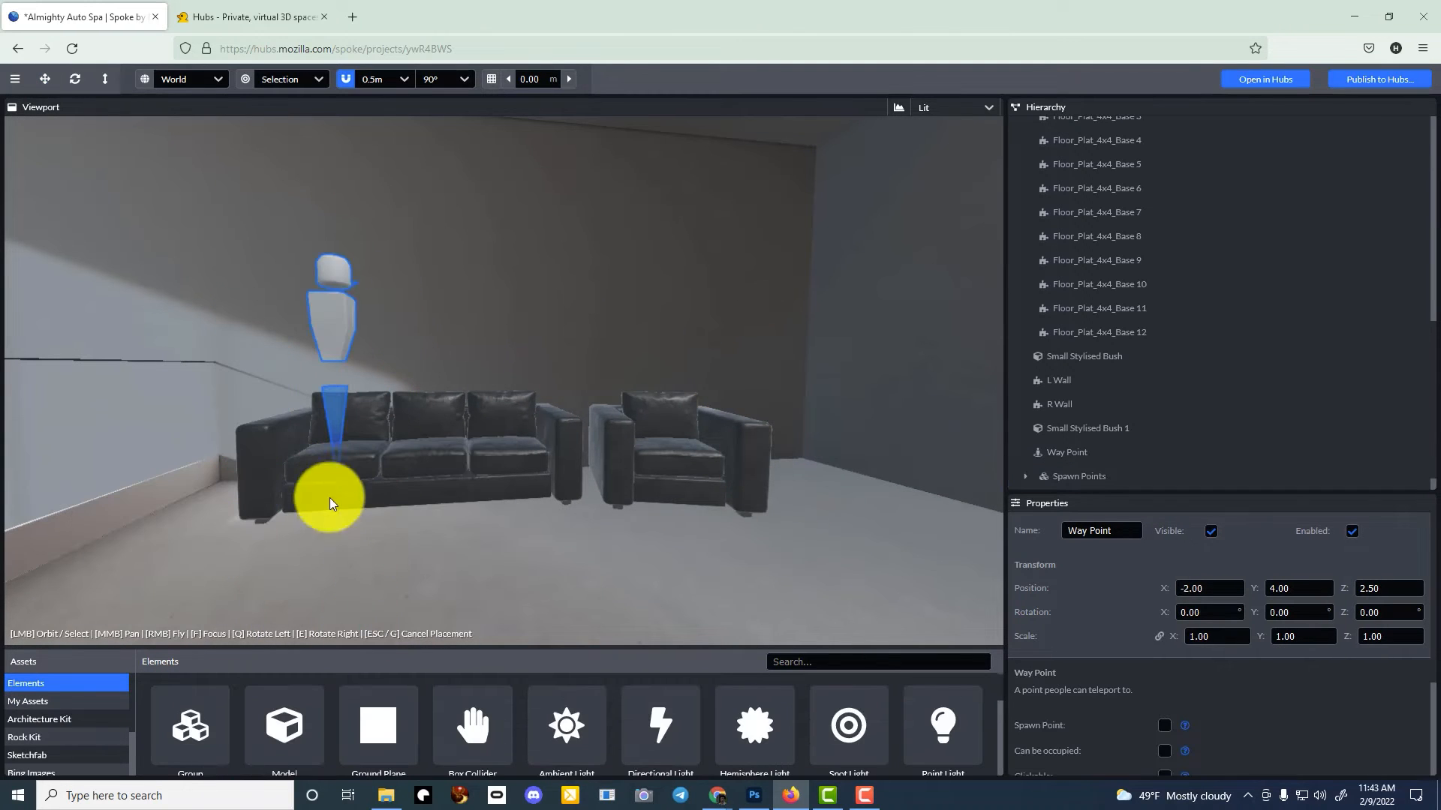
drag(1164, 588, 1160, 660)
drag(1344, 589, 1374, 597)
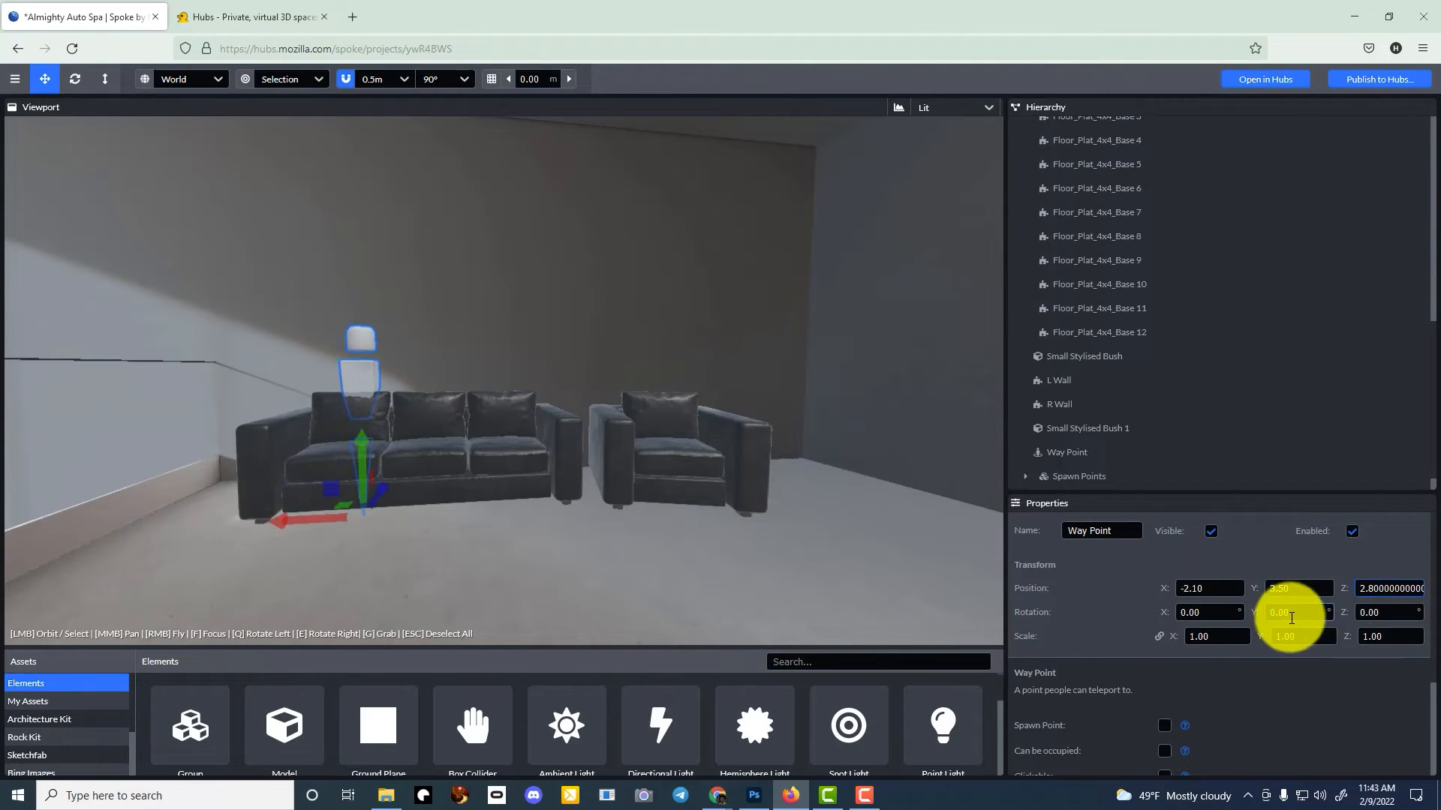
drag(1254, 613, 1397, 612)
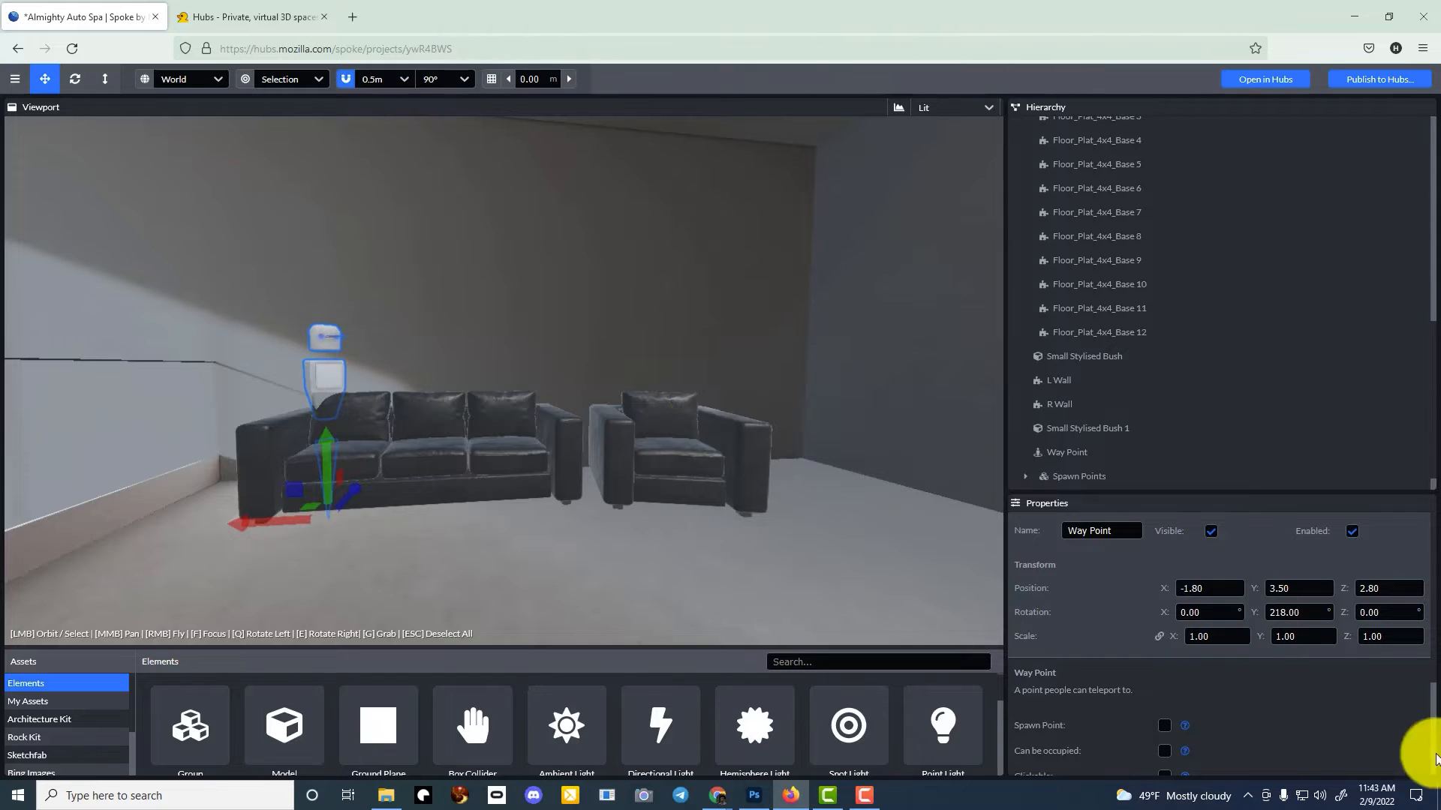
- Move the new Way Point onto the couch's end cushion at X -2.00, Z 2.50 and save the project
key(w)
right_drag(719, 421, 679, 436)
drag(1215, 576, 1205, 588)
drag(1344, 588, 1341, 588)
right_drag(719, 422, 721, 421)
key(a)
key(w)
key(w)
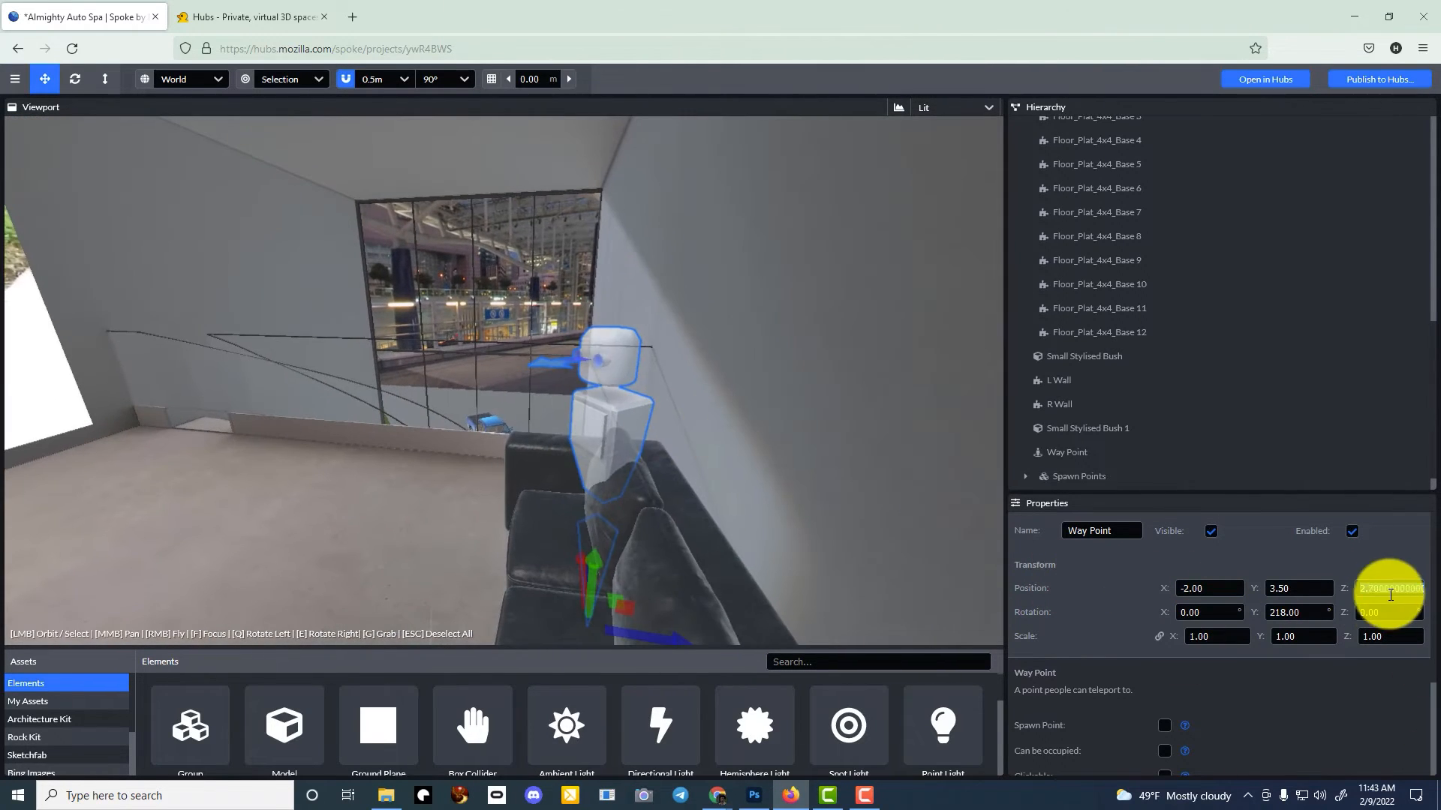
drag(1389, 591, 1380, 604)
right_drag(455, 444, 398, 457)
key(ctrl+s)
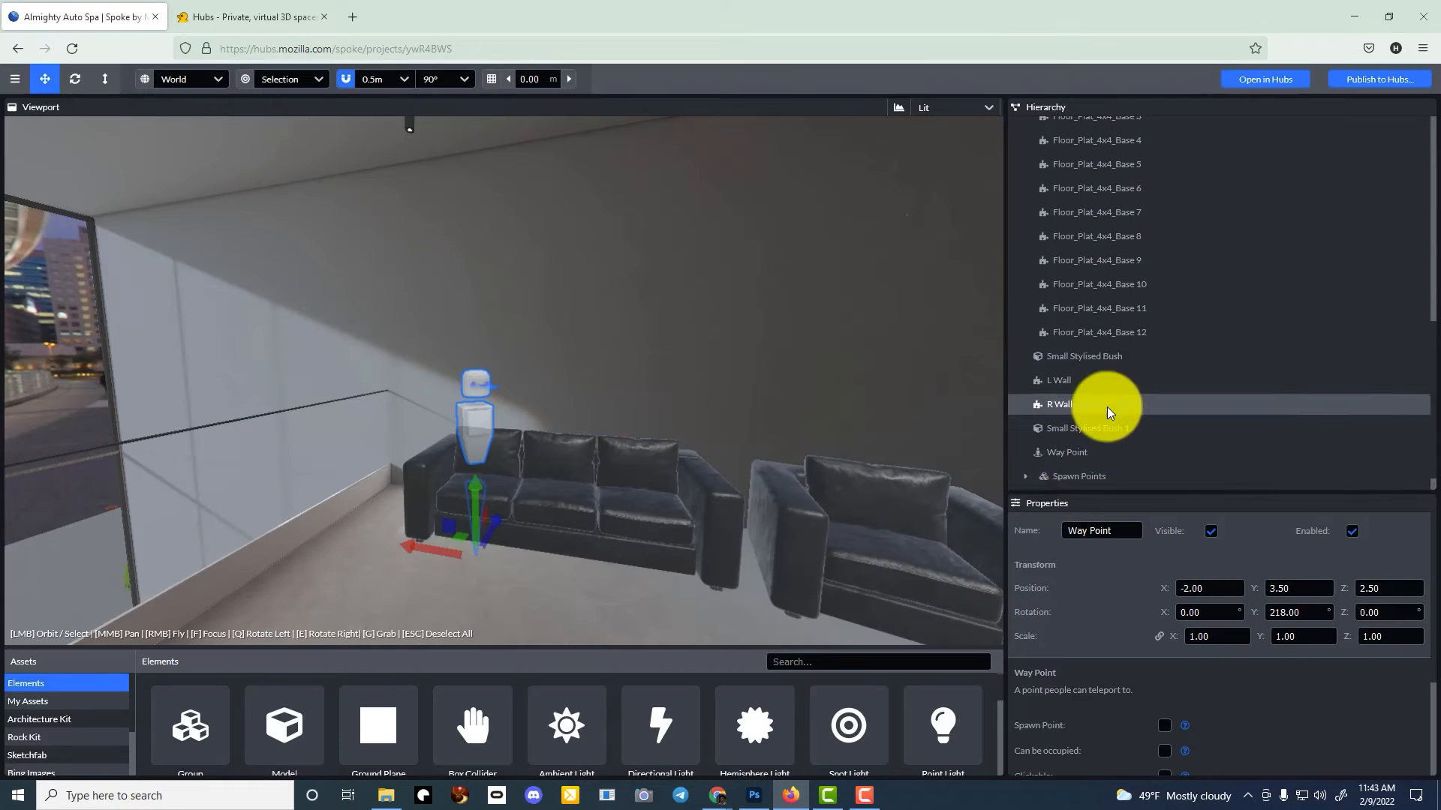
- Rename the couch Way Point as Seat 1 and save the project
key(ctrl+d)
triple_click(1092, 530)
text(Seat 1)
key(Return)
key(ctrl+s)
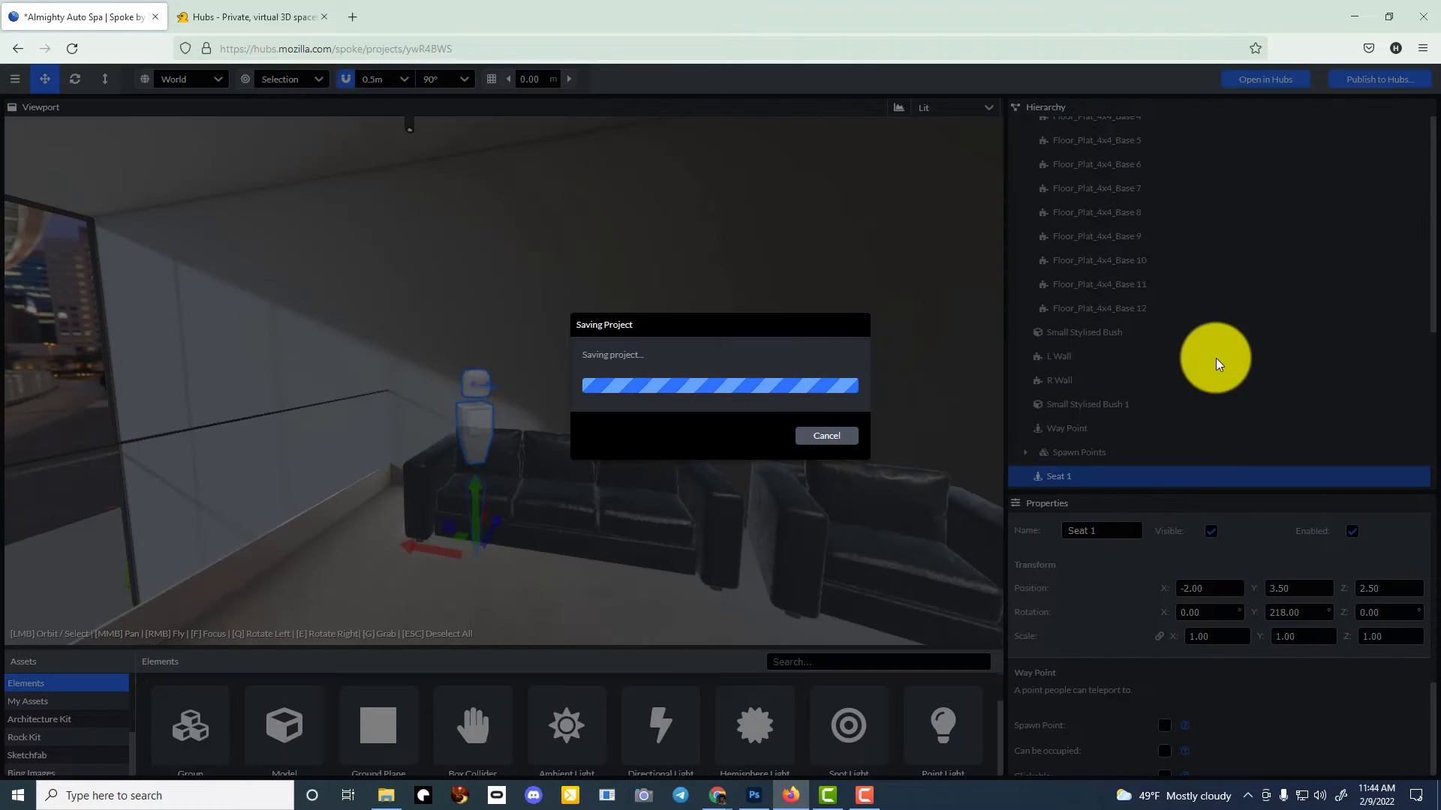
- Duplicate Seat 1 and move the copy to the couch's middle cushion at X -2.70
key(ctrl+d)
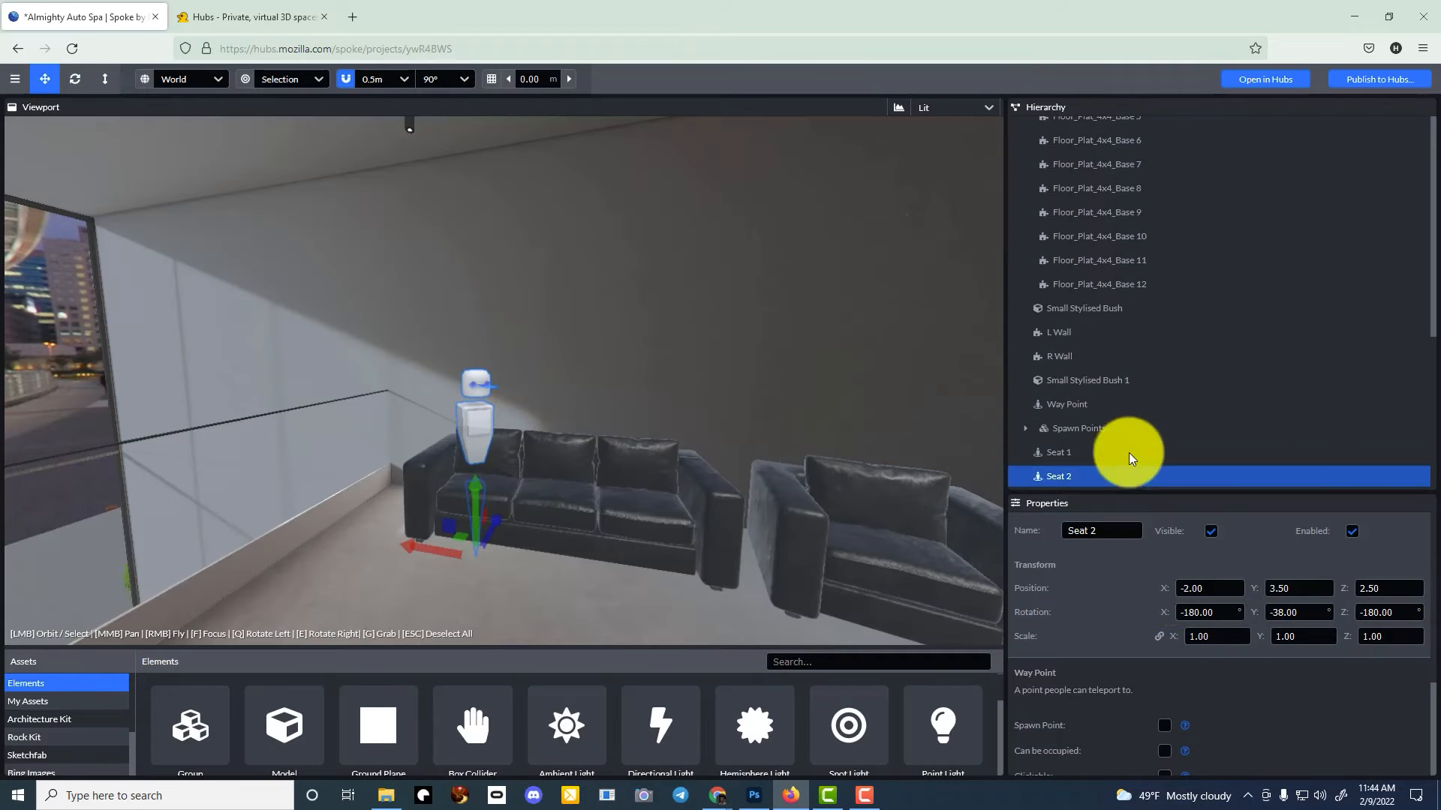
click(1363, 566)
key(ctrl+z)
click(1202, 588)
key(Up)
key(Up)
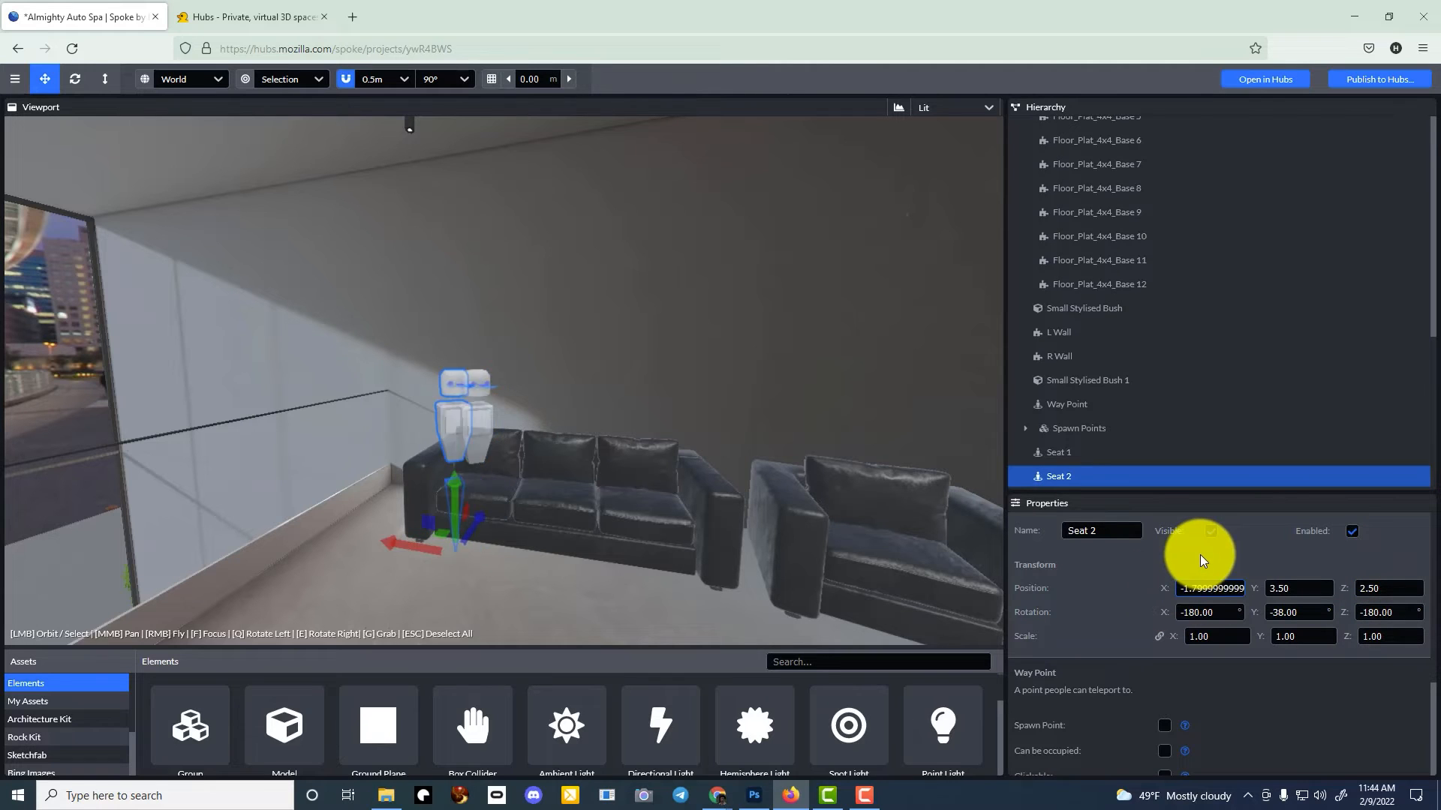
key(Down)
key(Down)
key(Down)
key(Down)
key(Down)
key(Down)
key(Down)
key(Down)
key(Down)
- Set Seat 2's Y rotation to -7° so it faces away from the couch back
click(1297, 610)
key(Up)
key(Up)
key(Up)
key(Up)
key(Up)
key(Up)
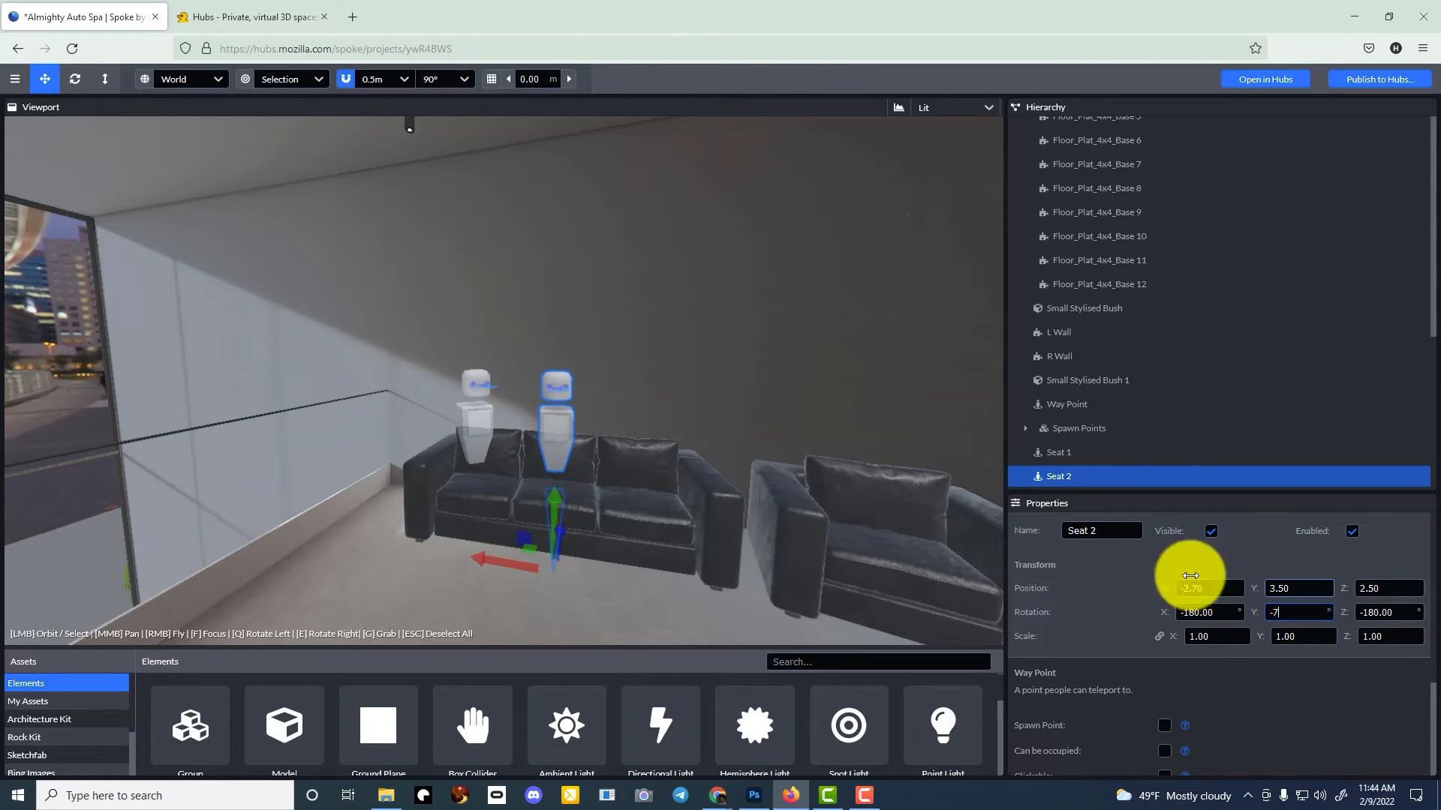
- Set Seat 1's Y rotation to 207° and save the project
click(1058, 452)
click(1309, 611)
key(Up)
key(ctrl+s)
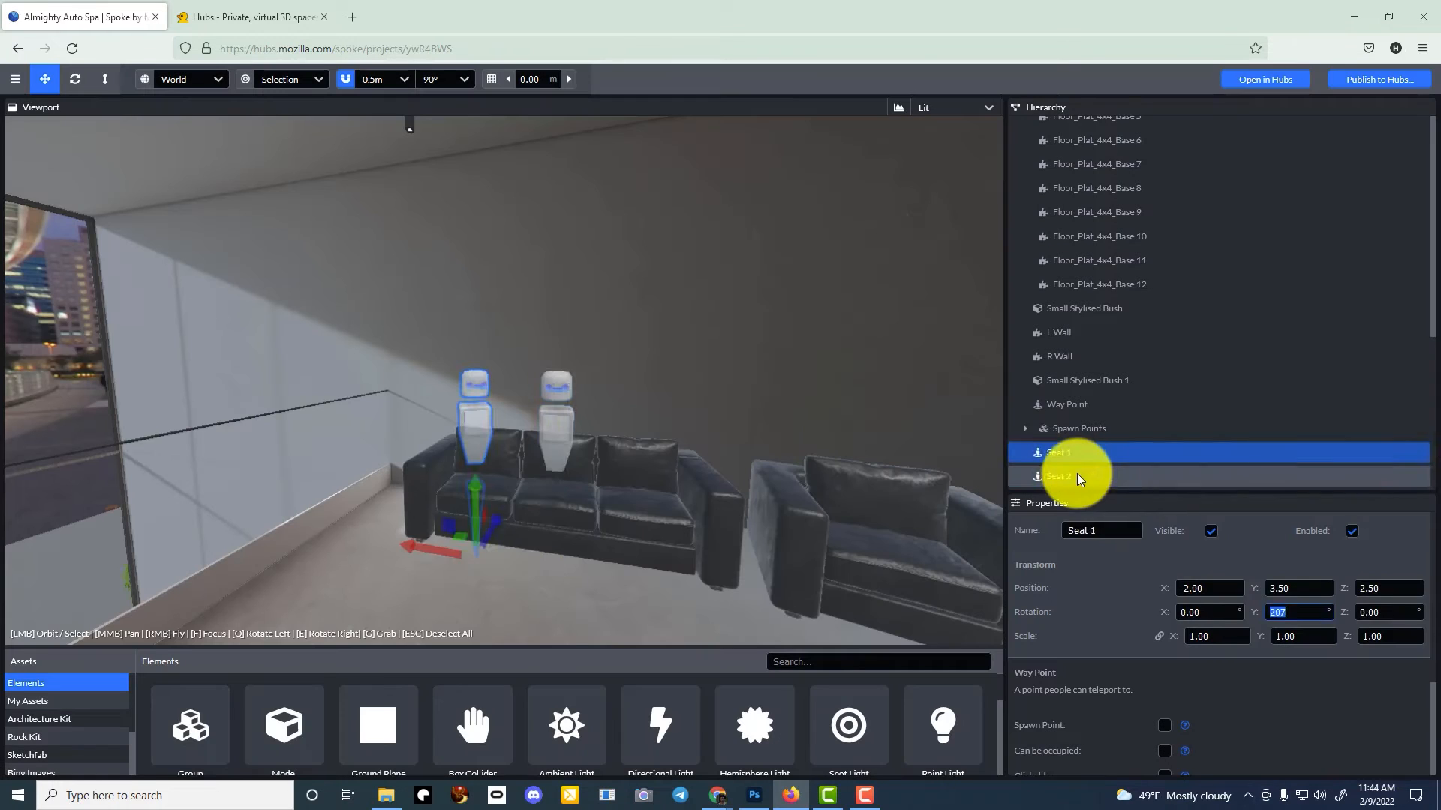
- Duplicate Seat 2 and place the copy on the third cushion at X -3.40, Z 2.70 with a Y rotation of 23°
scroll(1077, 474, down, 1)
click(1078, 476)
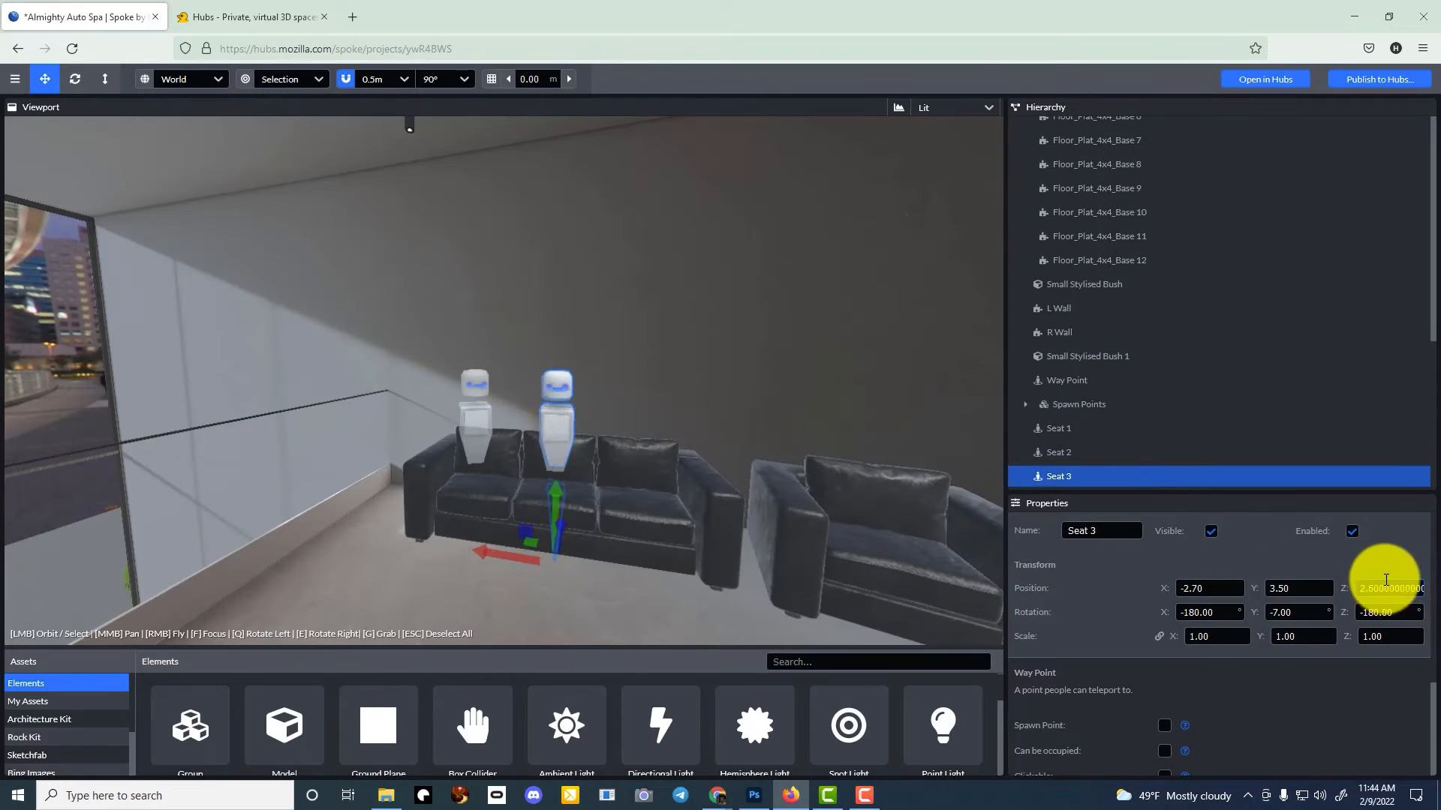
key(Down)
key(Down)
key(Down)
key(Down)
key(Down)
key(Down)
key(Down)
drag(1257, 613, 1280, 612)
click(1371, 590)
key(Up)
key(Up)
click(1116, 514)
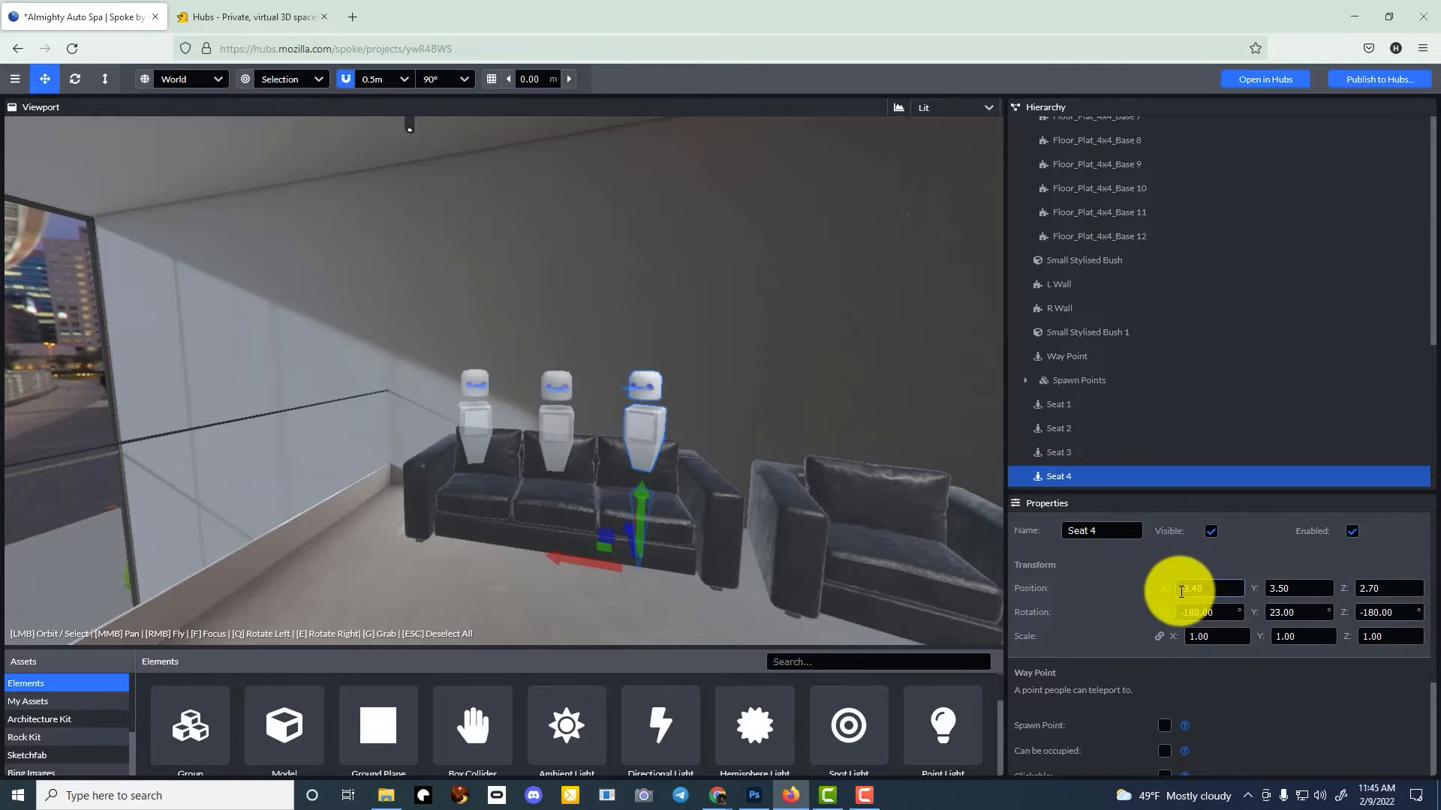
- Place a copy of Seat 3 on the armchair at X -4.70, Z 2.40 with a Y rotation of 30°, and save
key(Down)
key(Down)
key(Down)
key(Down)
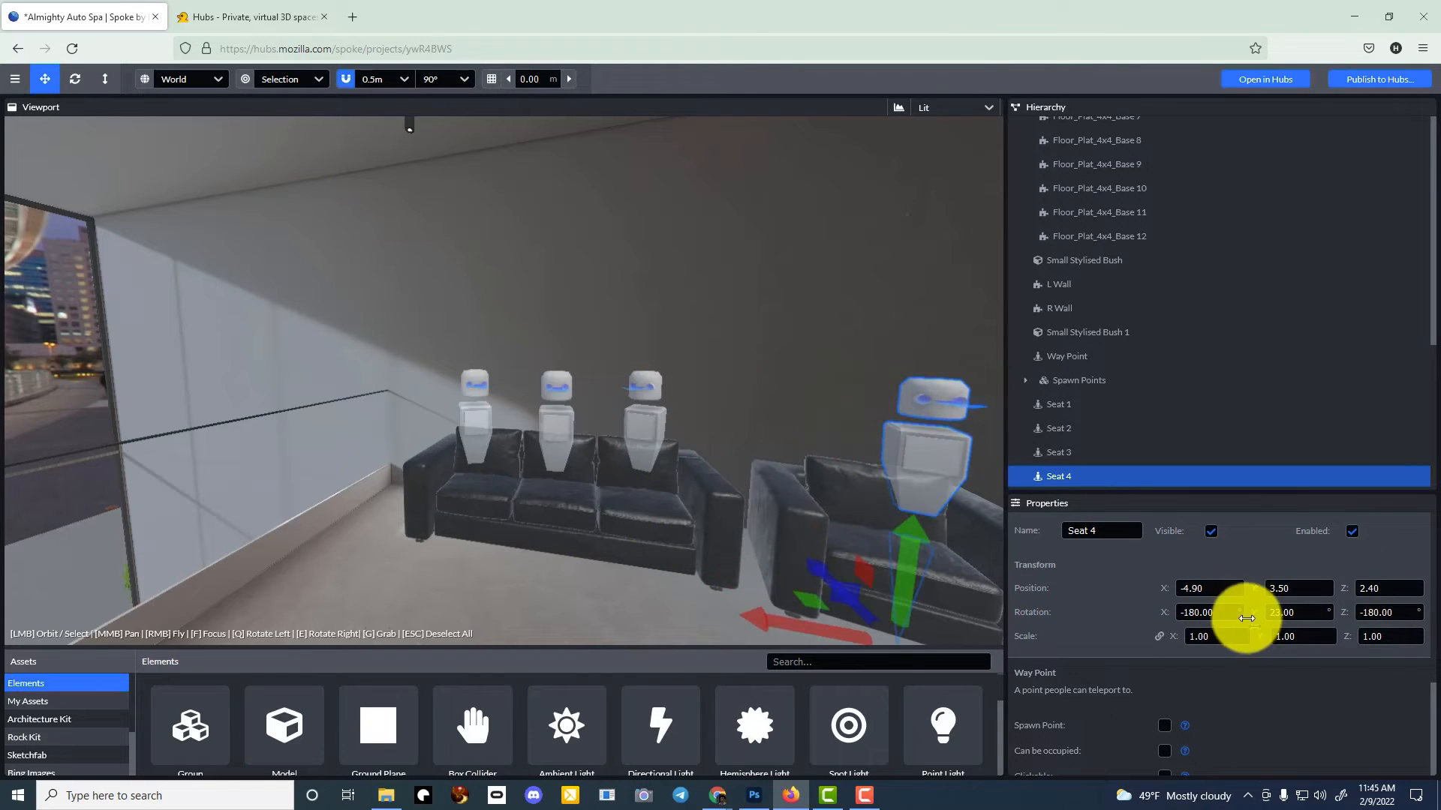
drag(1248, 614, 1254, 614)
right_drag(721, 422, 720, 424)
key(w)
key(d)
key(a)
drag(1166, 589, 709, 427)
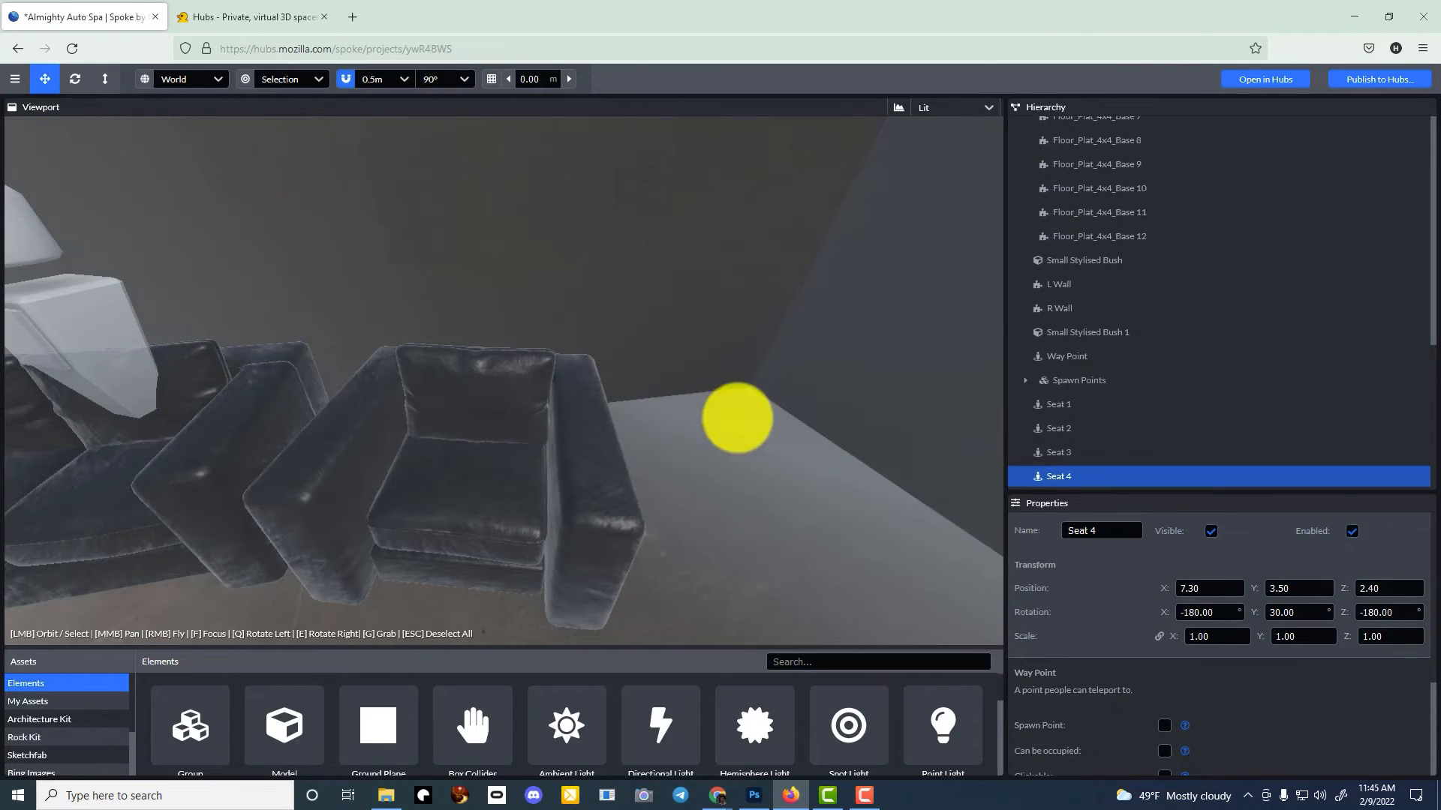
drag(1109, 583, 1212, 588)
key(ctrl+s)
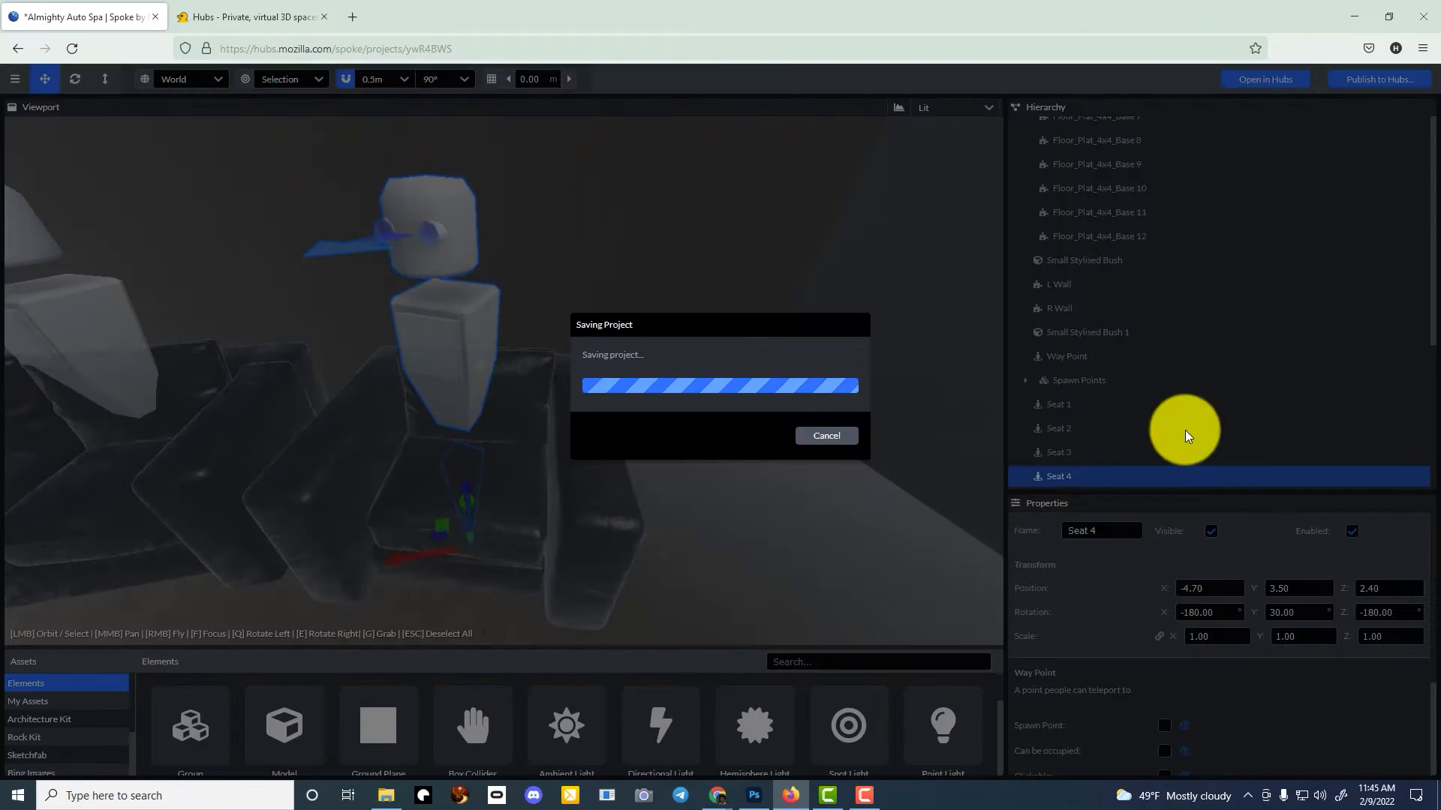
- Select Seat 1 through Seat 4 in the hierarchy and combine them into one group
click(1108, 409)
shift+click(1099, 429)
right_drag(428, 376, 721, 422)
shift+click(1094, 452)
shift+click(1096, 476)
right_click(1177, 428)
click(1201, 490)
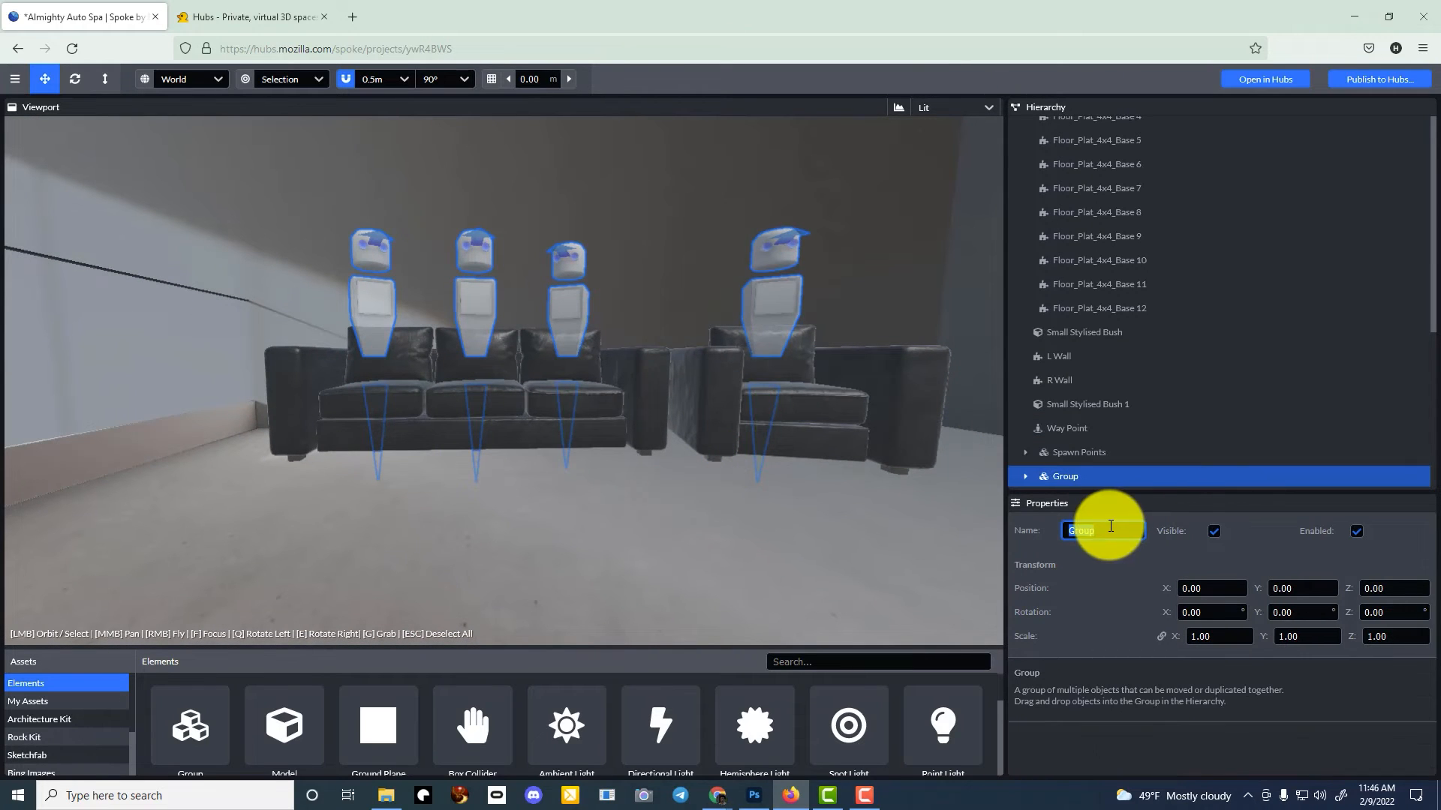
- Rename the new group as Upstairs Seats and save the project
click(1111, 525)
text(Upstairs Seats)
key(ctrl+s)
- Configure the upstairs Video with Controls, Auto Play and Loop enabled and Override Audio Settings disabled, and save the project
right_drag(803, 460, 535, 379)
scroll(1127, 241, up, 3)
click(1026, 224)
click(1058, 260)
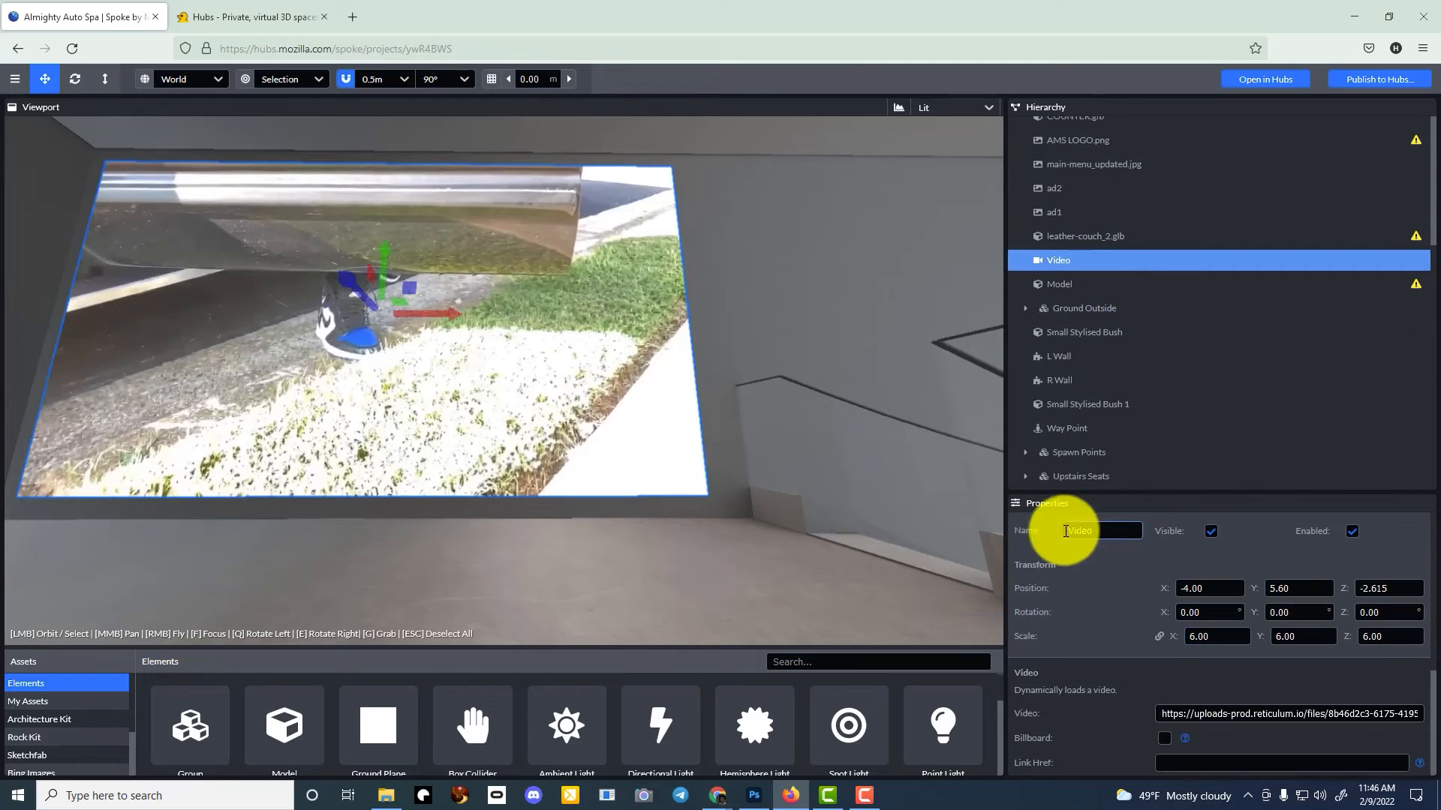
scroll(1118, 696, down, 2)
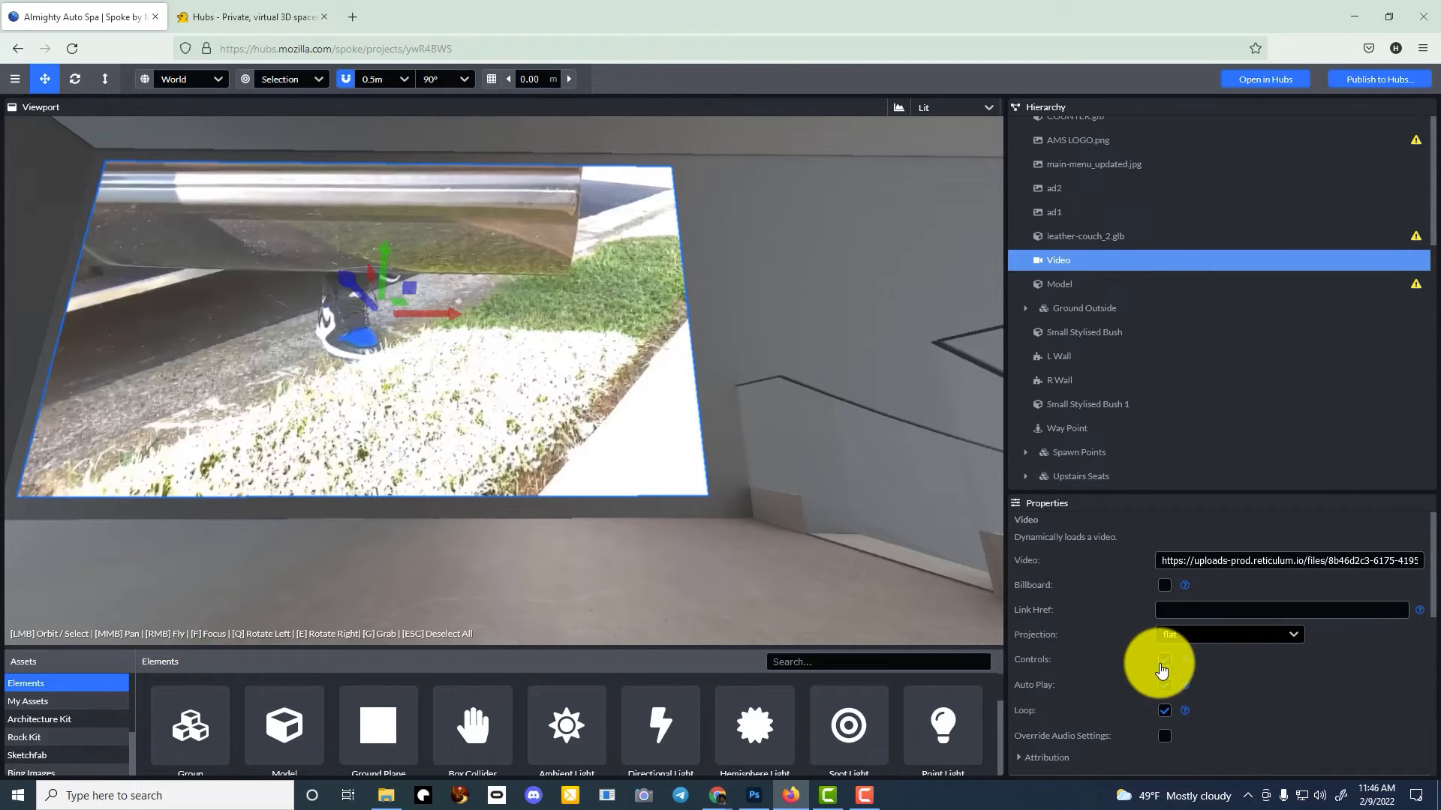
key(ctrl+s)
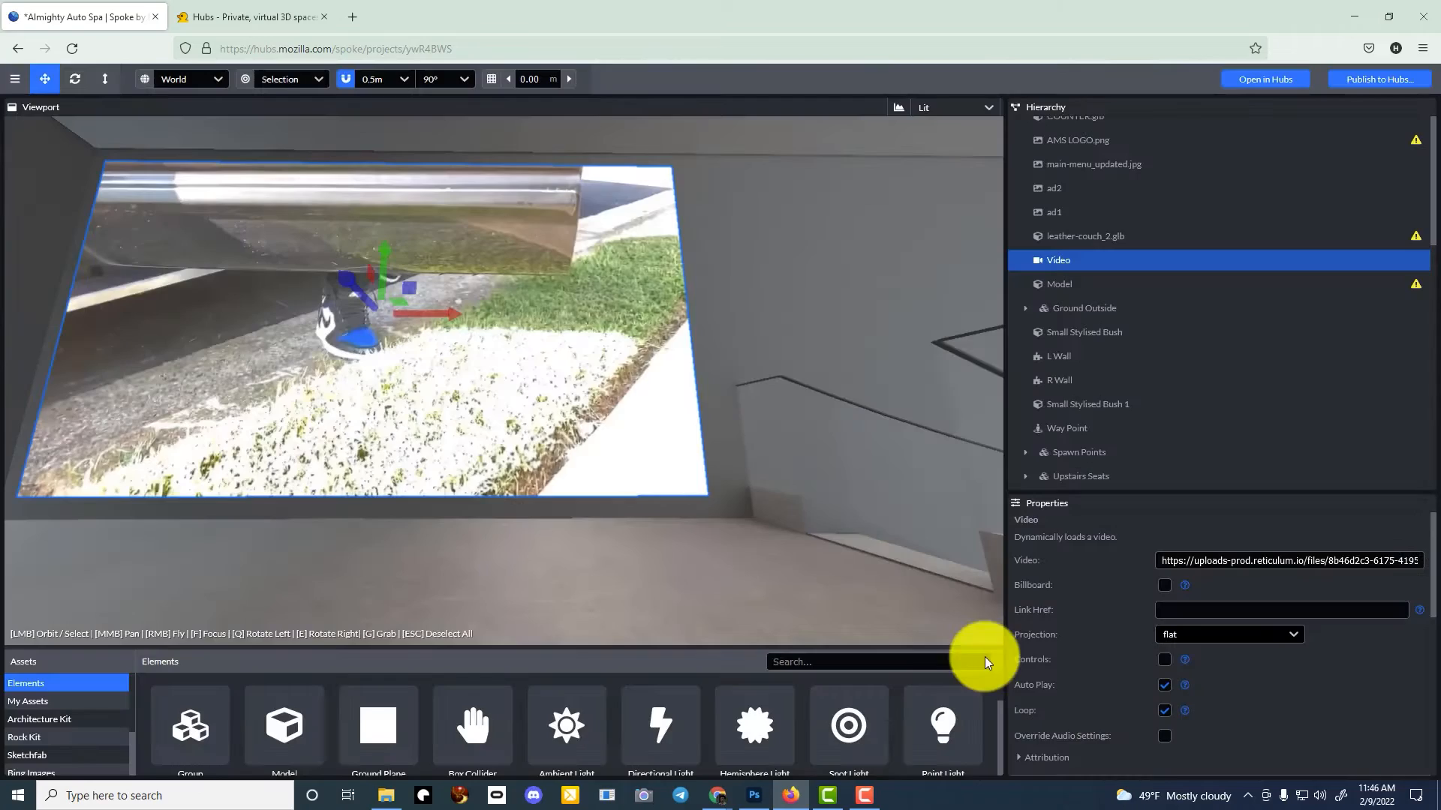
click(1164, 735)
scroll(1232, 570, down, 3)
scroll(1092, 626, up, 3)
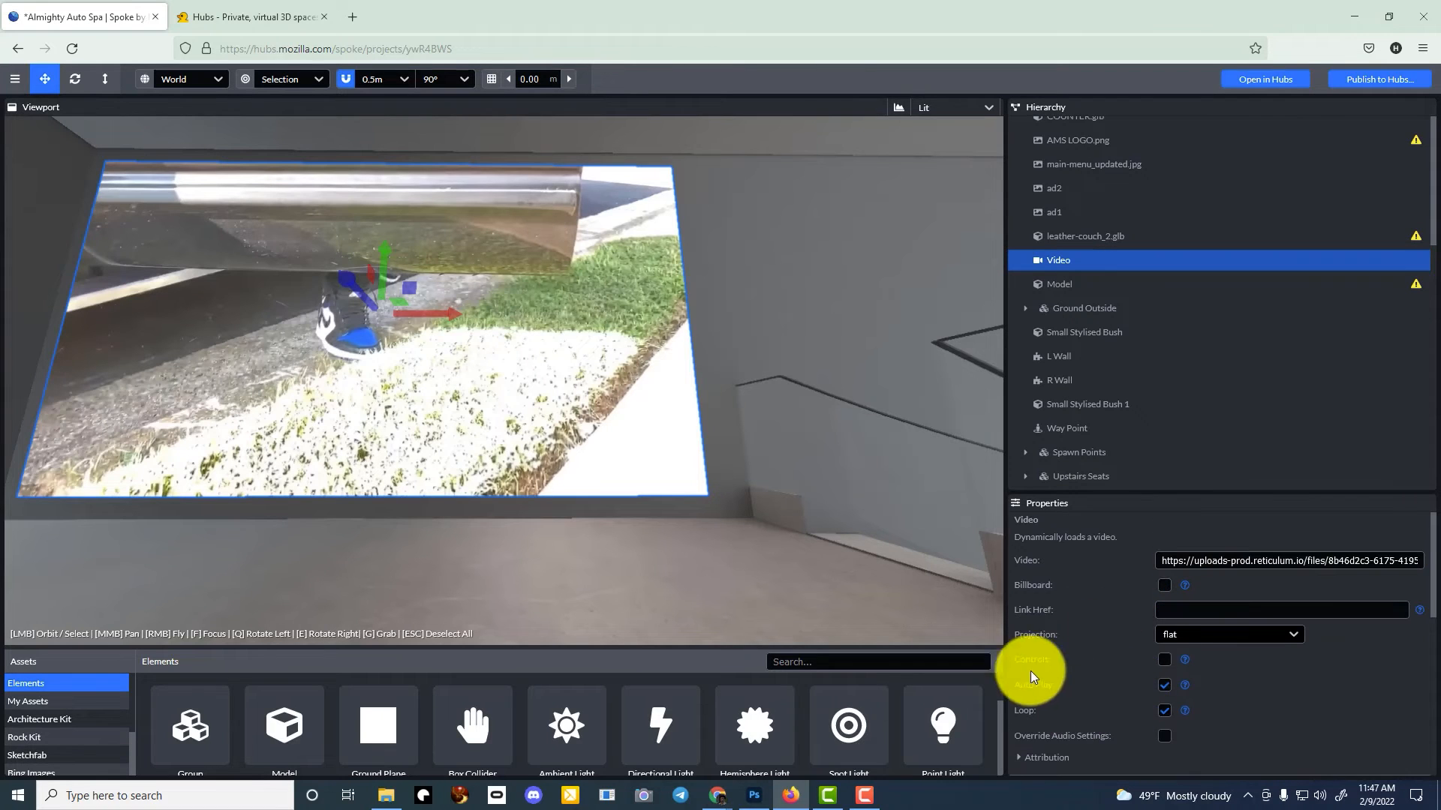
click(1164, 736)
key(ctrl+s)
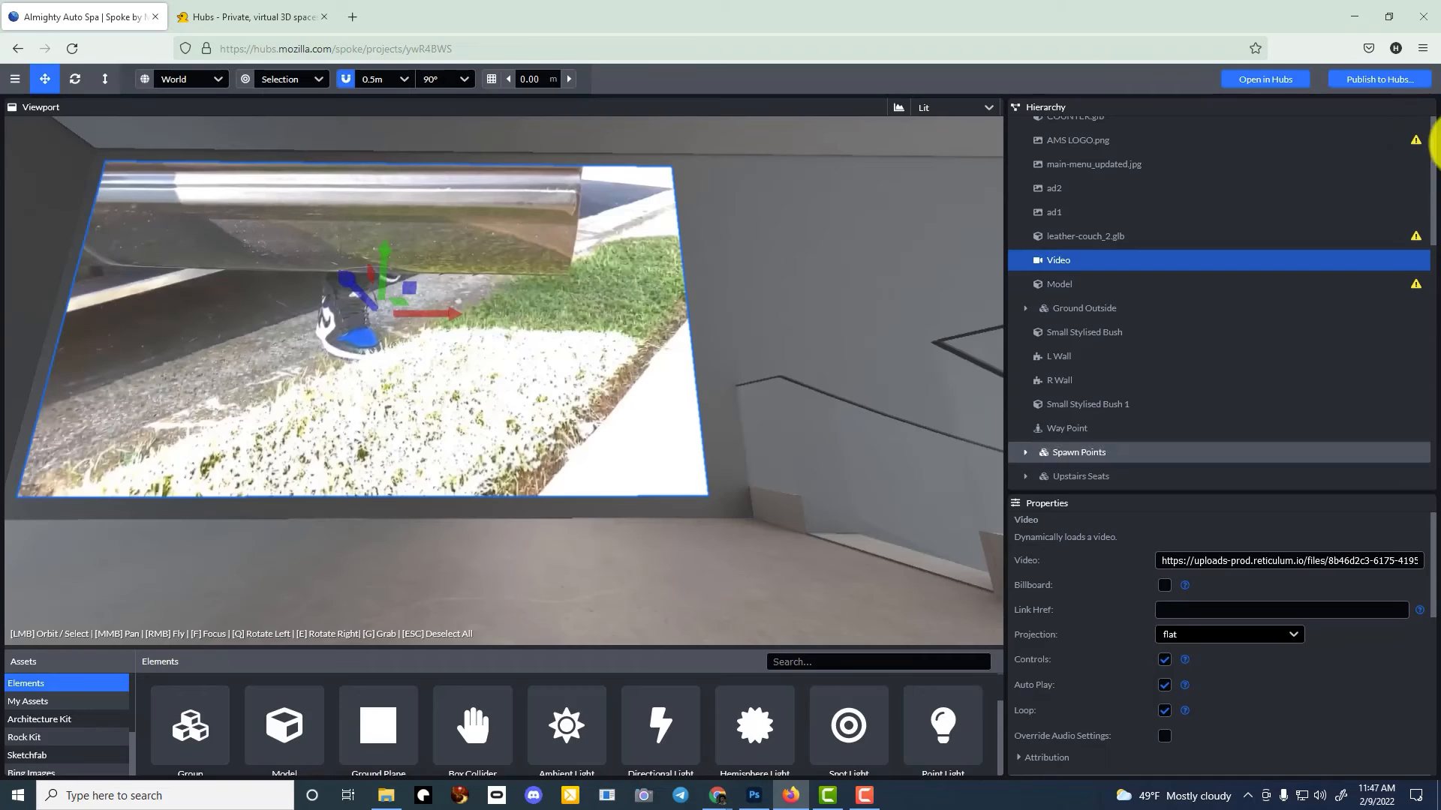
- Publish the Almighty Auto Spa scene to Hubs, proceeding past the performance check
click(1379, 78)
click(927, 515)
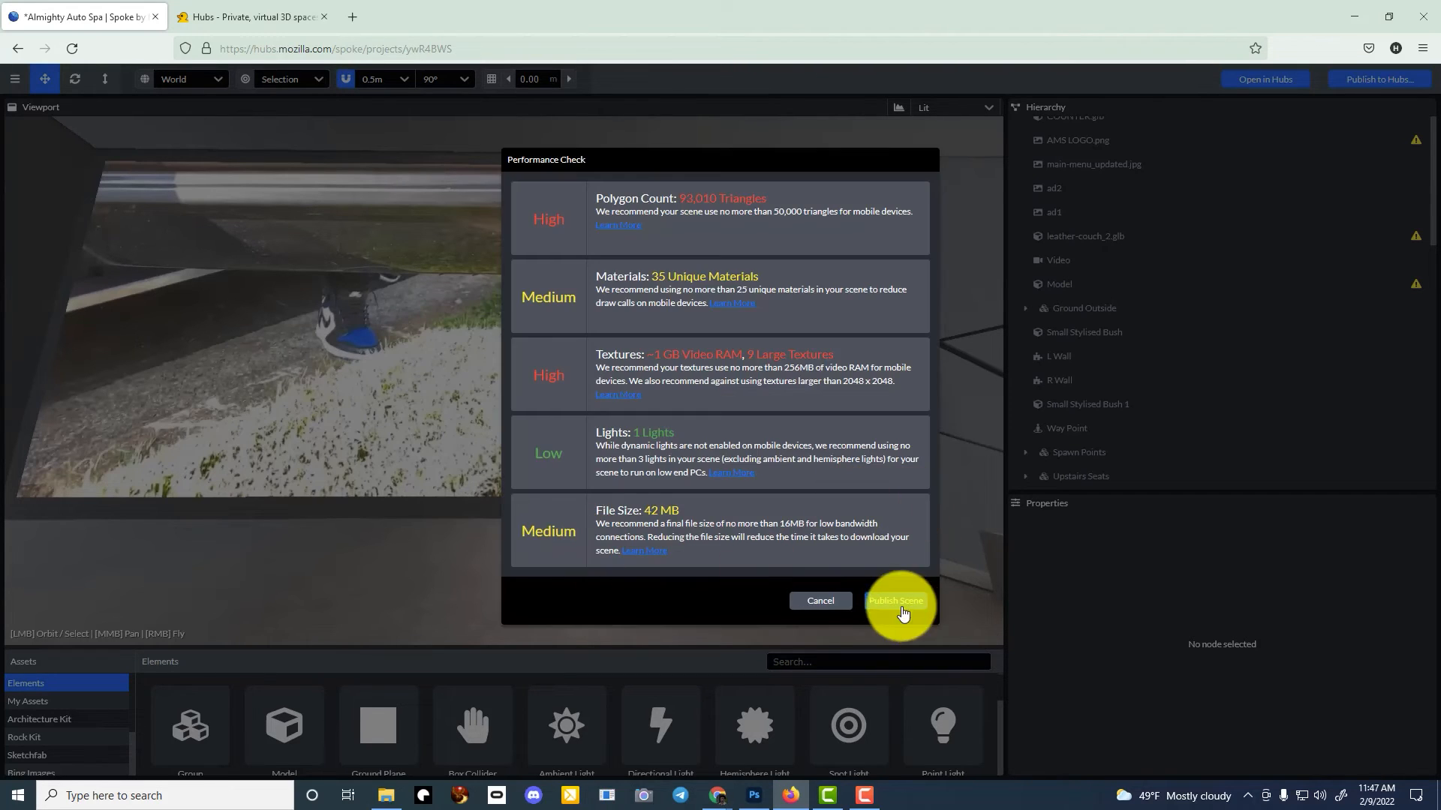
click(896, 602)
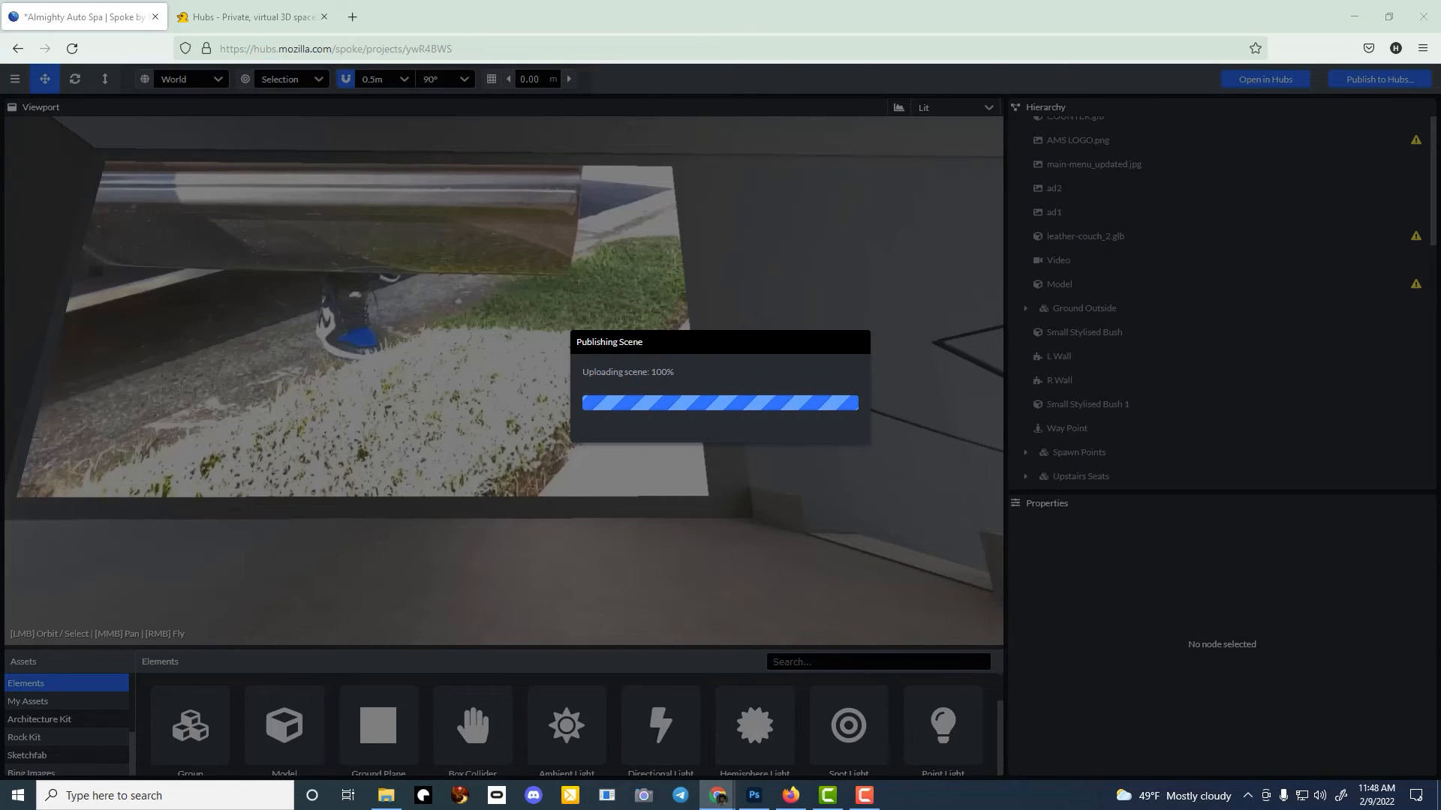
- Switch to Hubs, join the Almighty Auto Spa room, walk around to test the scene, and leave the room
click(283, 16)
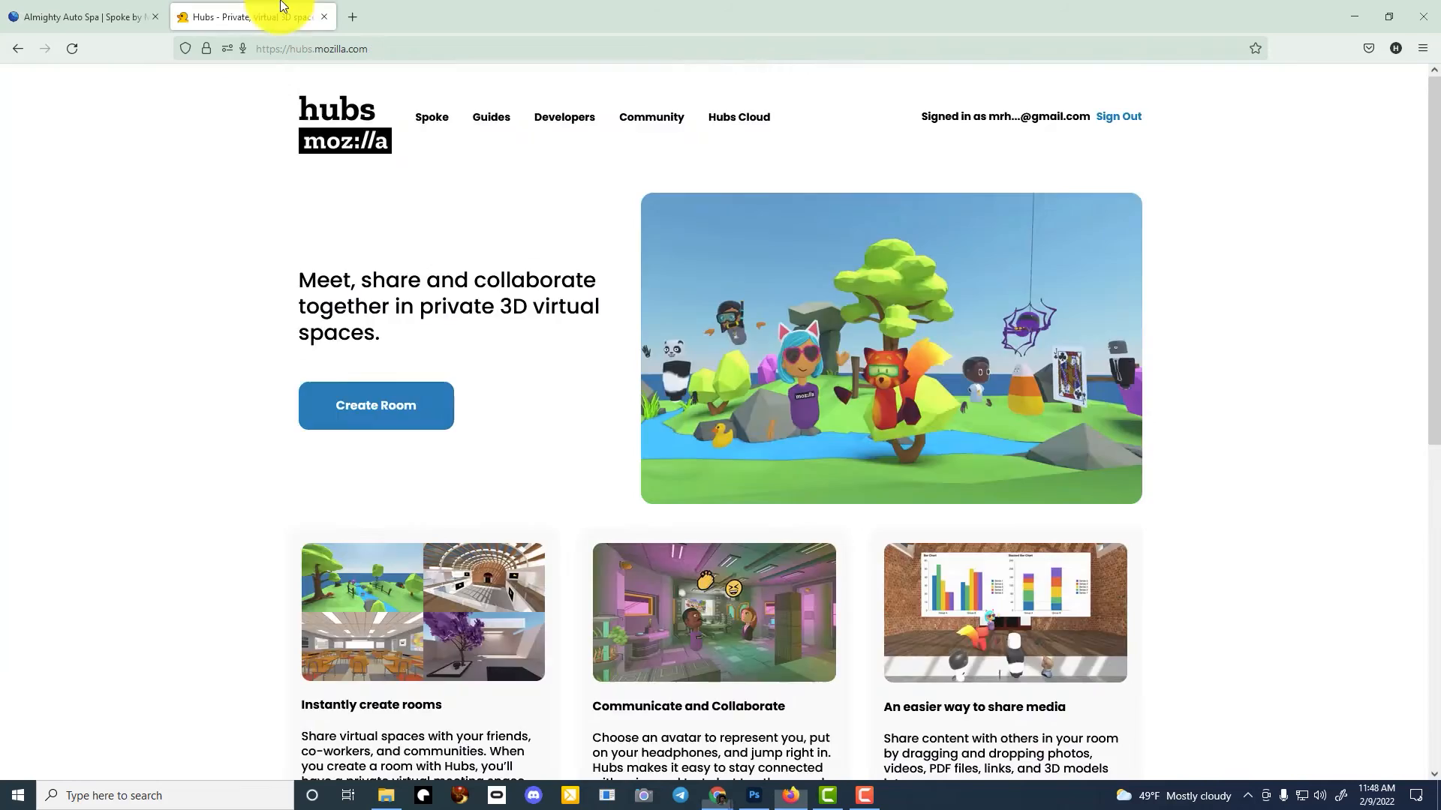
scroll(225, 402, down, 10)
click(443, 480)
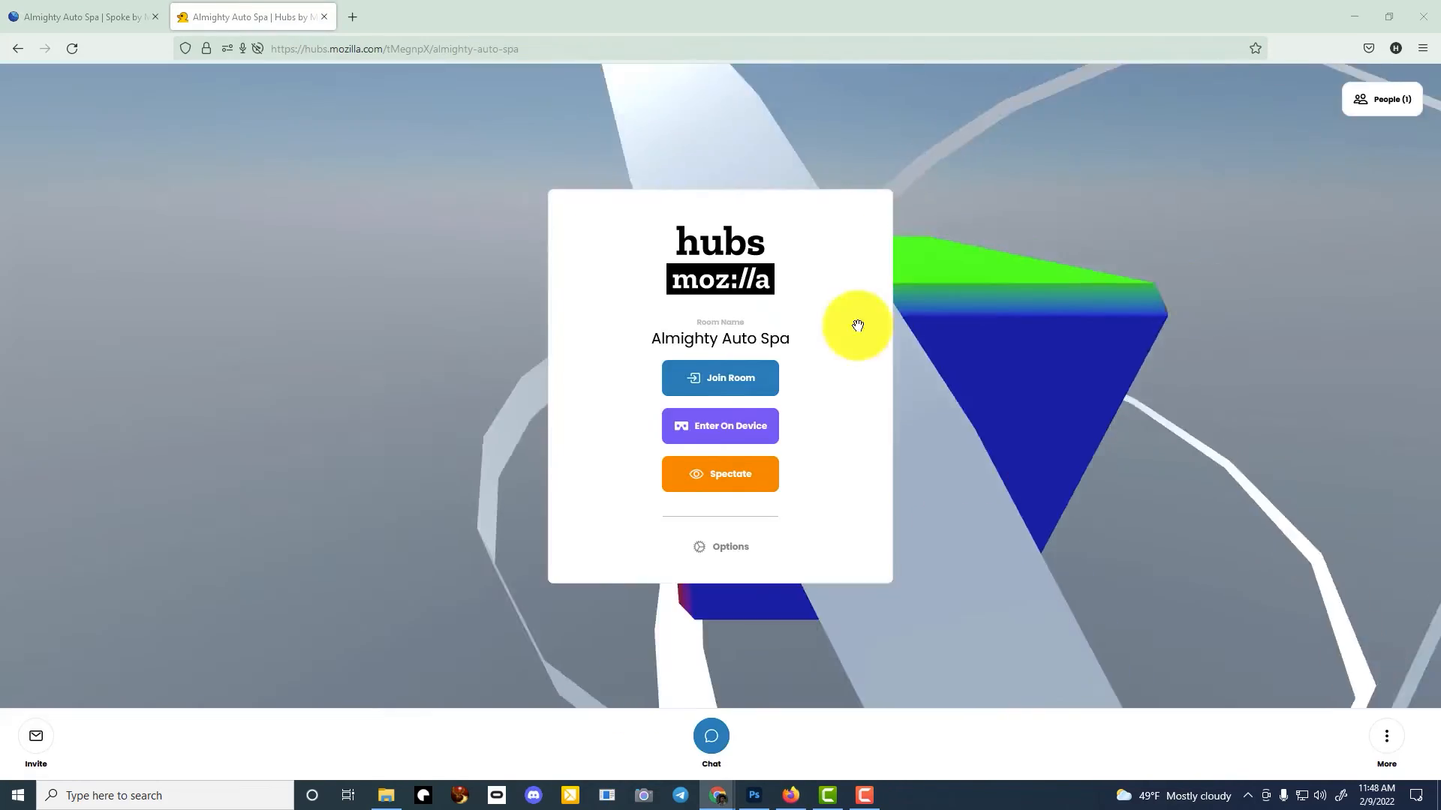
click(717, 379)
click(717, 514)
key(w)
drag(717, 515, 1350, 716)
click(1339, 727)
- Back in Spoke, enable Can be occupied, Clickable, Disable Motion and Snap to floor plan for all four Upstairs Seats, and save
click(116, 14)
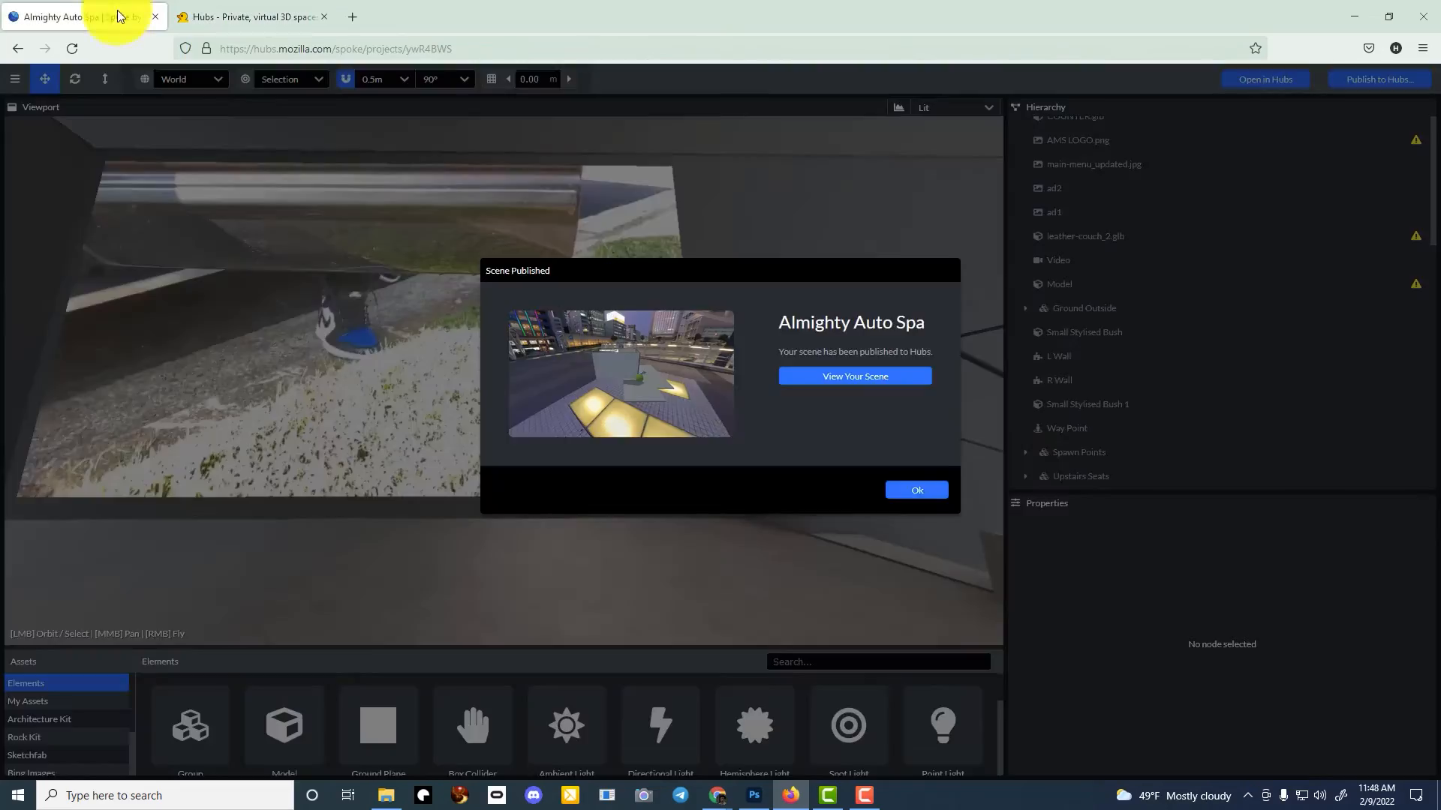
click(920, 487)
click(1025, 477)
scroll(1035, 465, down, 2)
click(1098, 408)
shift+click(1096, 428)
shift+click(1094, 453)
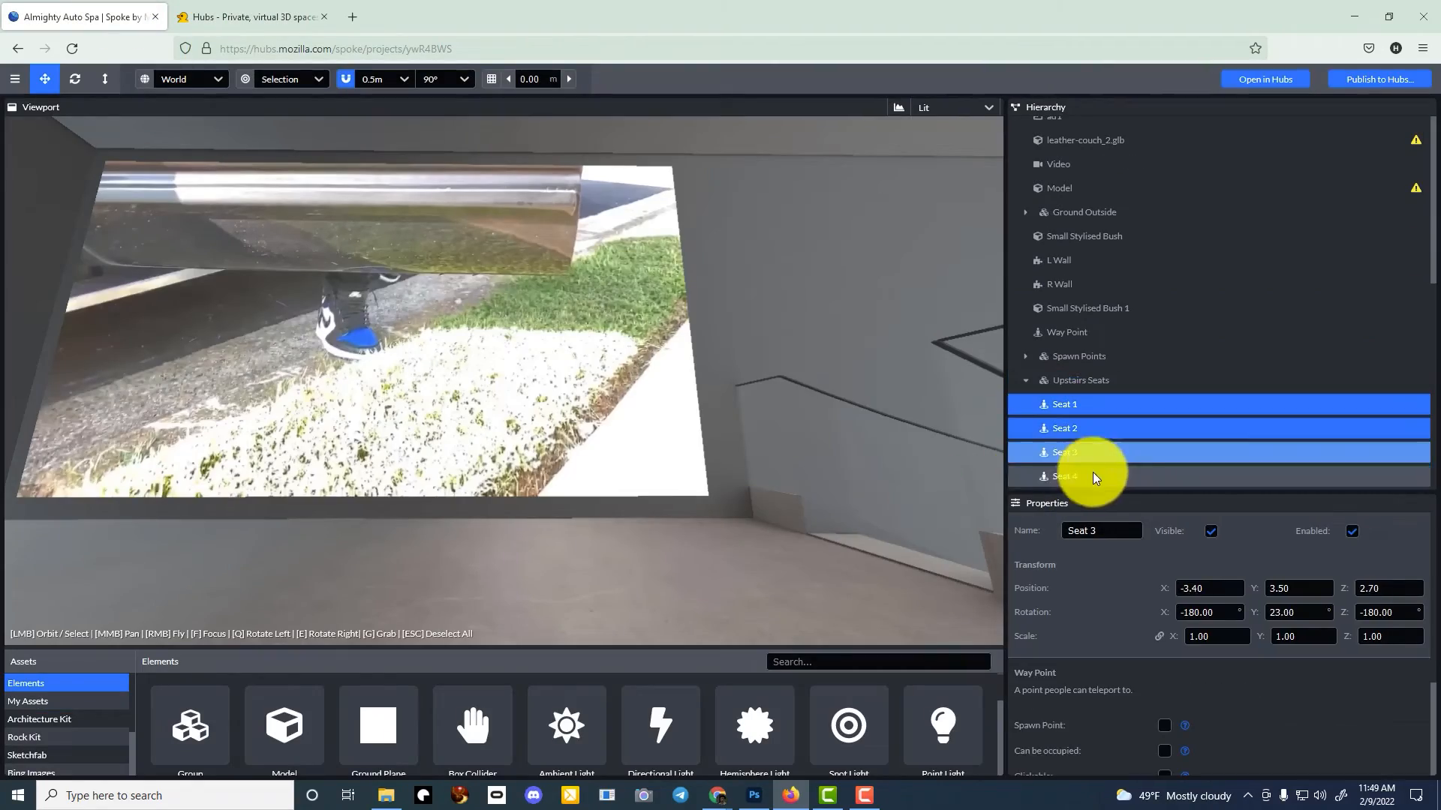
shift+click(1093, 475)
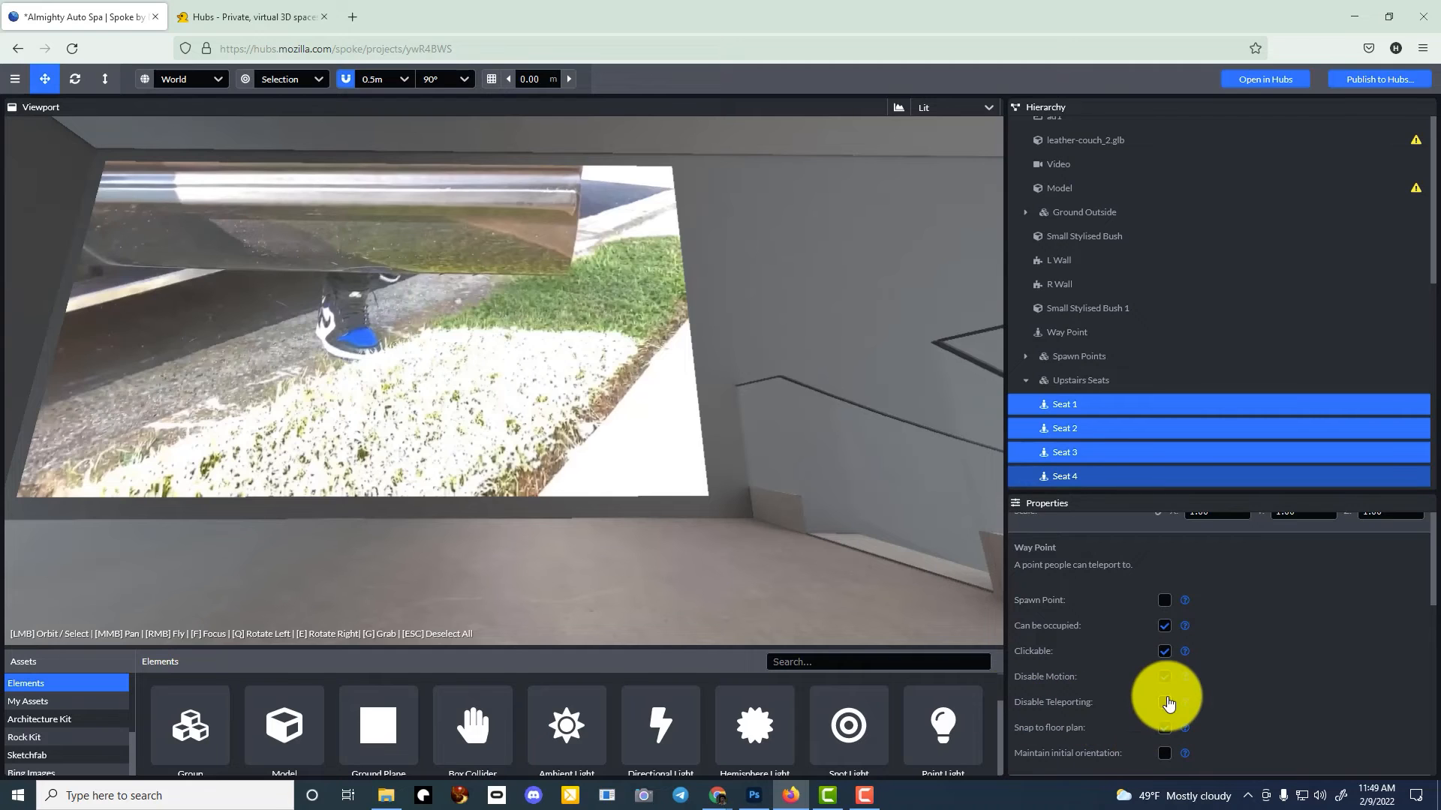
key(ctrl+s)
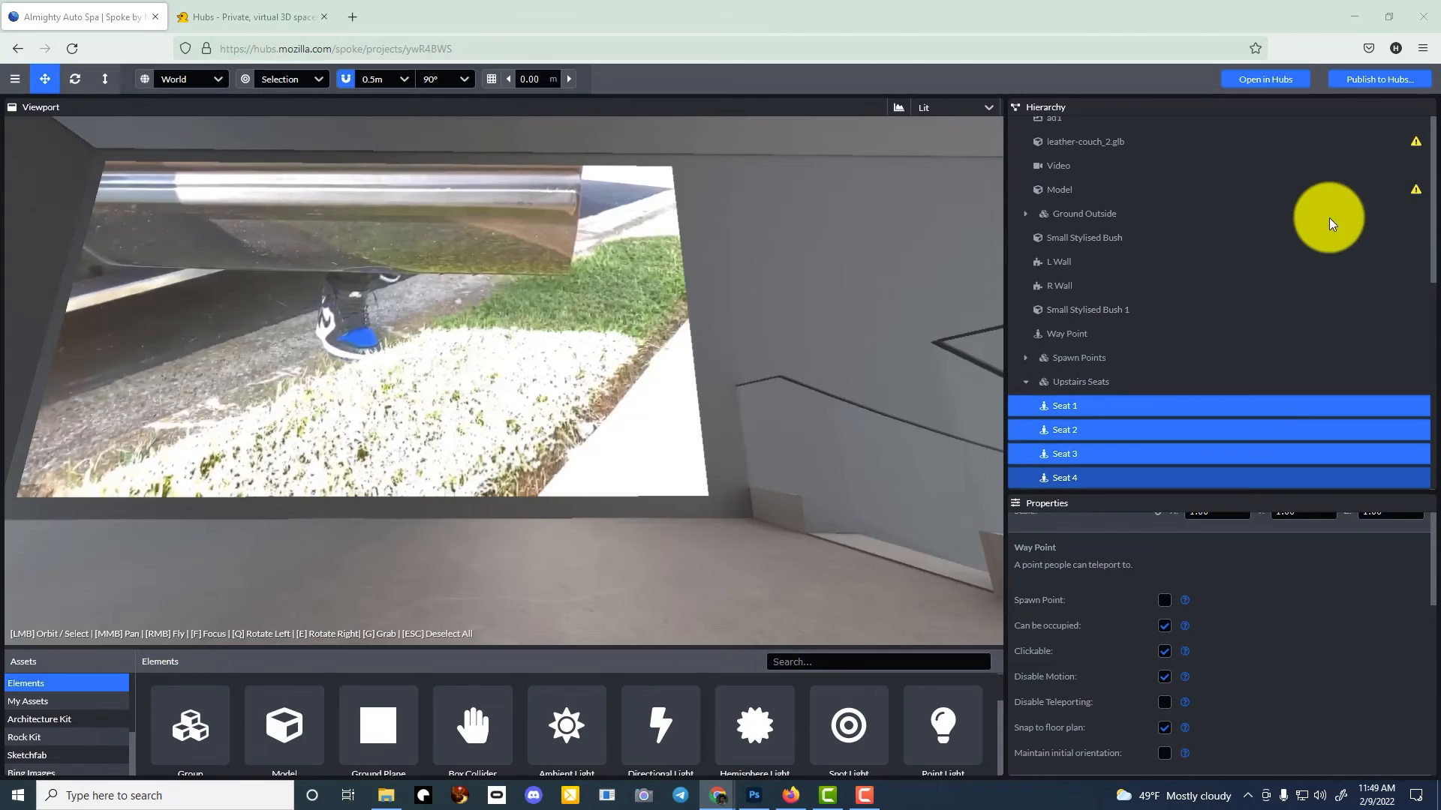
- Select the Floor Plan and regenerate its navigation mesh
scroll(1329, 217, up, 4)
click(1066, 194)
scroll(1271, 660, down, 2)
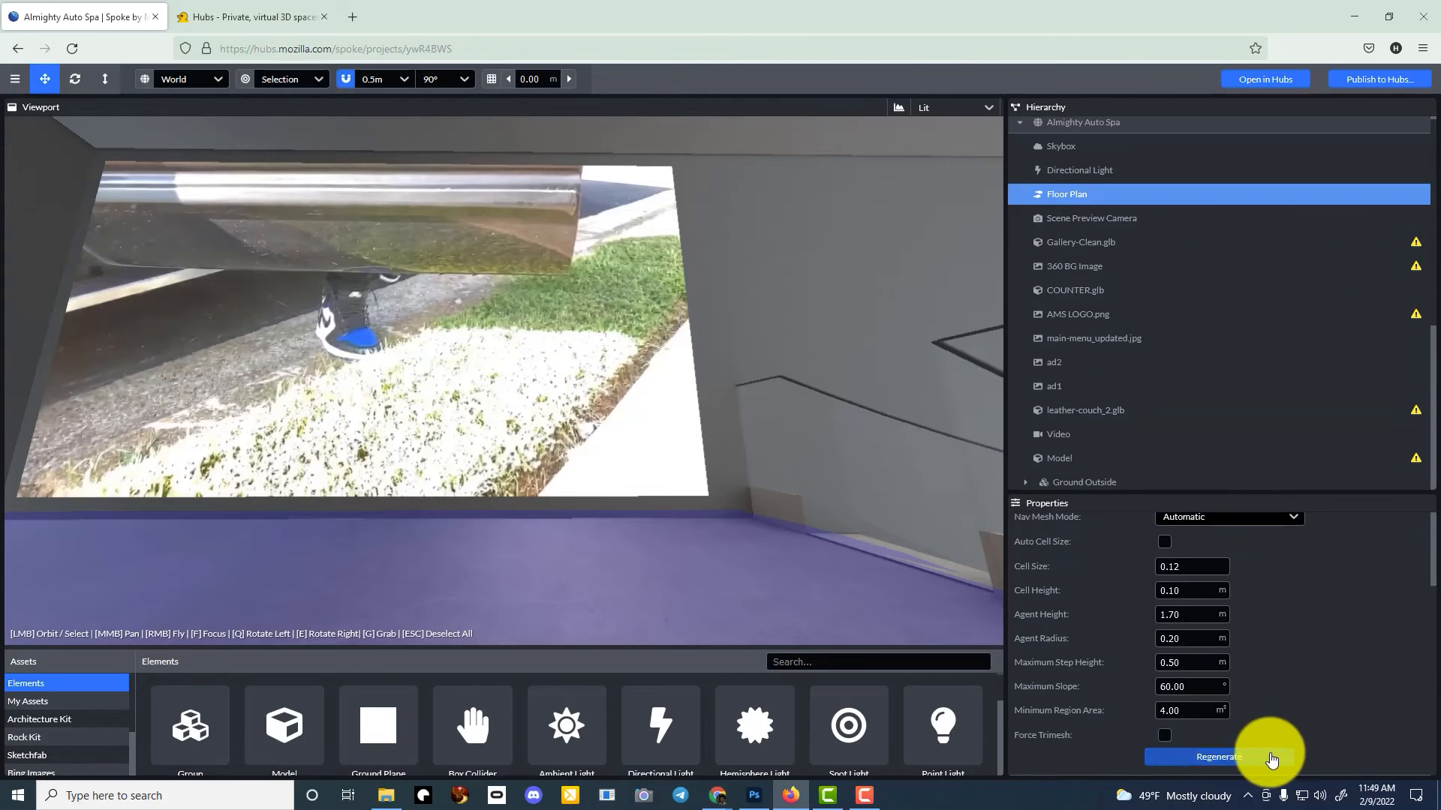
click(1270, 760)
- Republish the scene to Hubs with the updated seats and floor plan
click(1379, 79)
click(920, 523)
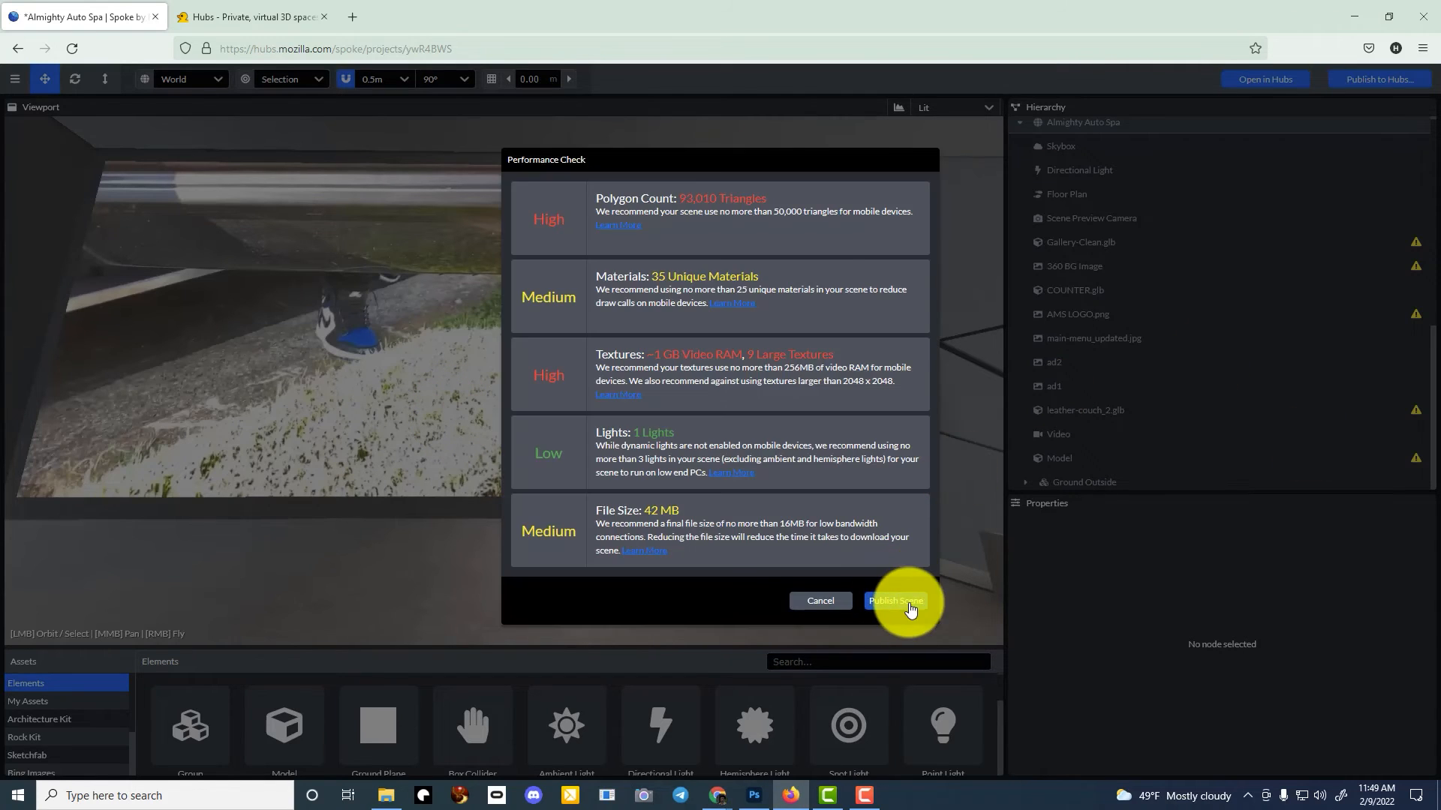
click(908, 605)
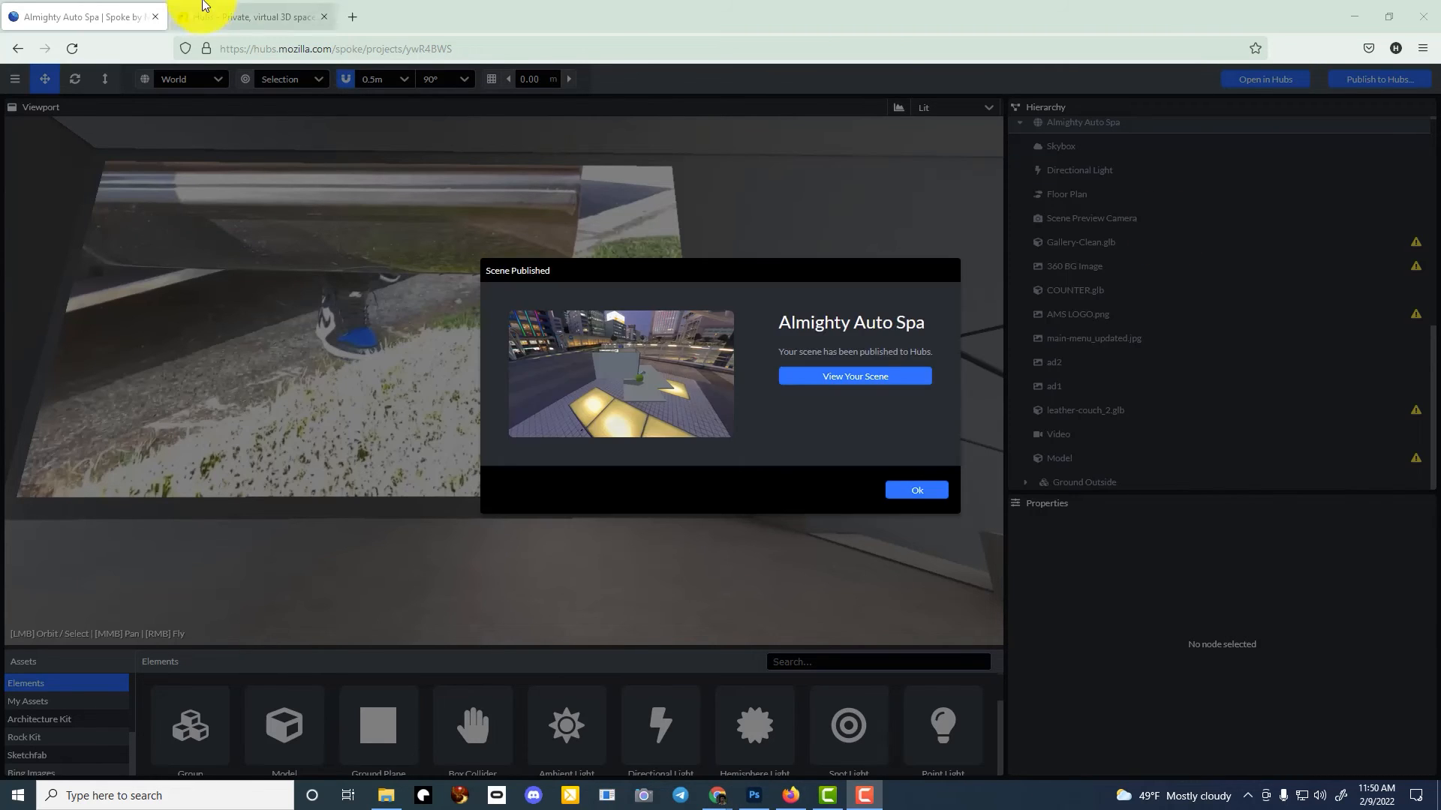
- Switch to Hubs, join the Almighty Auto Spa room and walk through the gallery to check the published changes
click(193, 9)
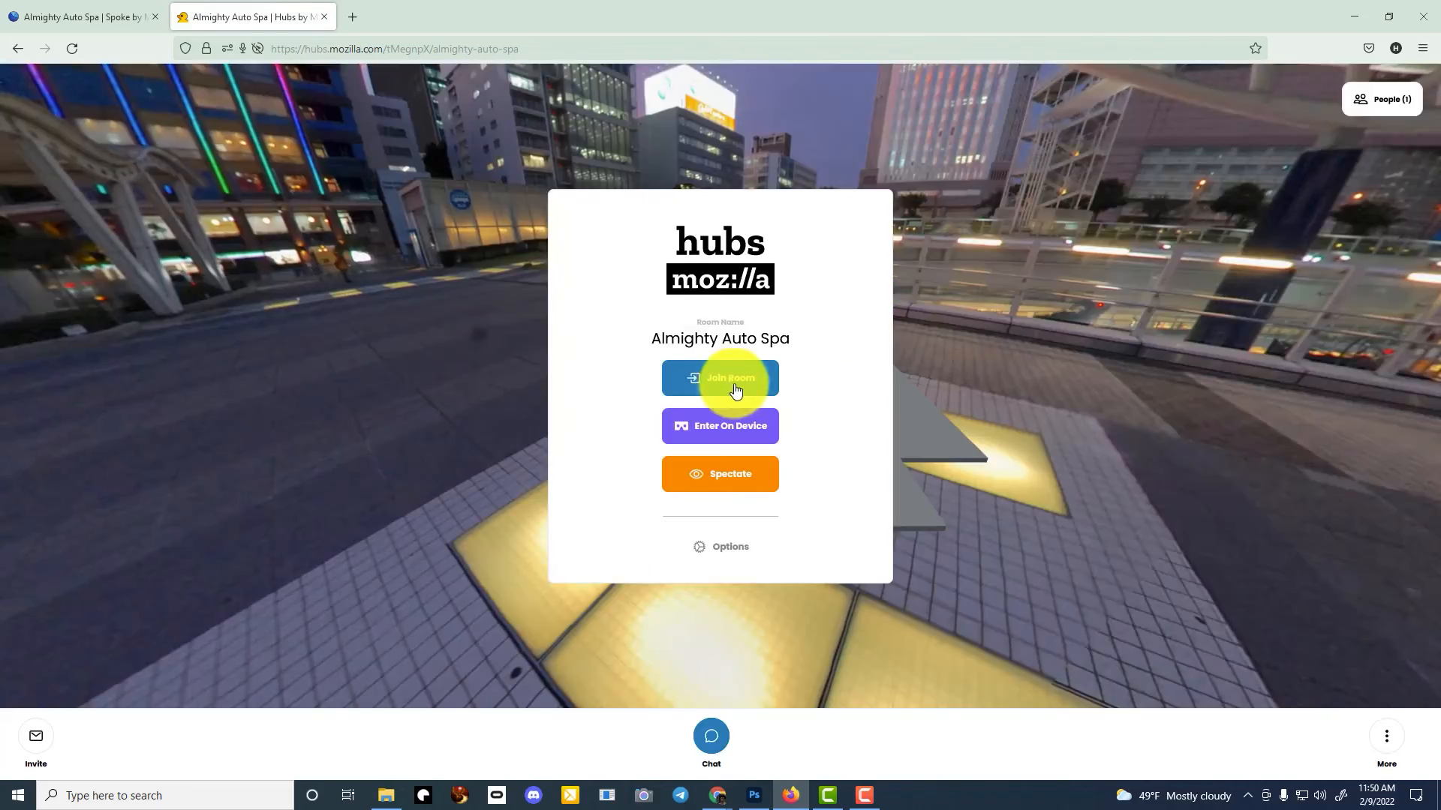
click(736, 390)
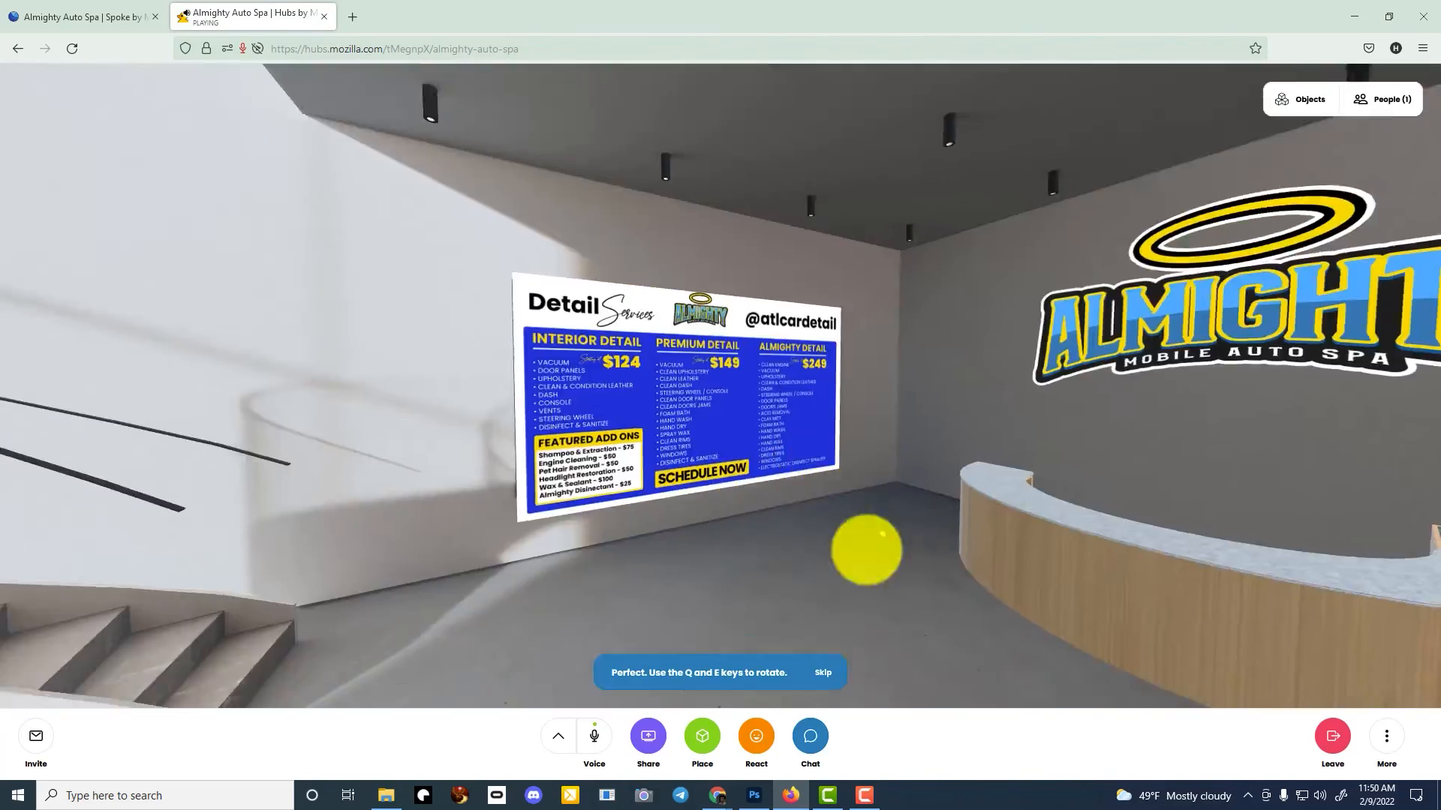
key(w)
drag(865, 547, 314, 397)
key(w)
key(w)
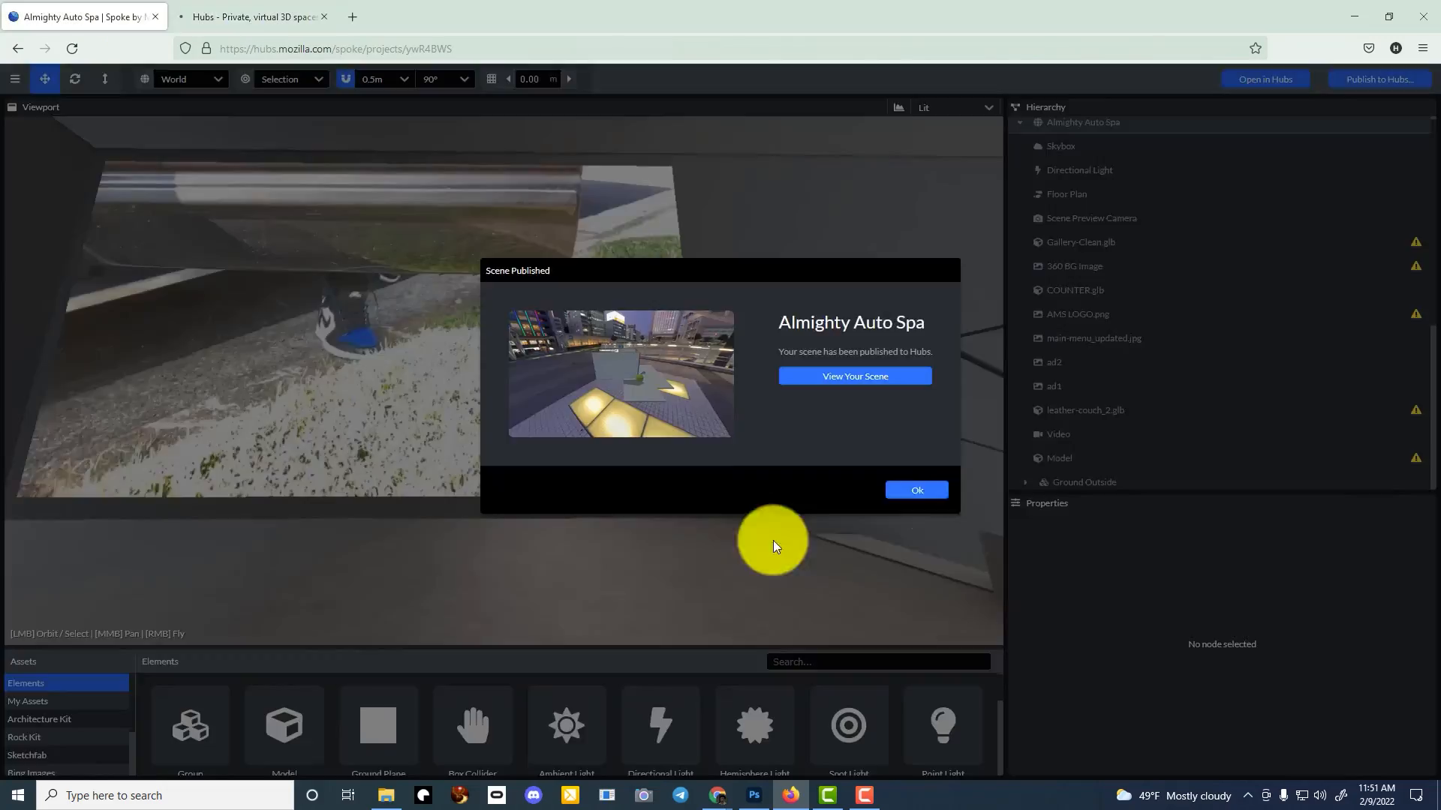
- Return to Spoke and scale the Almighty truck model outside uniformly to 0.30
click(914, 488)
right_drag(714, 418, 712, 752)
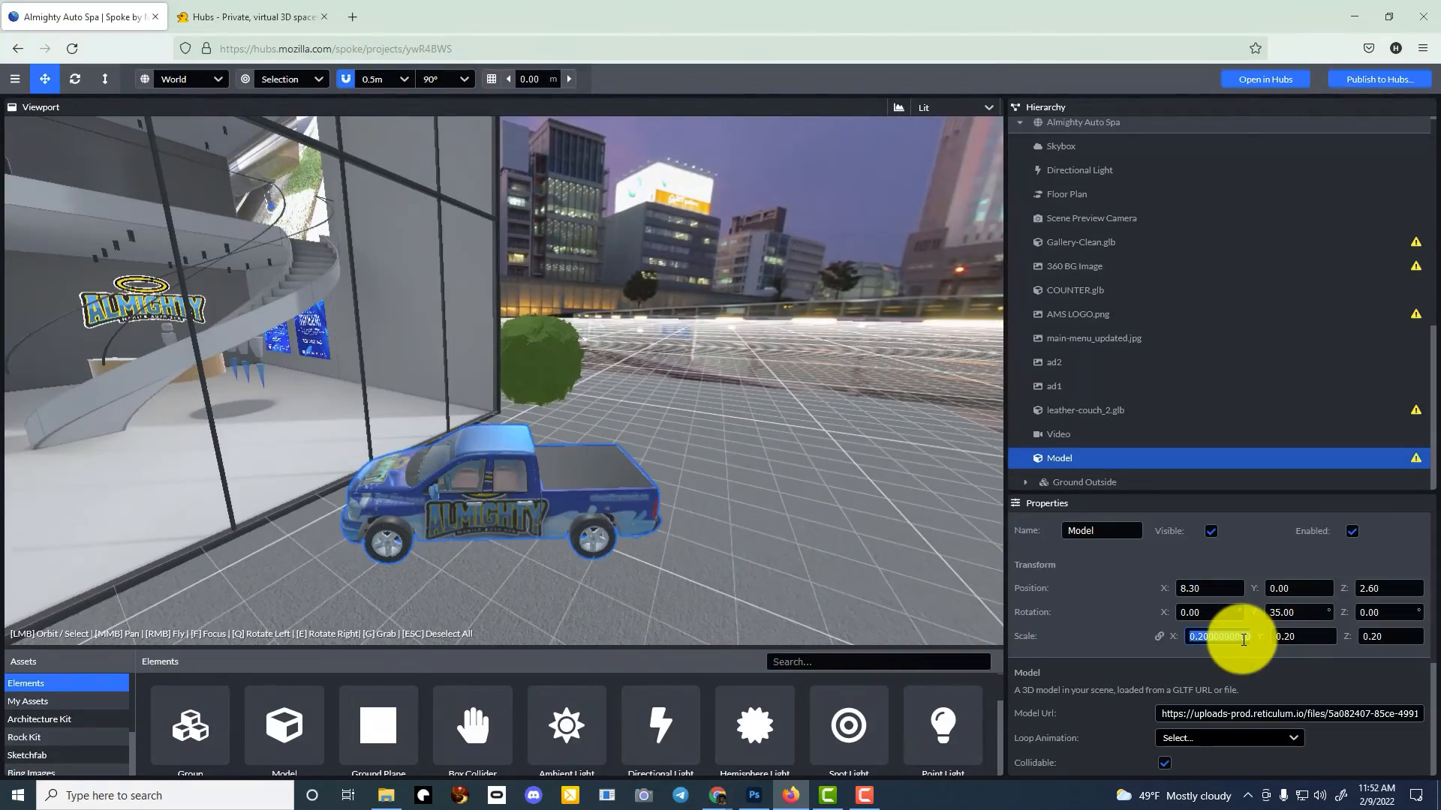
key(Up)
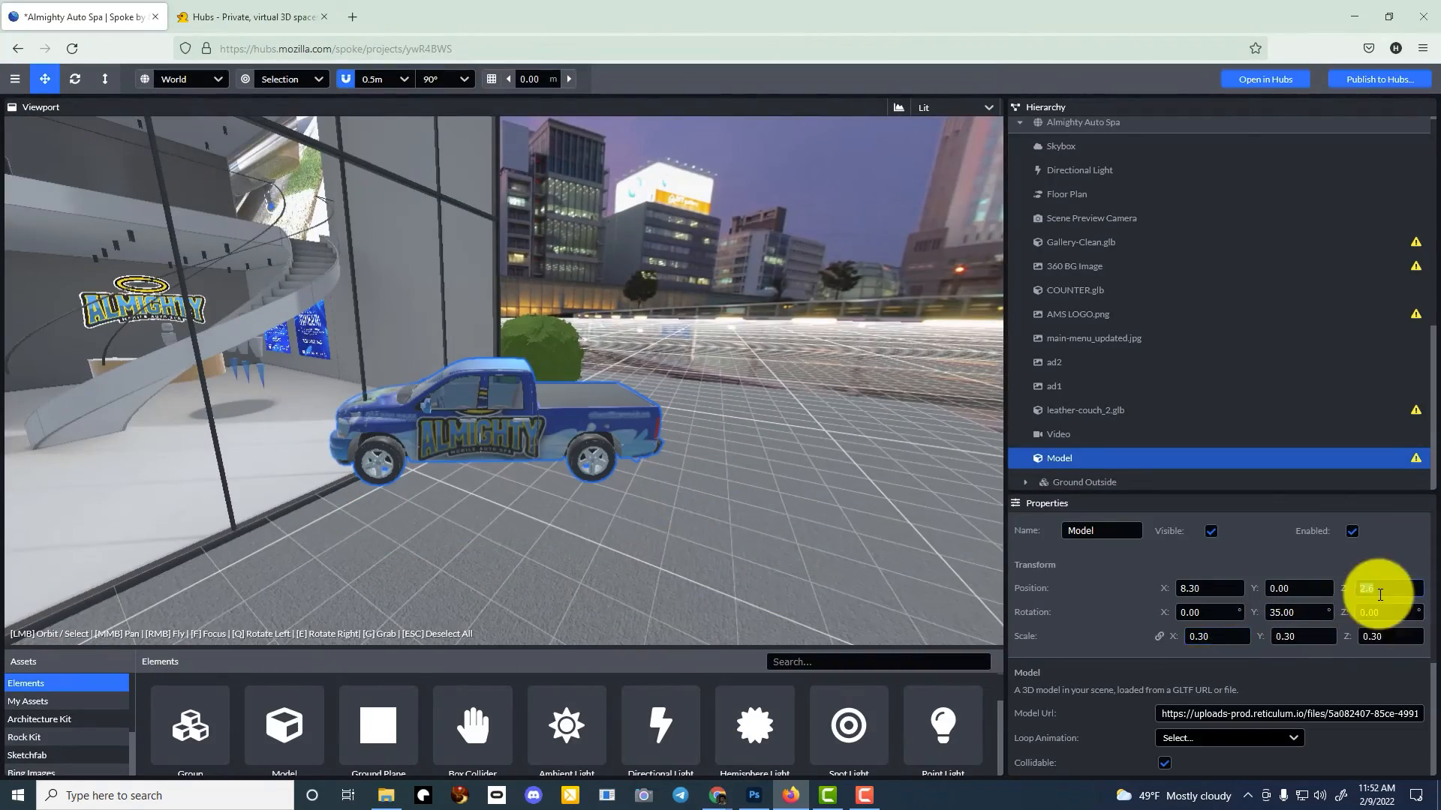
- Reposition the enlarged truck outside the gallery by increasing its Z and X position values
key(Up)
key(Up)
key(Up)
key(Up)
key(Up)
click(1194, 588)
key(Up)
key(Up)
key(Up)
key(Up)
key(Up)
key(Up)
key(Up)
key(Up)
key(Up)
- Publish the scene to Hubs again with the enlarged, repositioned truck
right_drag(915, 469, 719, 421)
click(1380, 79)
click(931, 515)
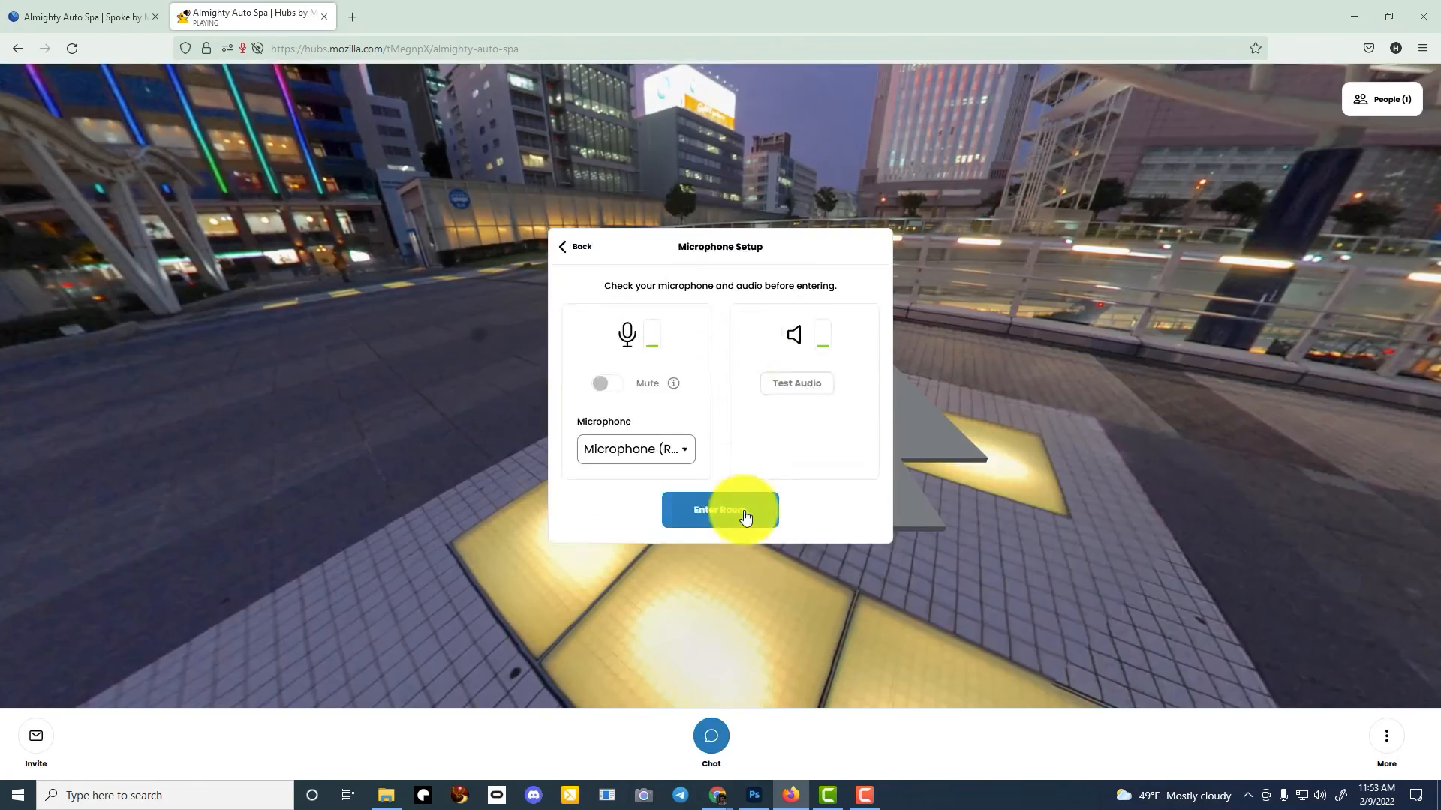
- Enter the Almighty Auto Spa room in Hubs, walk through the gallery to inspect it, and open the room's invite details
click(740, 515)
key(w)
drag(1168, 525, 528, 541)
key(w)
key(w)
key(w)
key(w)
click(36, 737)
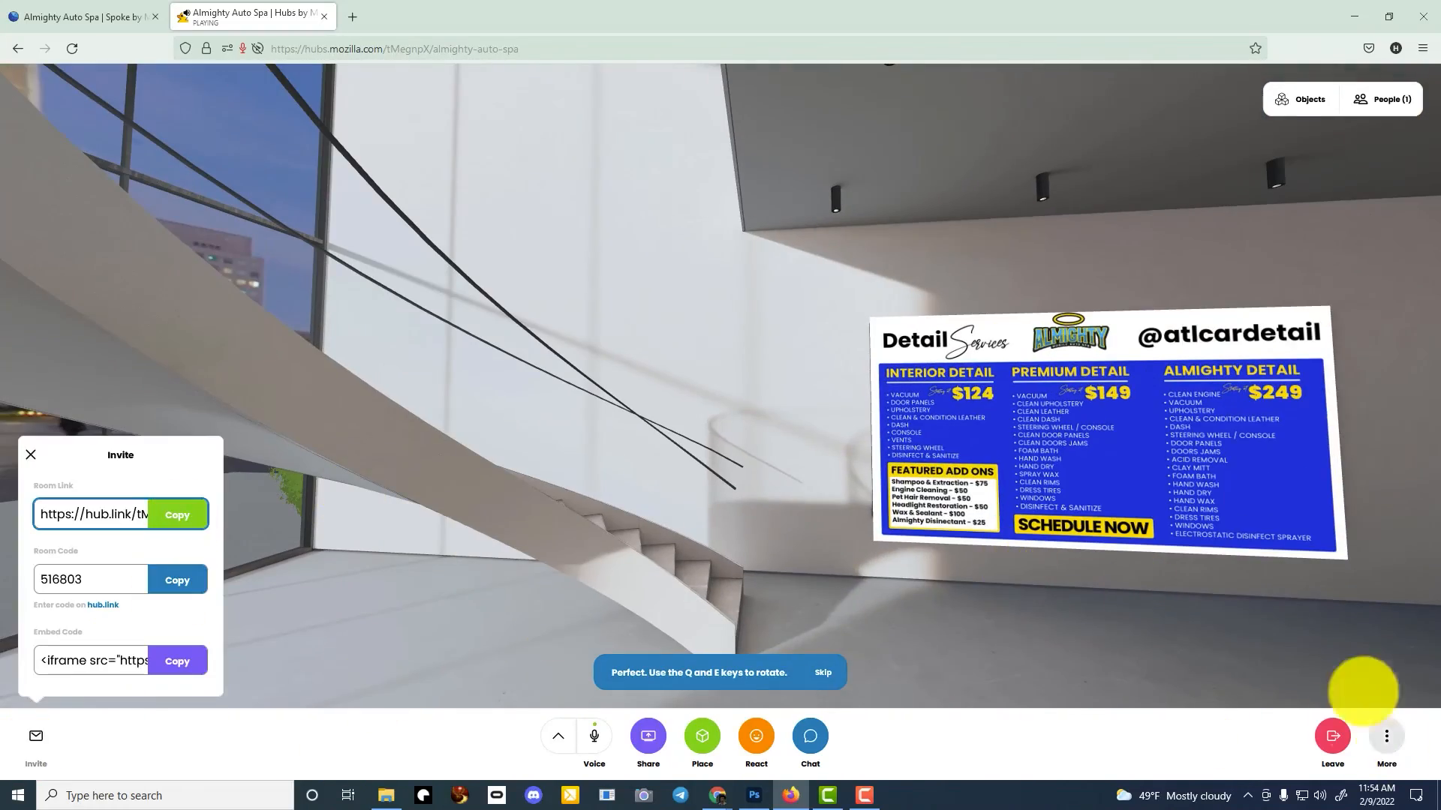